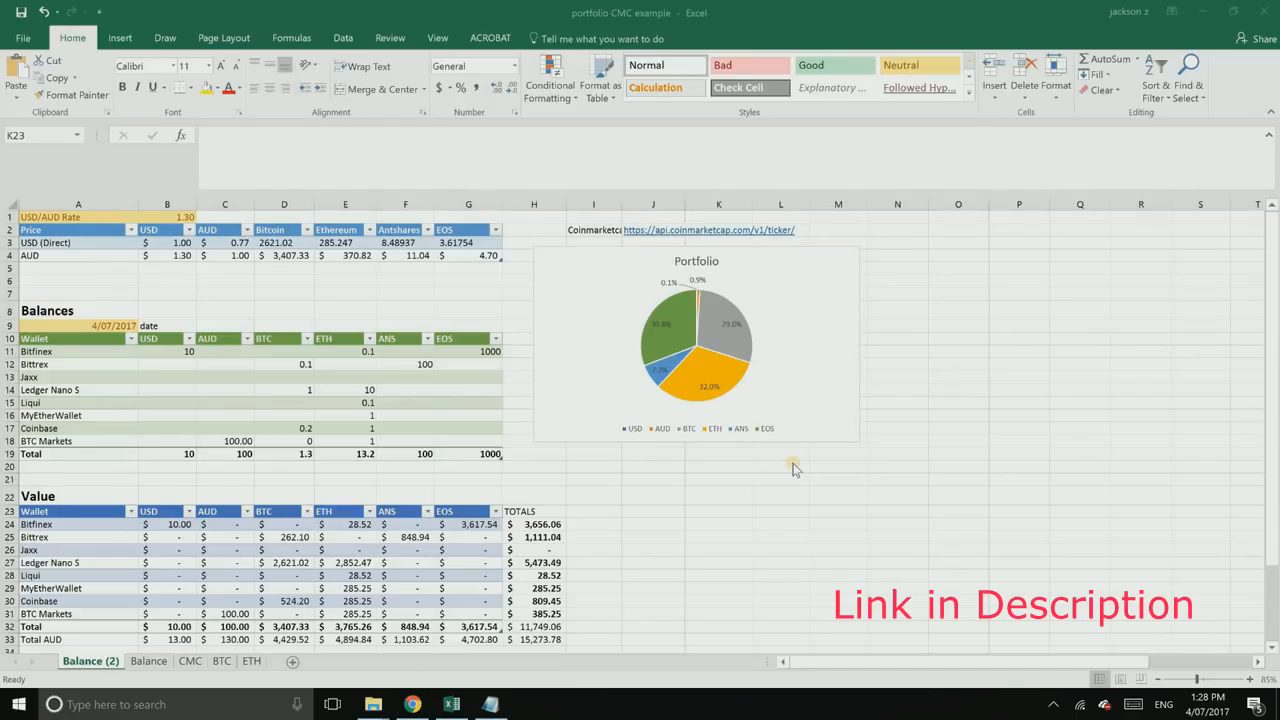
Step: Review the coin amounts held in each wallet in the Balances table of the Balance (2) sheet
left_click(684, 532)
scroll(684, 532, "down", 1)
scroll(684, 532, "up", 1)
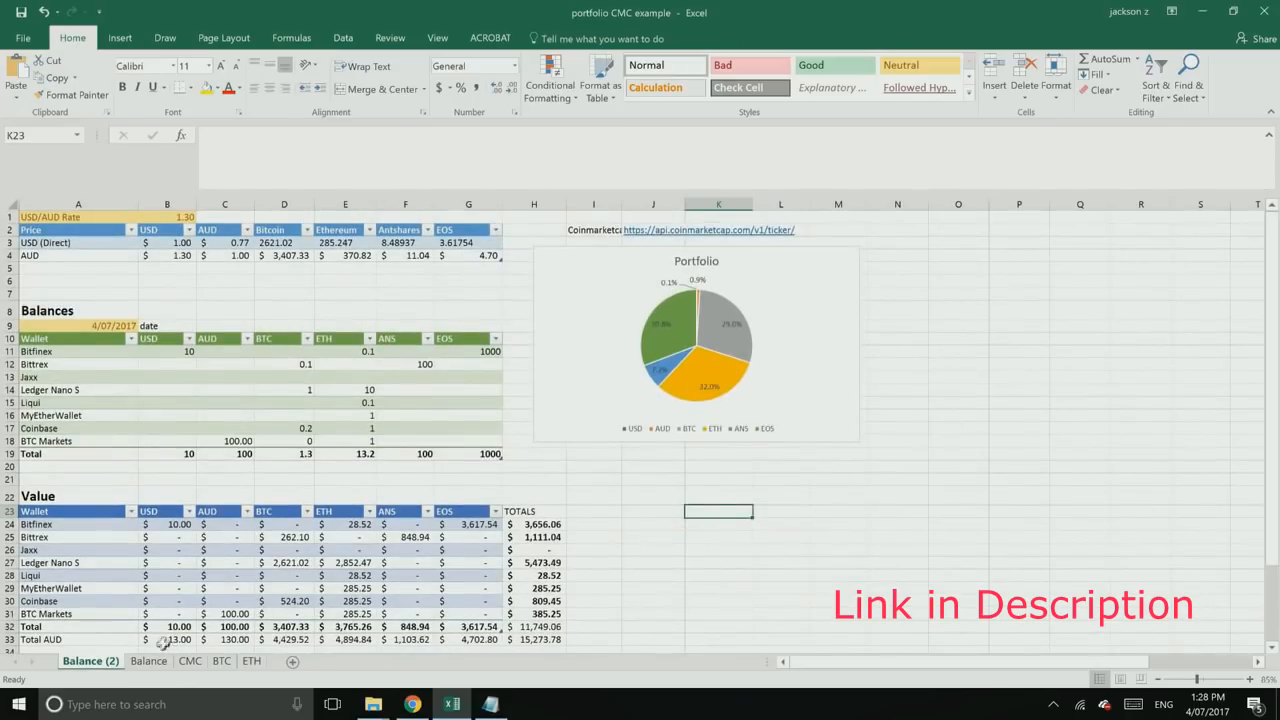
left_click(228, 440)
left_click(330, 377)
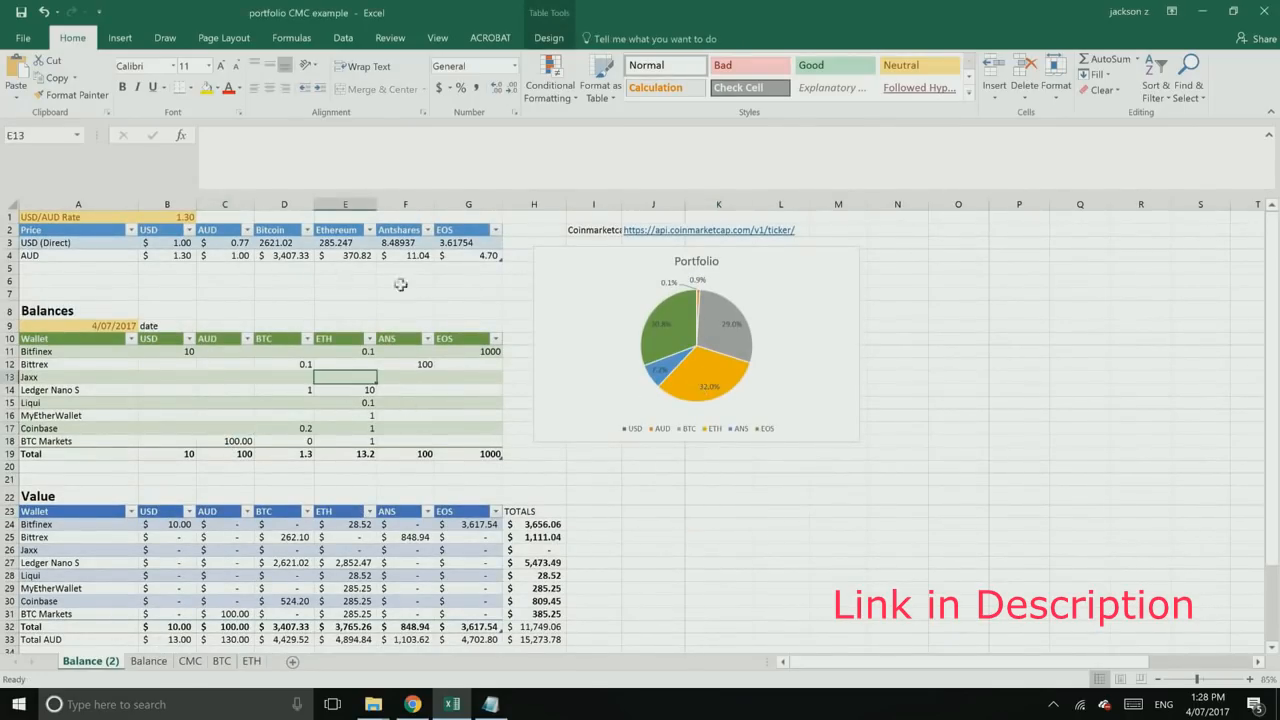
left_click(232, 428)
left_click(212, 440)
left_click(300, 364)
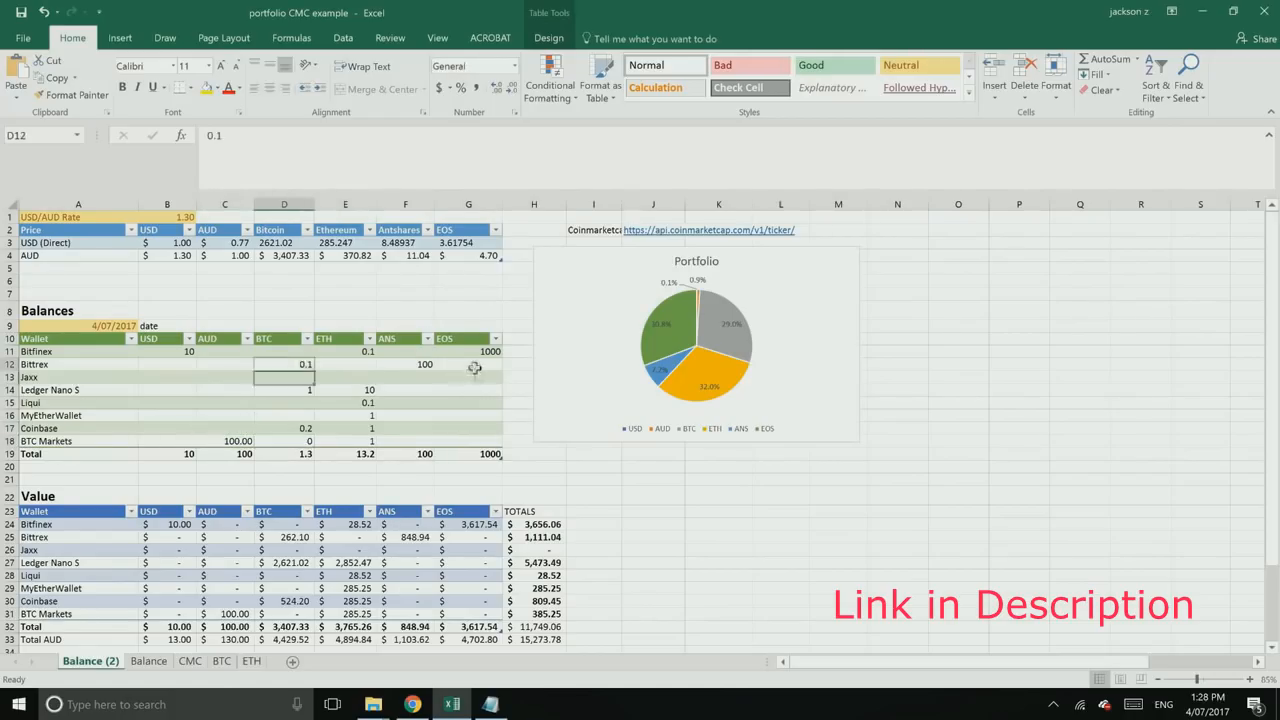
left_click_drag(470, 352, 165, 402)
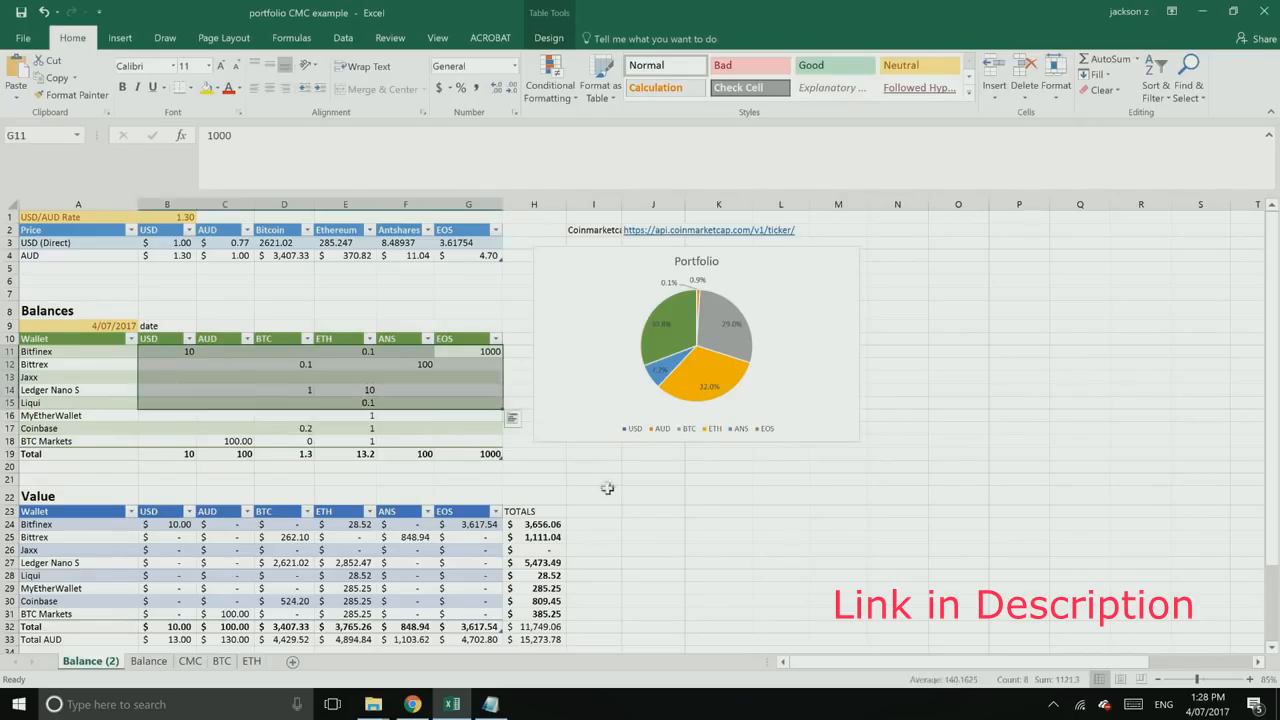
left_click(633, 511)
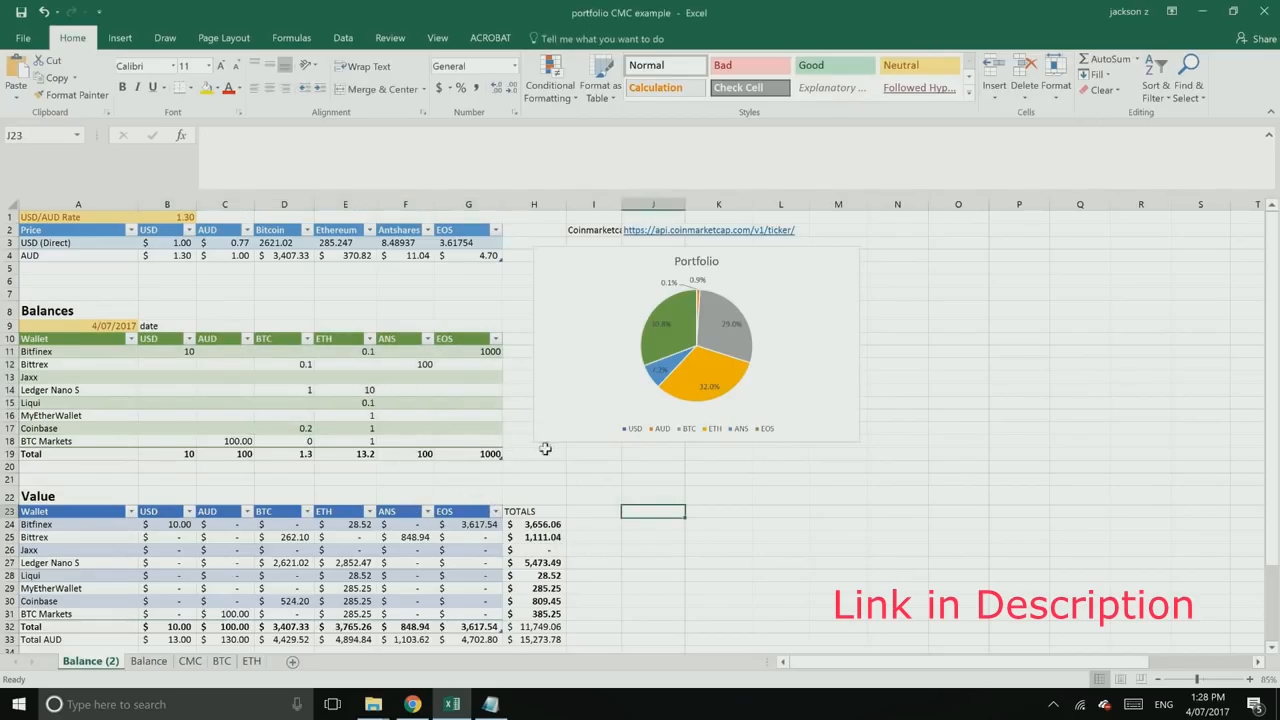
Step: Look through the wider multi-coin portfolio on the Balance sheet, and return to the Balance (2) sheet
left_click(148, 661)
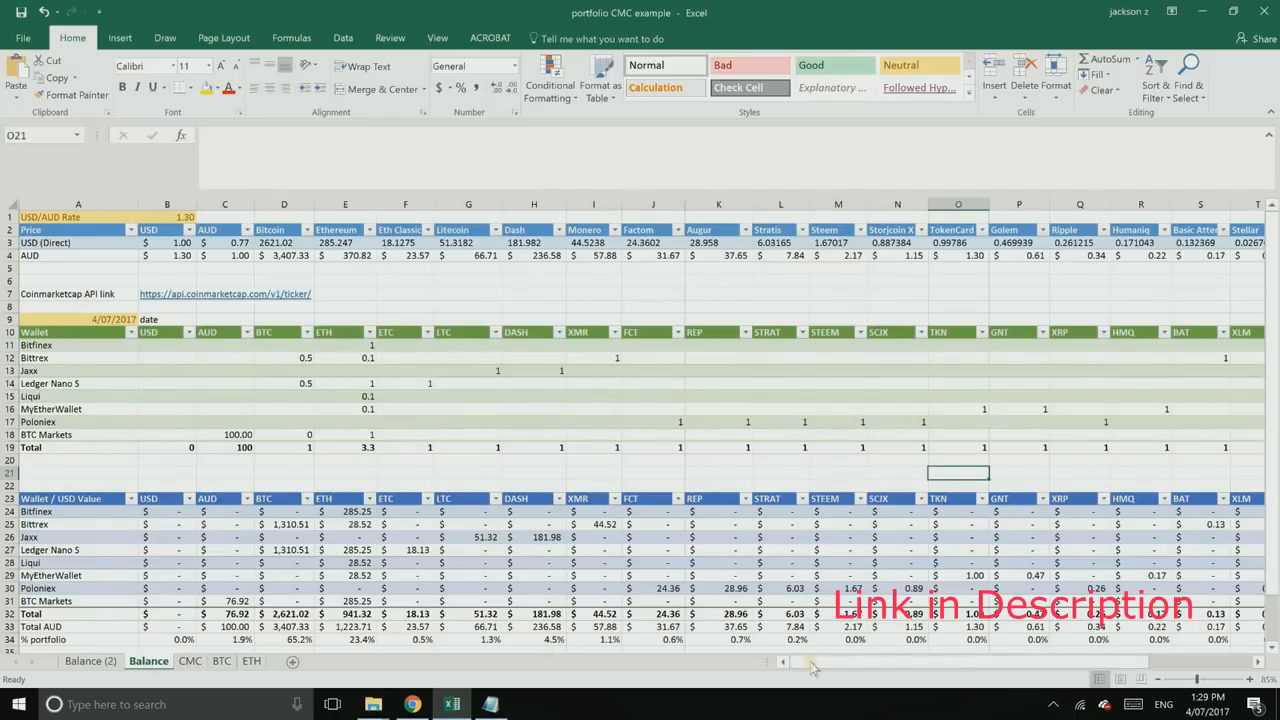
left_click_drag(807, 667, 430, 543)
left_click_drag(847, 667, 818, 656)
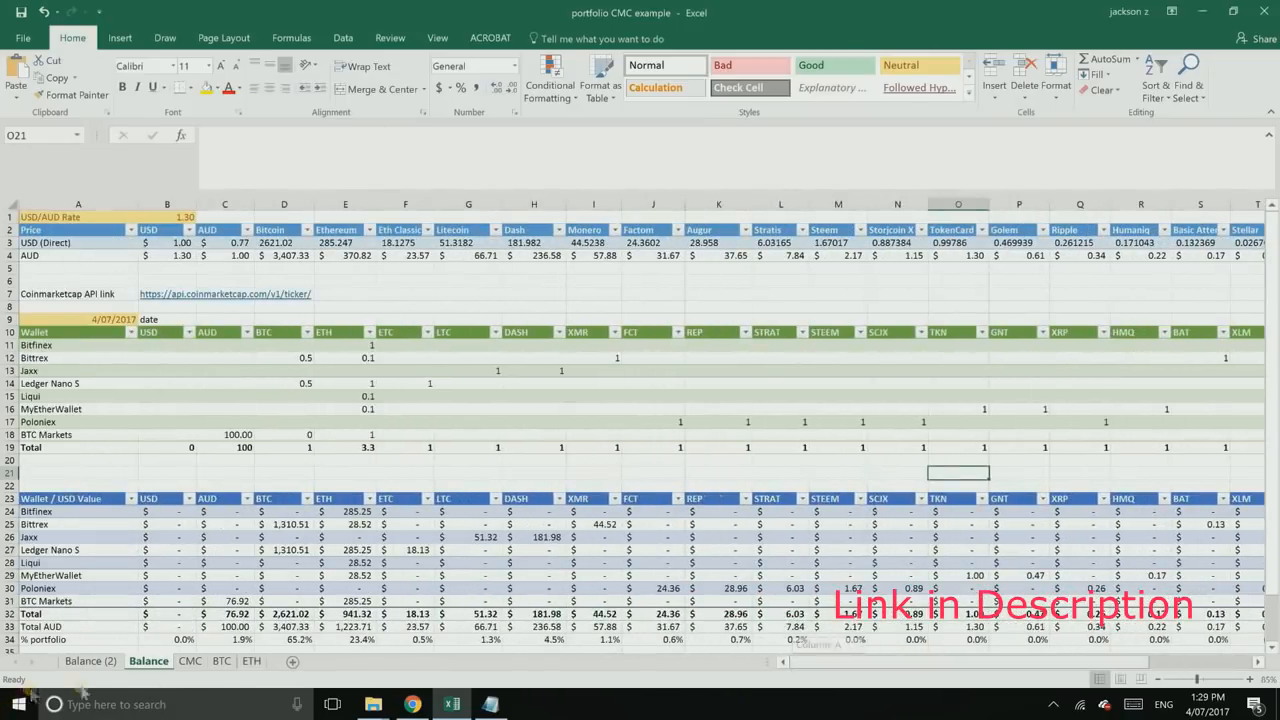
left_click(90, 662)
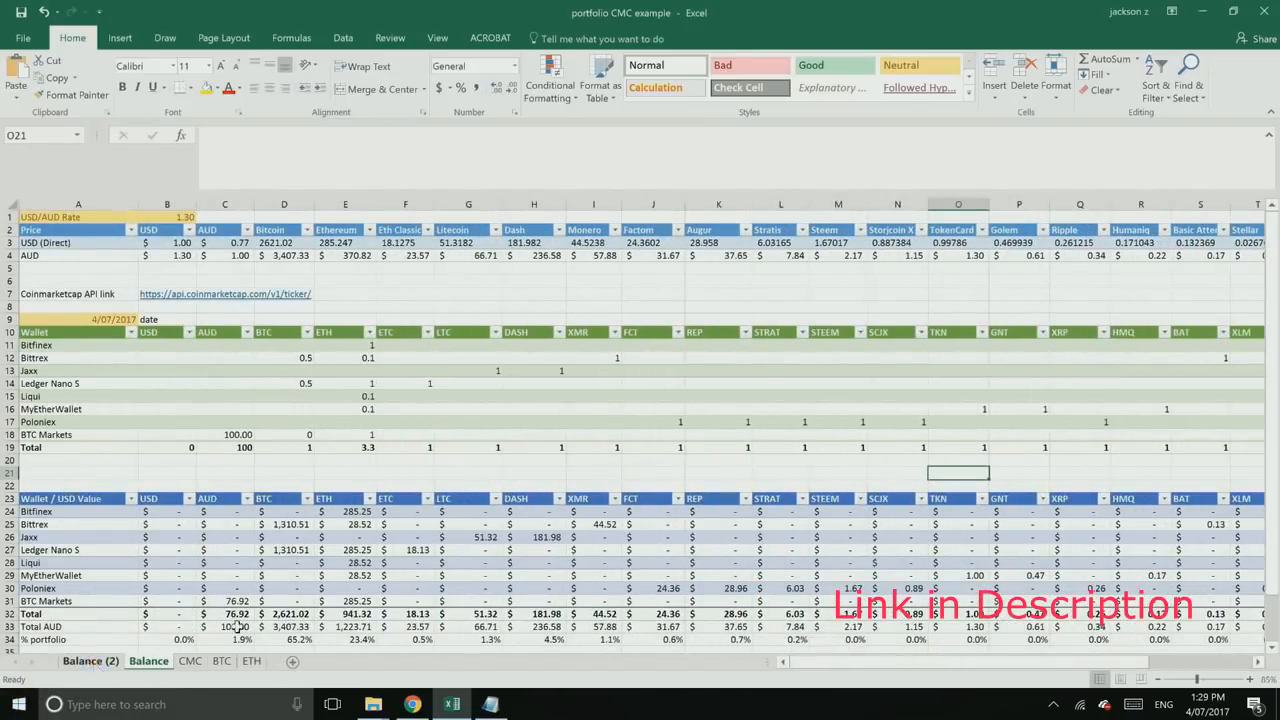
left_click(718, 537)
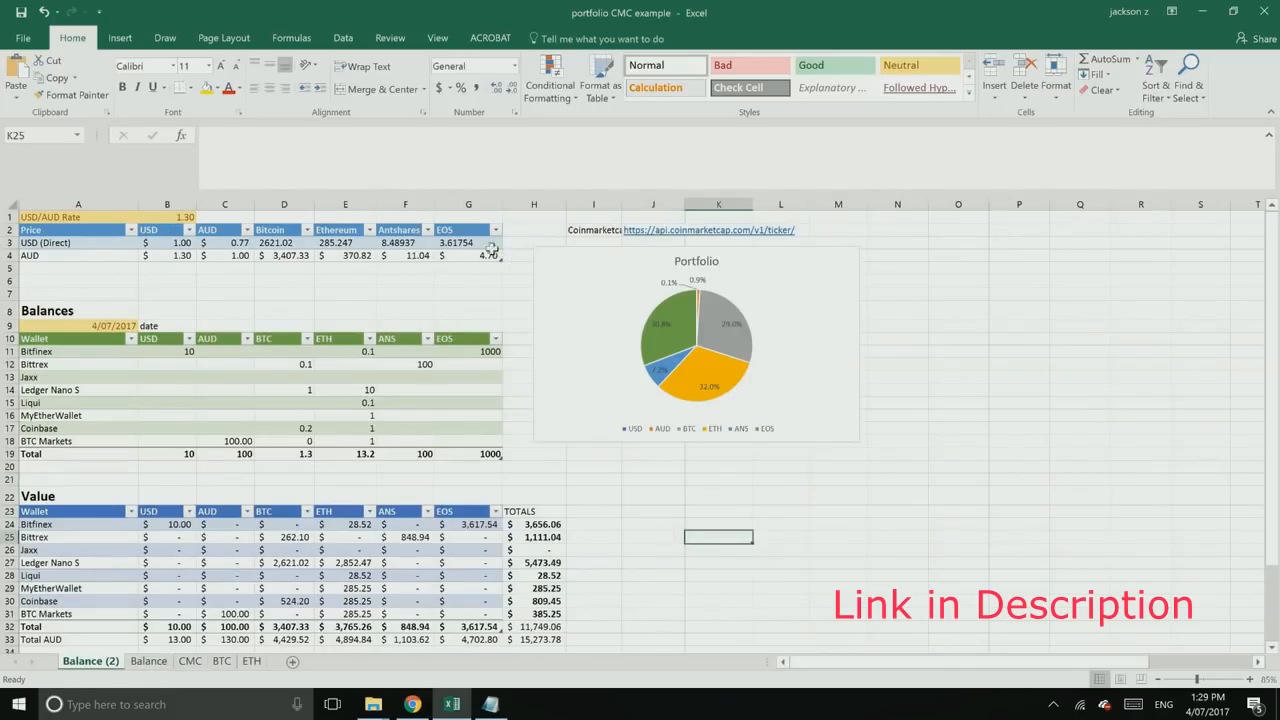
Step: Examine the USD (Direct) row of the Price table and the Coinmarketcap API link beside it
left_click_drag(495, 243, 292, 241)
left_click_drag(27, 232, 30, 243)
left_click(333, 293)
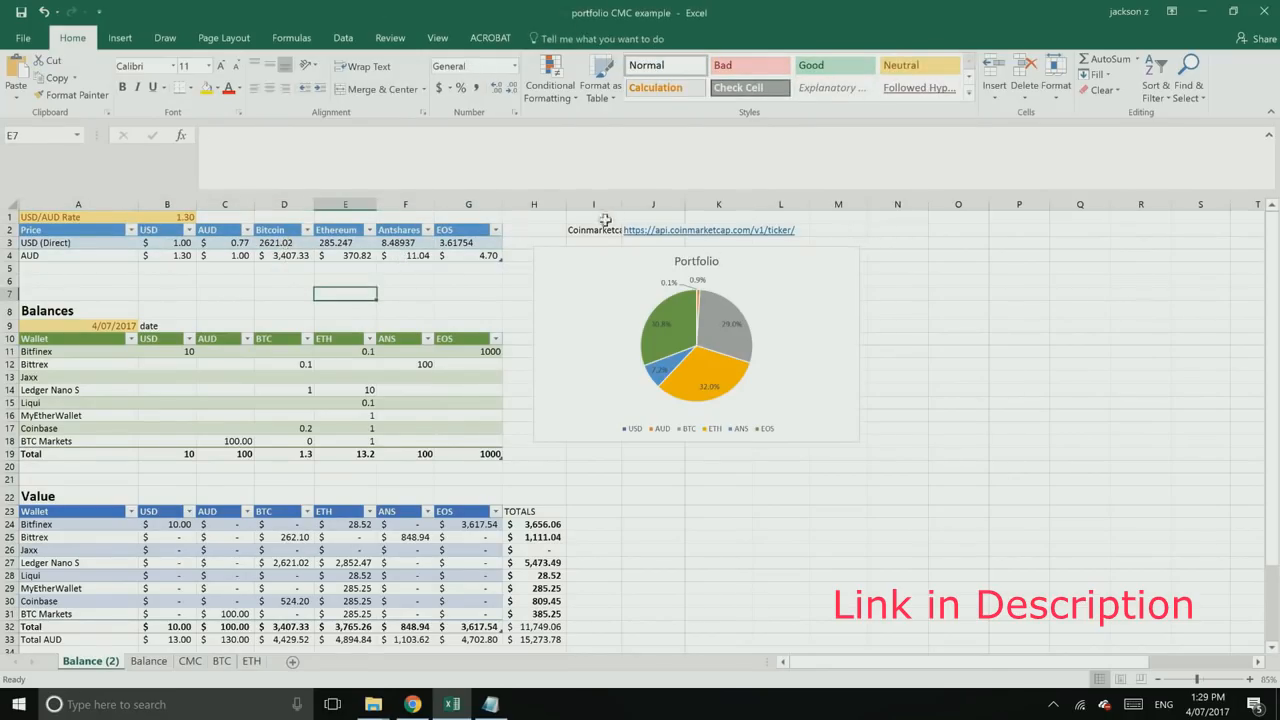
left_click_drag(838, 230, 593, 230)
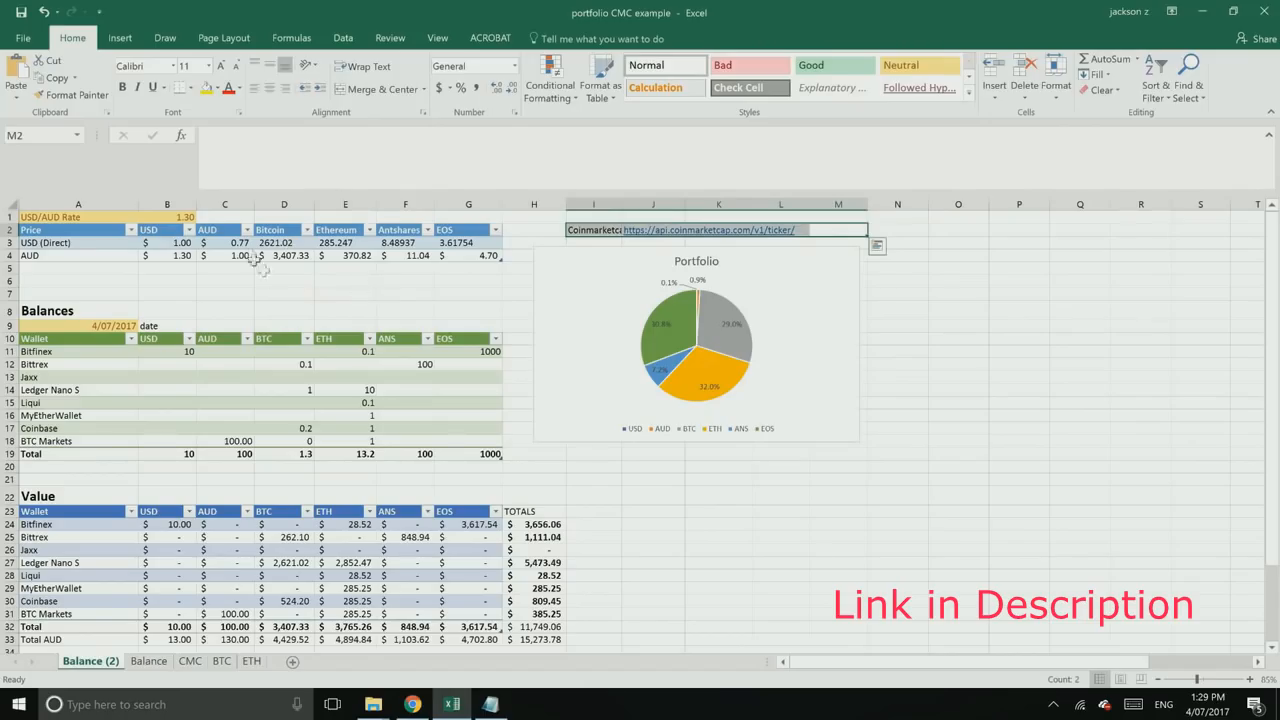
left_click_drag(240, 243, 450, 271)
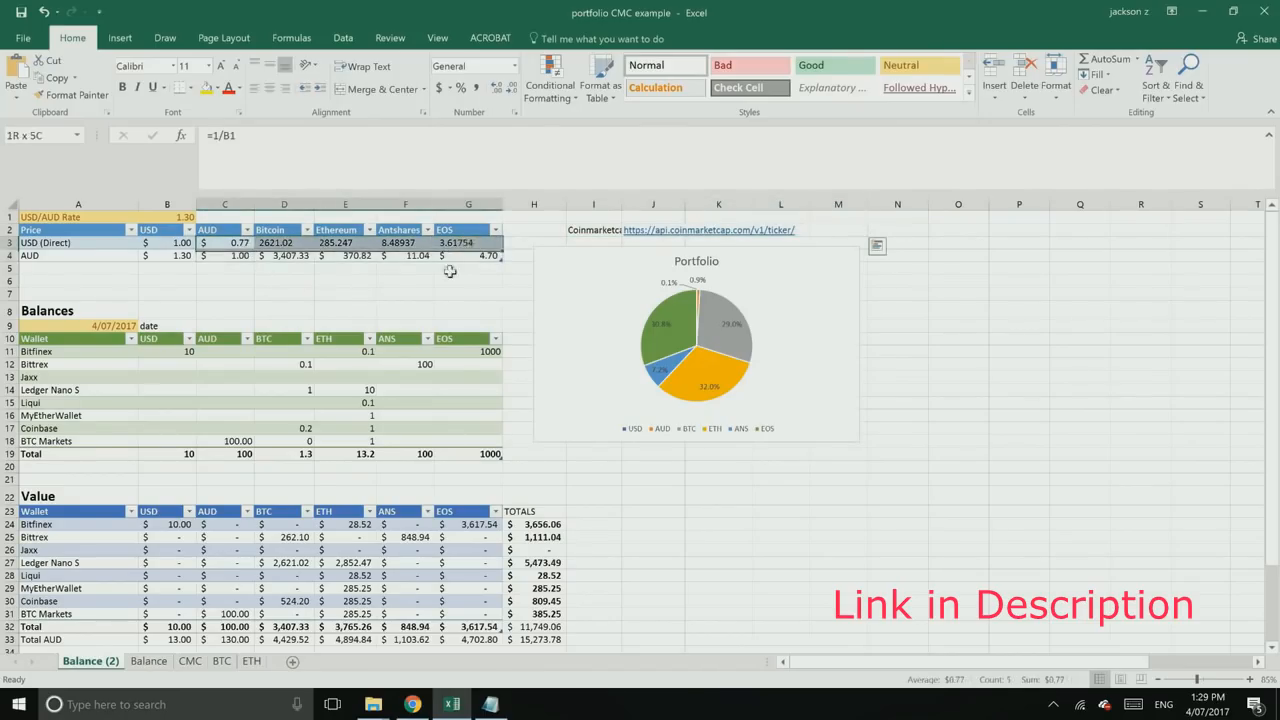
left_click(467, 296)
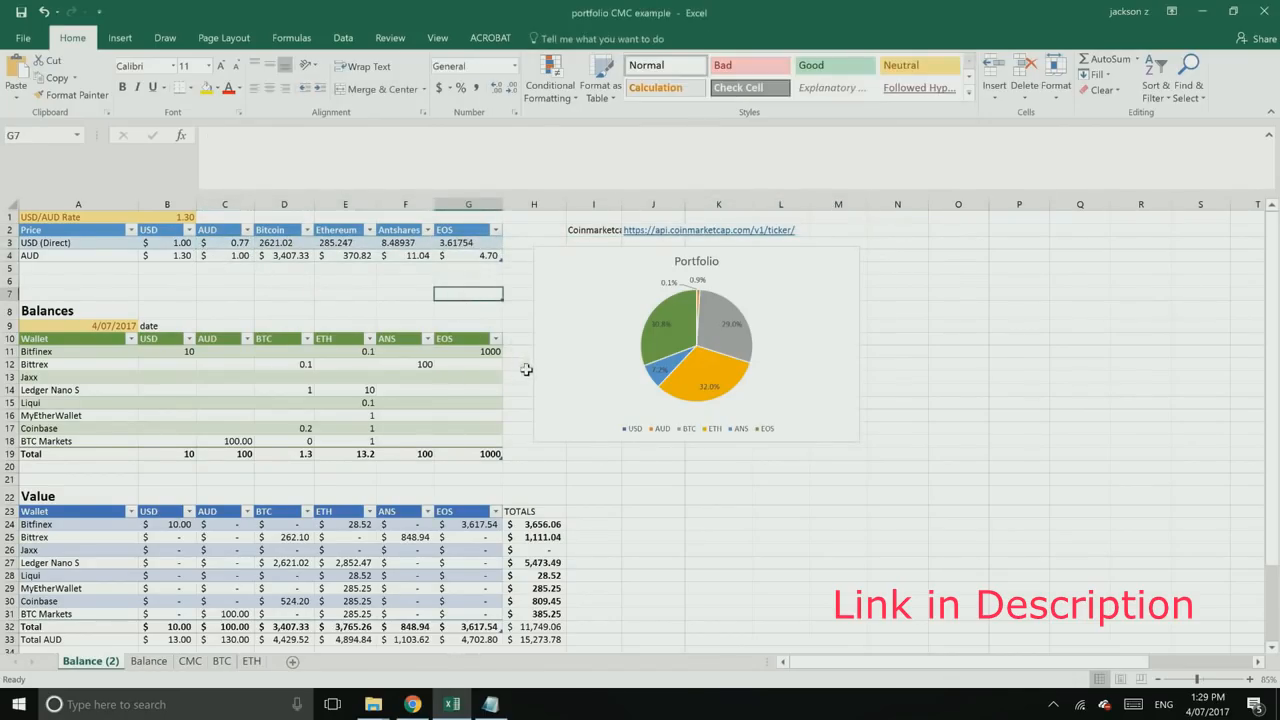
Step: Inspect the Bitfinex USD balance, the USD/AUD rate in B1 and the date cell above the Balances table
scroll(526, 370, "down", 4)
scroll(597, 406, "up", 4)
left_click(180, 352)
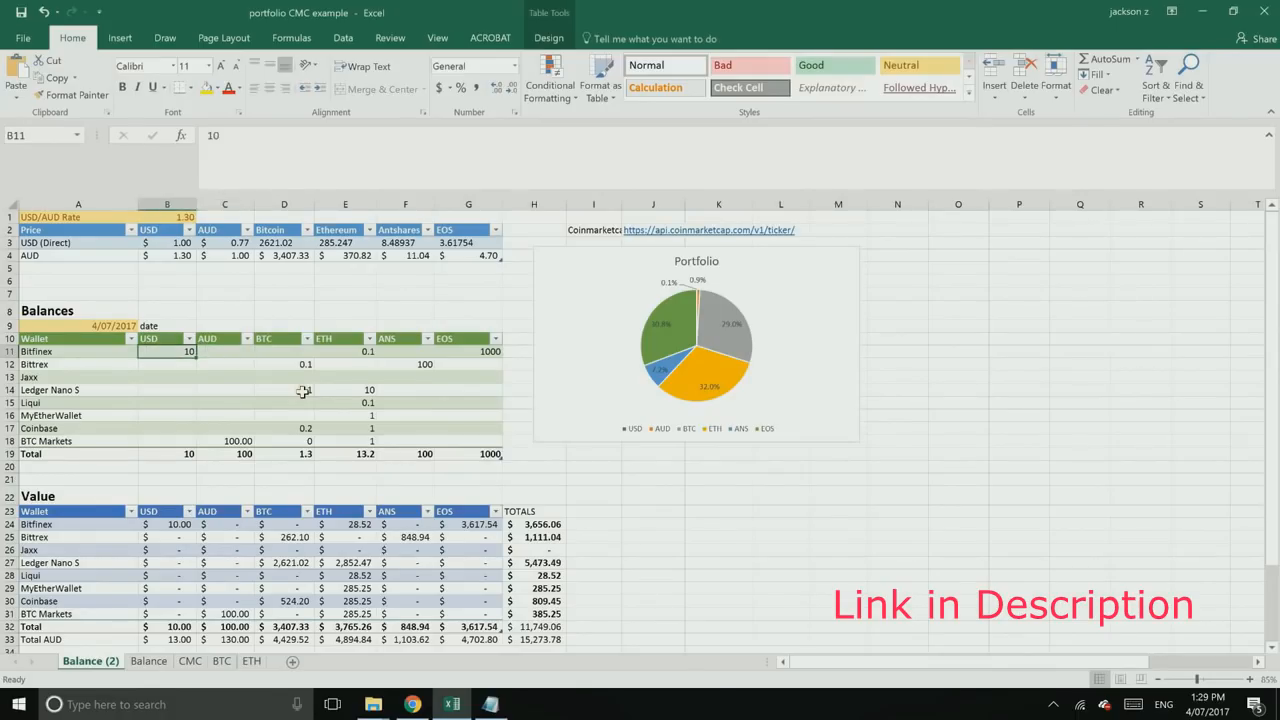
key("Right")
key("Left")
left_click_drag(122, 216, 157, 218)
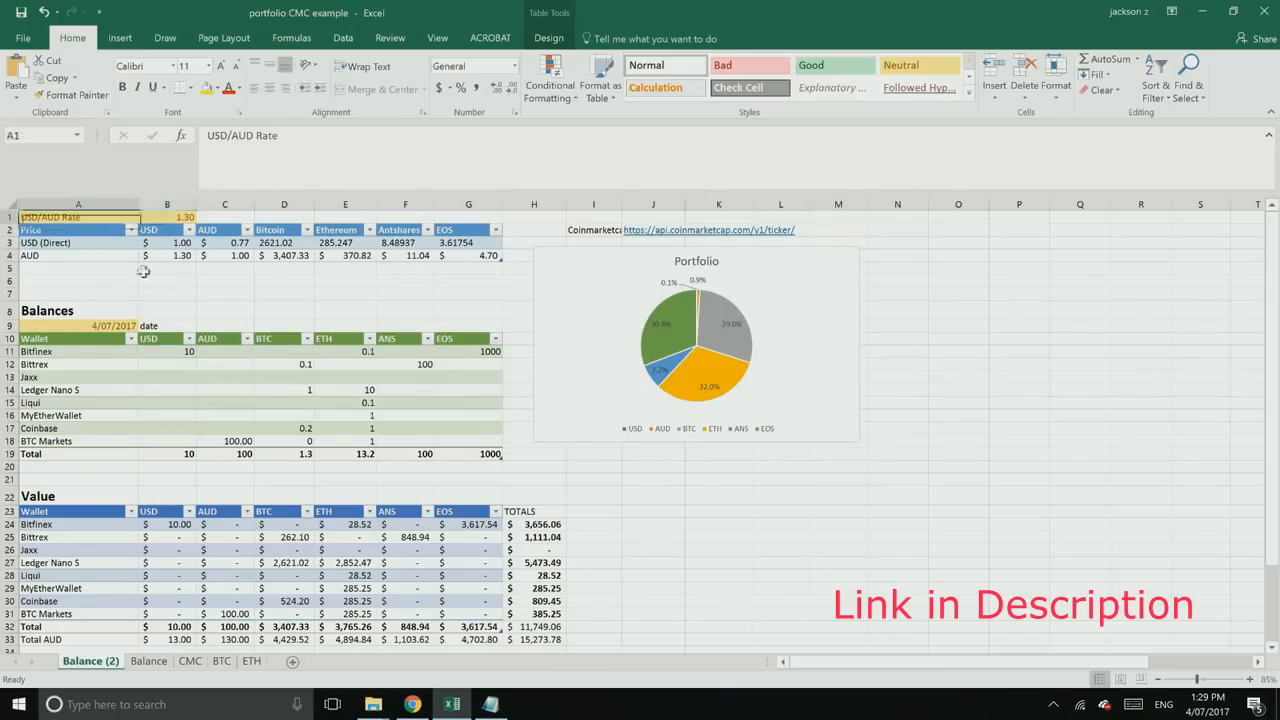
left_click(159, 217)
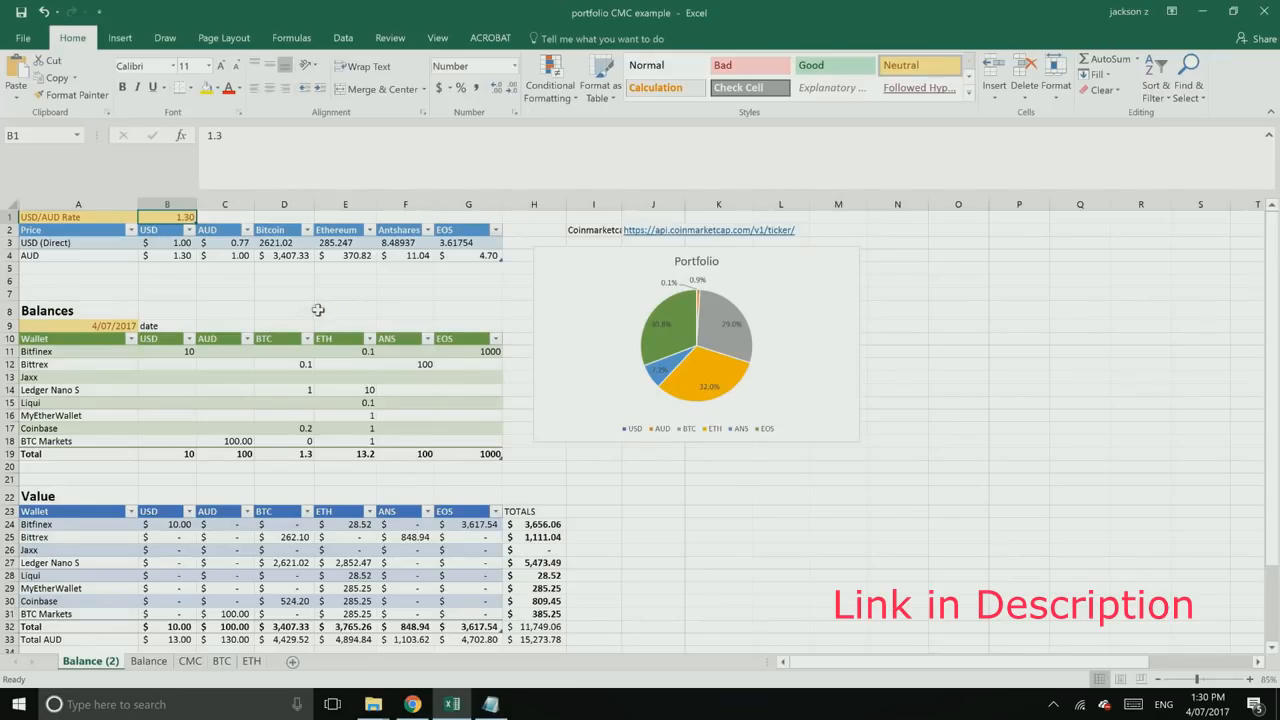
left_click(106, 326)
key("F2")
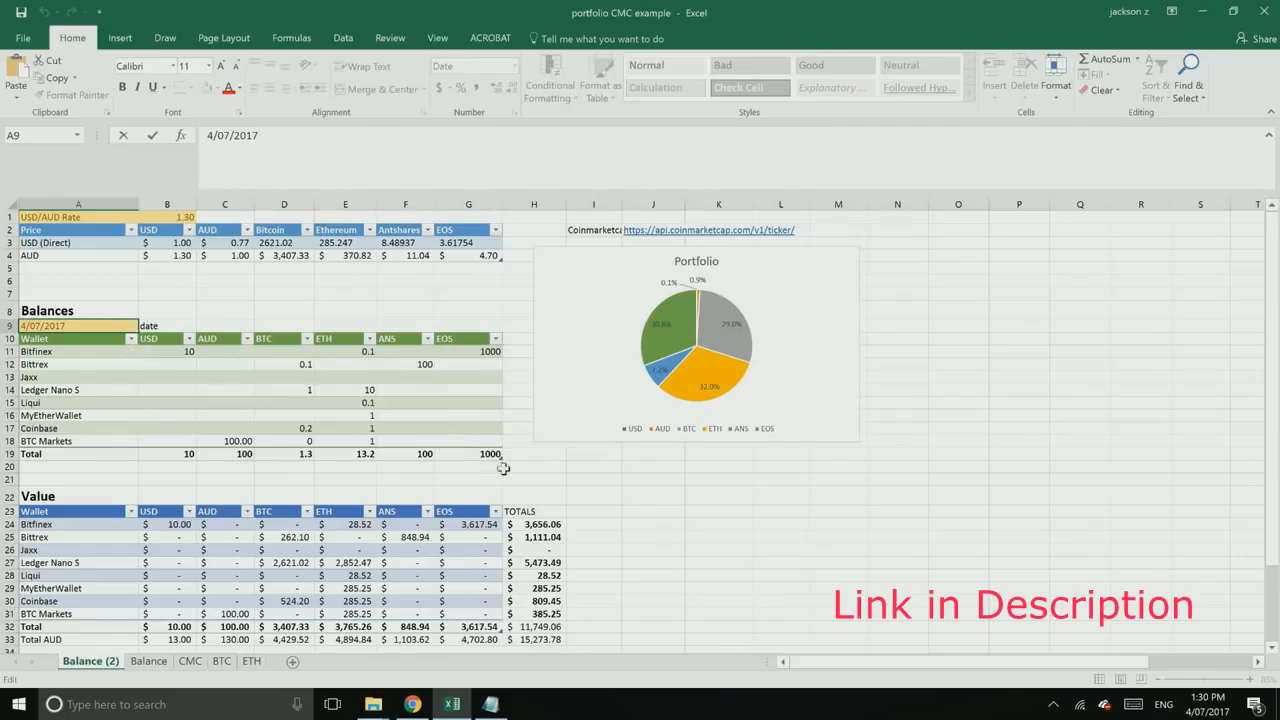
left_click(626, 546)
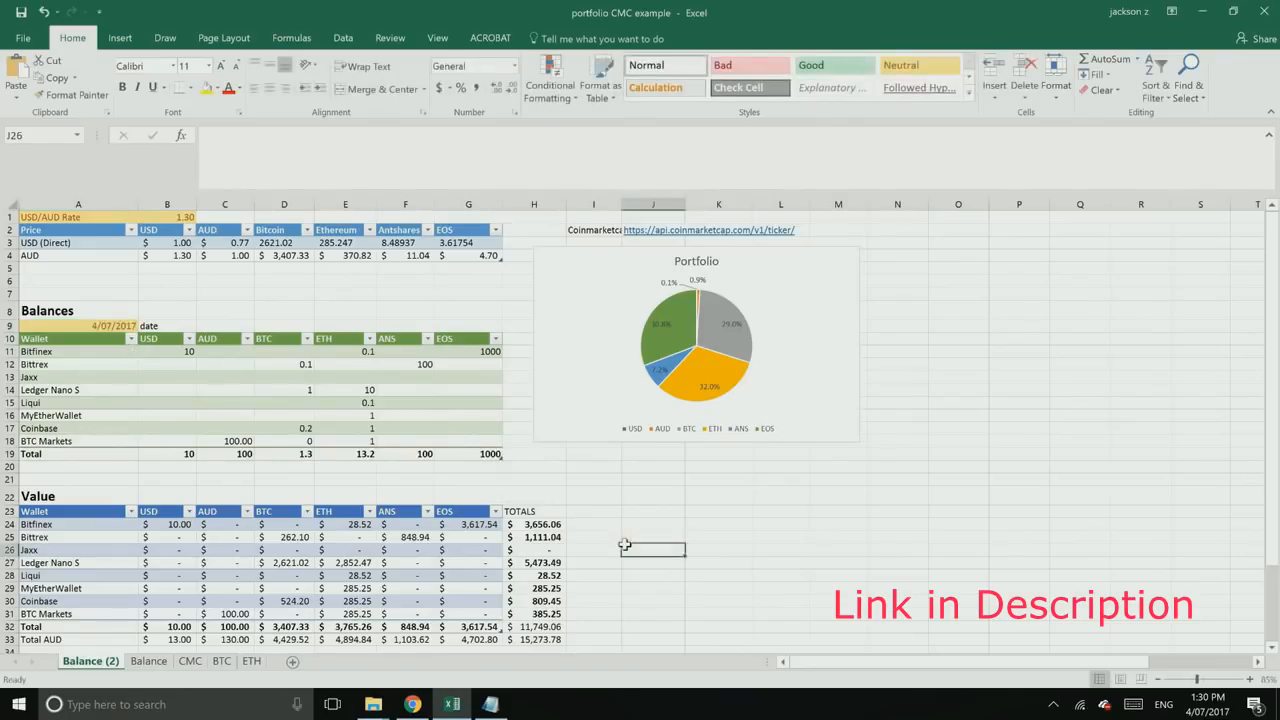
Step: Examine the Value table's wallet totals and the portfolio percentage row for each currency
scroll(624, 544, "down", 1)
scroll(624, 544, "down", 3)
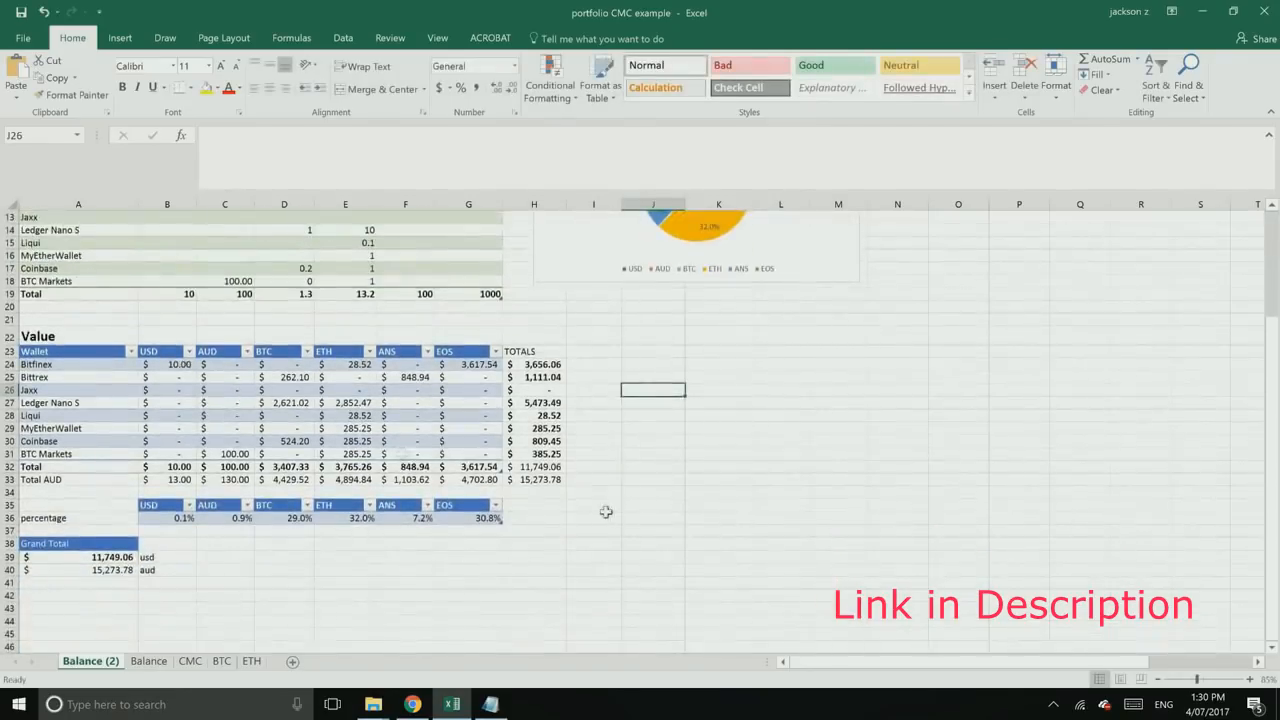
scroll(202, 455, "up", 2)
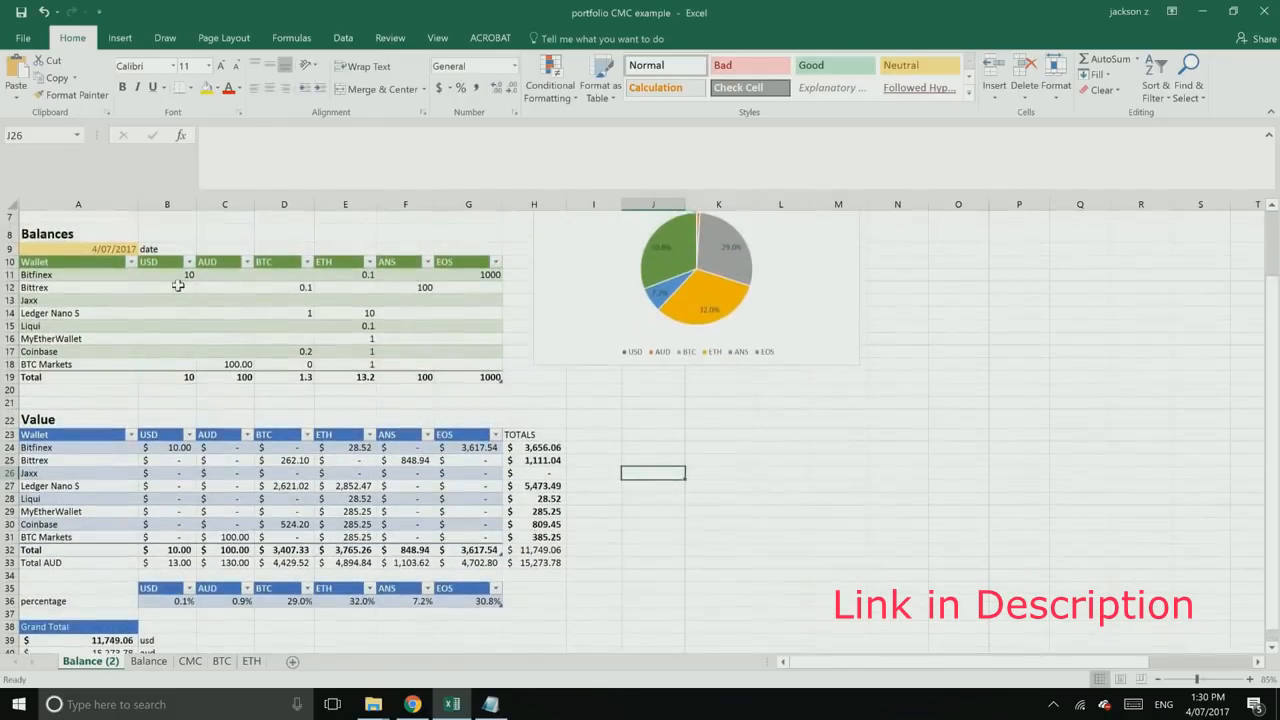
scroll(206, 405, "up", 2)
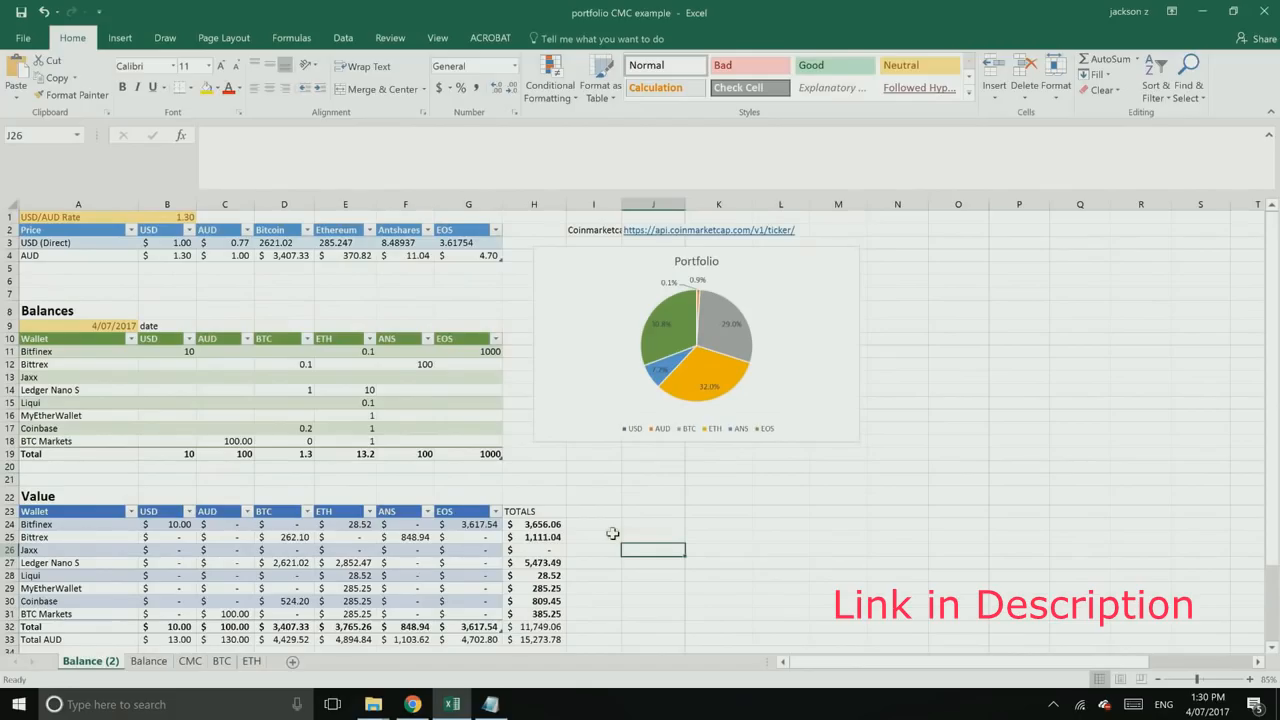
scroll(603, 526, "down", 5)
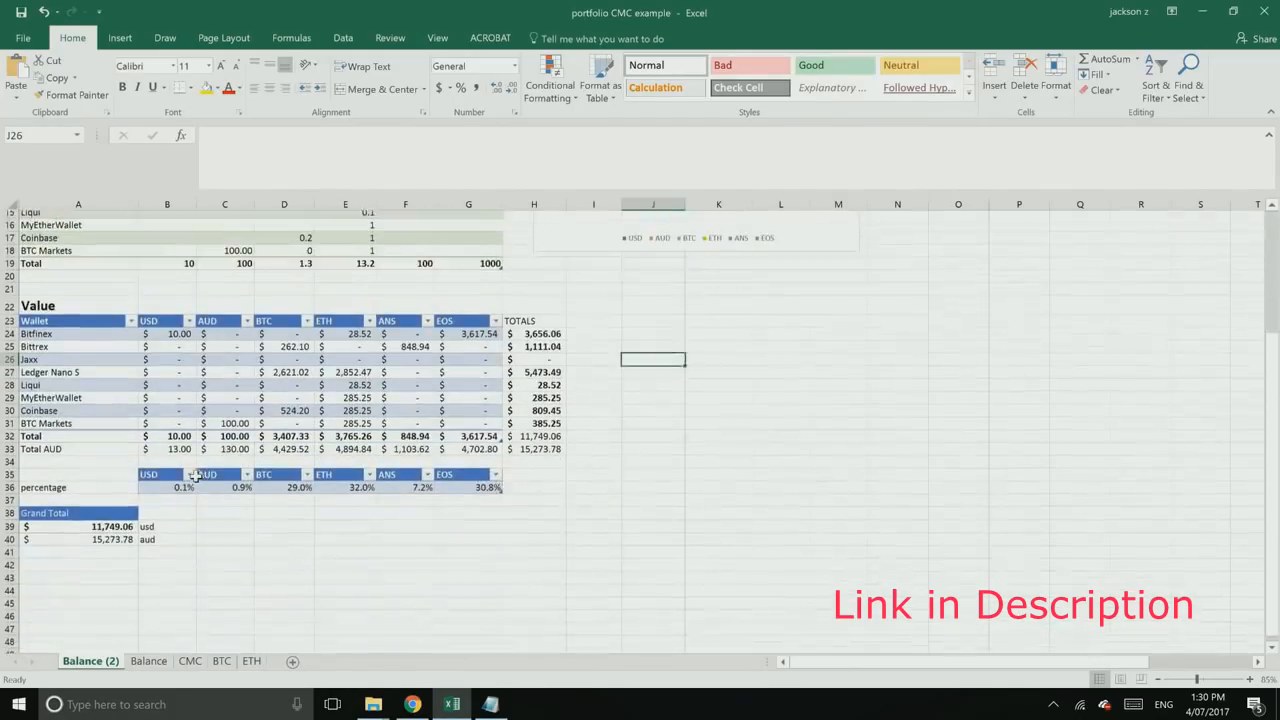
left_click(538, 480)
left_click_drag(180, 479, 494, 470)
left_click(672, 482)
scroll(703, 495, "up", 5)
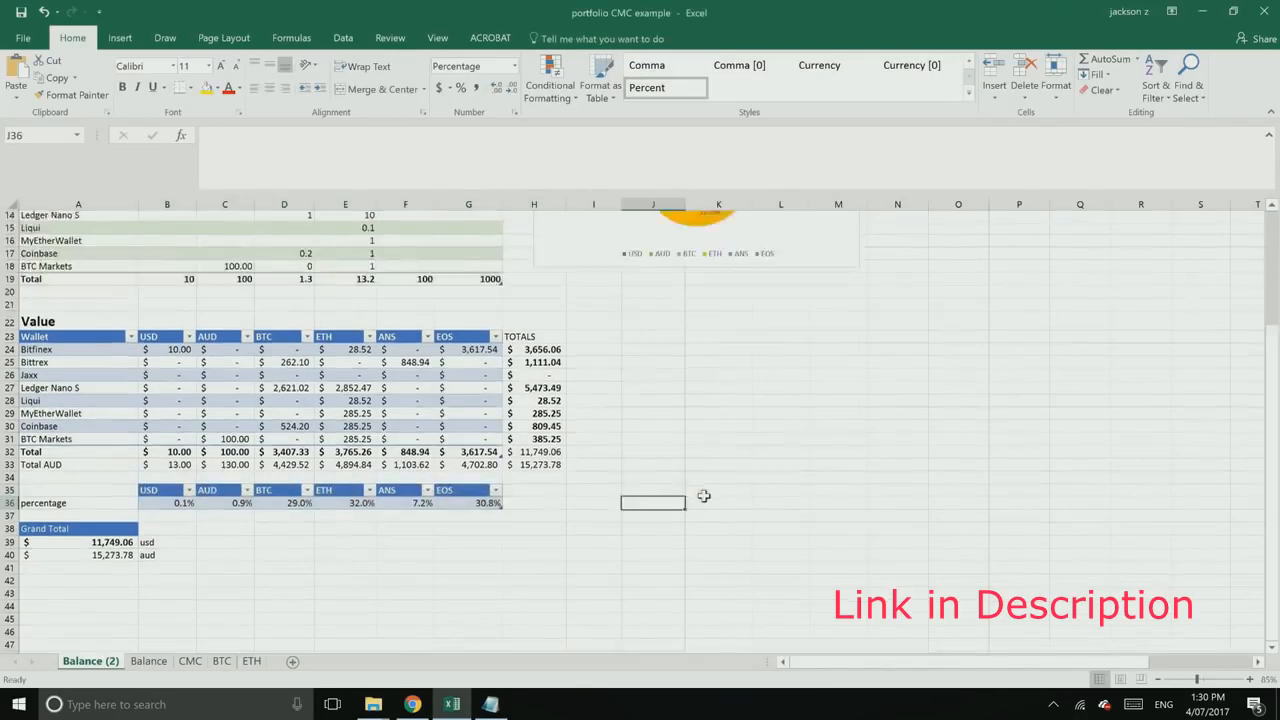
Step: Move the Portfolio pie chart clear of column H so it starts in column I, just below the API link
left_click_drag(822, 405, 863, 454)
left_click_drag(820, 403, 824, 369)
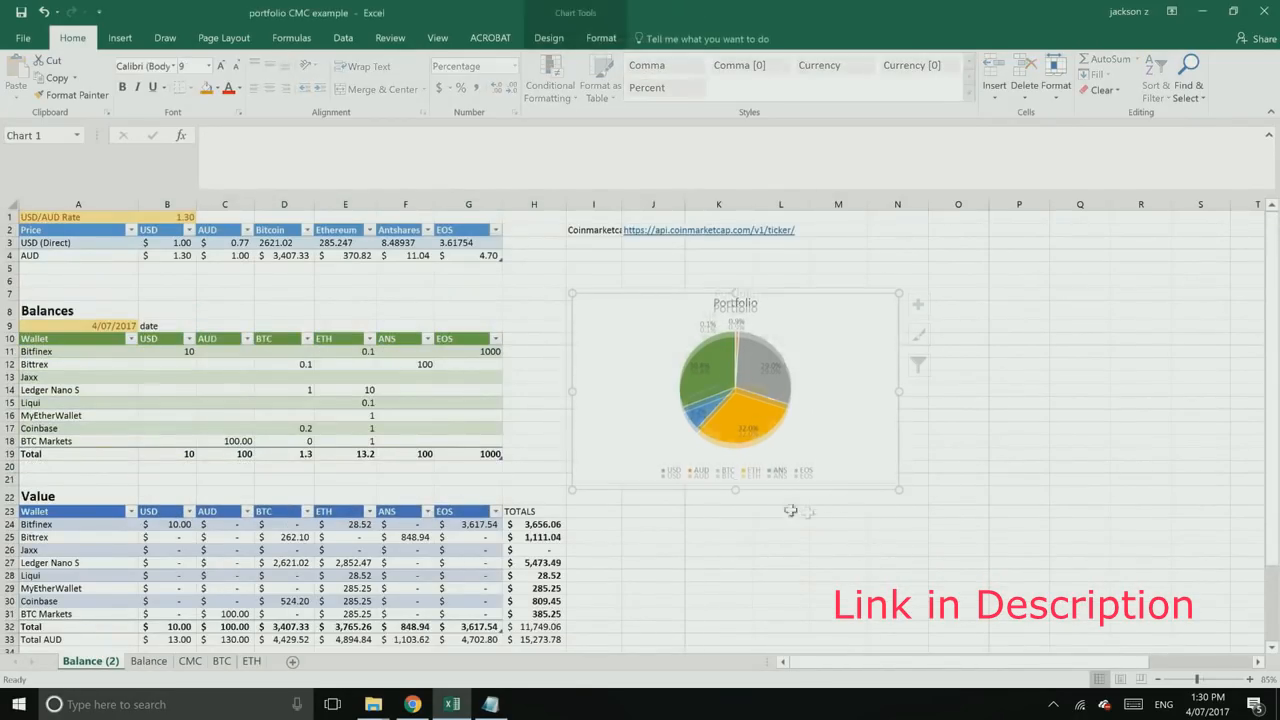
scroll(713, 495, "down", 1)
scroll(710, 497, "up", 1)
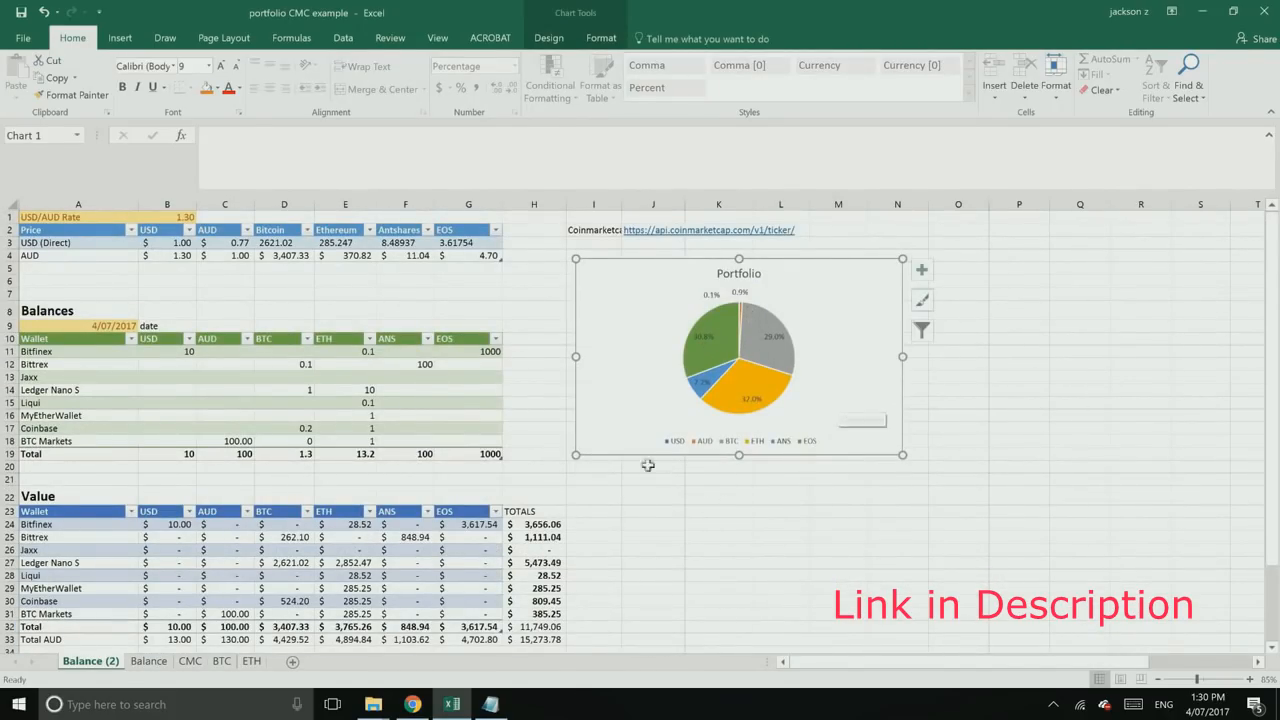
left_click_drag(726, 560, 690, 512)
left_click(624, 511)
Step: Compare the Grand Total in USD and AUD with the Value table's overall totals in H32:H33
scroll(610, 516, "down", 3)
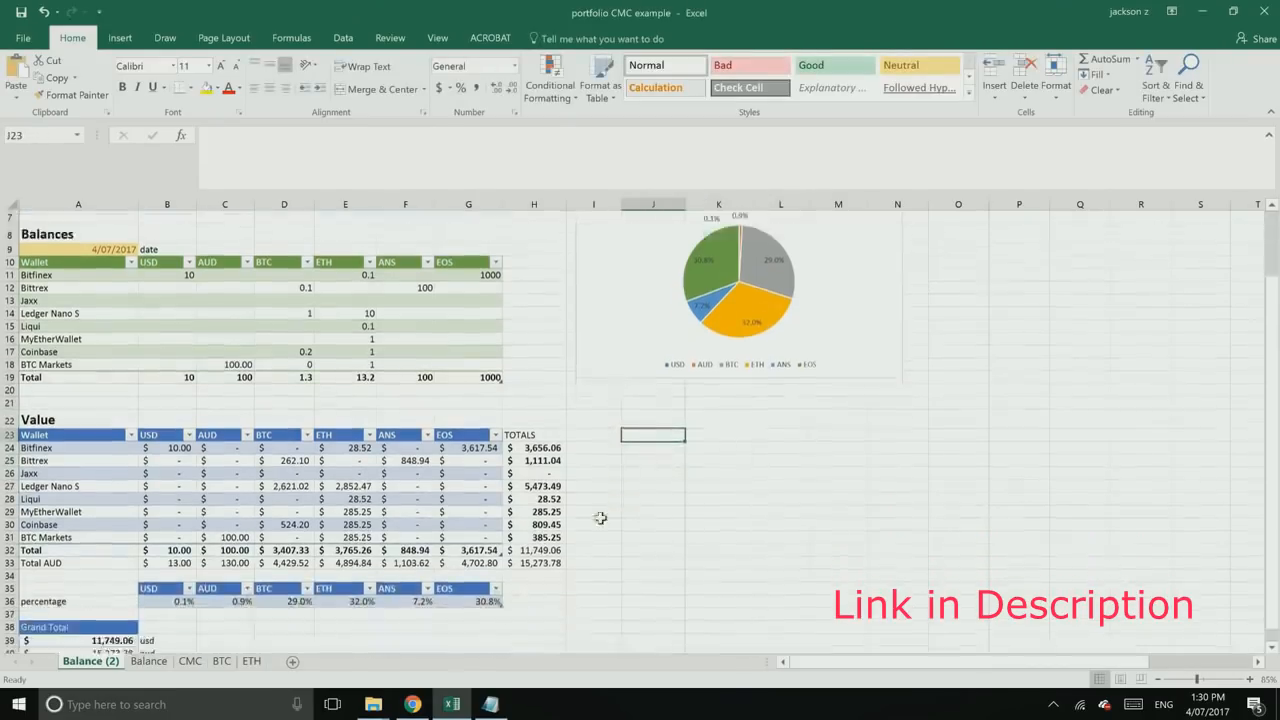
left_click_drag(108, 608, 86, 581)
left_click(363, 608)
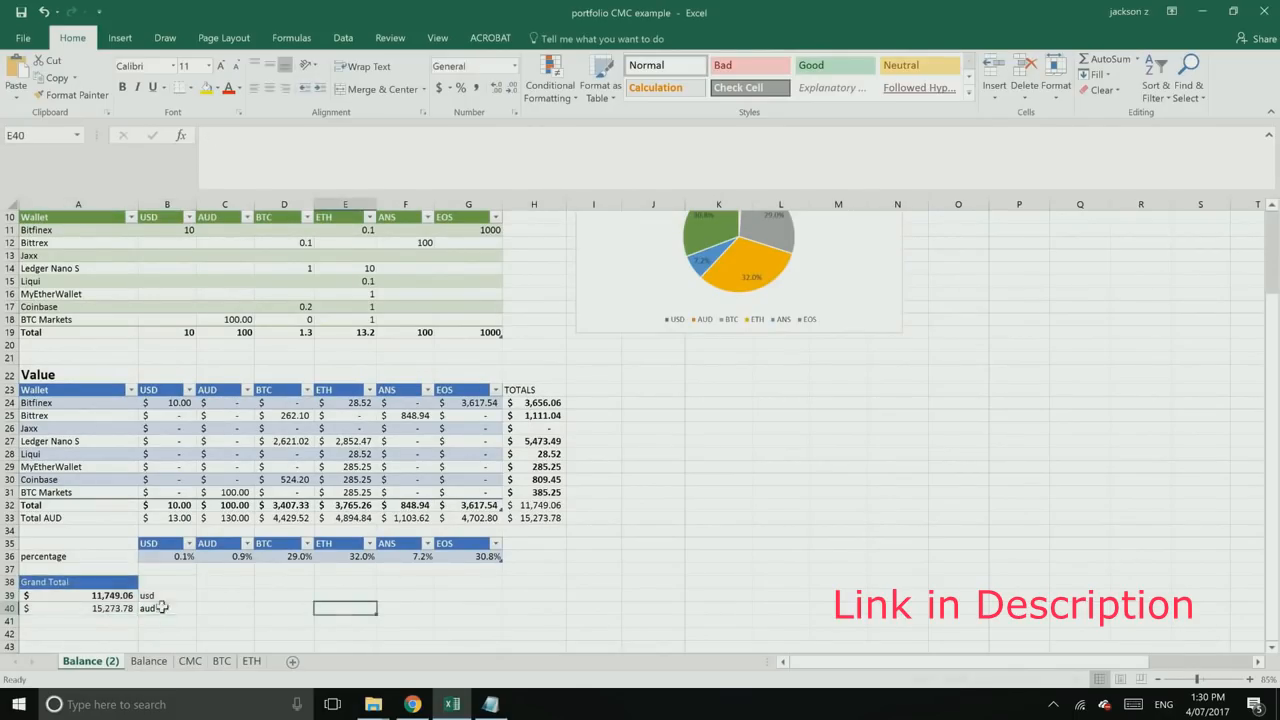
left_click_drag(550, 517, 550, 505)
left_click_drag(150, 609, 99, 584)
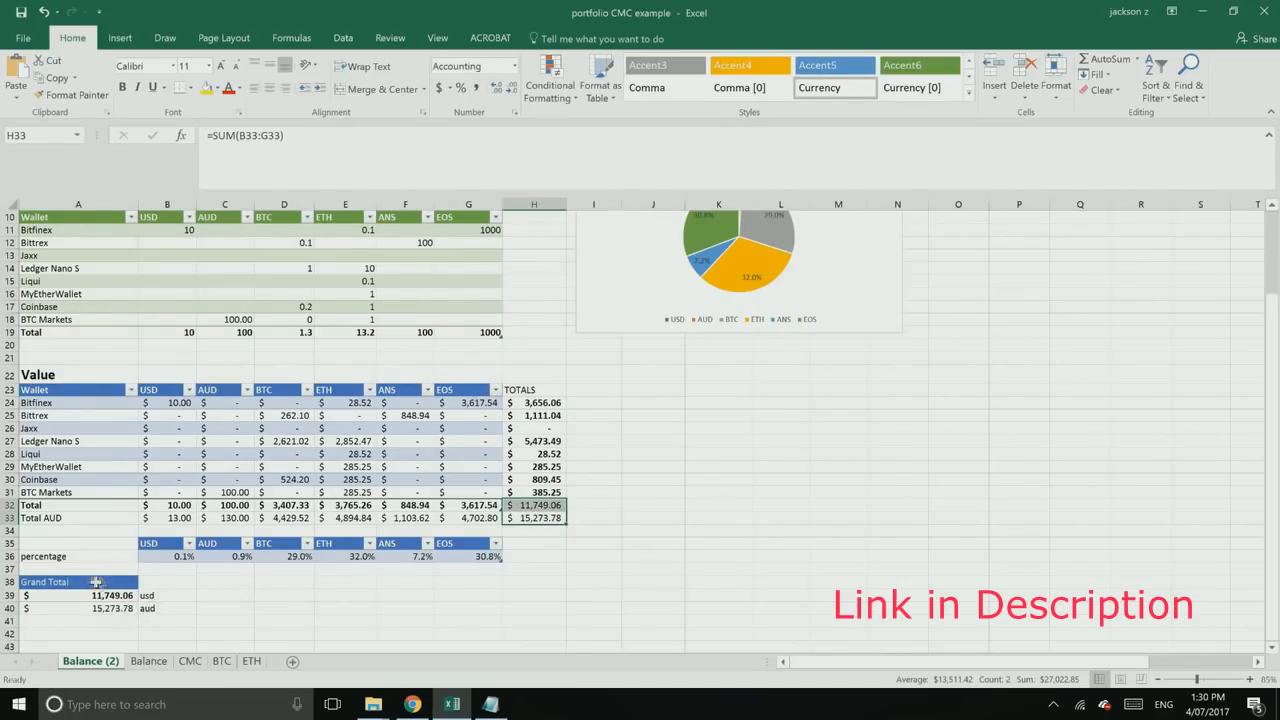
left_click(150, 665)
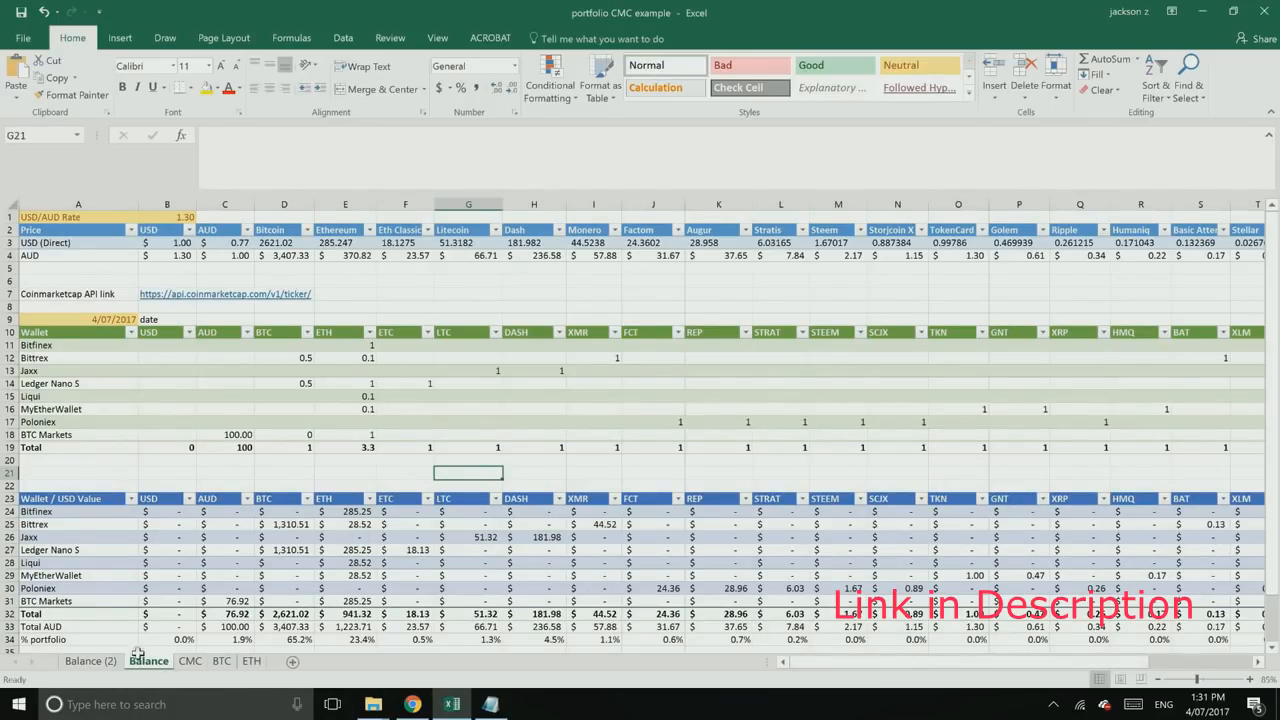
left_click(88, 662)
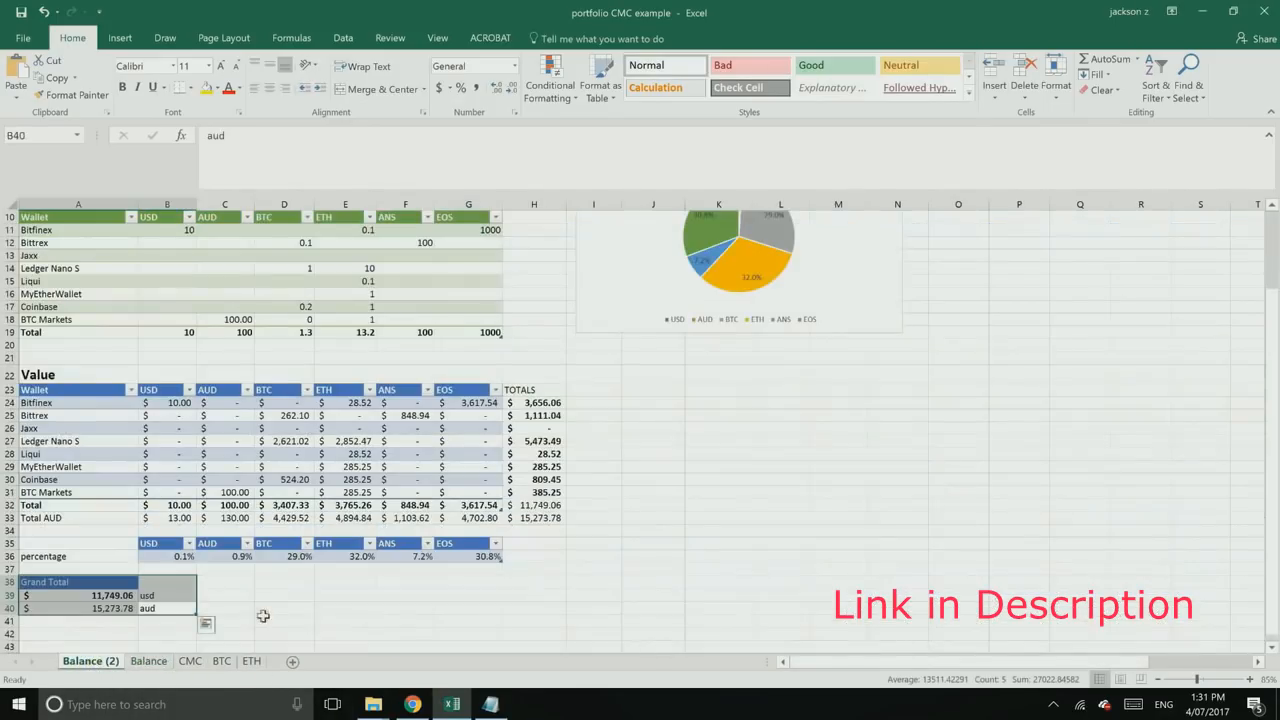
left_click(262, 620)
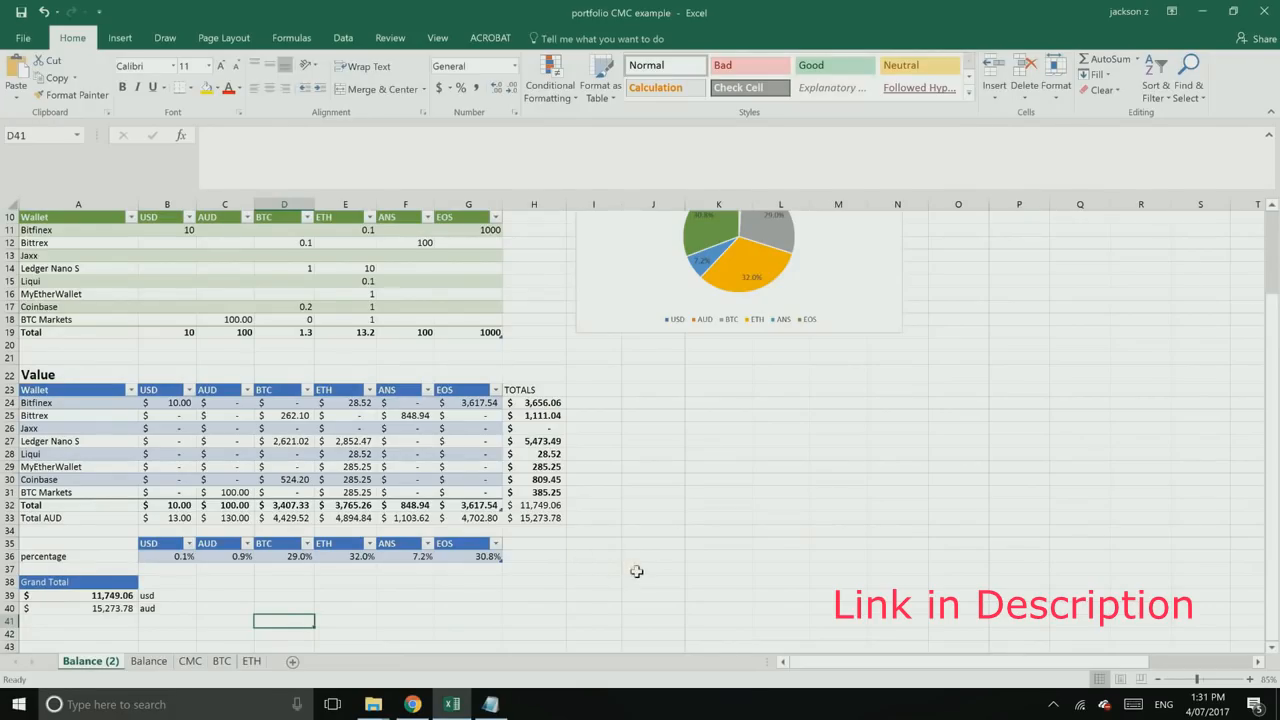
scroll(636, 571, "up", 3)
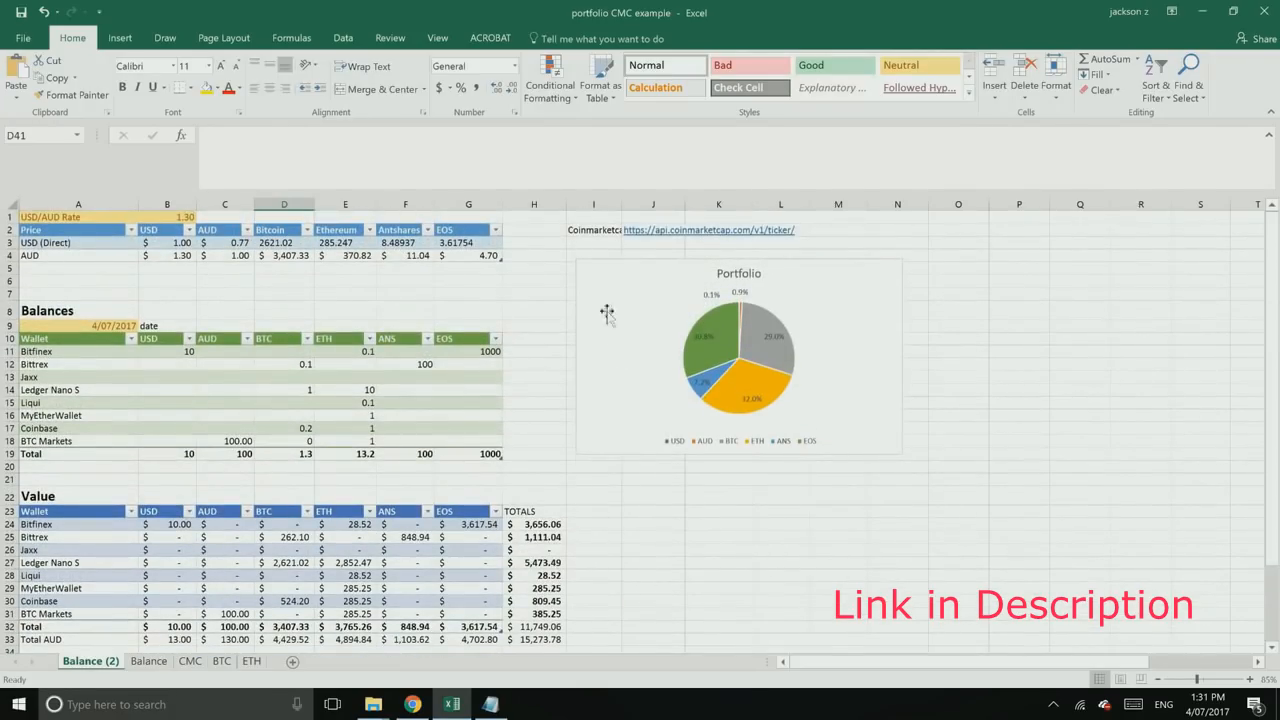
left_click(606, 232)
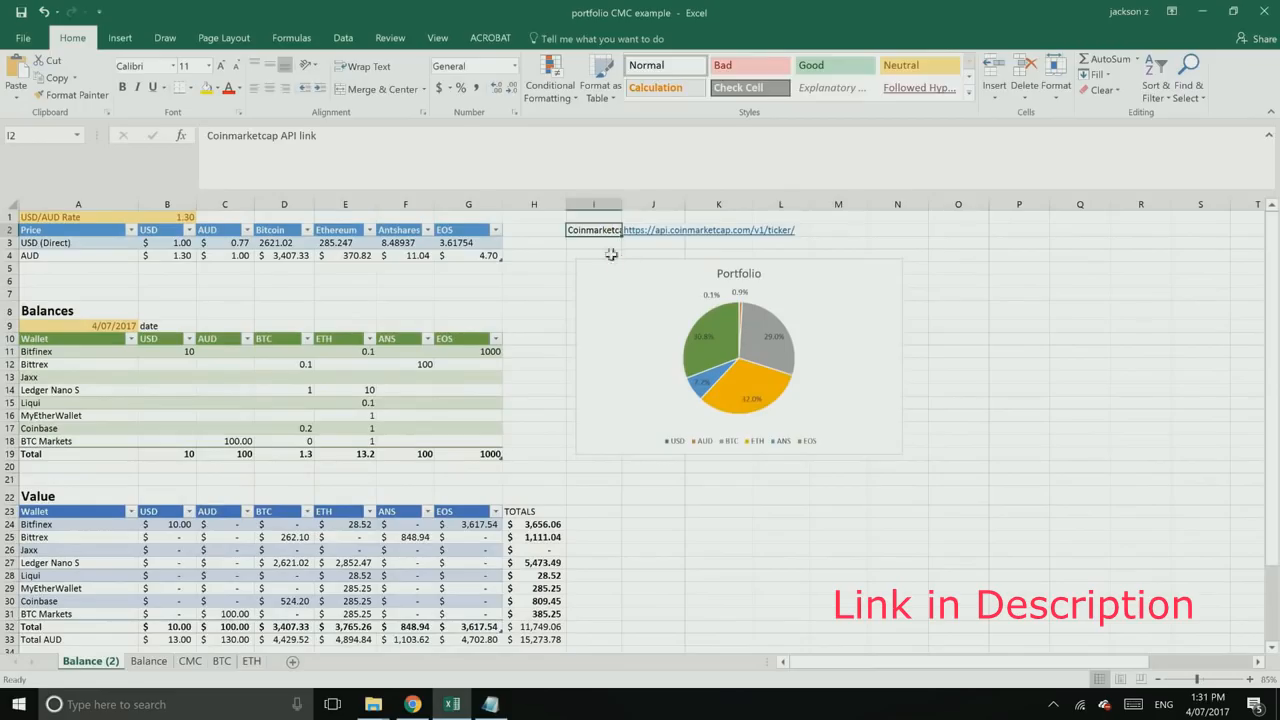
key("Right")
triple_click(199, 136)
right_click(248, 141)
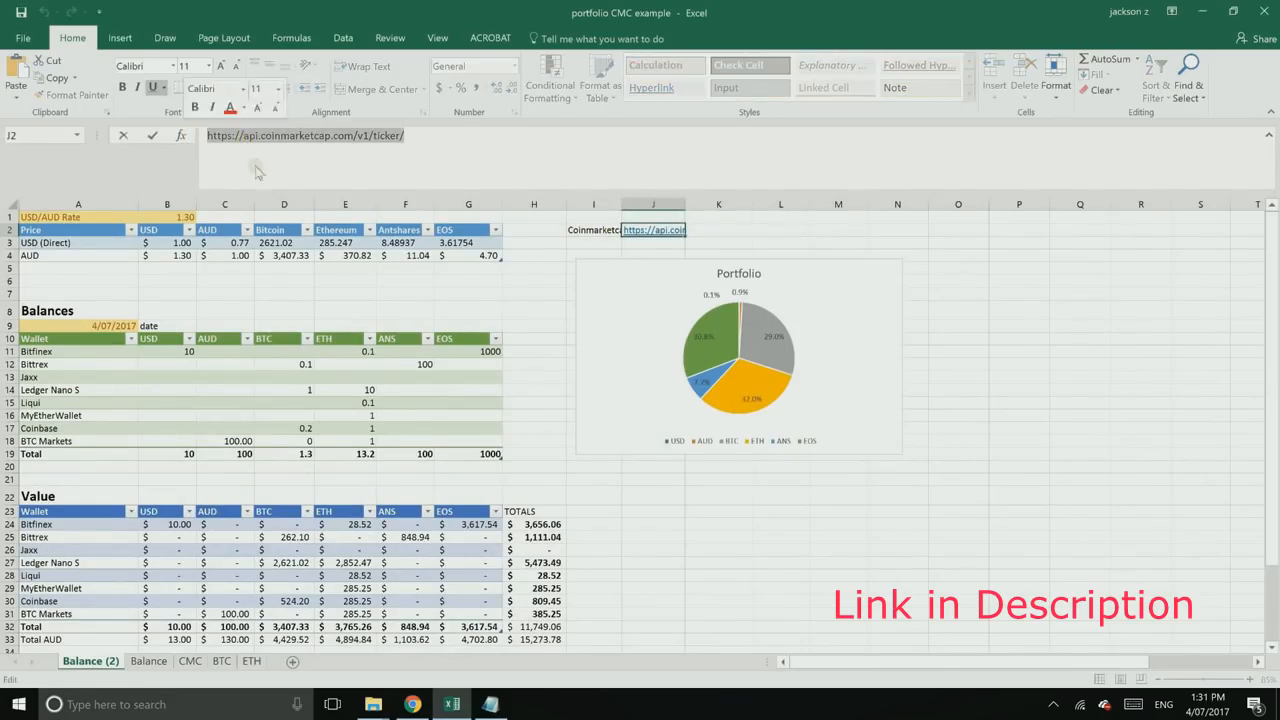
left_click(278, 169)
left_click(540, 351)
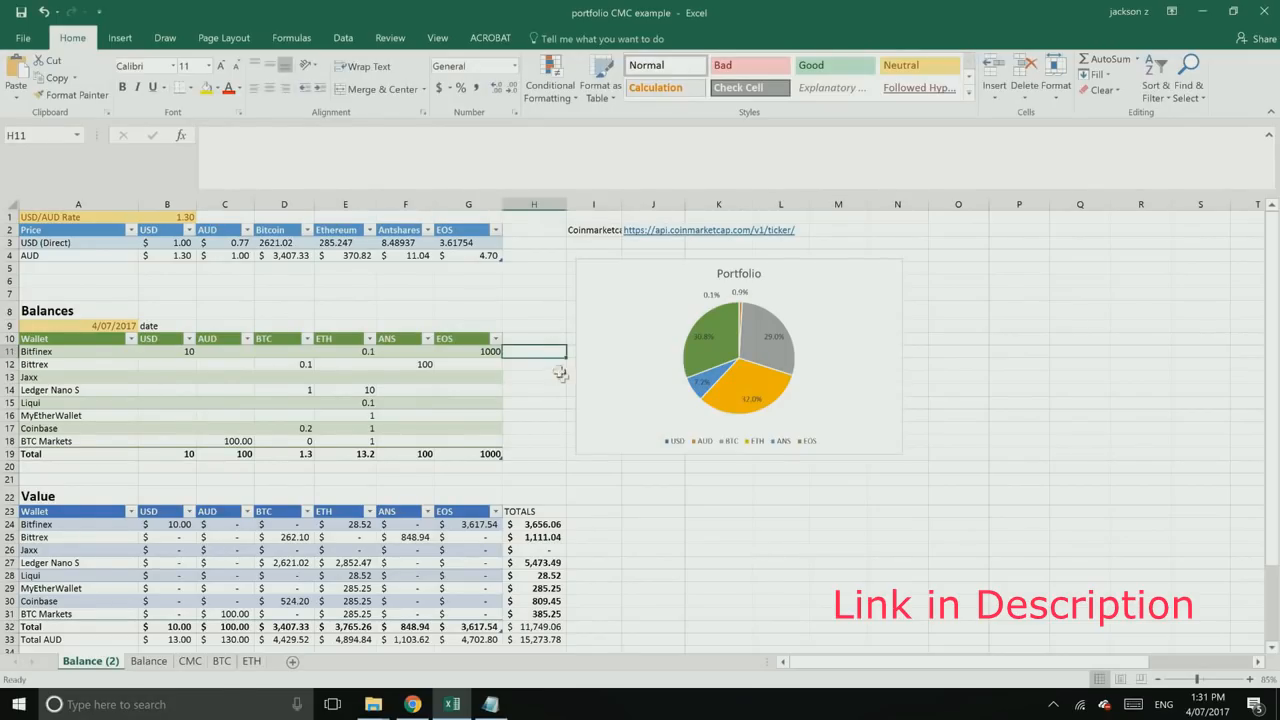
Step: Examine the CMC sheet's full coin list through to its last rows, and return to the top of the table
left_click(190, 661)
scroll(462, 487, "up", 11)
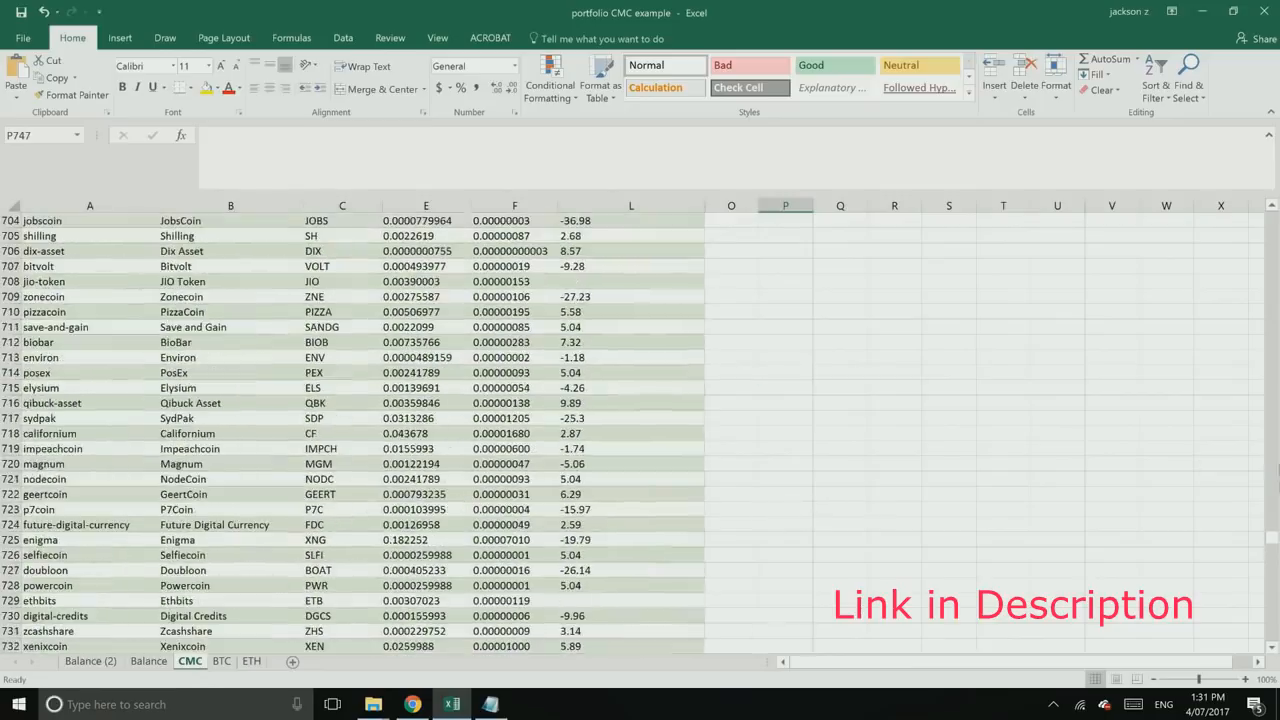
left_click_drag(1272, 509, 1273, 648)
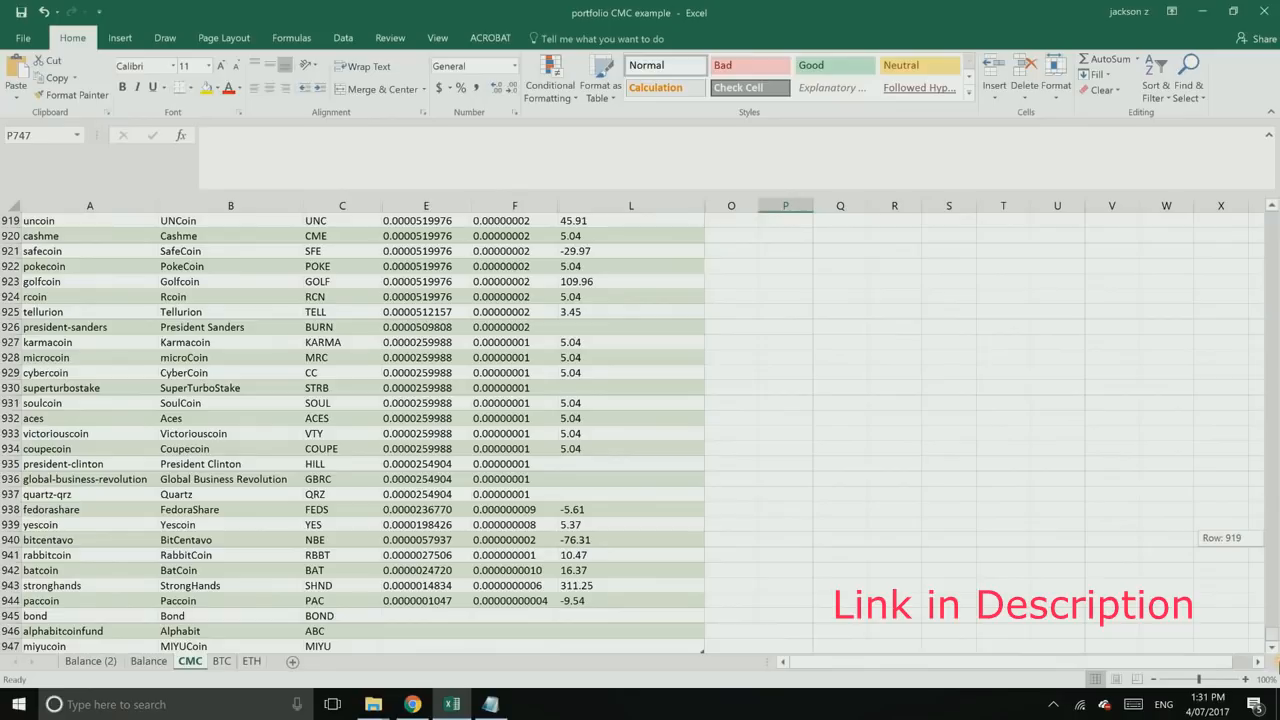
left_click_drag(1266, 517, 1224, 210)
left_click(961, 372)
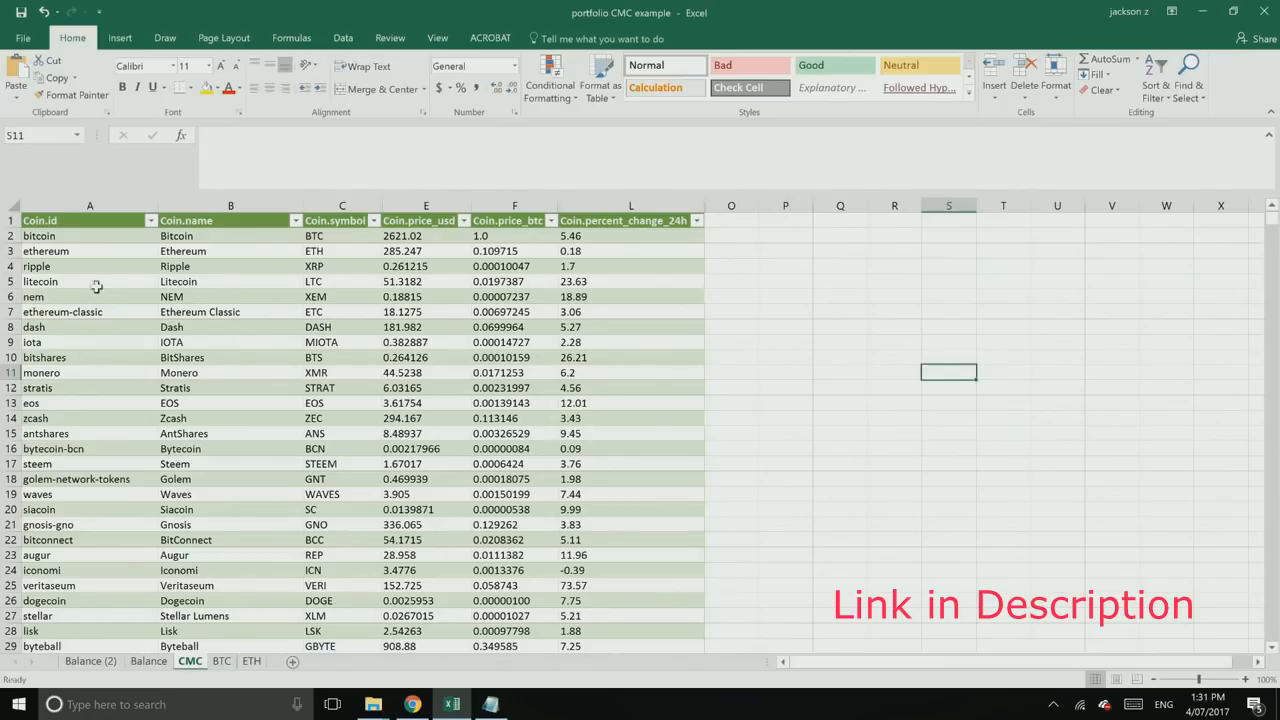
Step: Review the Coin.id column and the litecoin row across all columns of the CMC table
left_click_drag(90, 251, 95, 372)
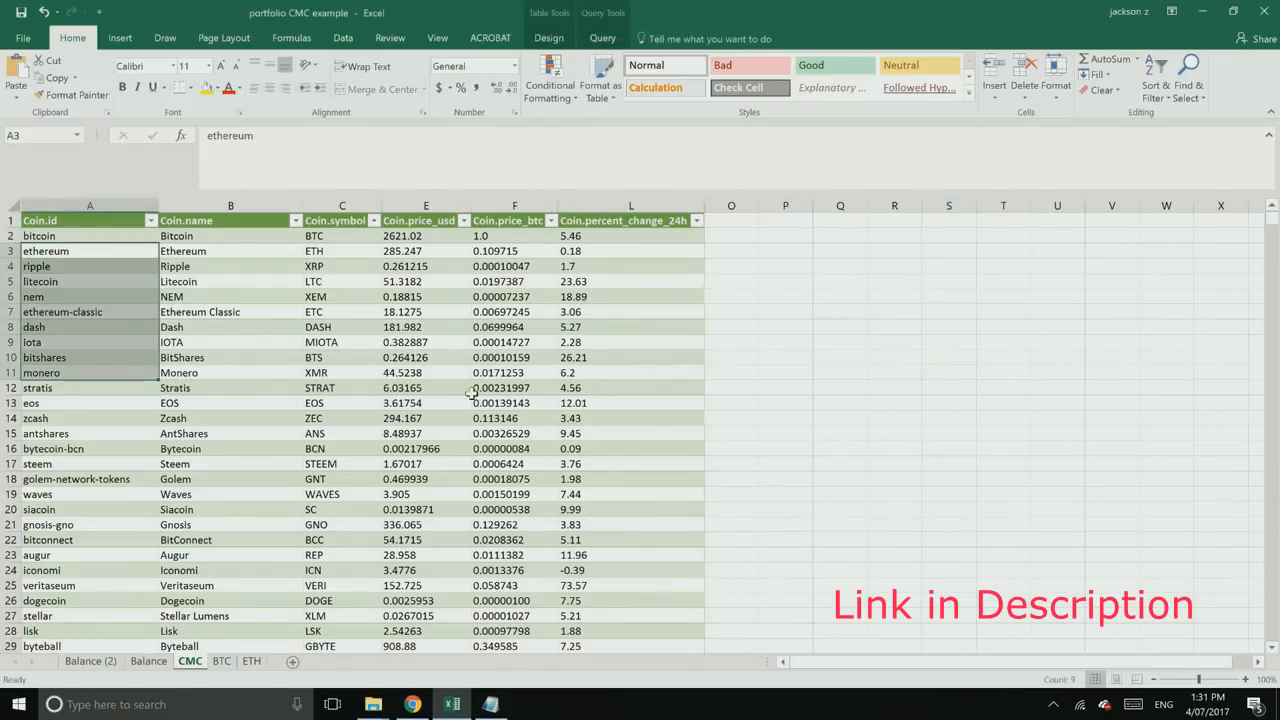
left_click(228, 328)
left_click_drag(90, 282, 630, 284)
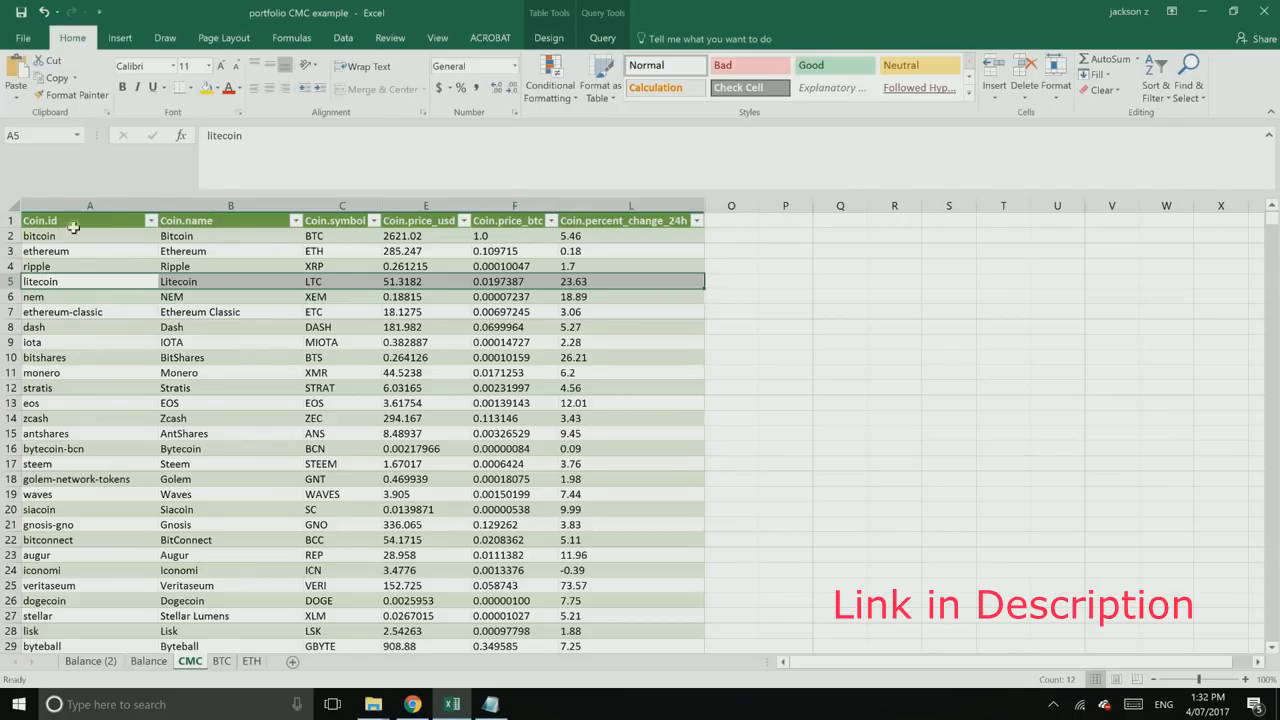
left_click_drag(45, 236, 170, 420)
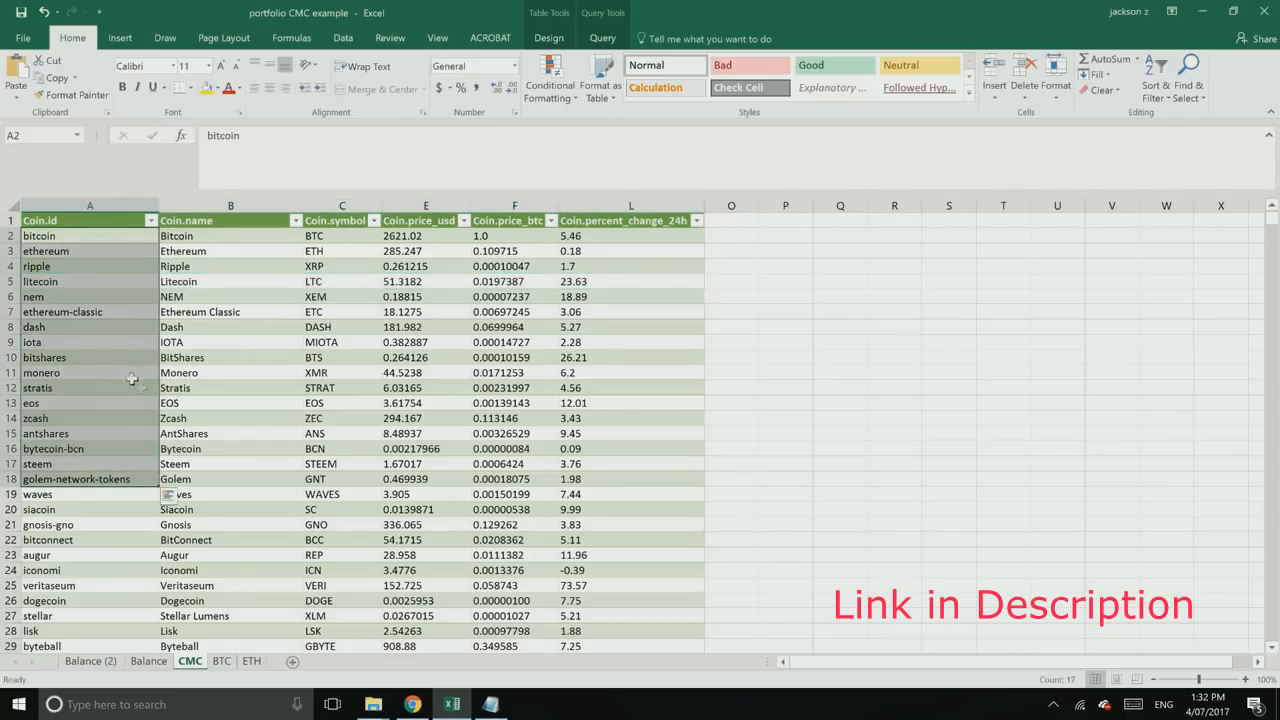
Step: Inspect the BTC and ETH sheets and the list of hidden coin sheets, without unhiding any
left_click(222, 664)
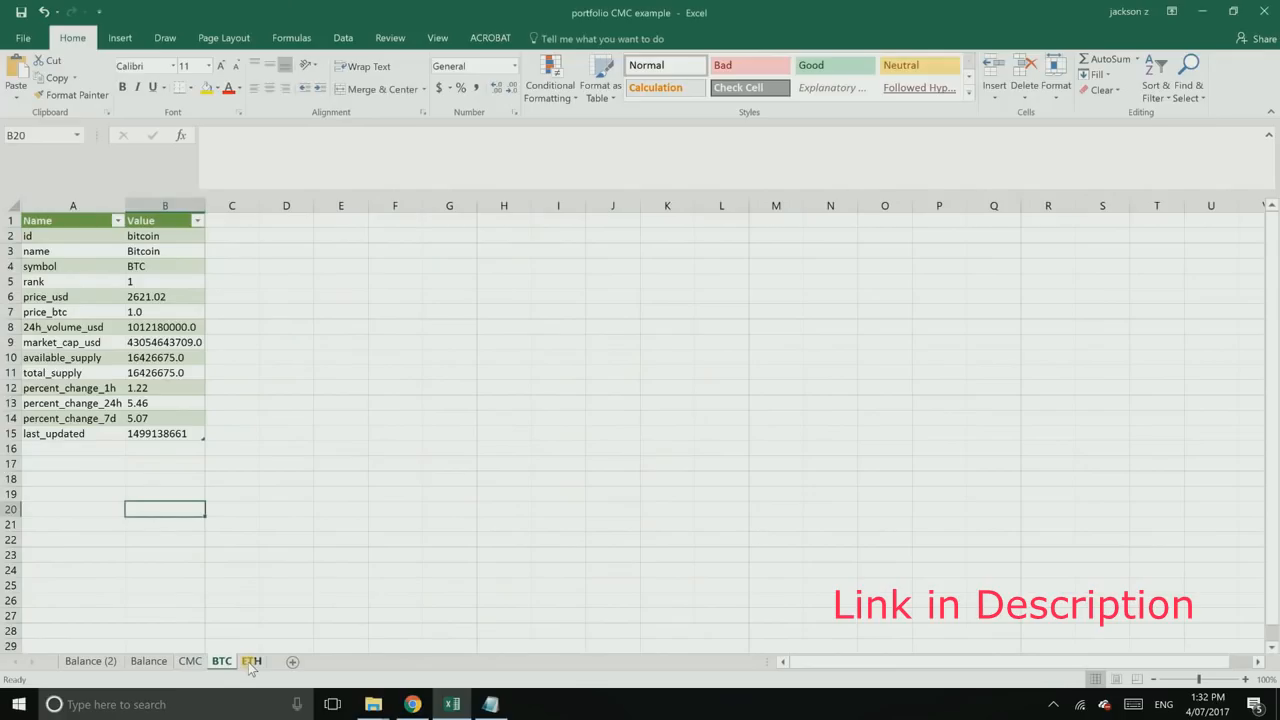
left_click(250, 664)
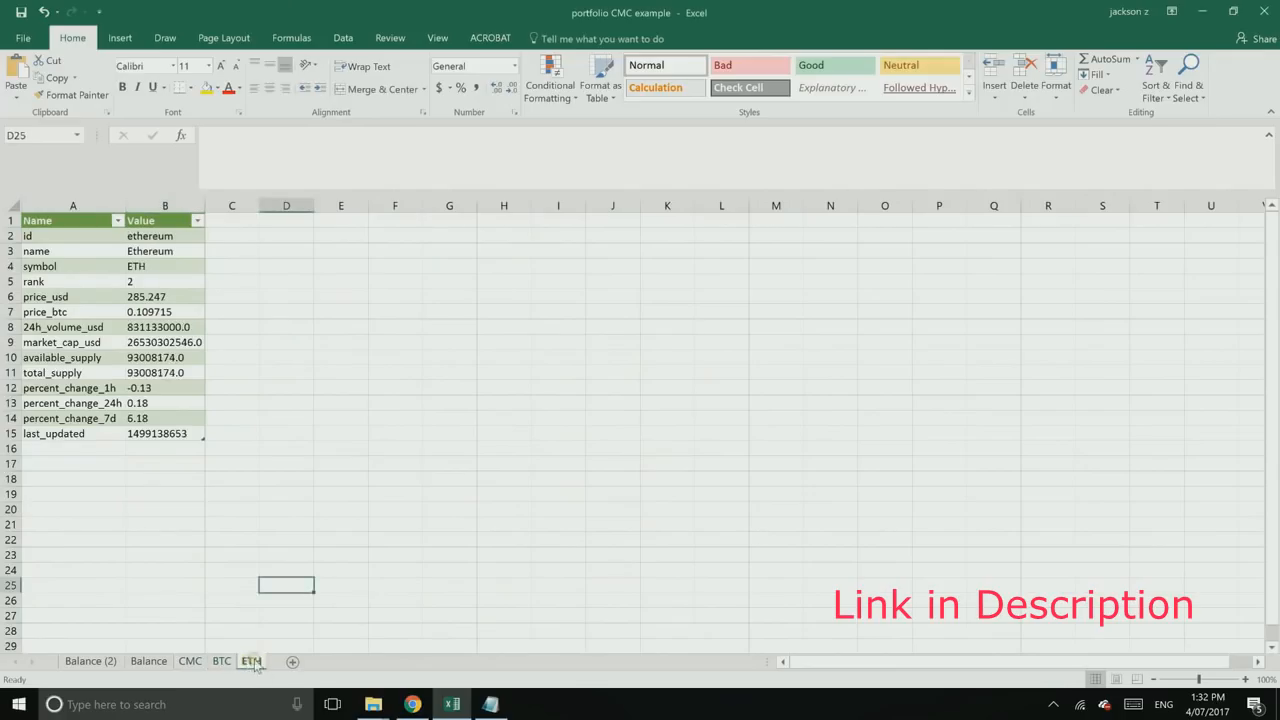
right_click(252, 664)
left_click(272, 633)
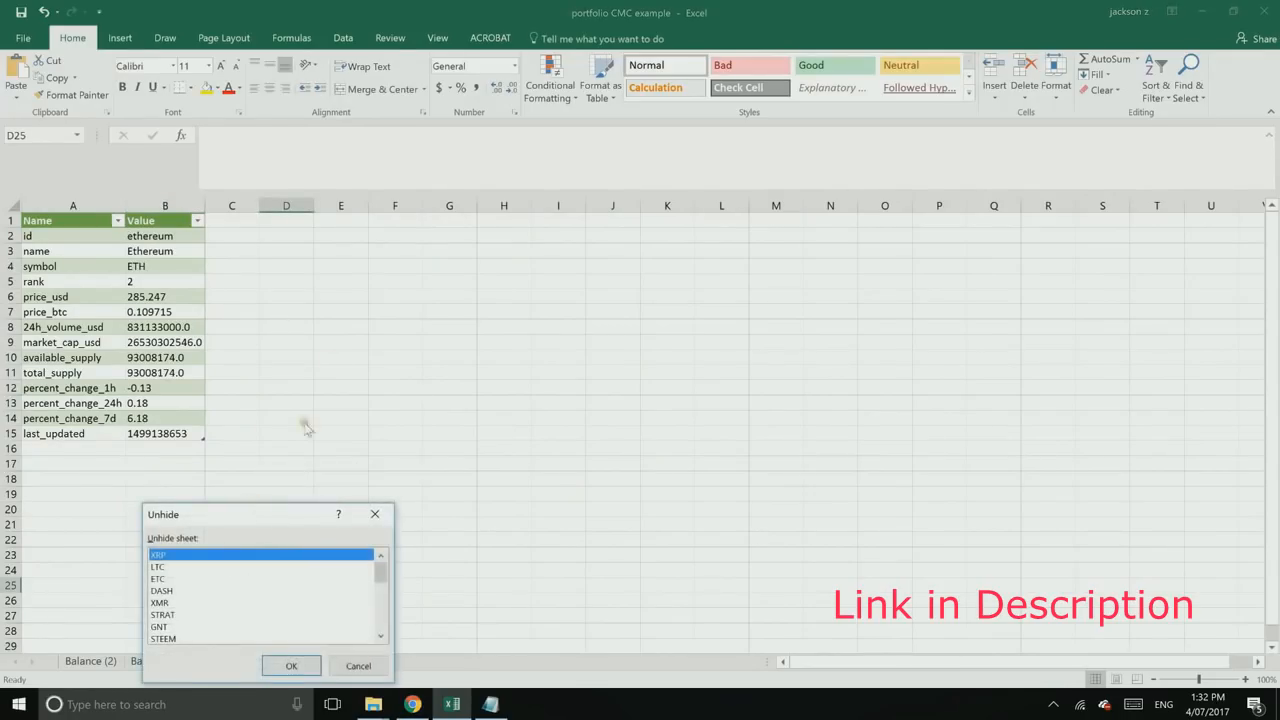
left_click_drag(520, 335, 520, 391)
scroll(328, 368, "up", 5)
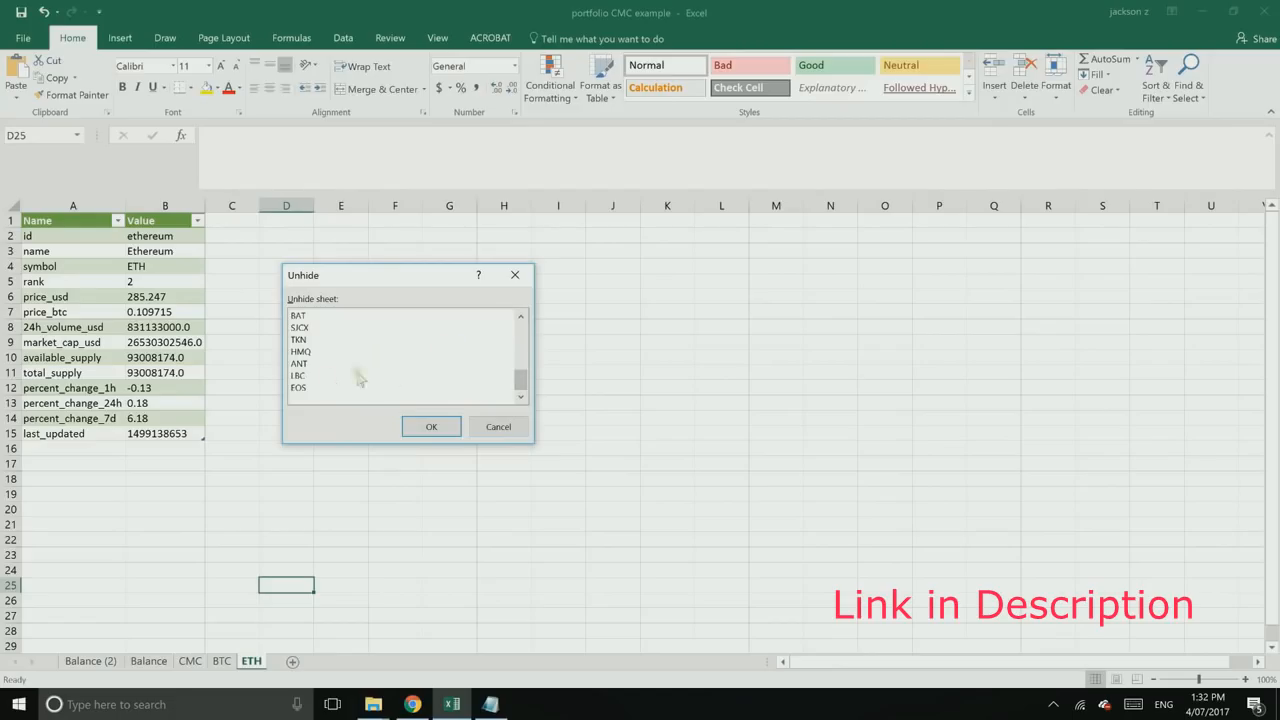
scroll(328, 362, "up", 3)
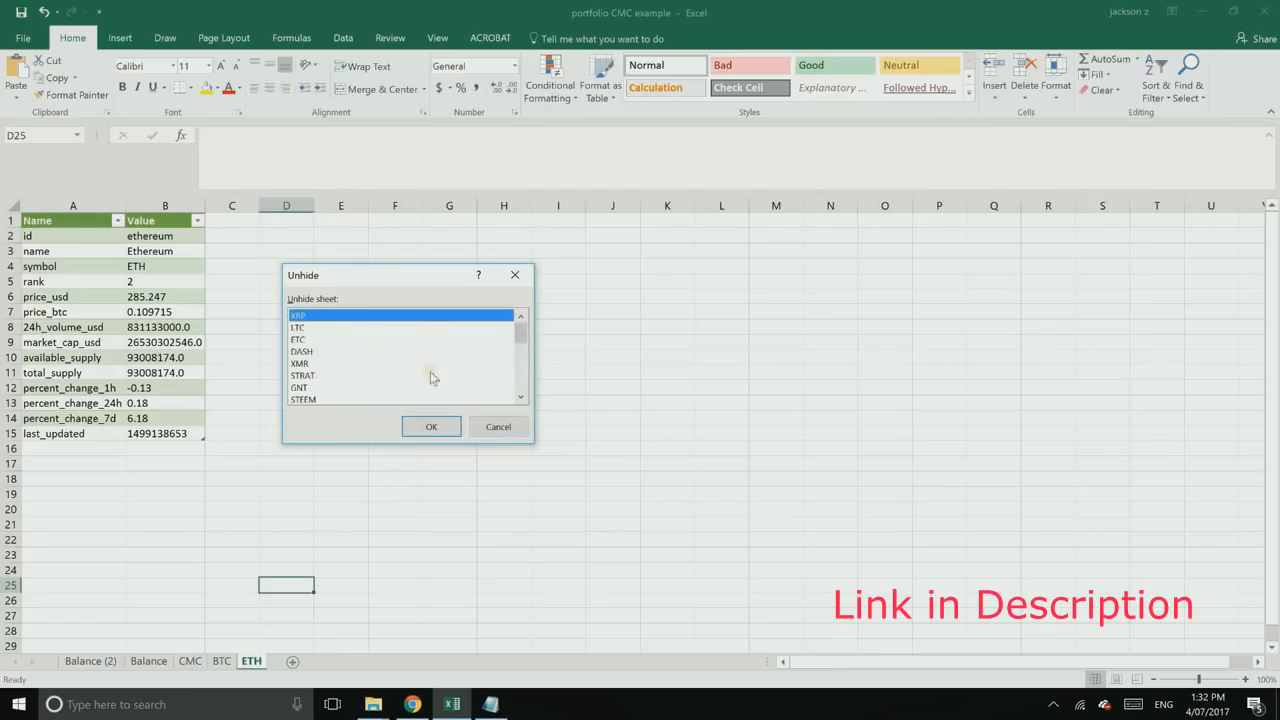
left_click(484, 431)
left_click(329, 491)
Step: Look back through the ETH, CMC and Balance sheets, ending on the Balance (2) sheet
left_click(226, 661)
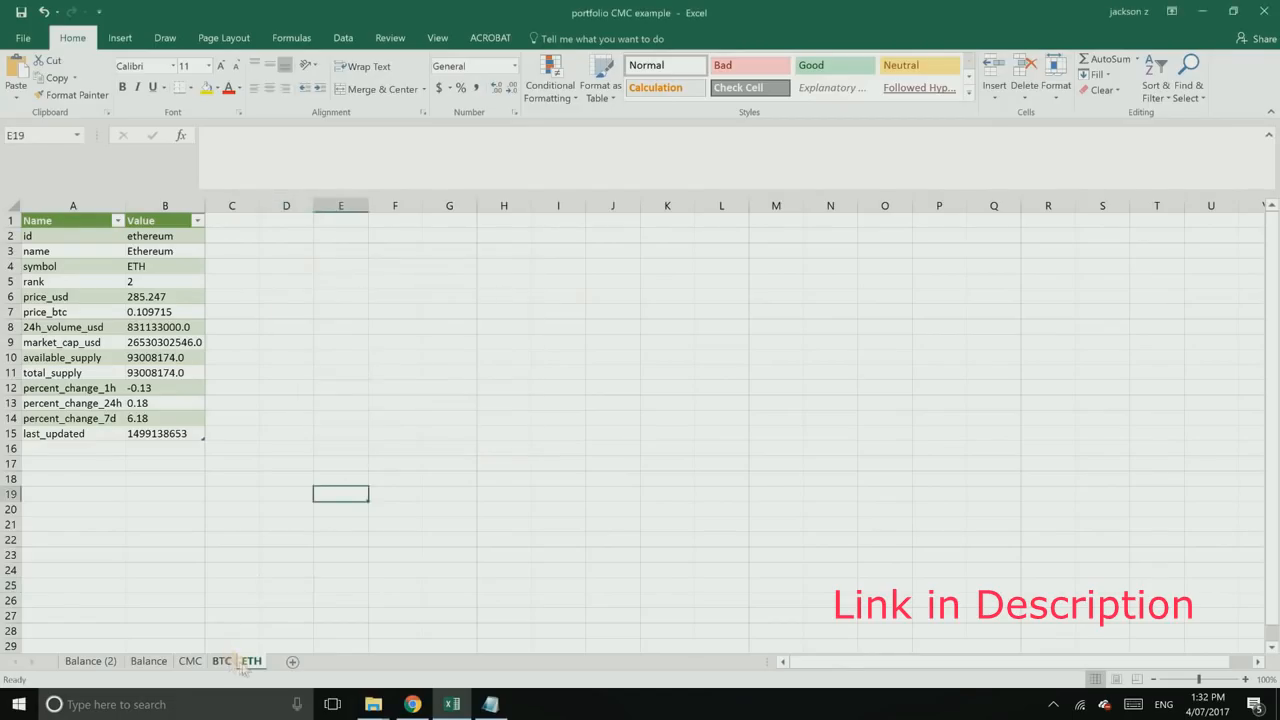
left_click(250, 663)
left_click(189, 663)
left_click(150, 662)
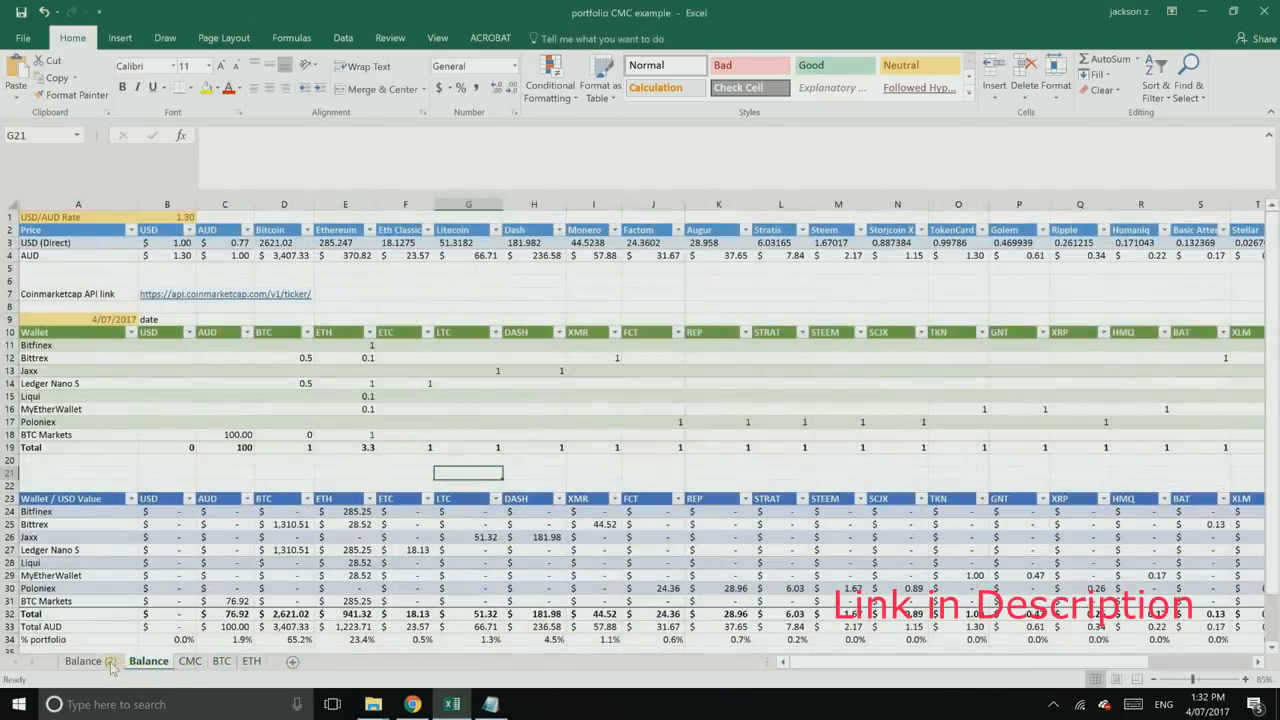
left_click(111, 665)
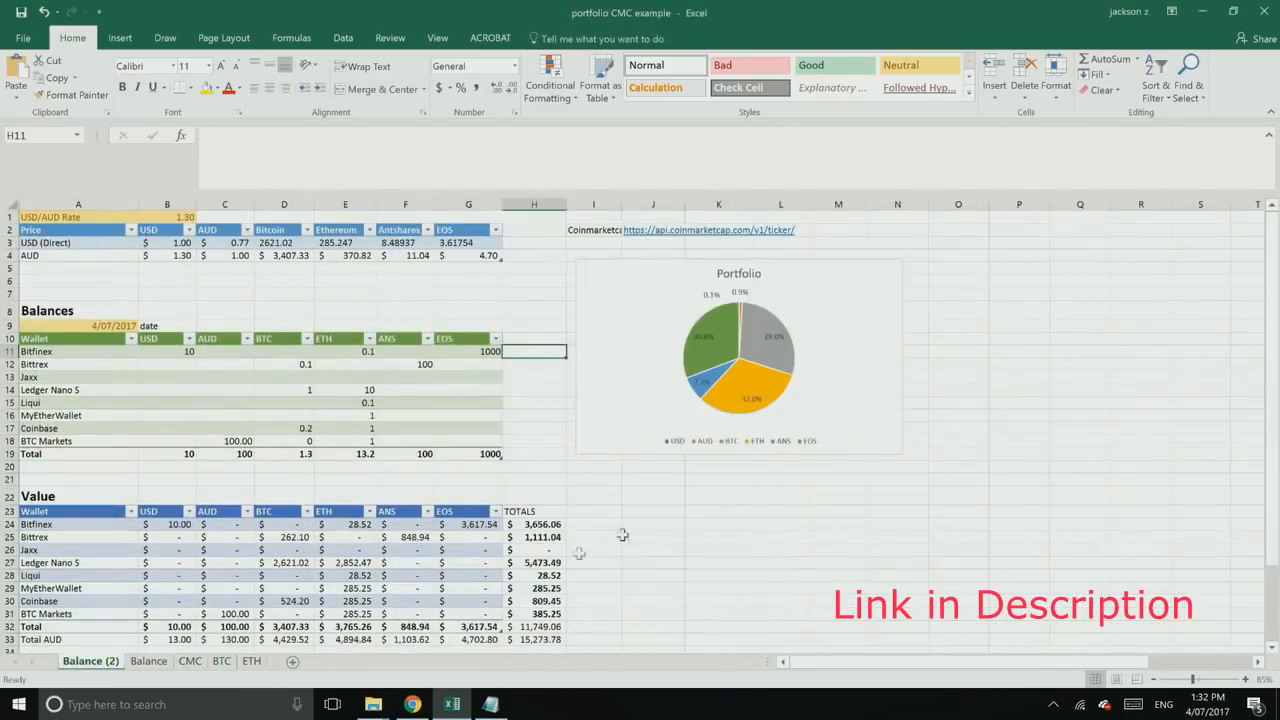
left_click(623, 569)
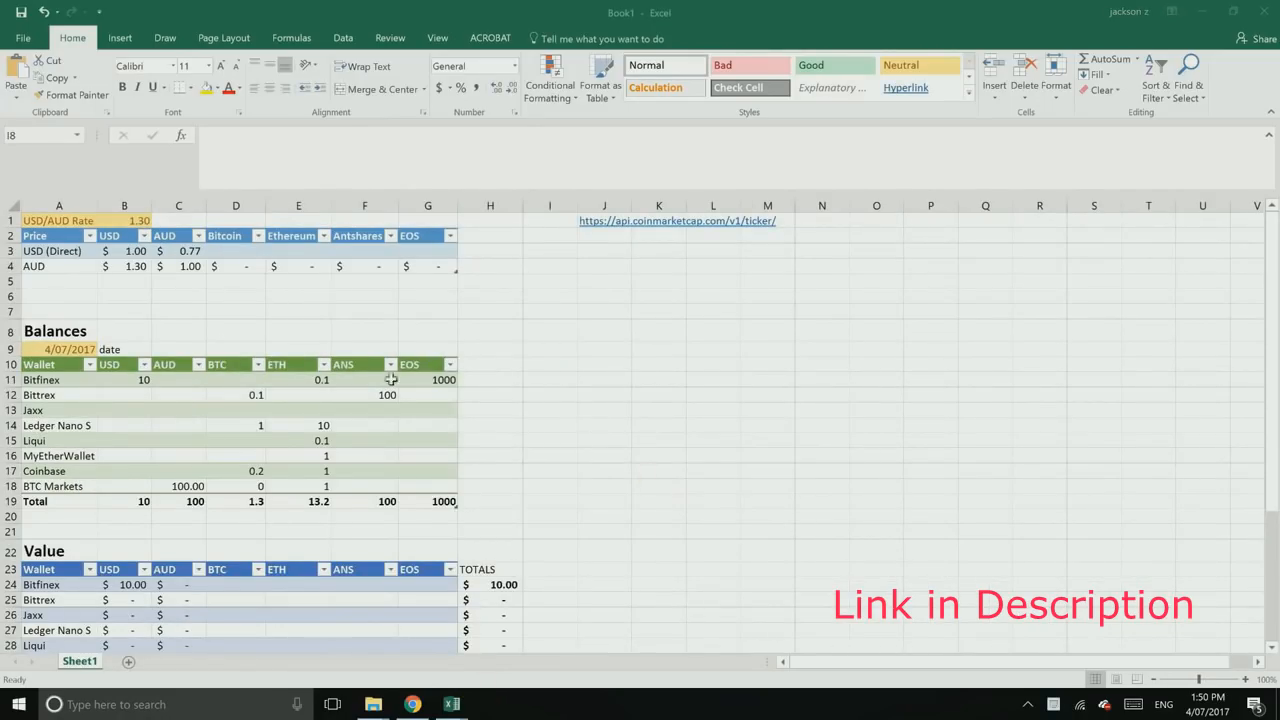
Step: Check the USD (Direct) price cells D3:G3 for Bitcoin, Ethereum, Antshares and EOS in the Book1 workbook
left_click_drag(243, 250, 440, 268)
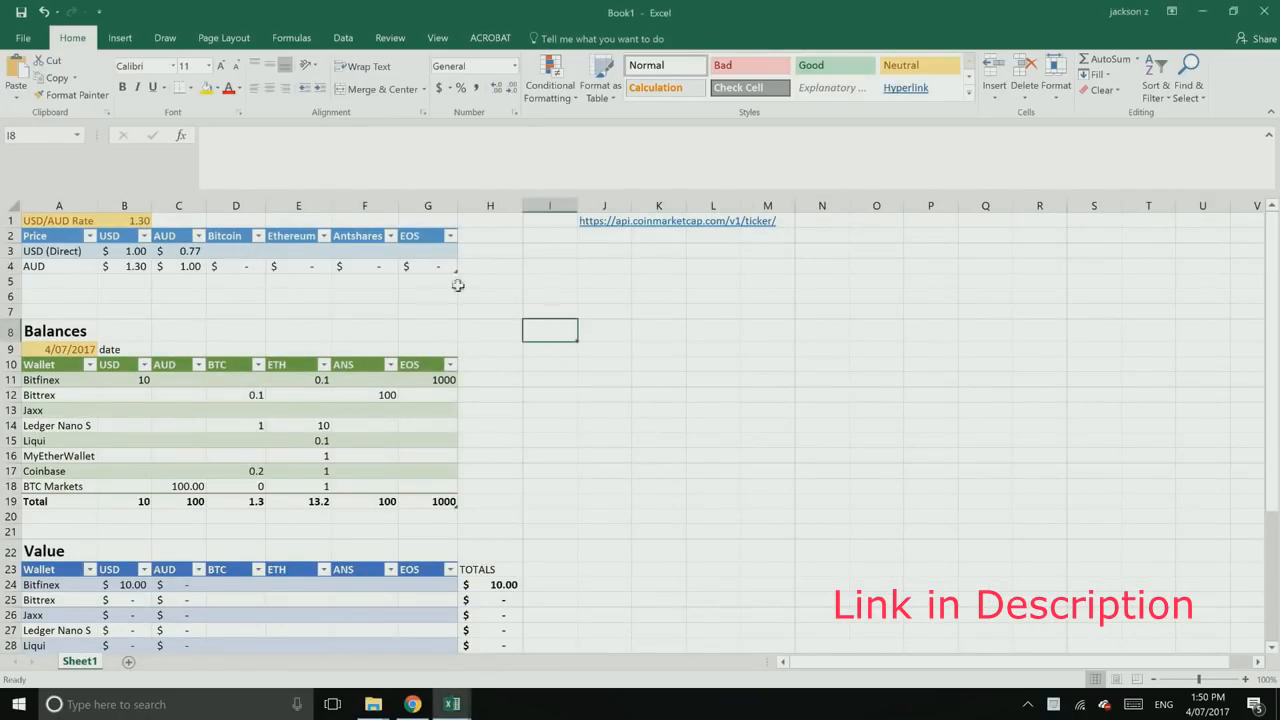
left_click(240, 250)
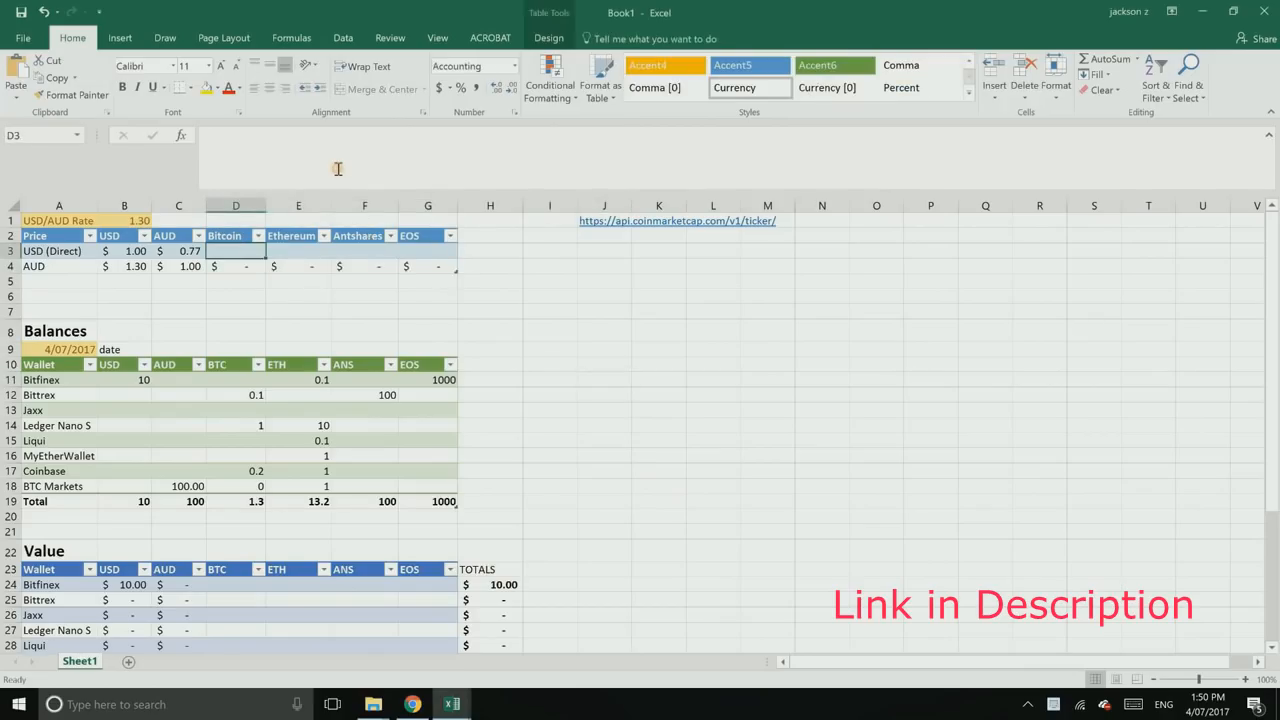
left_click(338, 169)
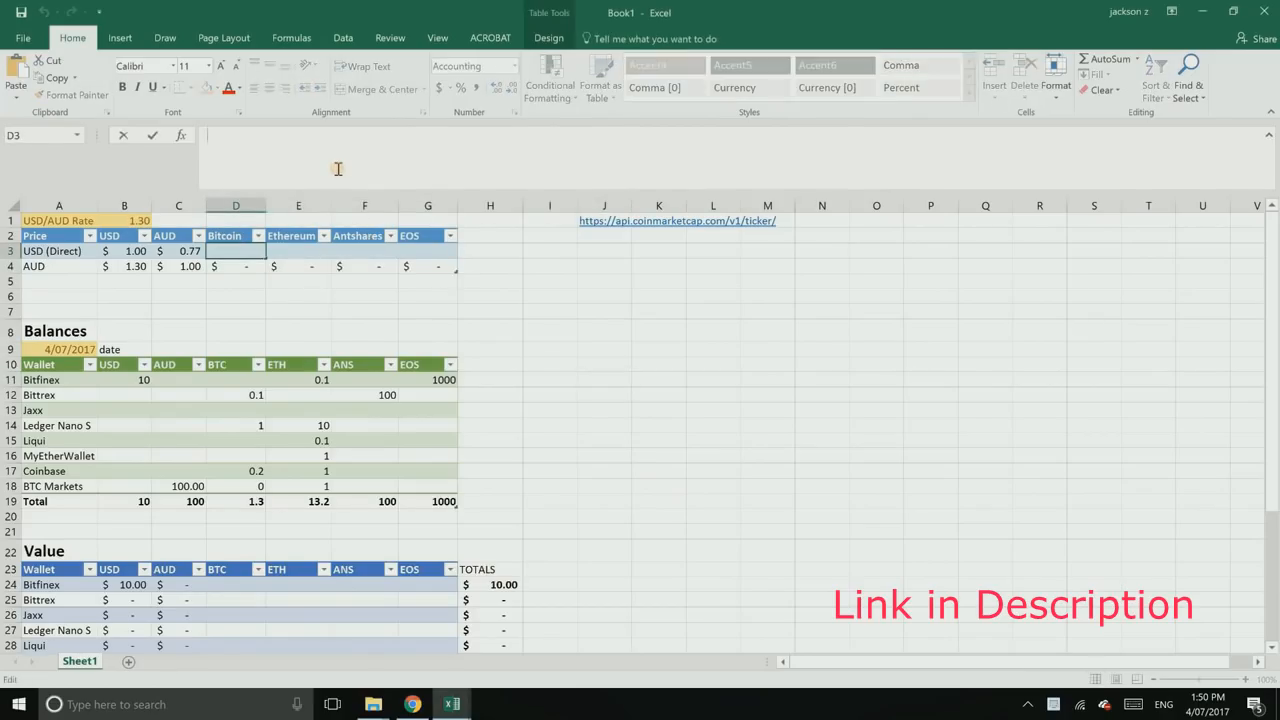
left_click(300, 252)
left_click(359, 253)
left_click(431, 251)
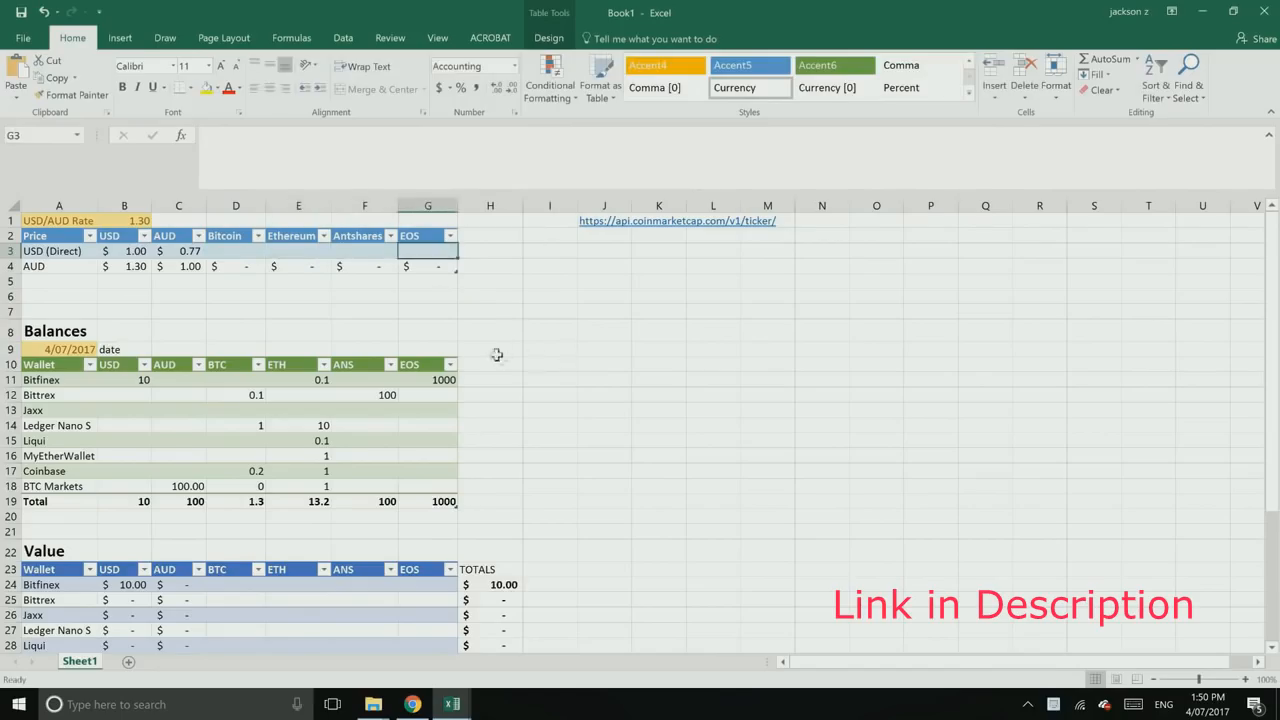
Step: Examine the Value table's wallet rows in the BTC, ETH, ANS and EOS columns
left_click(556, 354)
scroll(508, 351, "down", 3)
left_click_drag(231, 443, 430, 532)
left_click(665, 371)
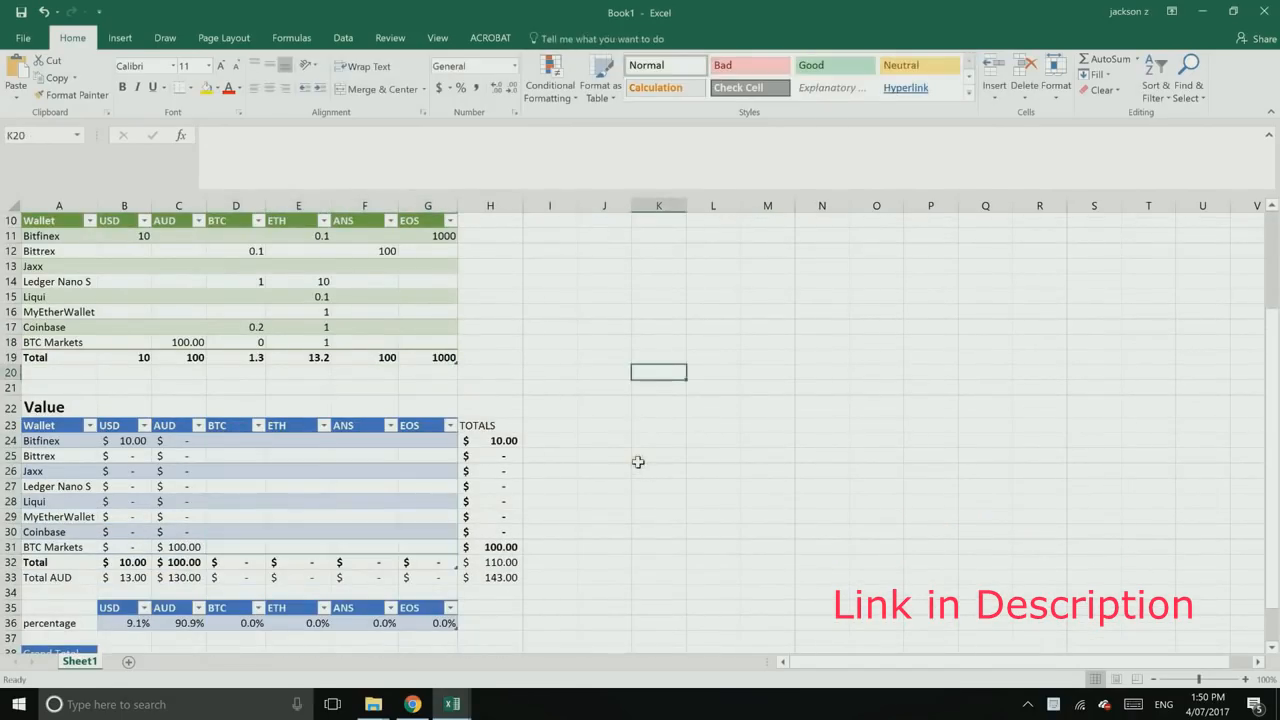
scroll(638, 462, "up", 3)
left_click(587, 330)
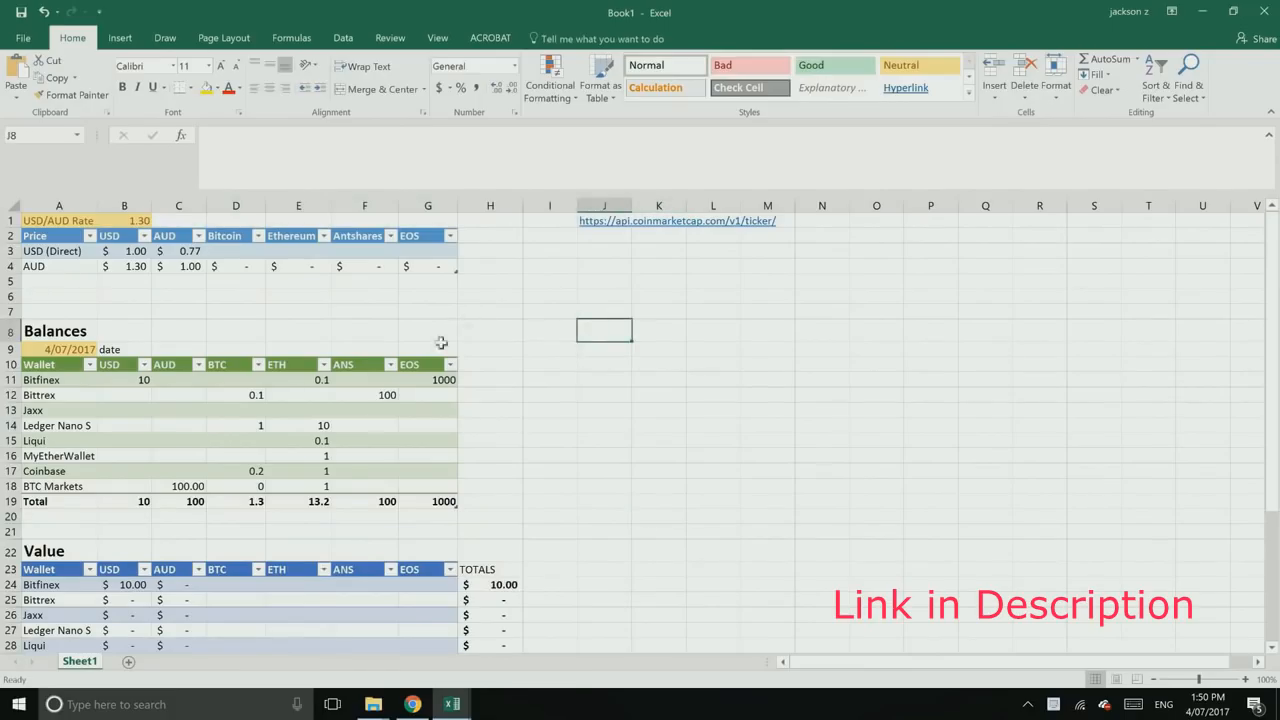
left_click(345, 40)
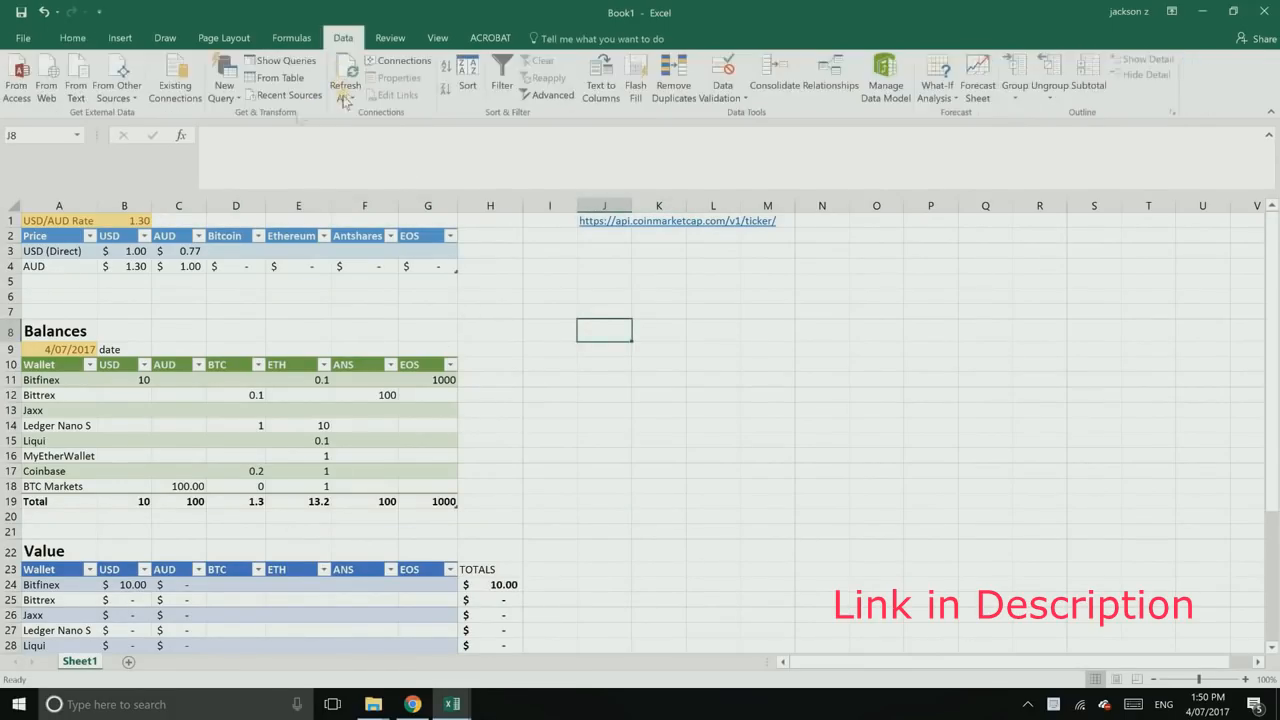
left_click(224, 88)
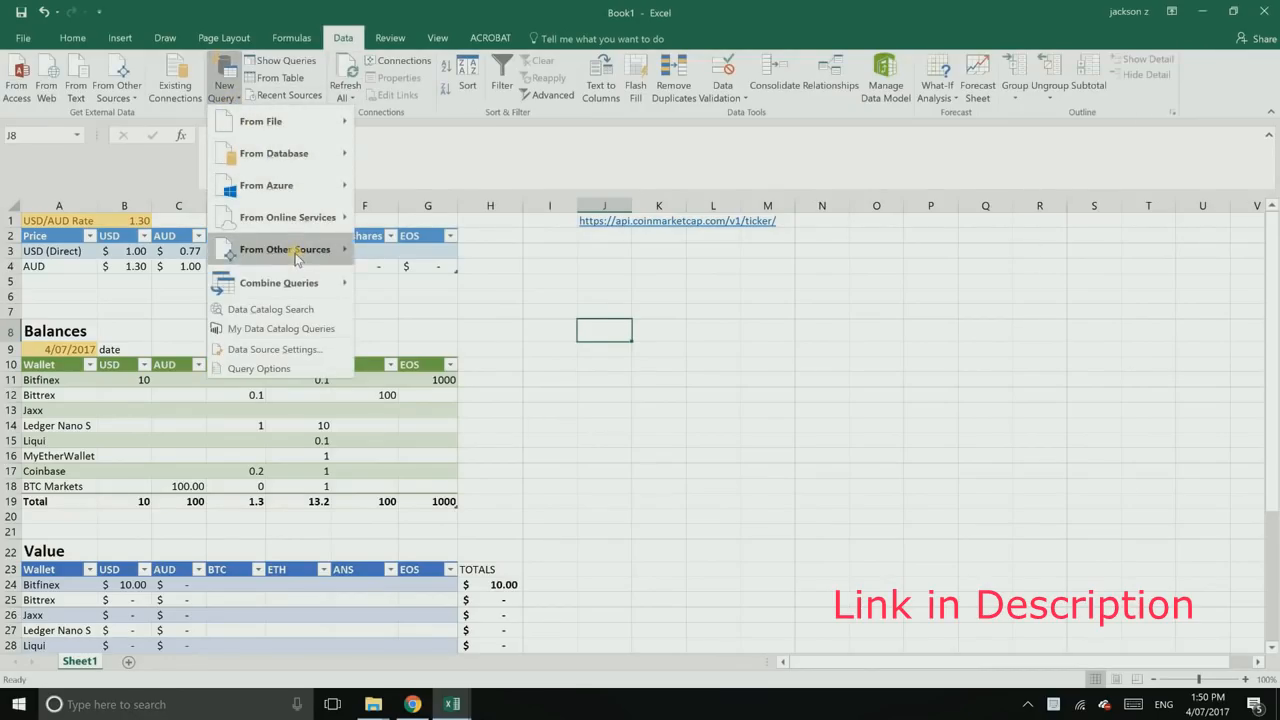
mouse_move(300, 256)
left_click(401, 258)
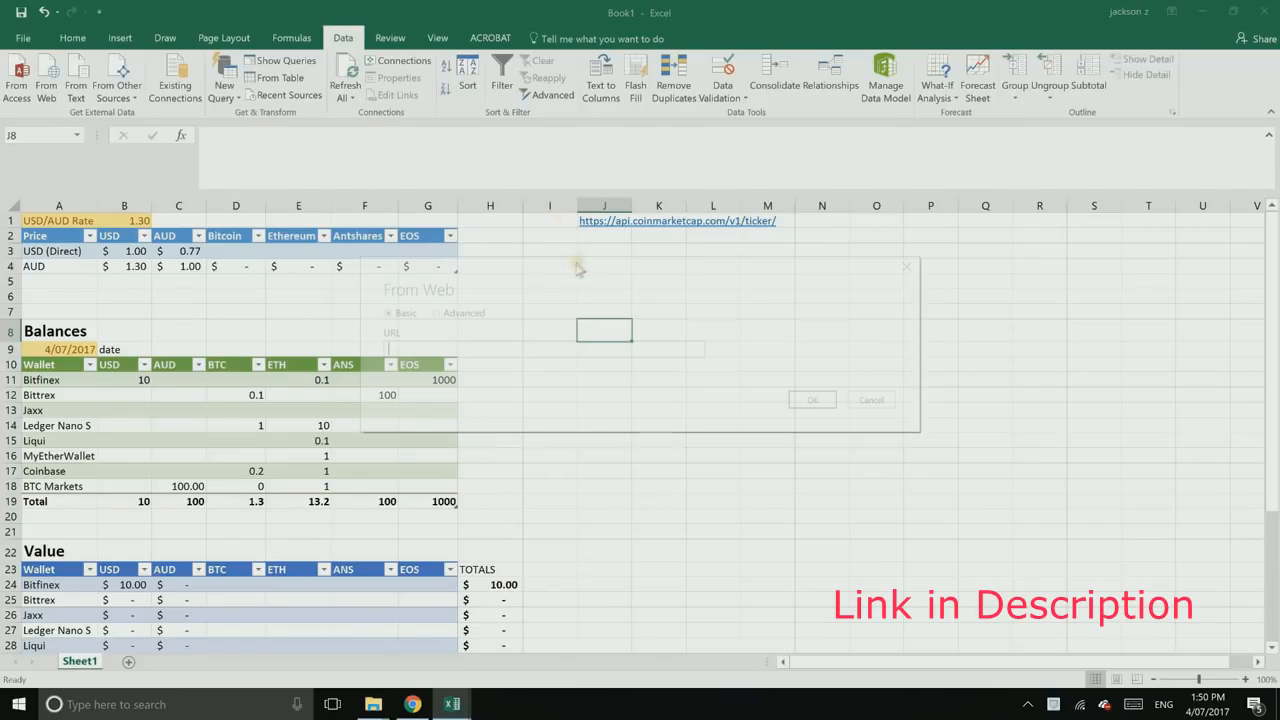
type("https://api.coinmarketcap.com/v1/ticker/")
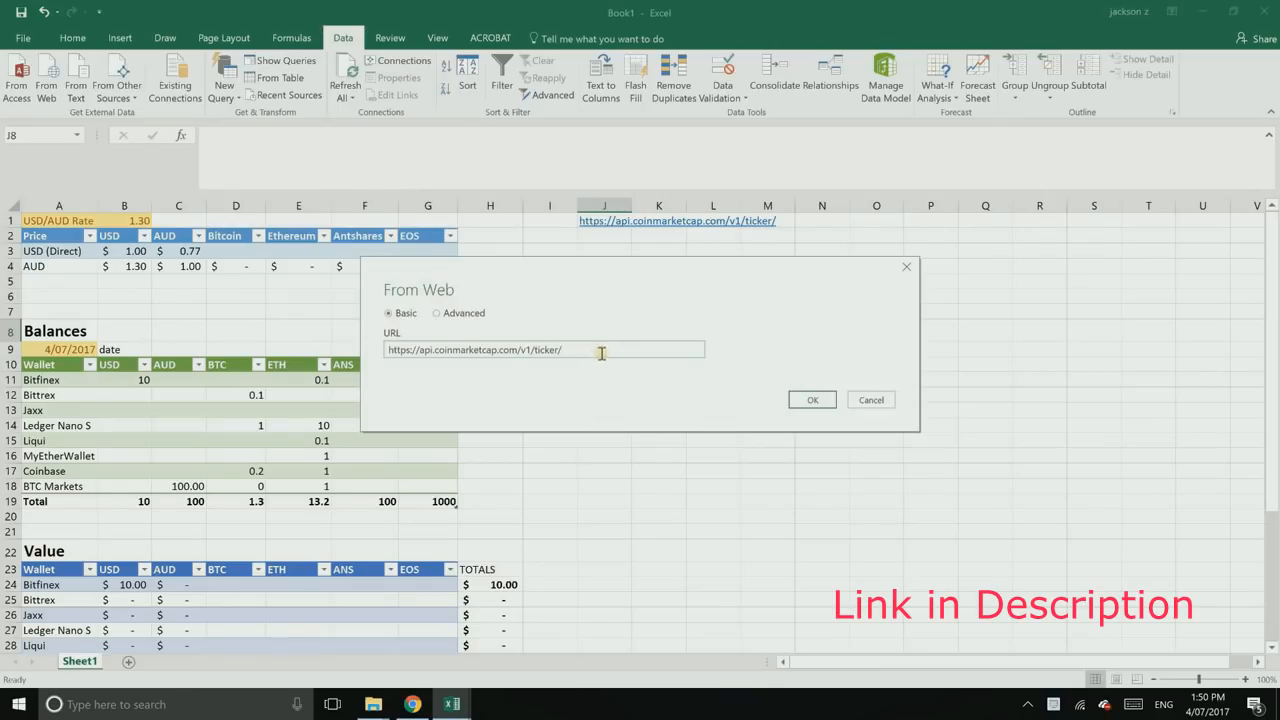
left_click(800, 405)
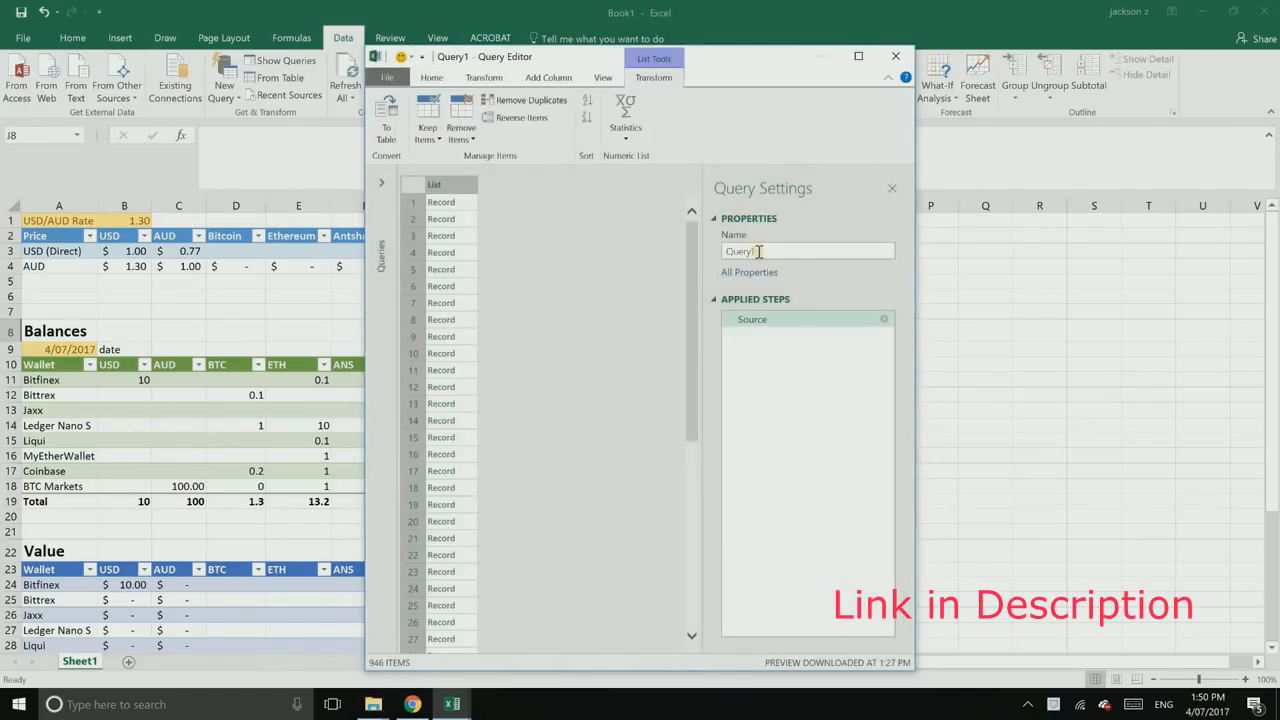
Step: Name the query CoinMarketCap and convert its record list to a table with no delimiter and extra columns shown as errors
double_click(762, 250)
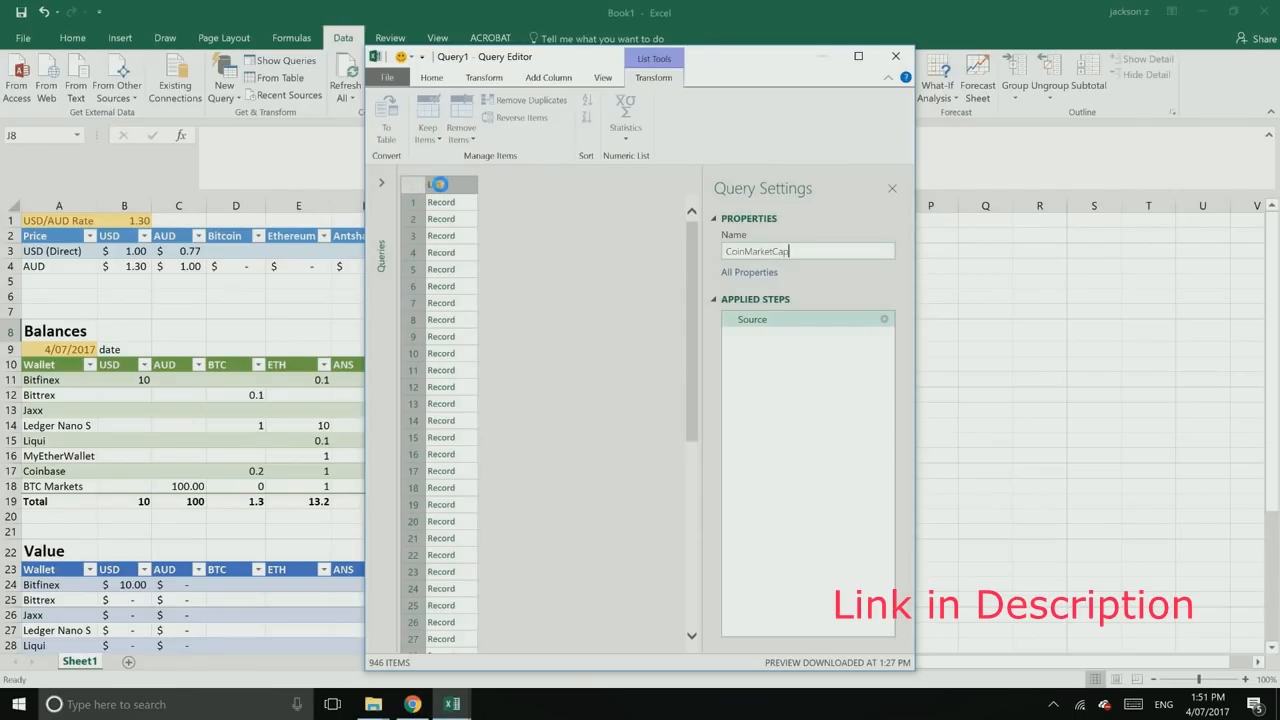
left_click(440, 187)
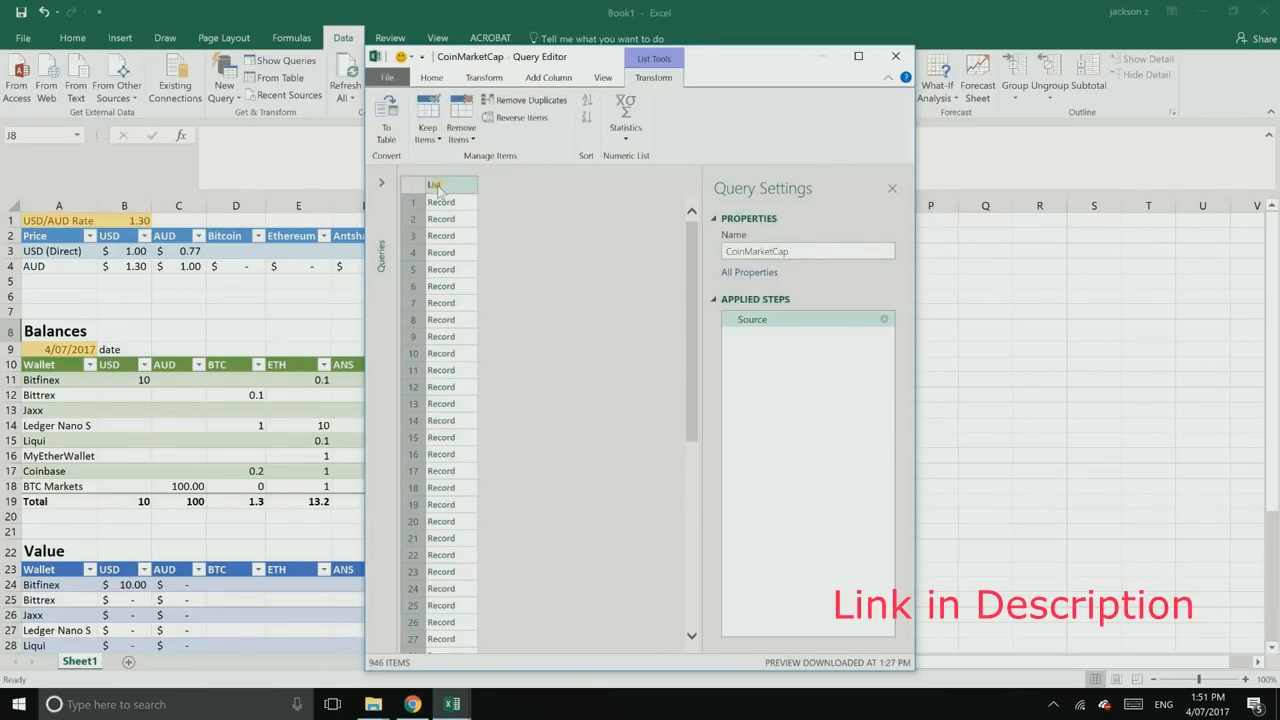
left_click(386, 140)
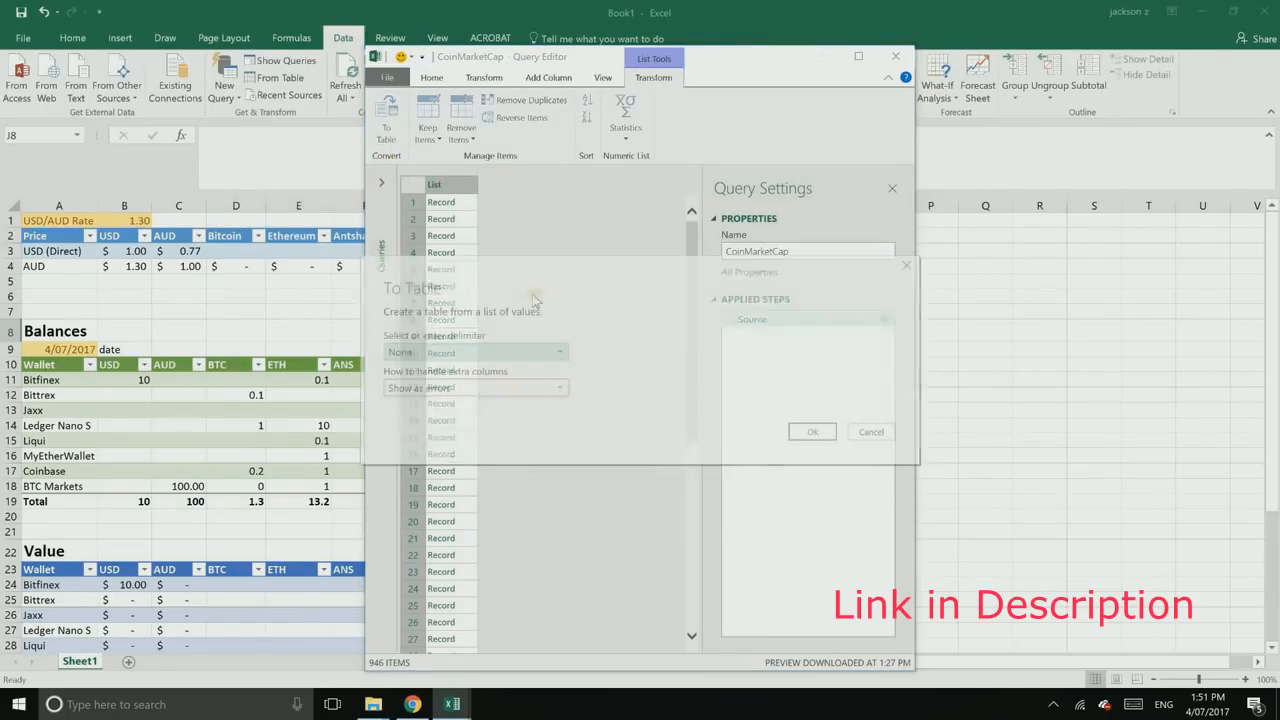
left_click(806, 431)
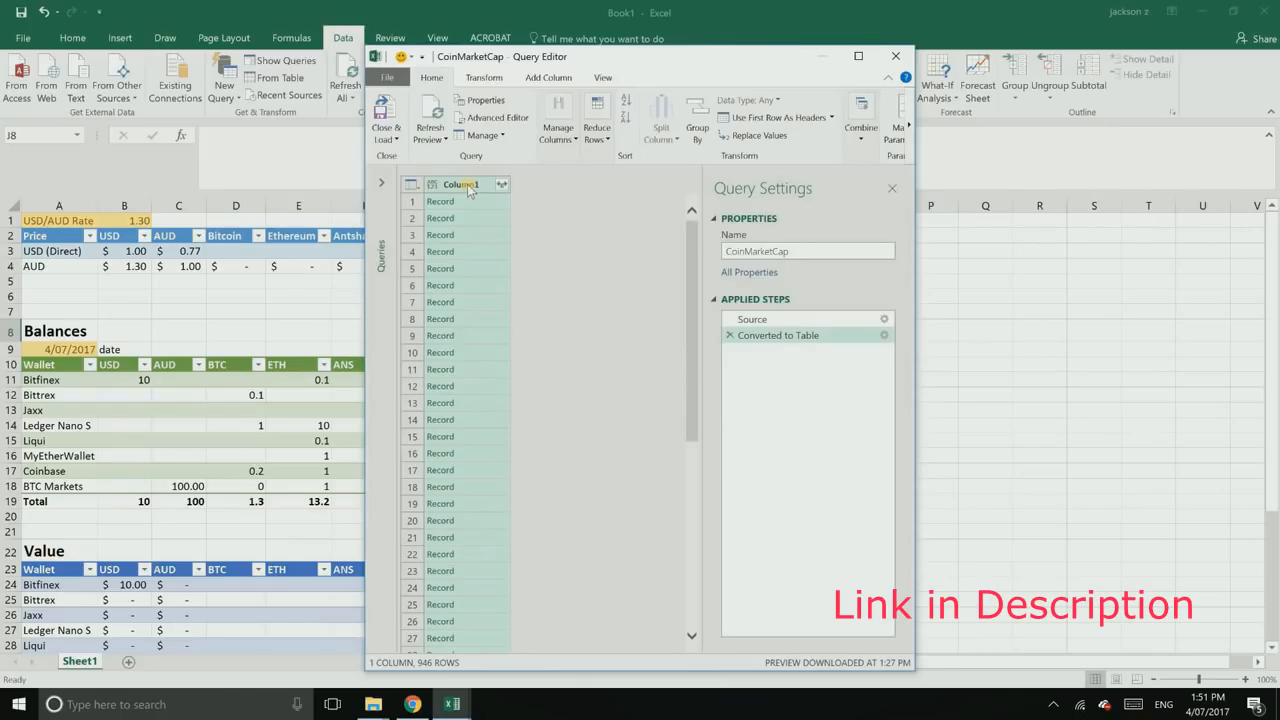
Step: Rename the query table's Column1 to CoinMarketCap
double_click(467, 185)
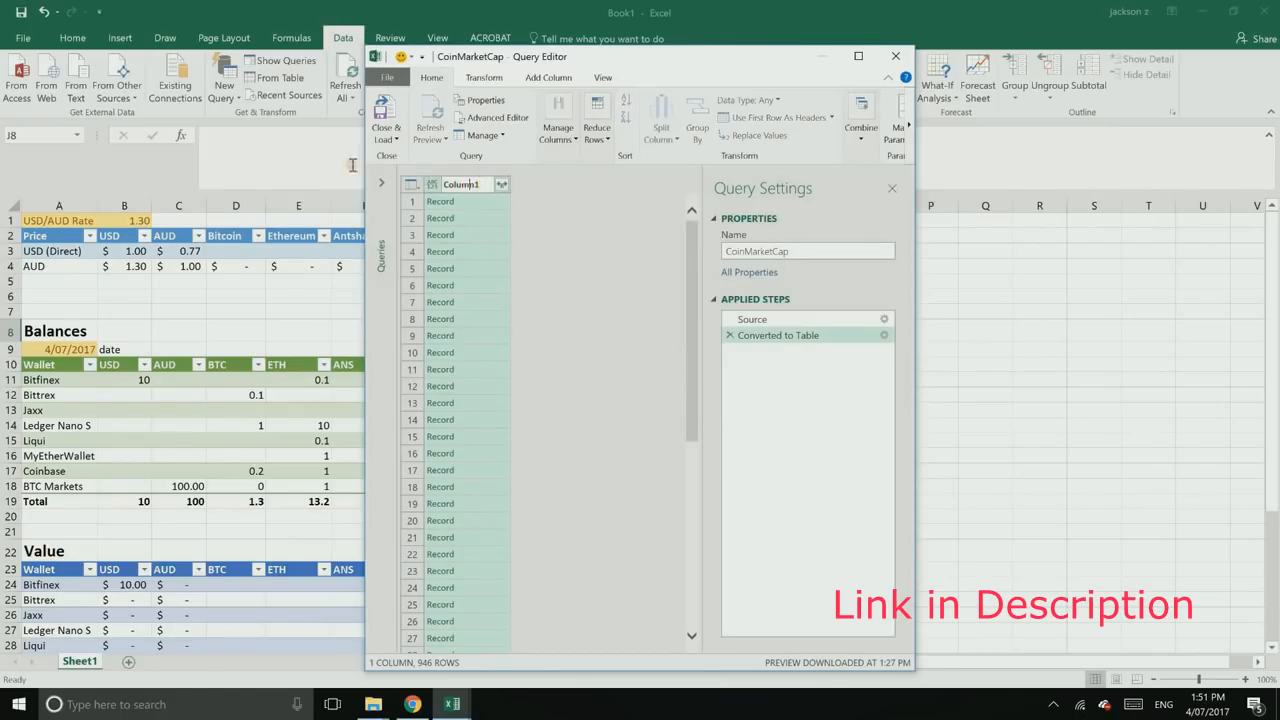
type("Co")
type("inMarketCap")
key("Return")
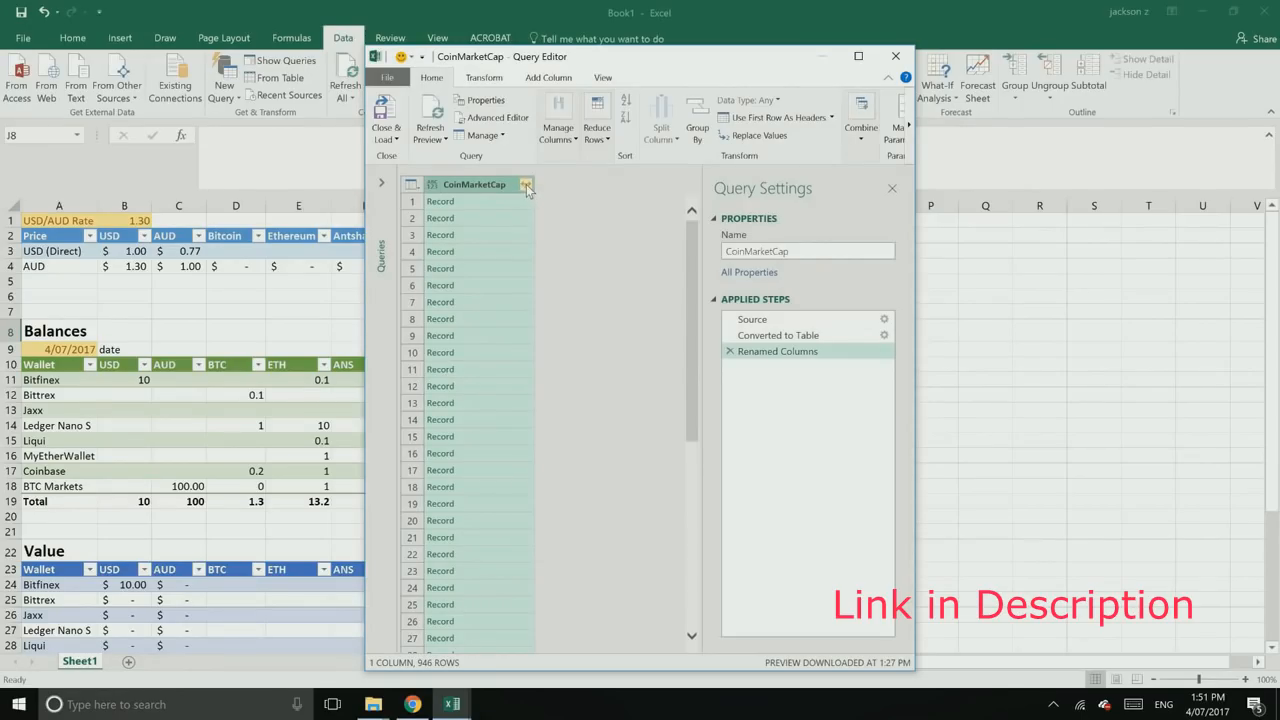
Step: Expand the CoinMarketCap record column into all of its fields, keeping the original column name as prefix
left_click(526, 186)
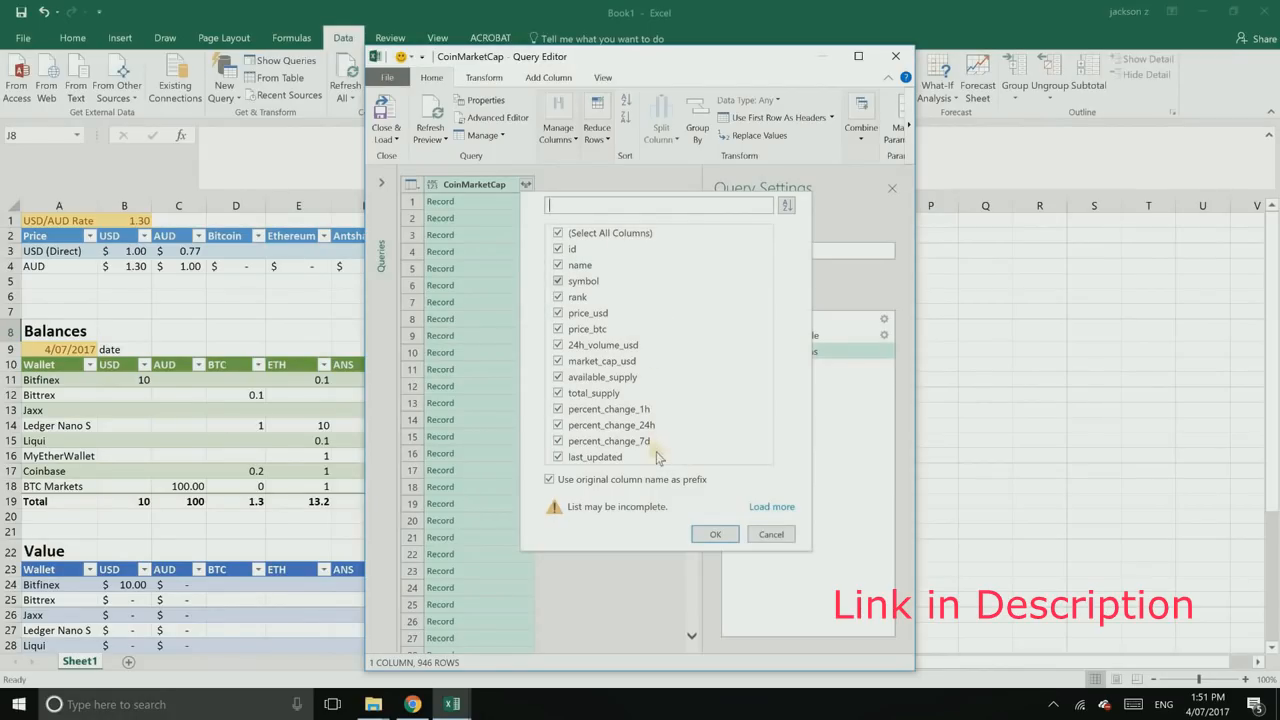
left_click(558, 410)
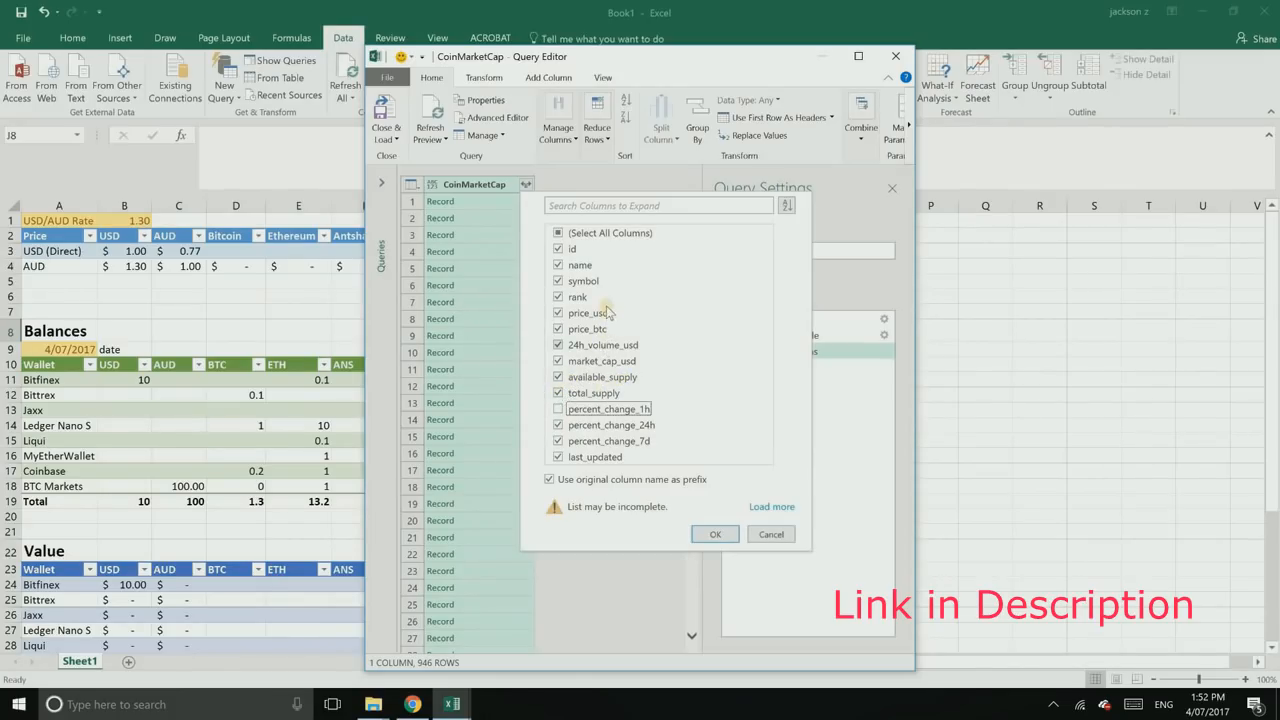
left_click(559, 393)
left_click(590, 378)
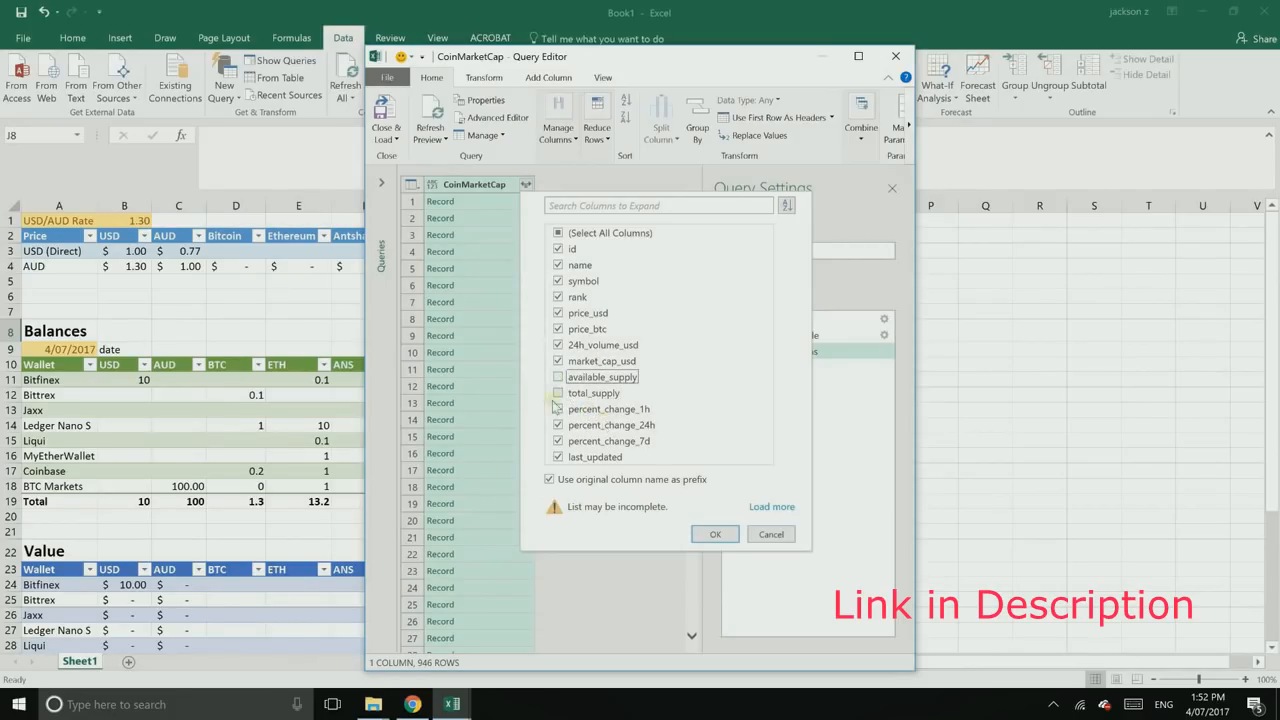
left_click(558, 409)
left_click(558, 393)
left_click(558, 377)
left_click(716, 536)
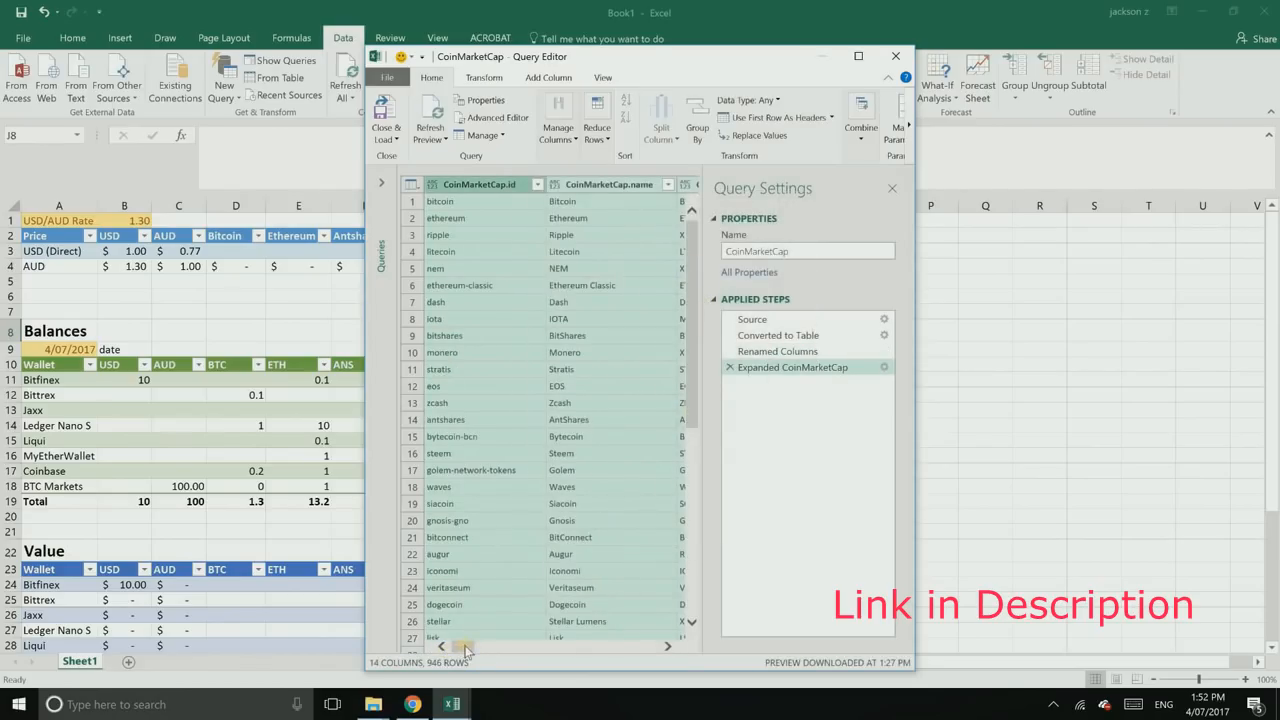
Step: Check the expanded coin data and load the CoinMarketCap query into a new worksheet
mouse_move(468, 652)
left_mouse_down()
mouse_move(589, 646)
mouse_move(455, 646)
left_mouse_up()
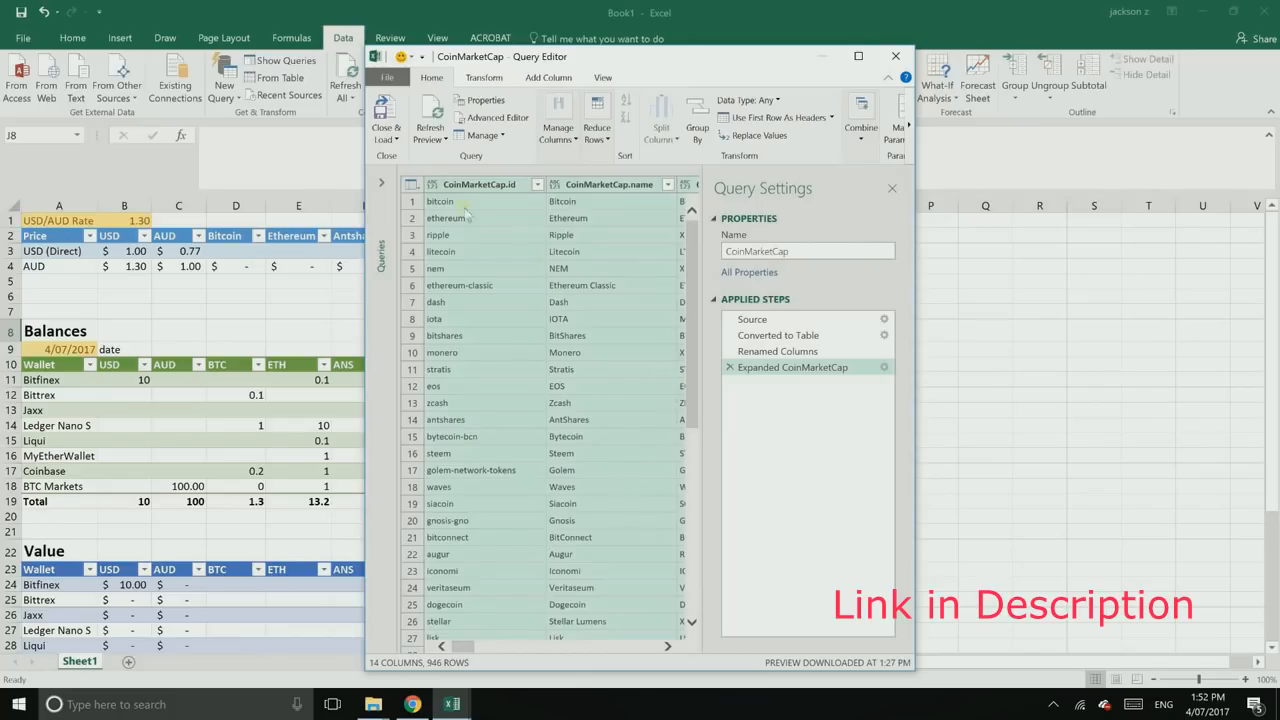
left_click_drag(689, 370, 690, 240)
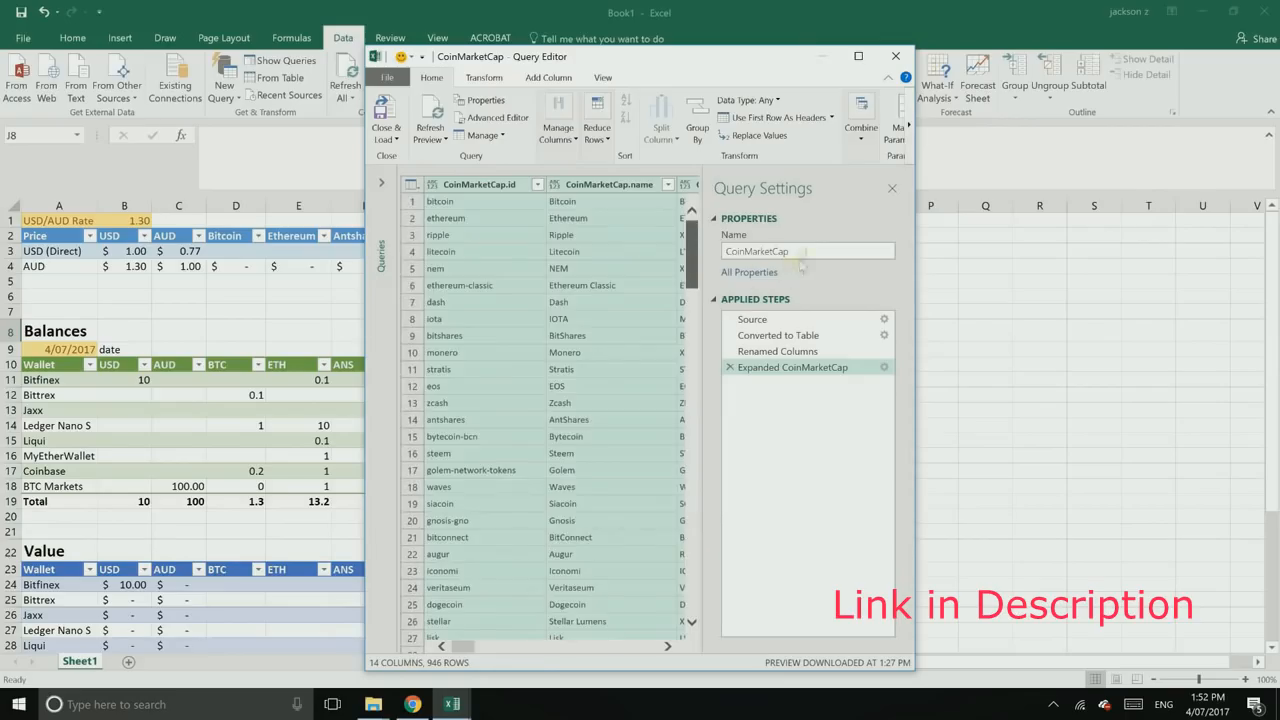
left_click(389, 115)
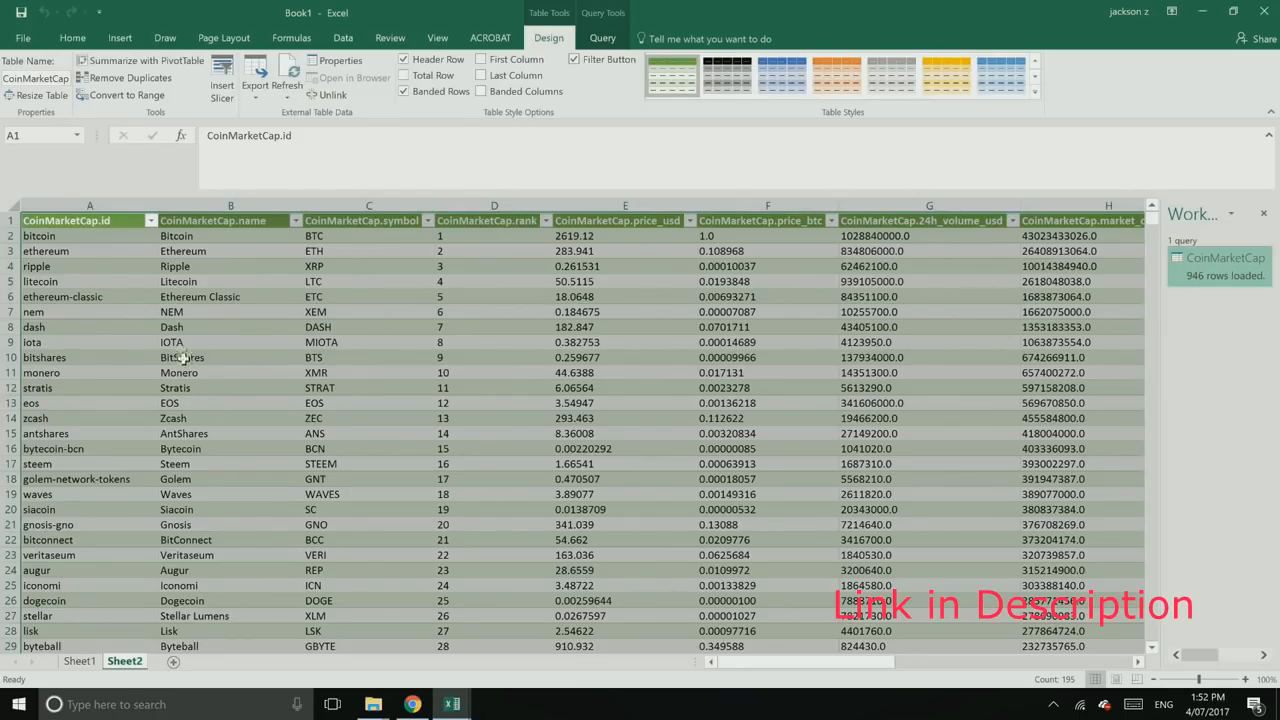
Step: Examine the coin names in the CoinMarketCap.id column of the loaded table
left_click(151, 326)
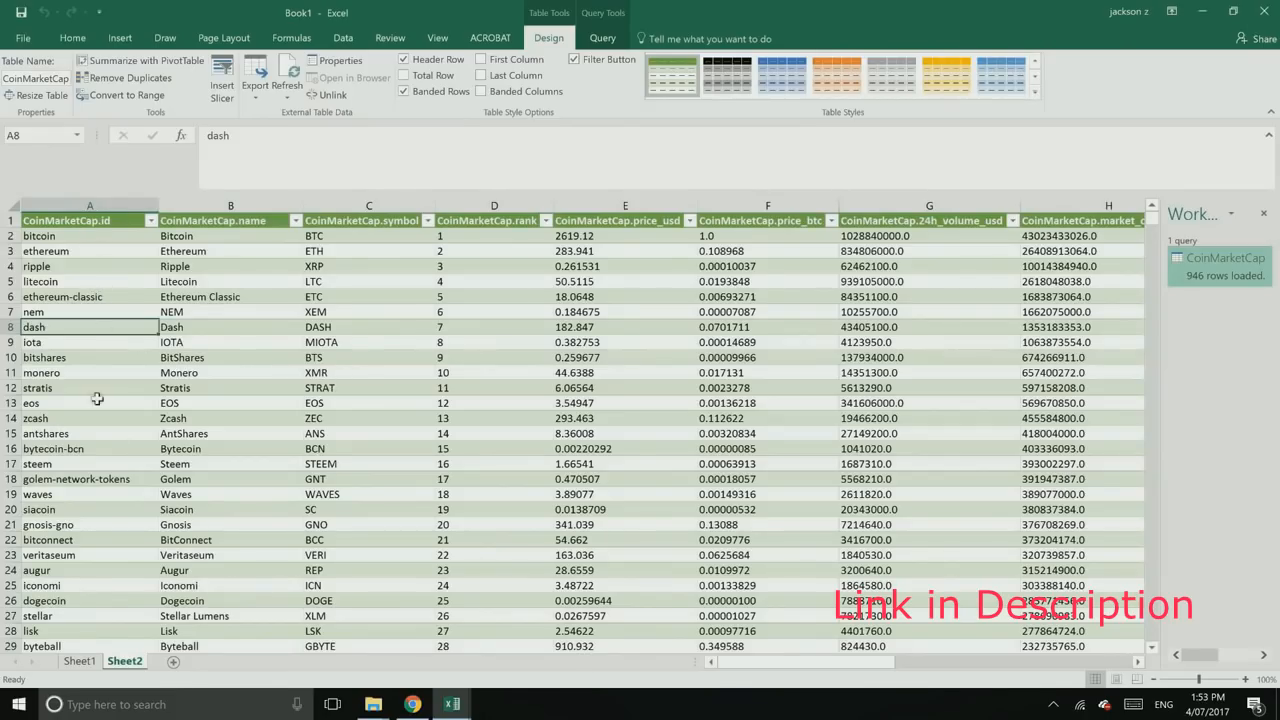
left_click_drag(91, 236, 97, 400)
left_click(70, 358)
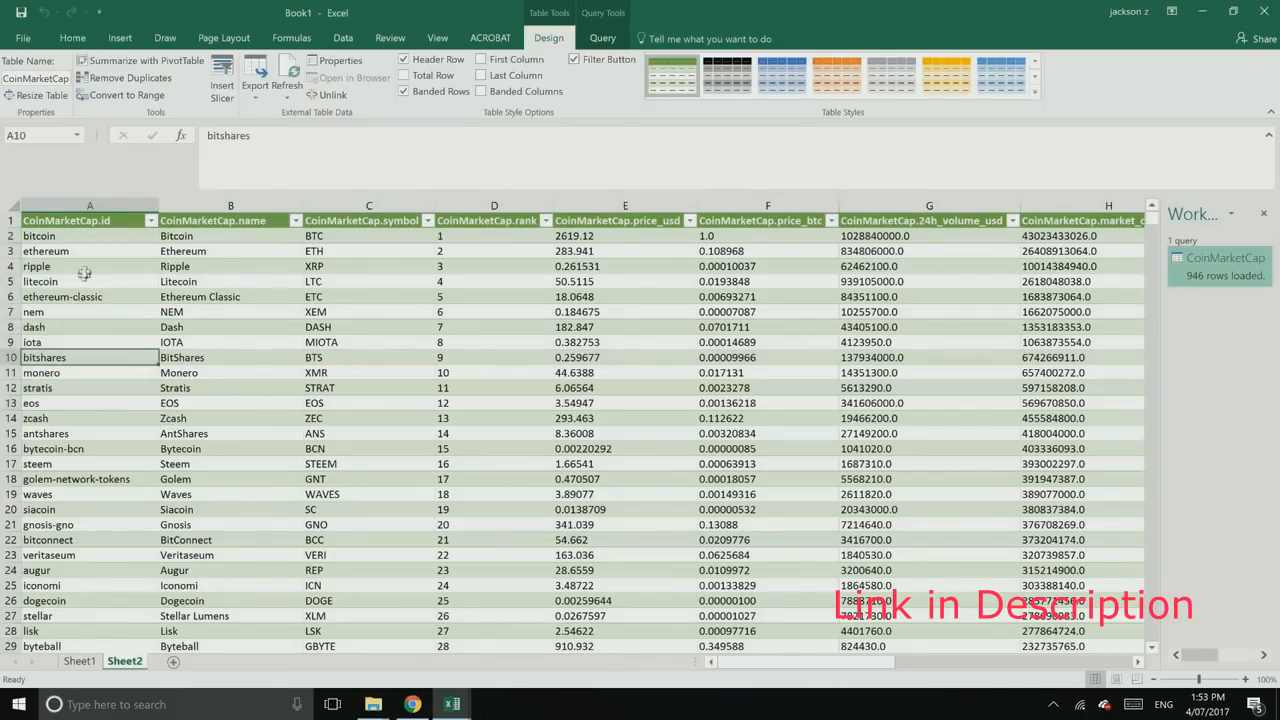
key("Up")
key("Up")
key("Up")
key("Up")
key("Up")
key("Up")
key("Up")
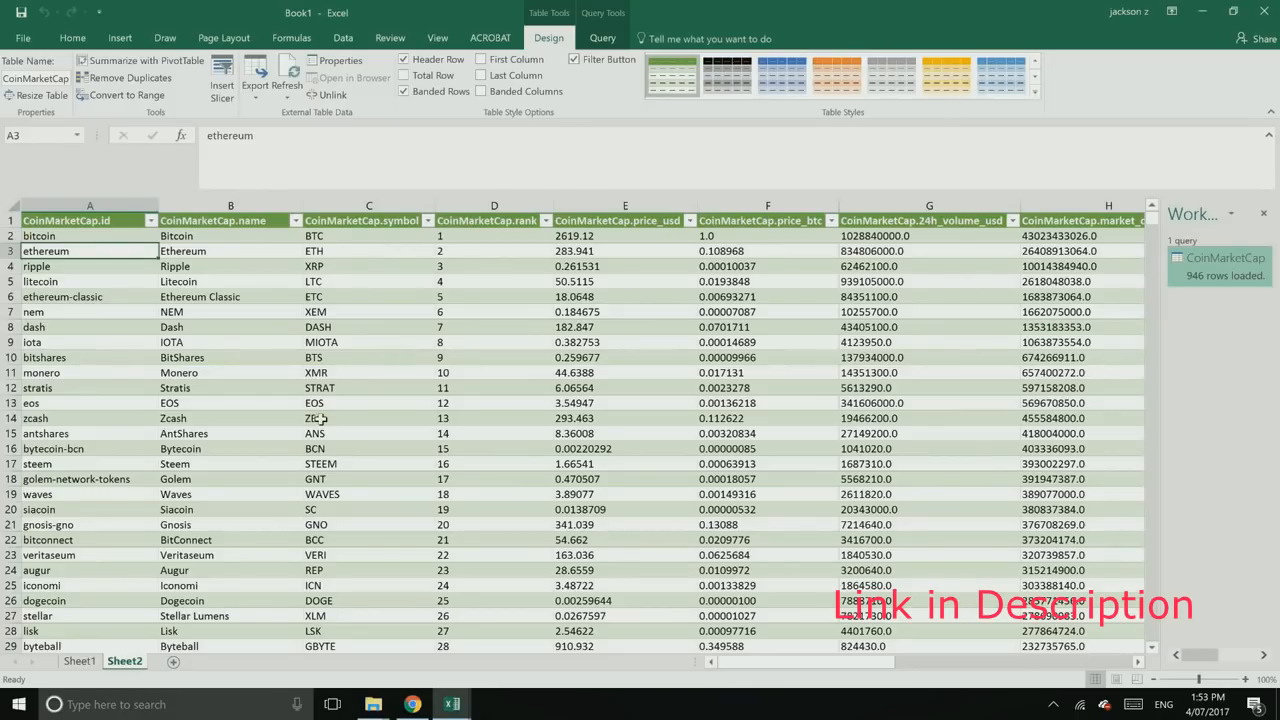
Step: Rename the worksheet holding the loaded CoinMarketCap table as CMC
right_click(131, 664)
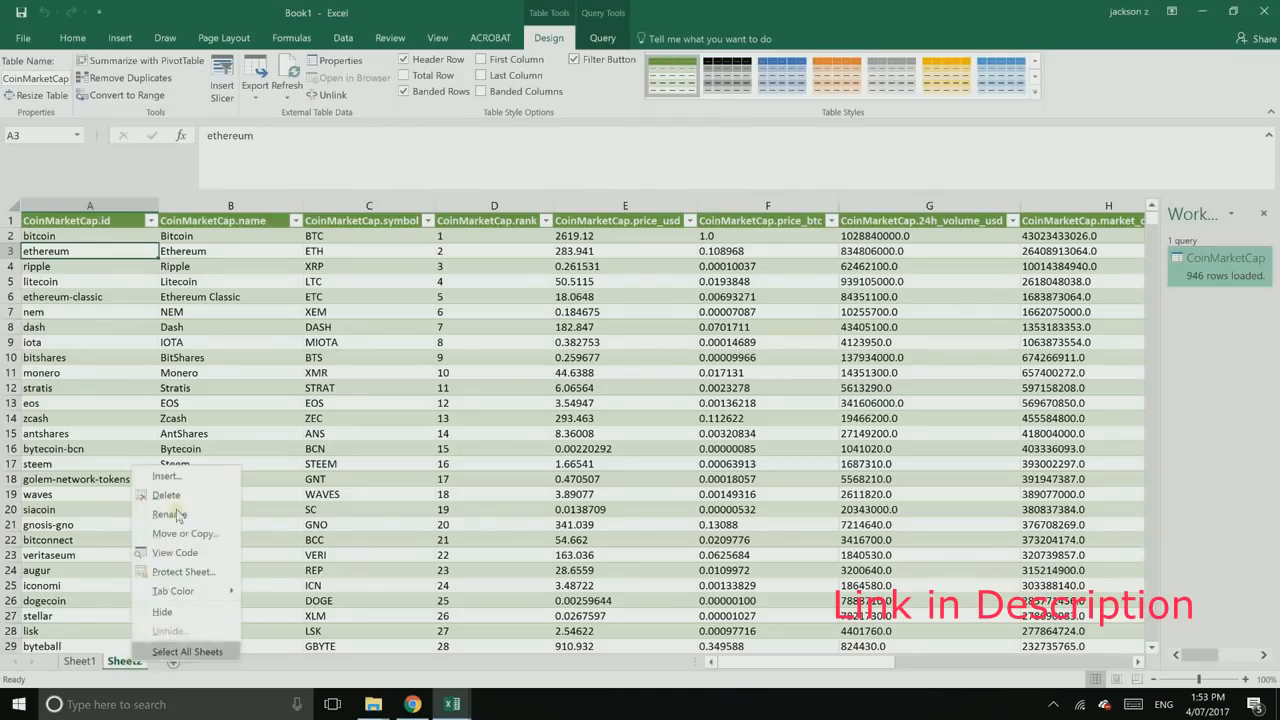
left_click(204, 541)
type("CMC")
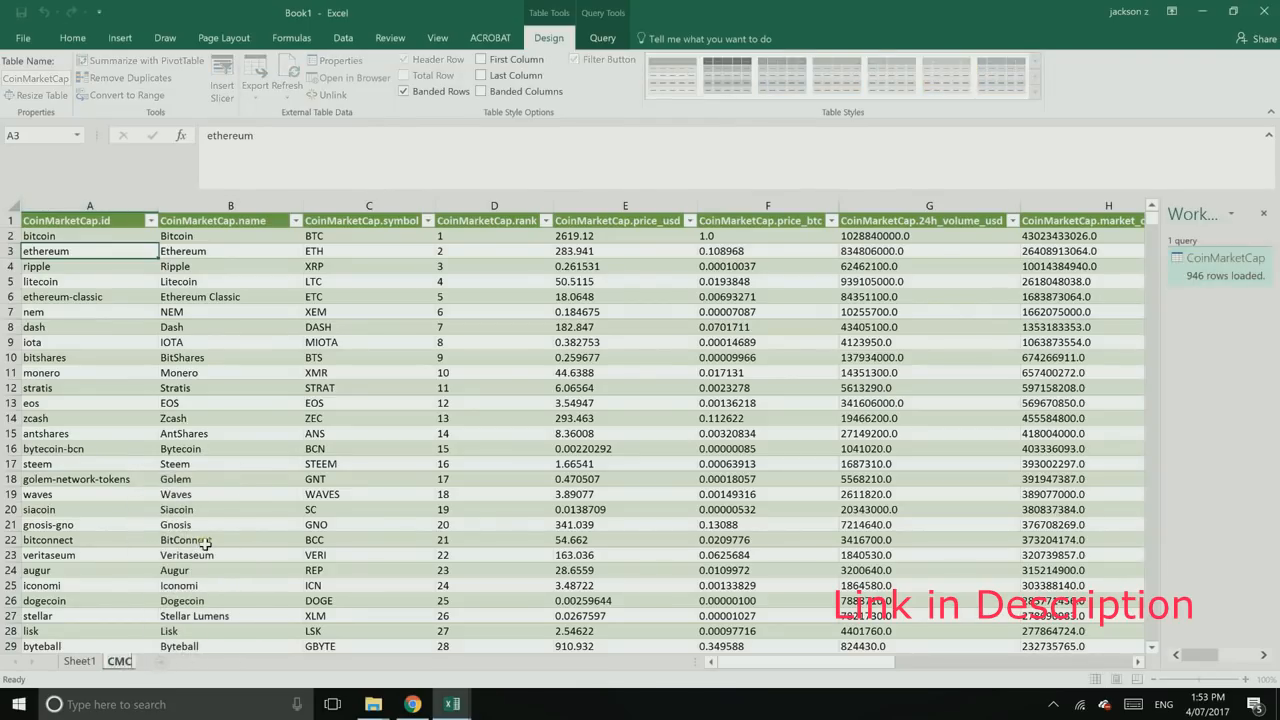
key("Return")
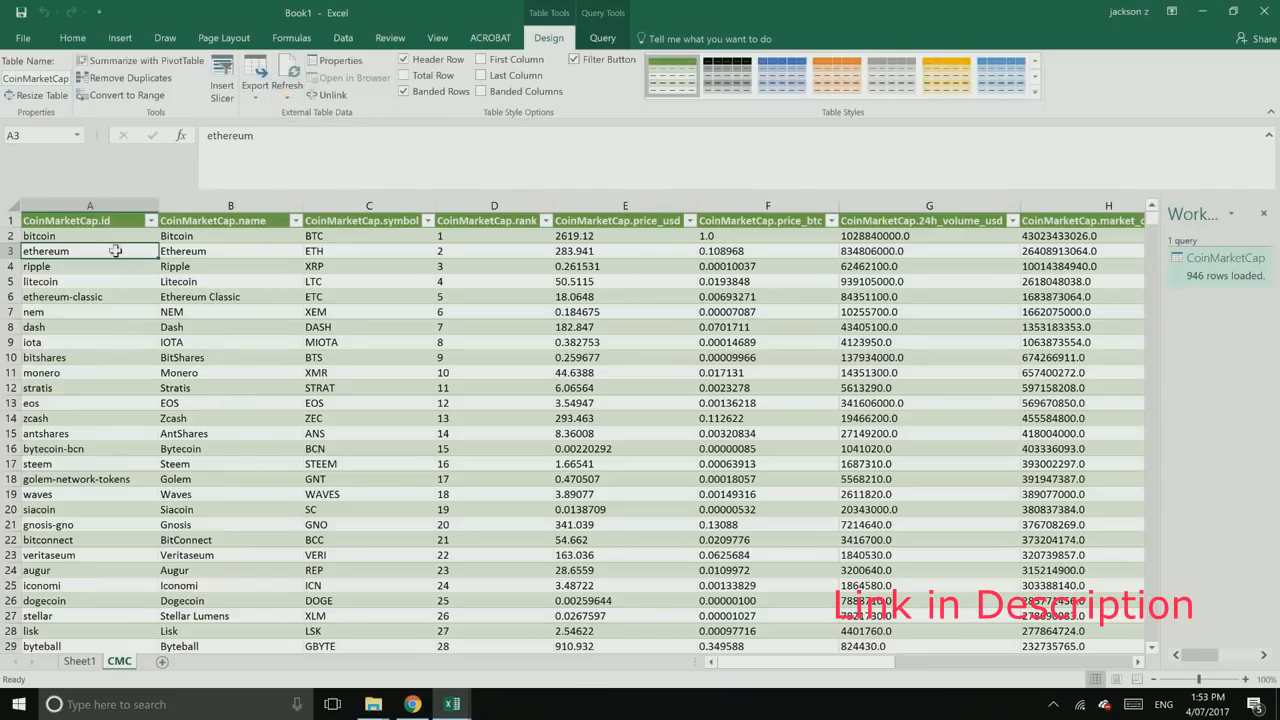
Step: Set the CoinMarketCap query connection to refresh every 1 minute and whenever the file is opened
left_click(103, 219)
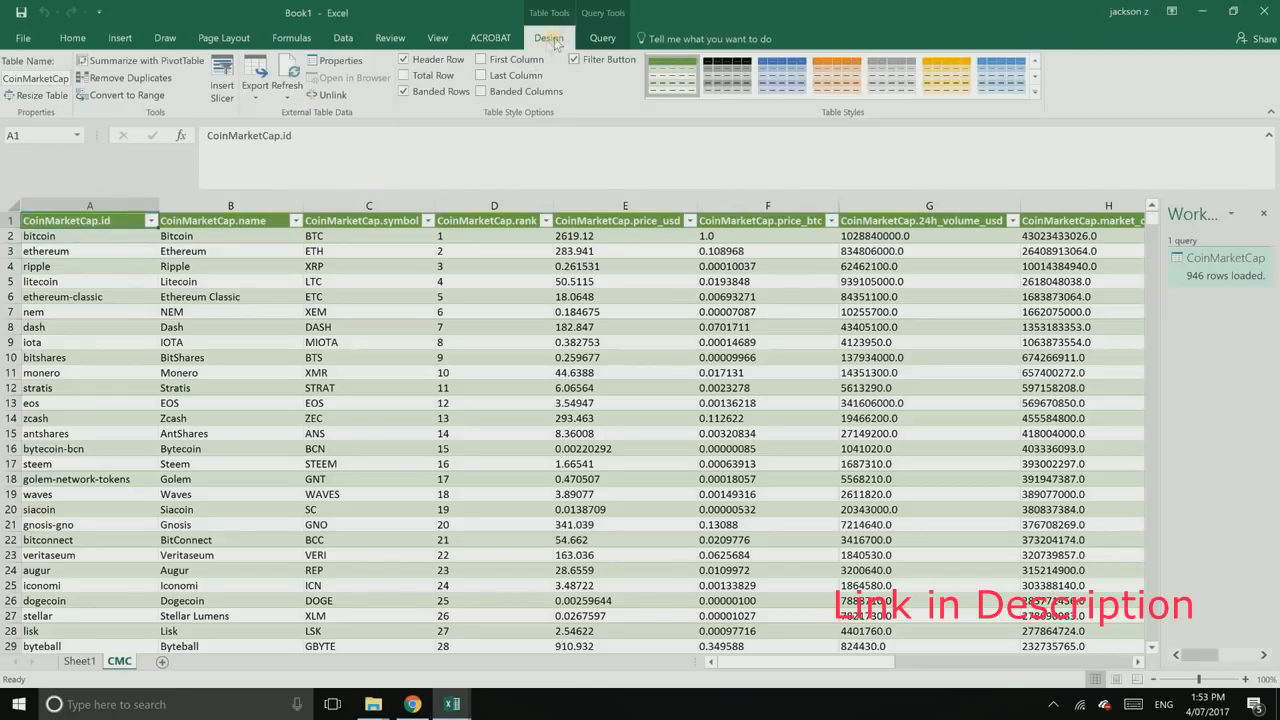
left_click(288, 97)
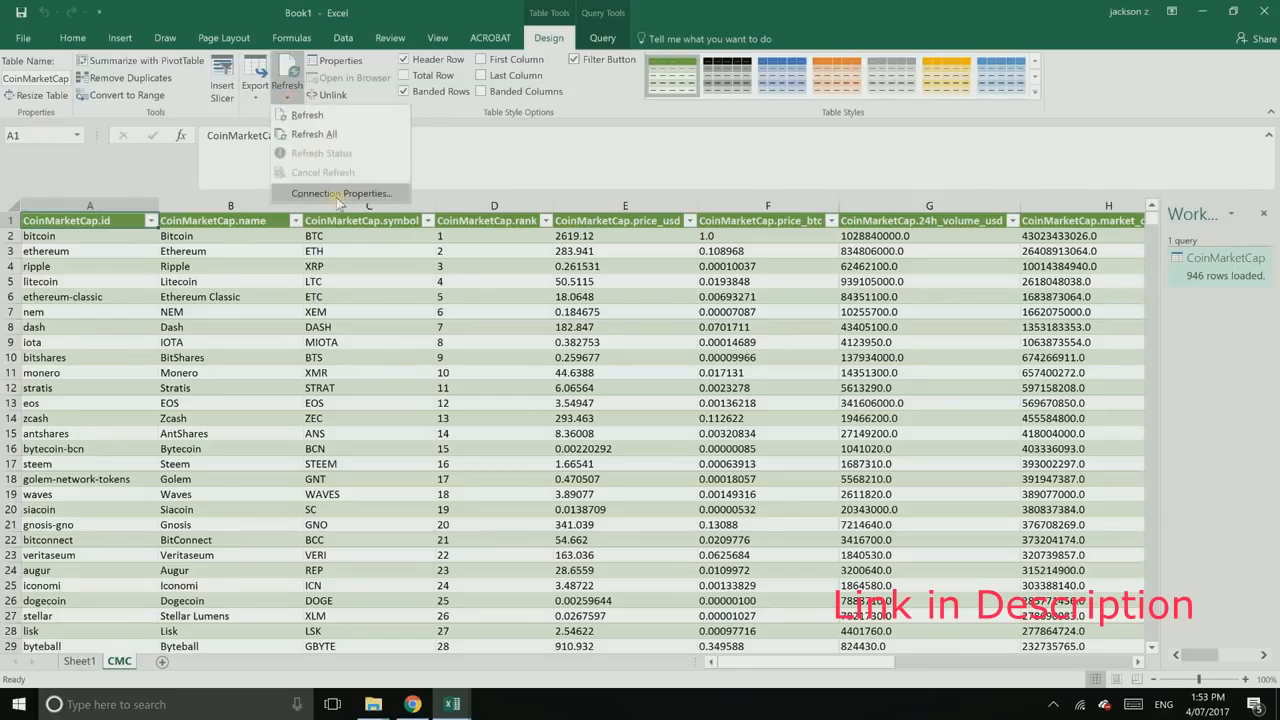
left_click(338, 194)
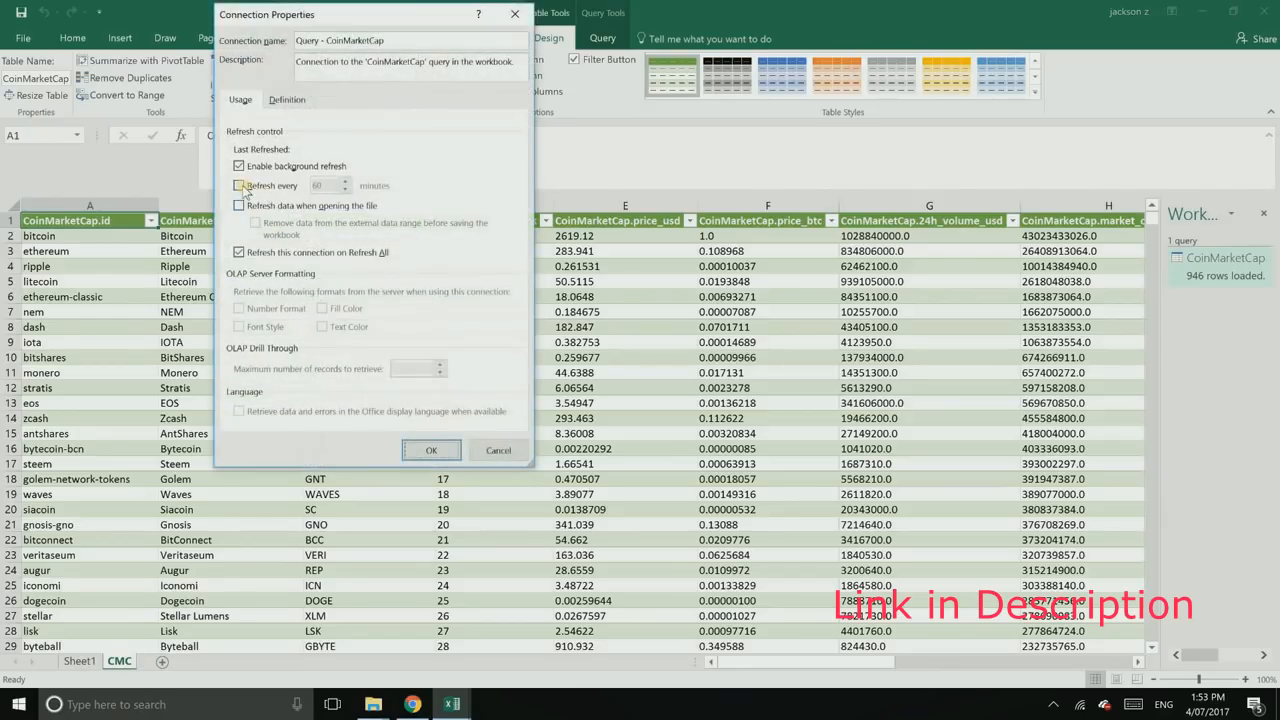
left_click(240, 186)
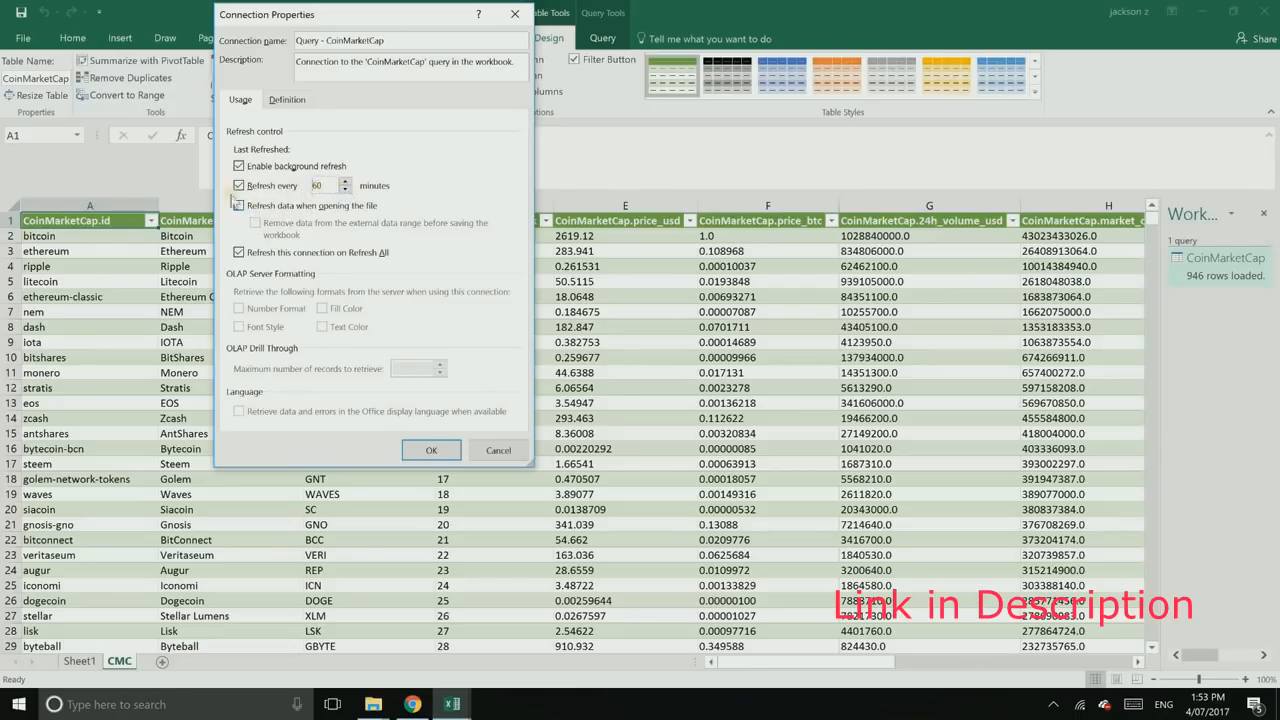
left_click(250, 206)
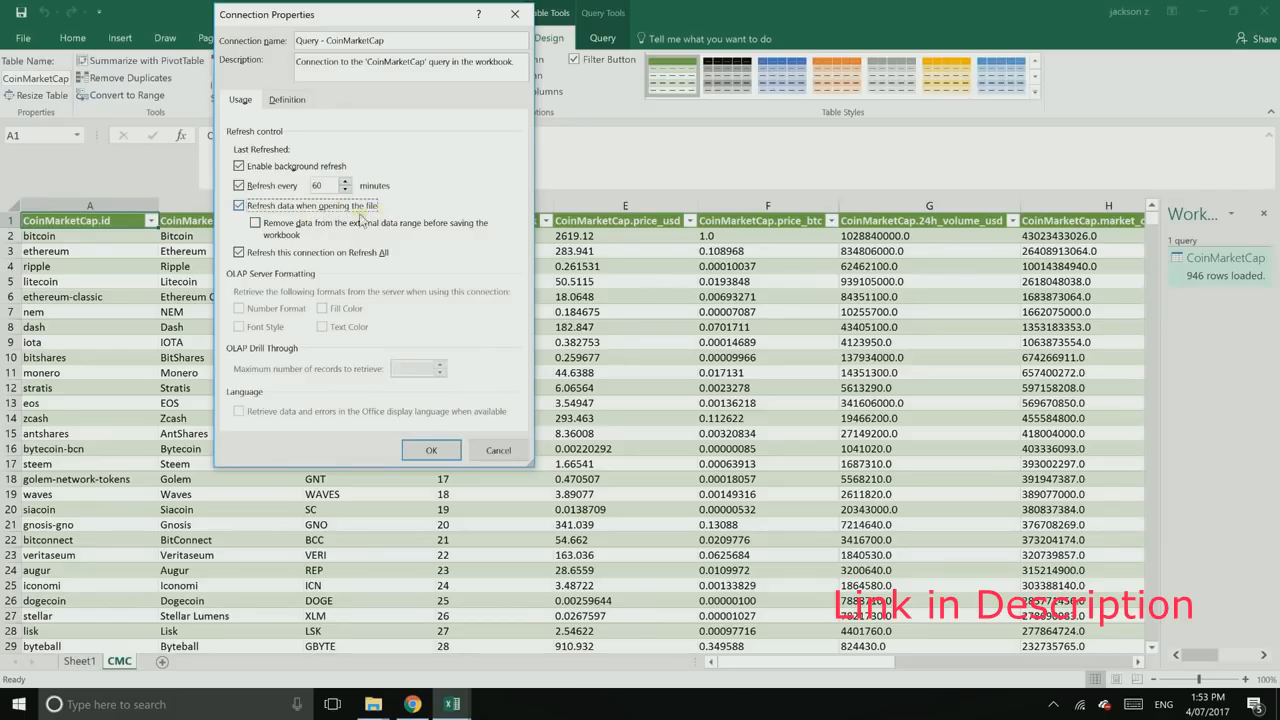
left_click_drag(325, 185, 252, 193)
type("1")
left_click(342, 207)
left_click(339, 207)
left_click(424, 451)
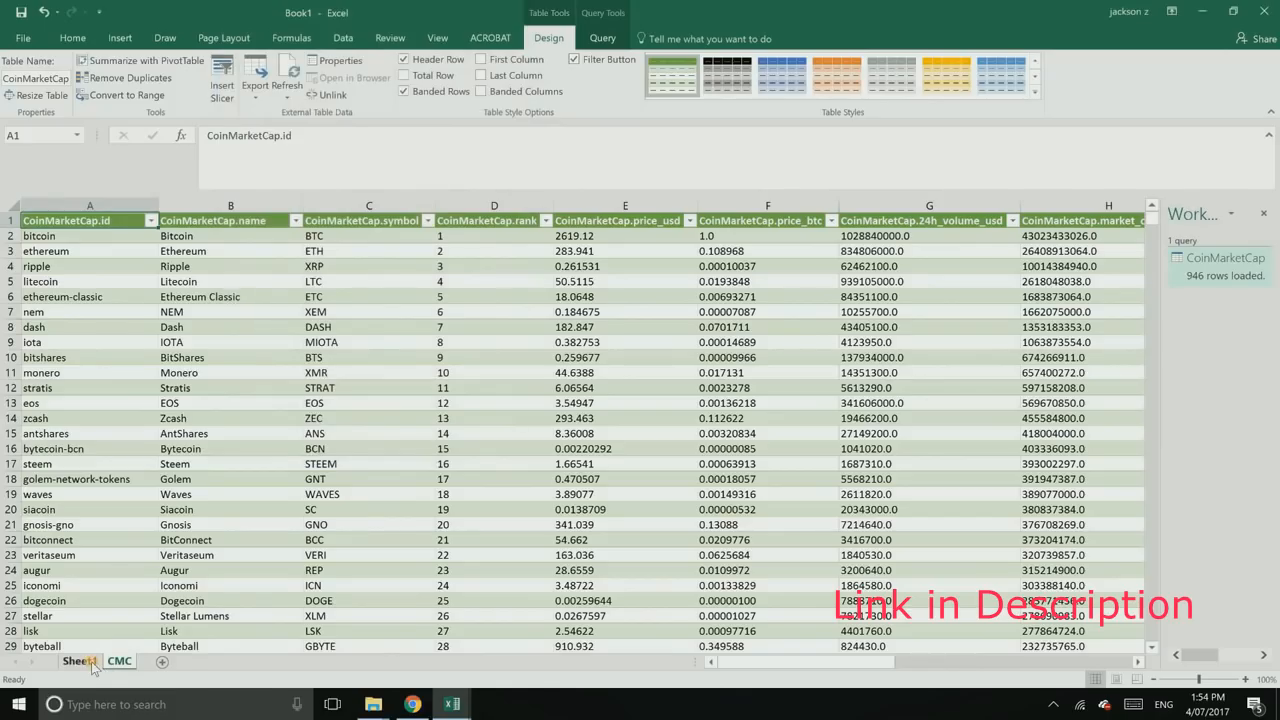
Step: Rename Sheet1, which holds the price, balance and value tables, as Balance
left_click(90, 664)
right_click(92, 664)
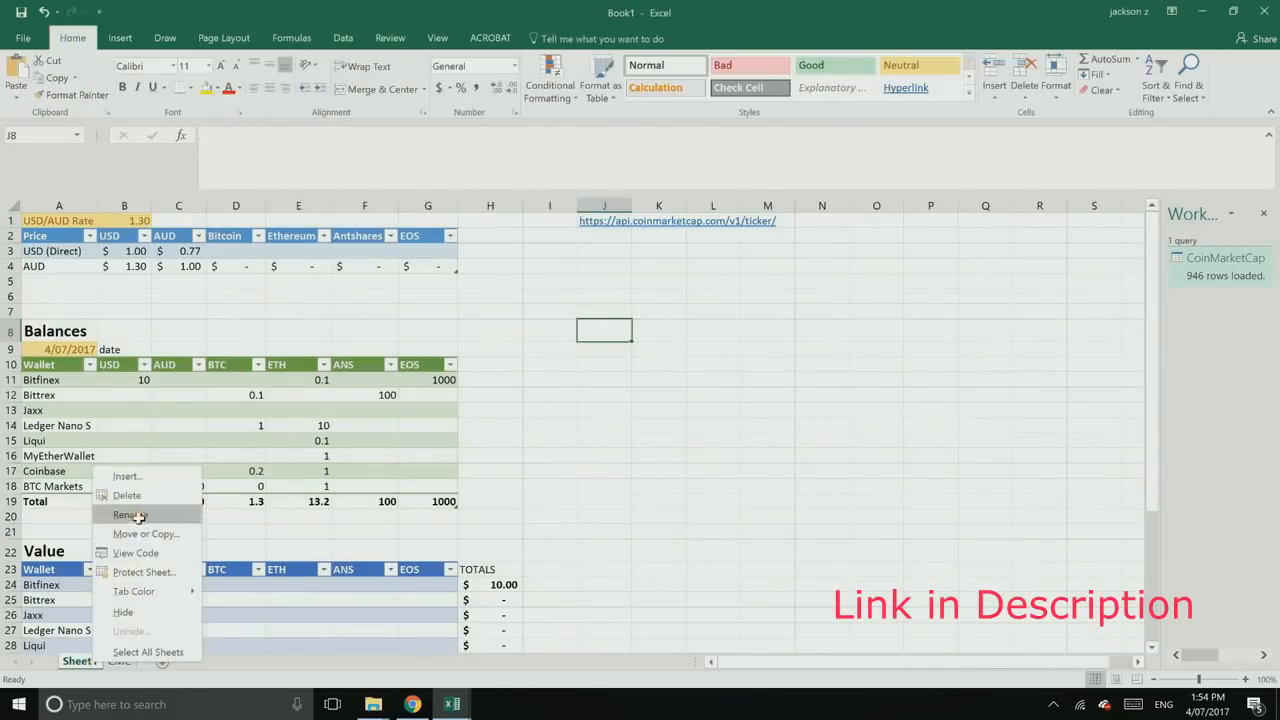
left_click(130, 515)
type("Balance")
key("Return")
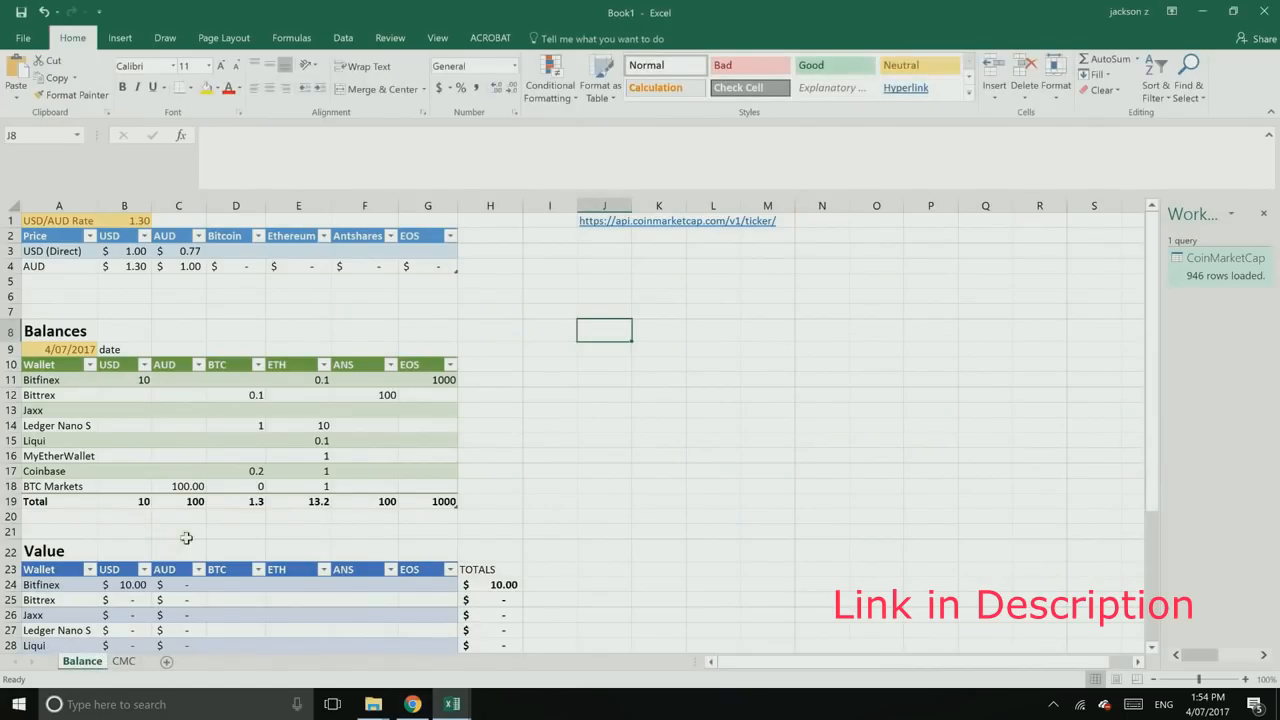
left_click(186, 535)
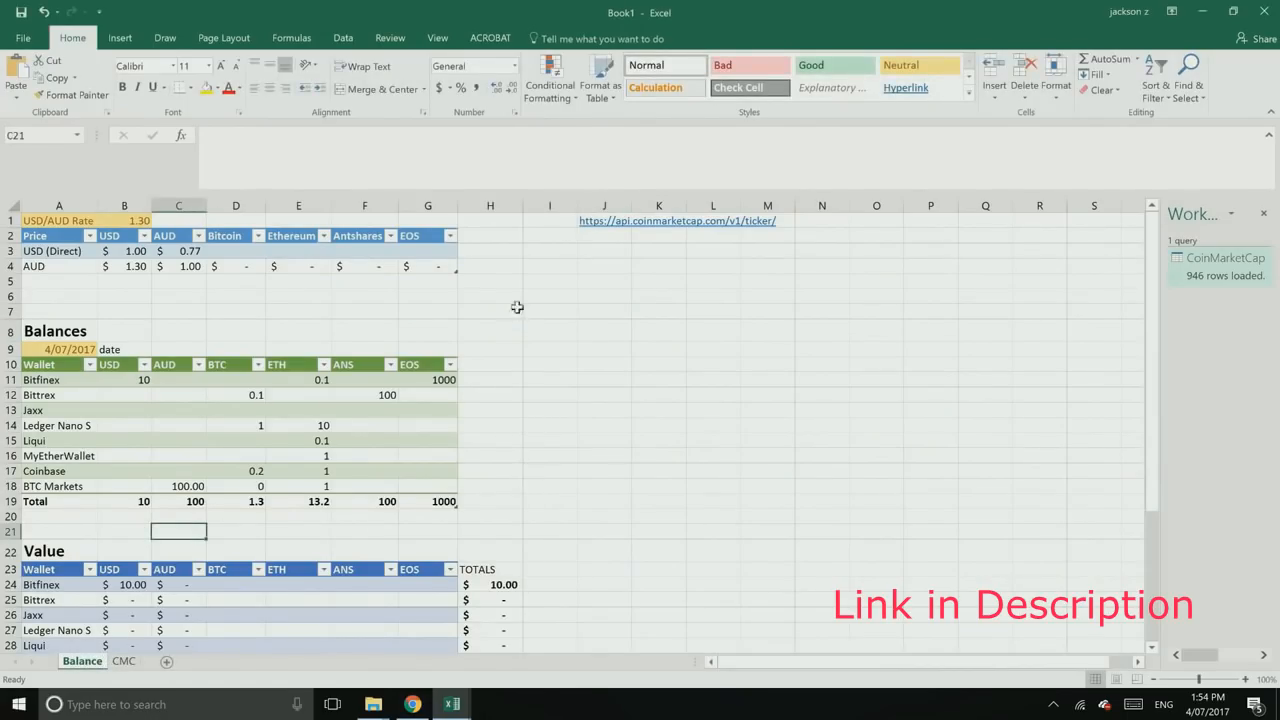
left_click(341, 38)
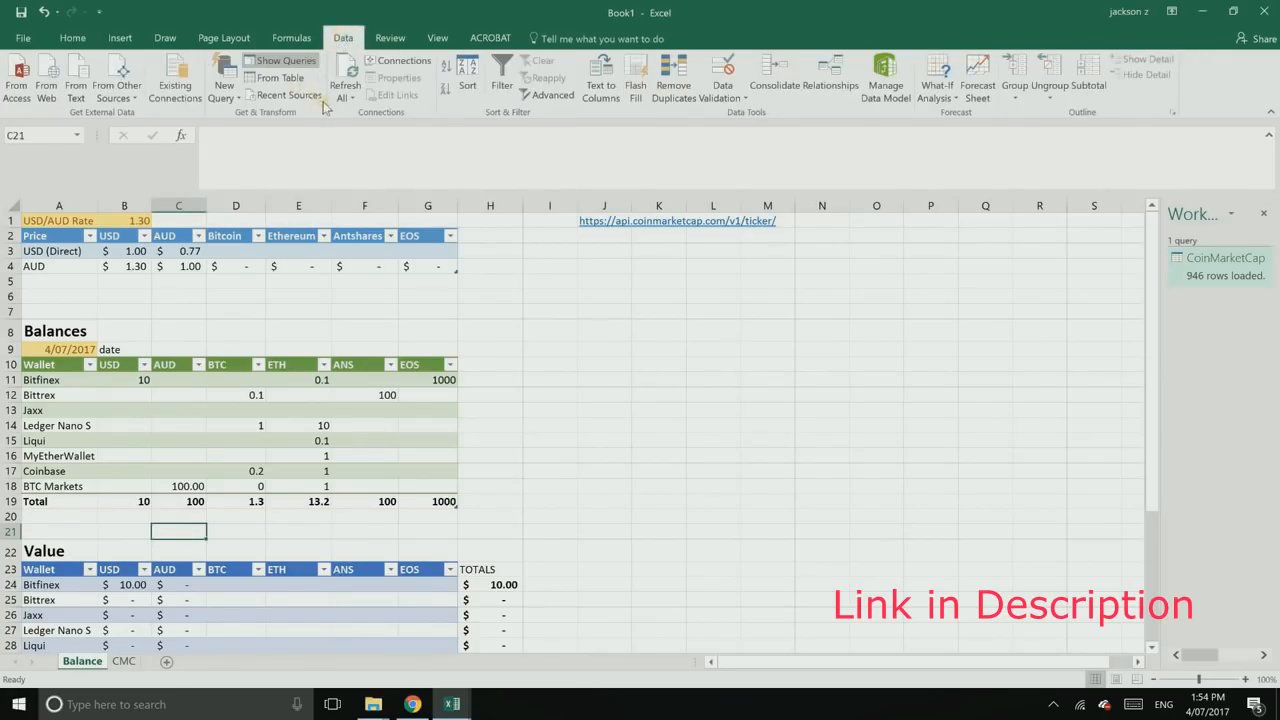
left_click(224, 90)
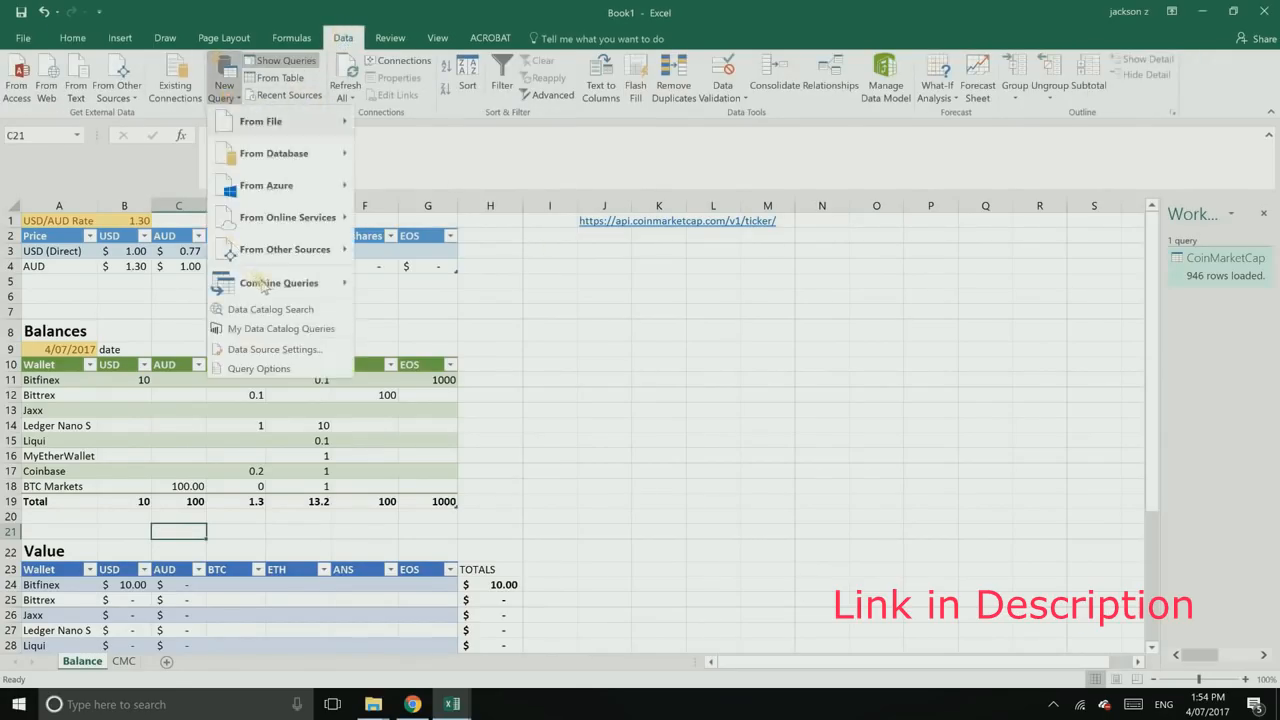
mouse_move(285, 249)
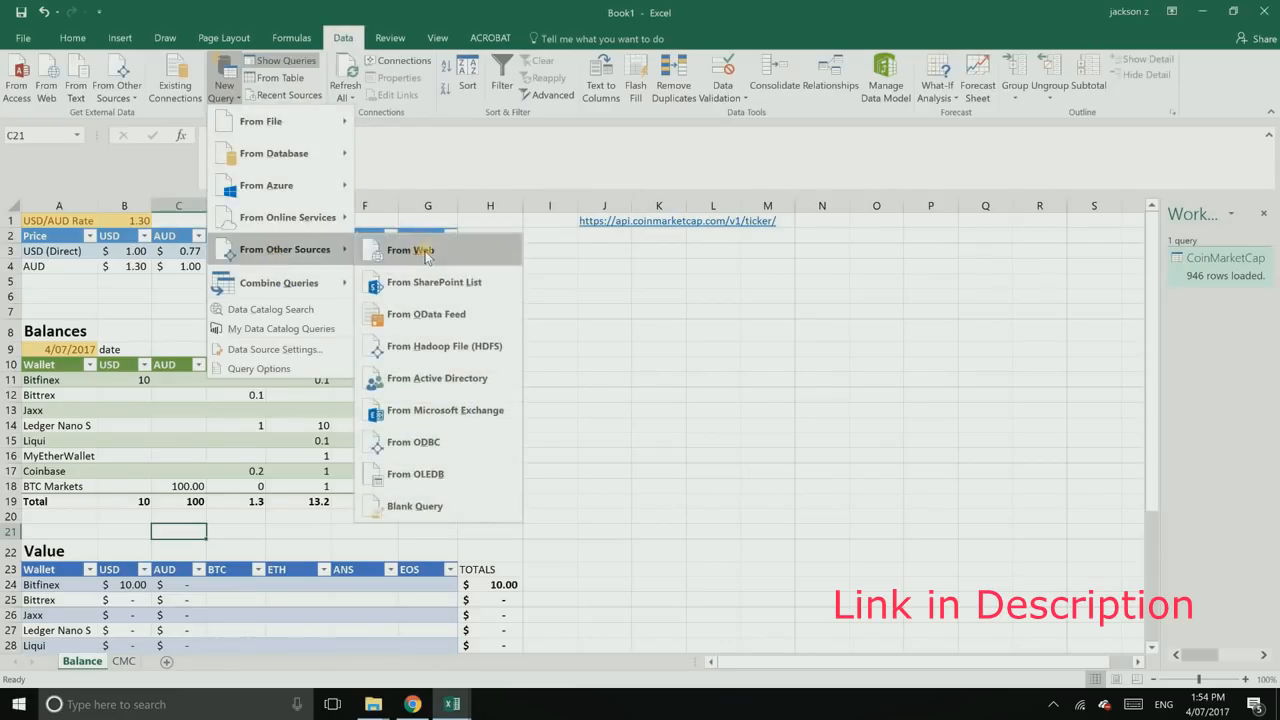
left_click(425, 252)
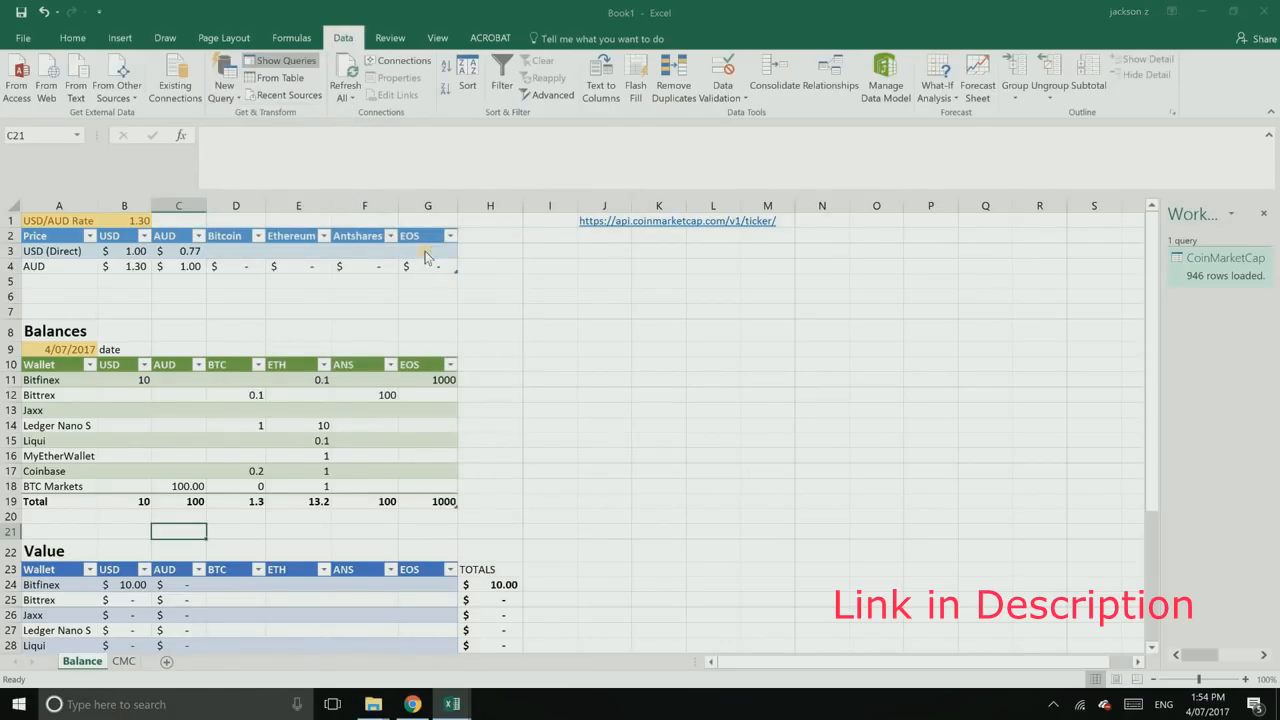
type("https://api.coinmarketcap.com/v1/ticker/")
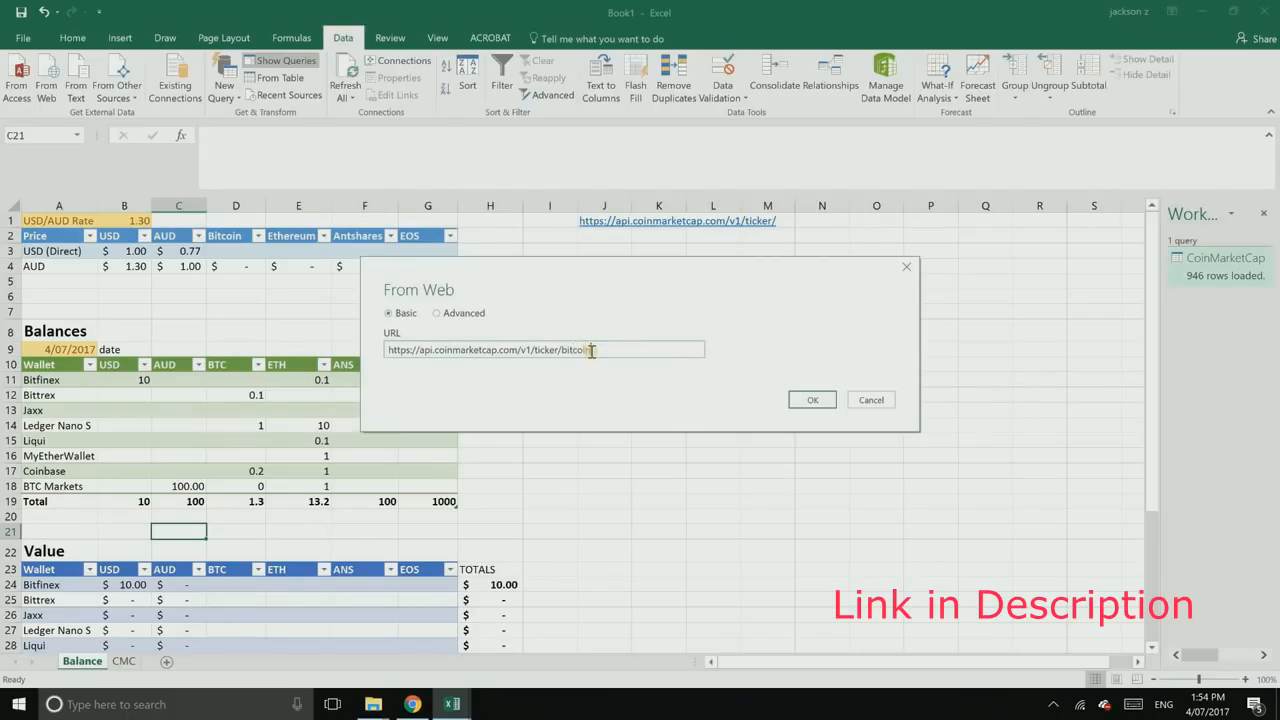
left_click(813, 401)
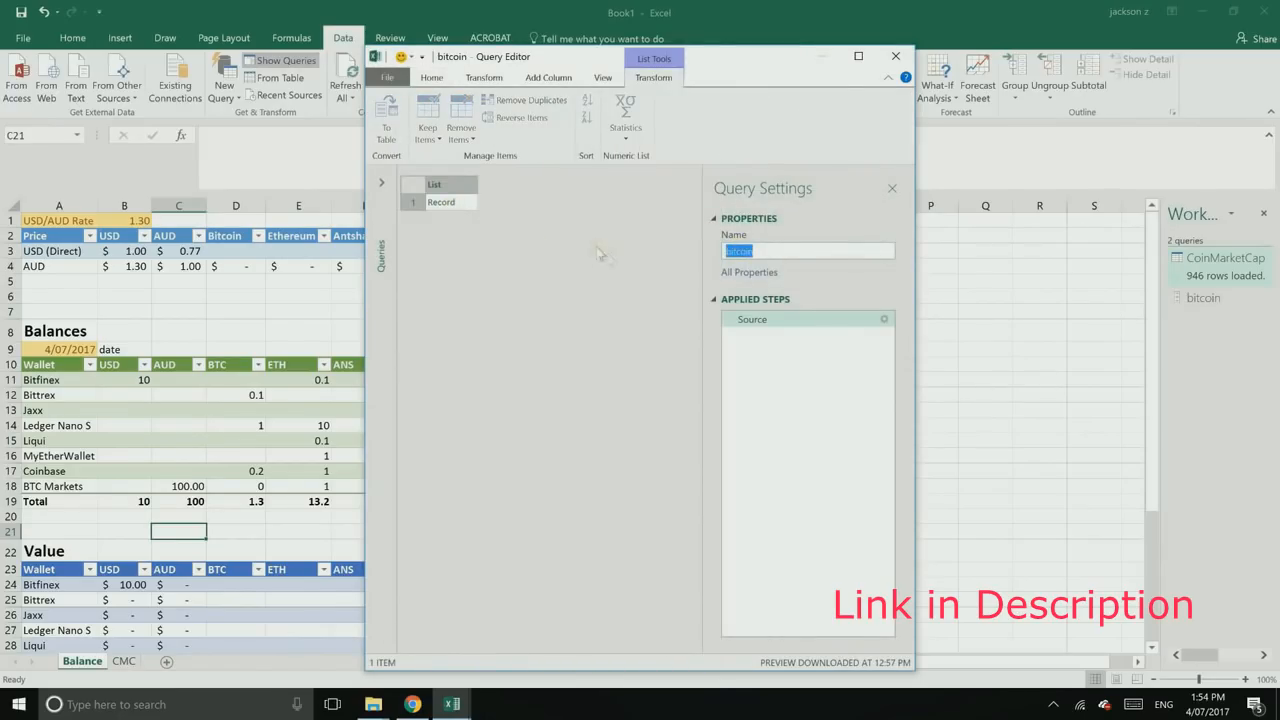
Step: Drill into the bitcoin query's record, convert it to a table and load it into a new worksheet
left_click(453, 204)
left_click(395, 135)
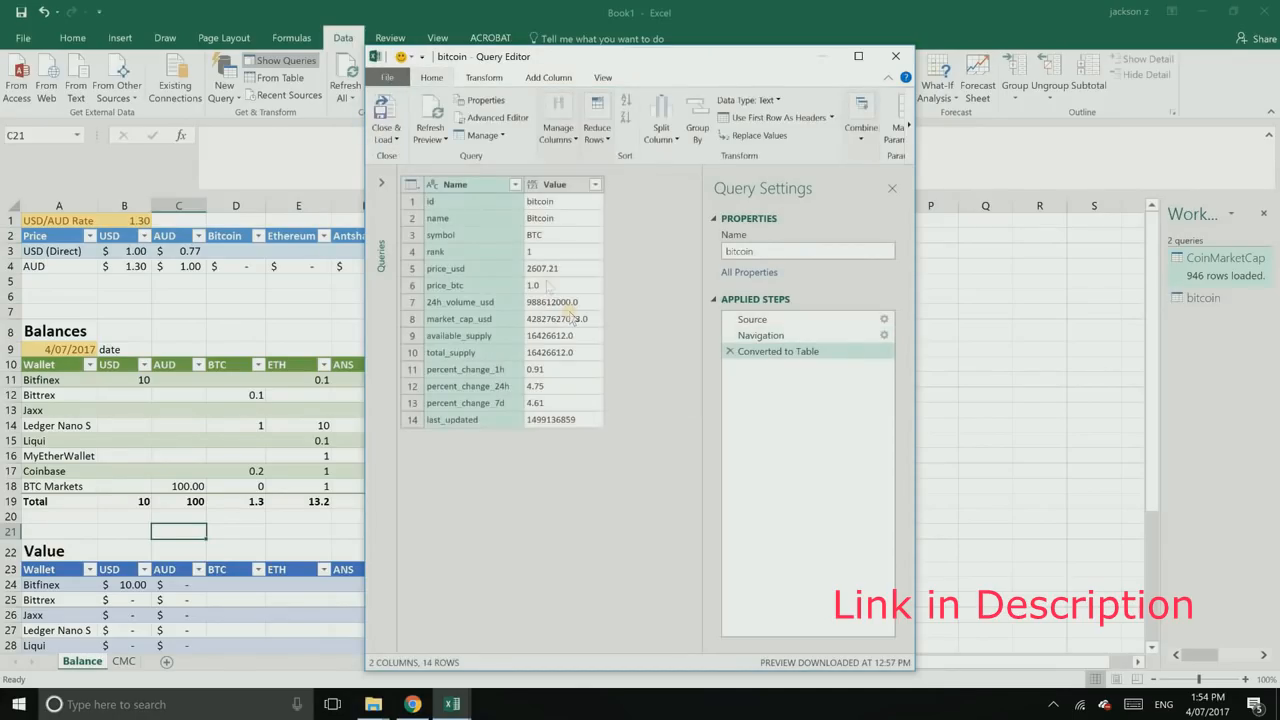
left_click(391, 110)
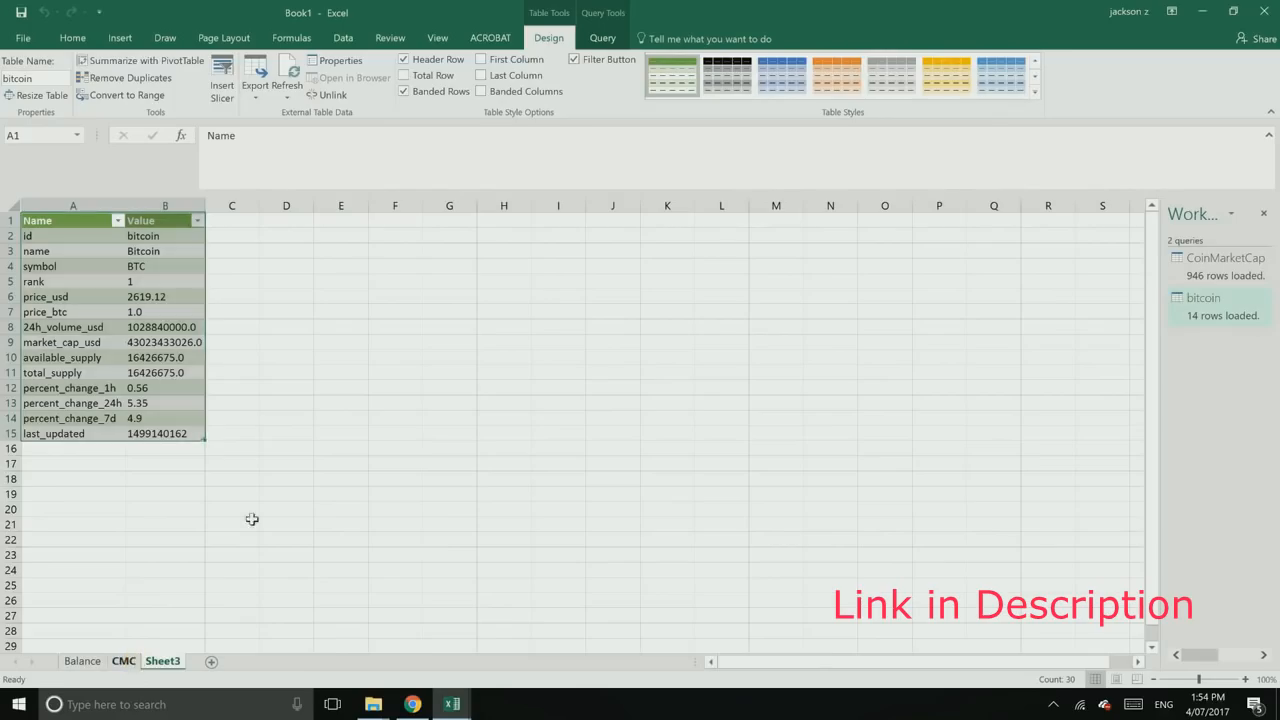
Step: Compare the Bitcoin row on the CMC sheet with the single-coin table on Sheet3
key("ctrl+Page_Up")
left_click_drag(100, 237, 1120, 233)
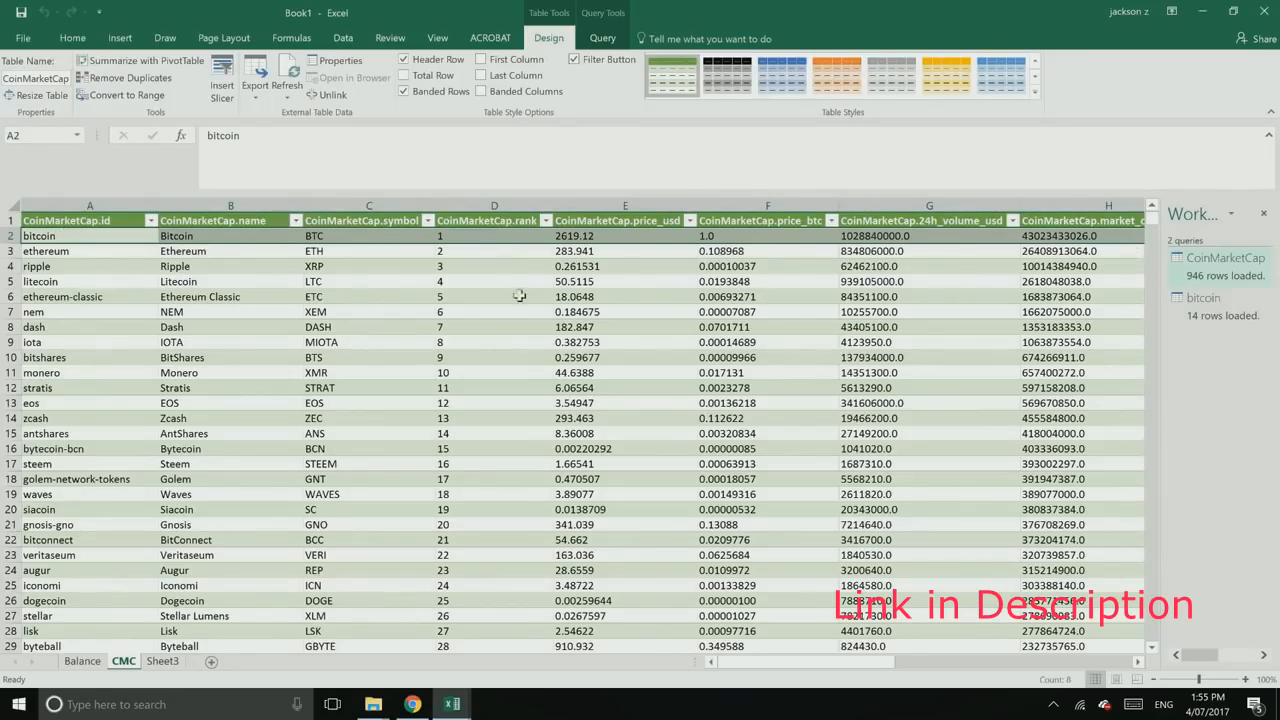
left_click(178, 266)
key("Up")
key("Up")
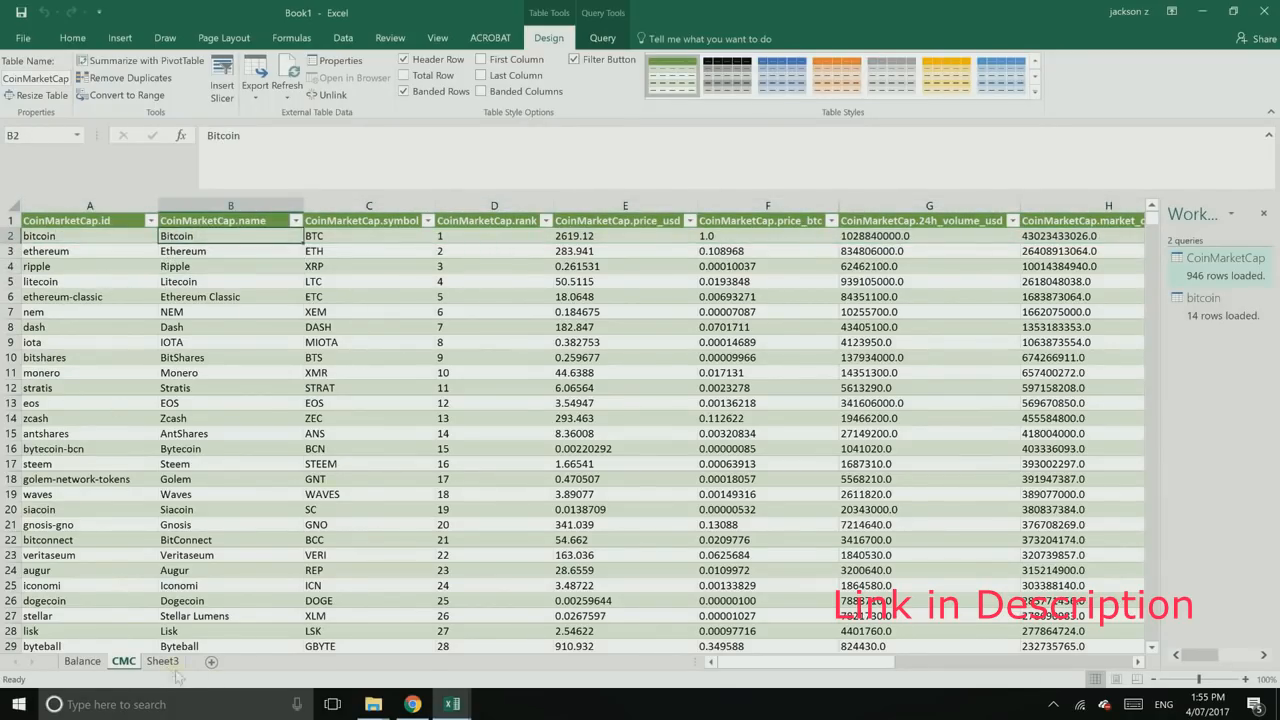
left_click(162, 661)
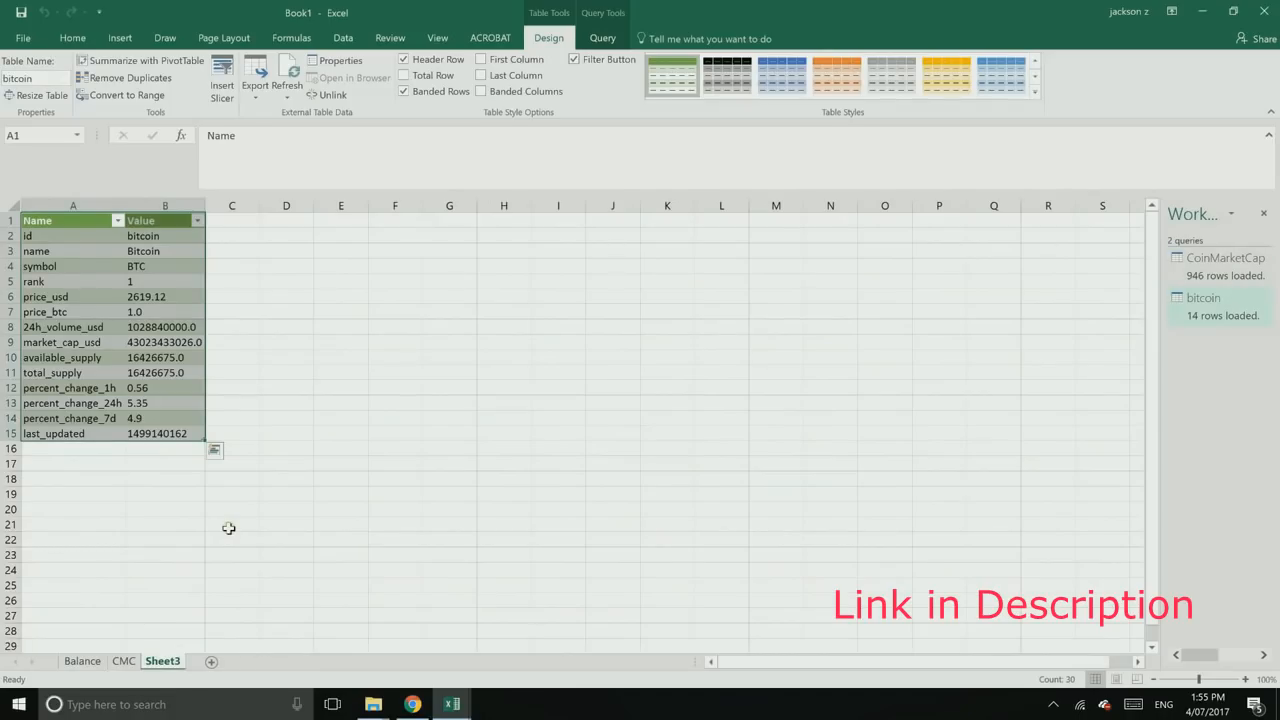
Step: Rename Sheet3, which holds the single-coin bitcoin table, as BTC
left_click(316, 447)
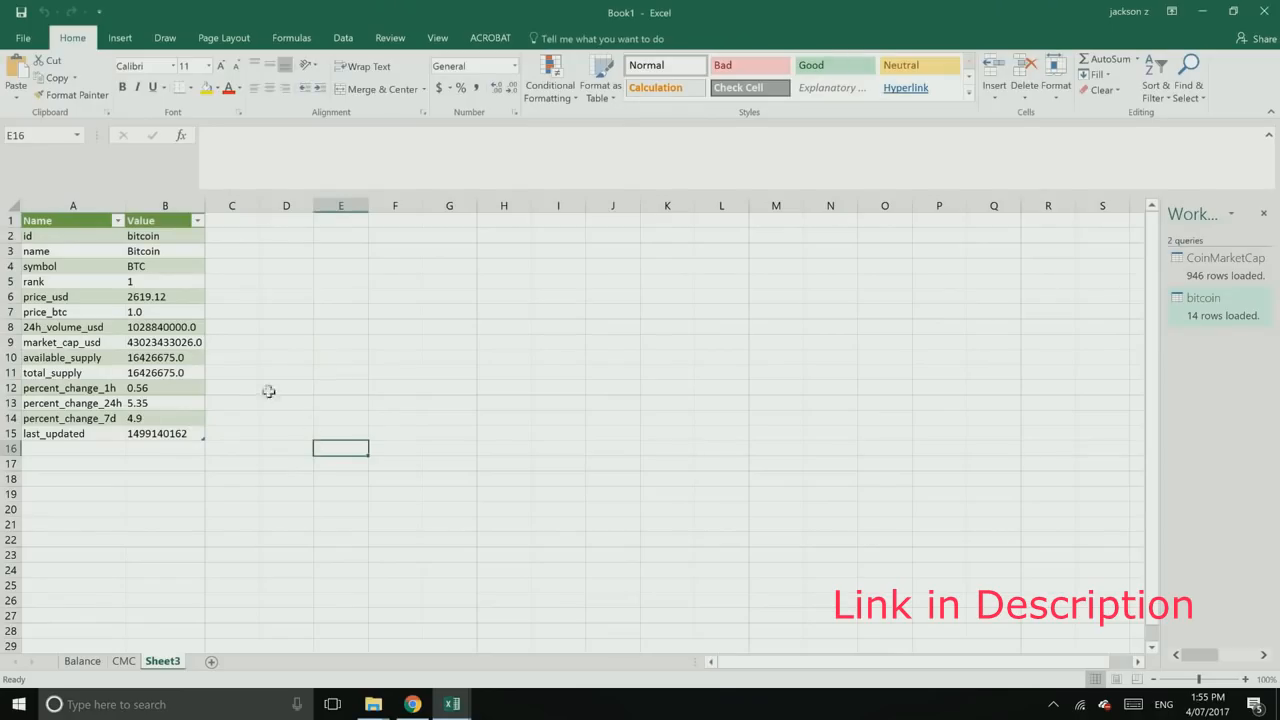
right_click(158, 661)
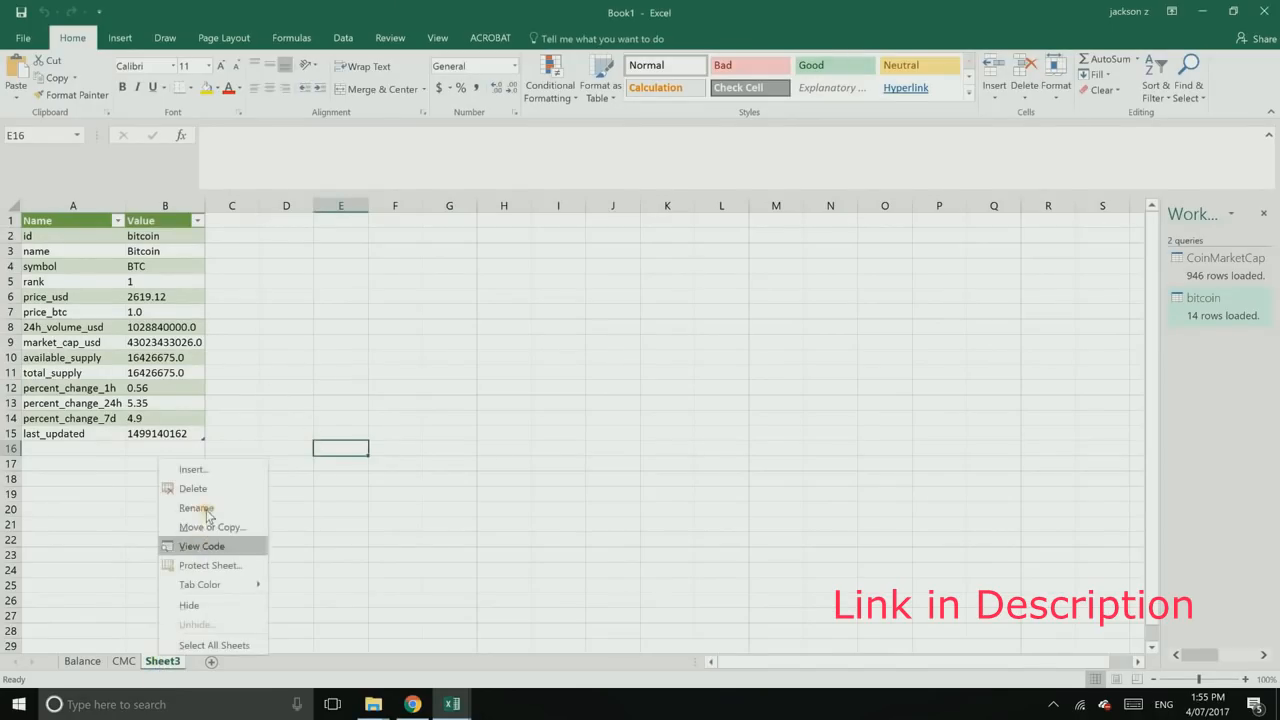
left_click(203, 507)
type("BTC")
key("Return")
left_click(215, 509)
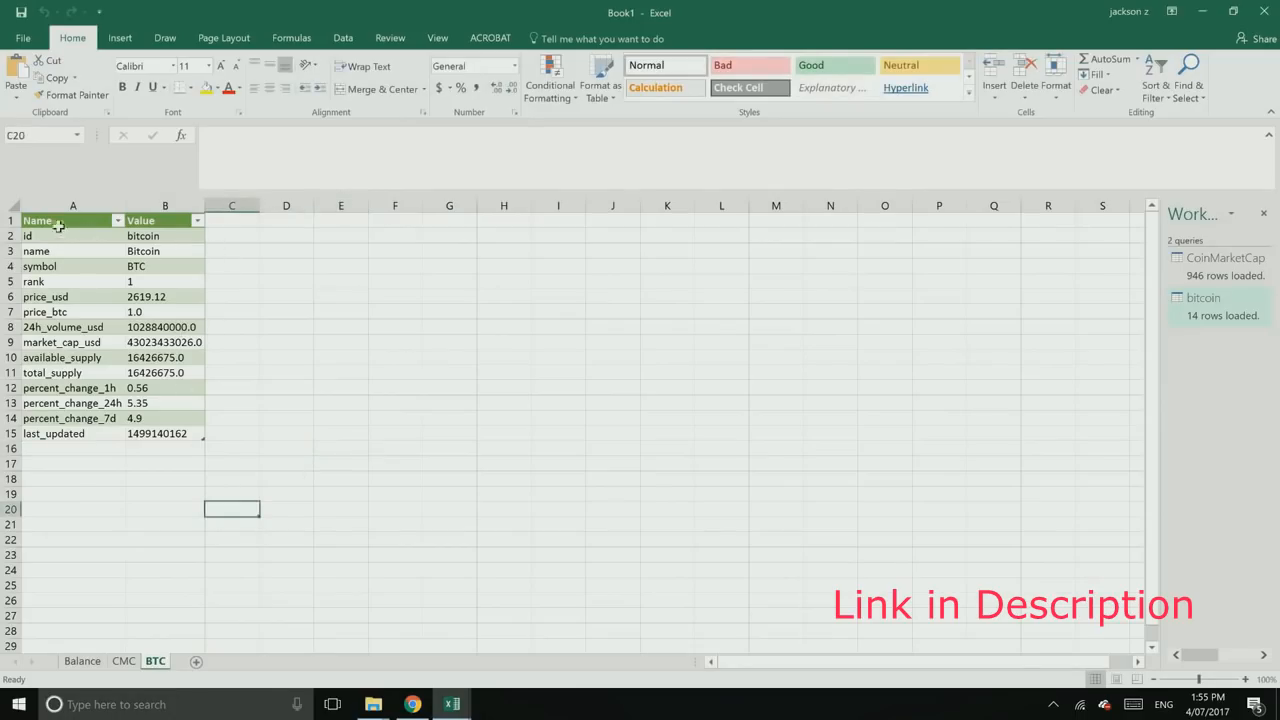
Step: Set the bitcoin query's connection to refresh every 60 minutes and whenever the file is opened
left_click(58, 224)
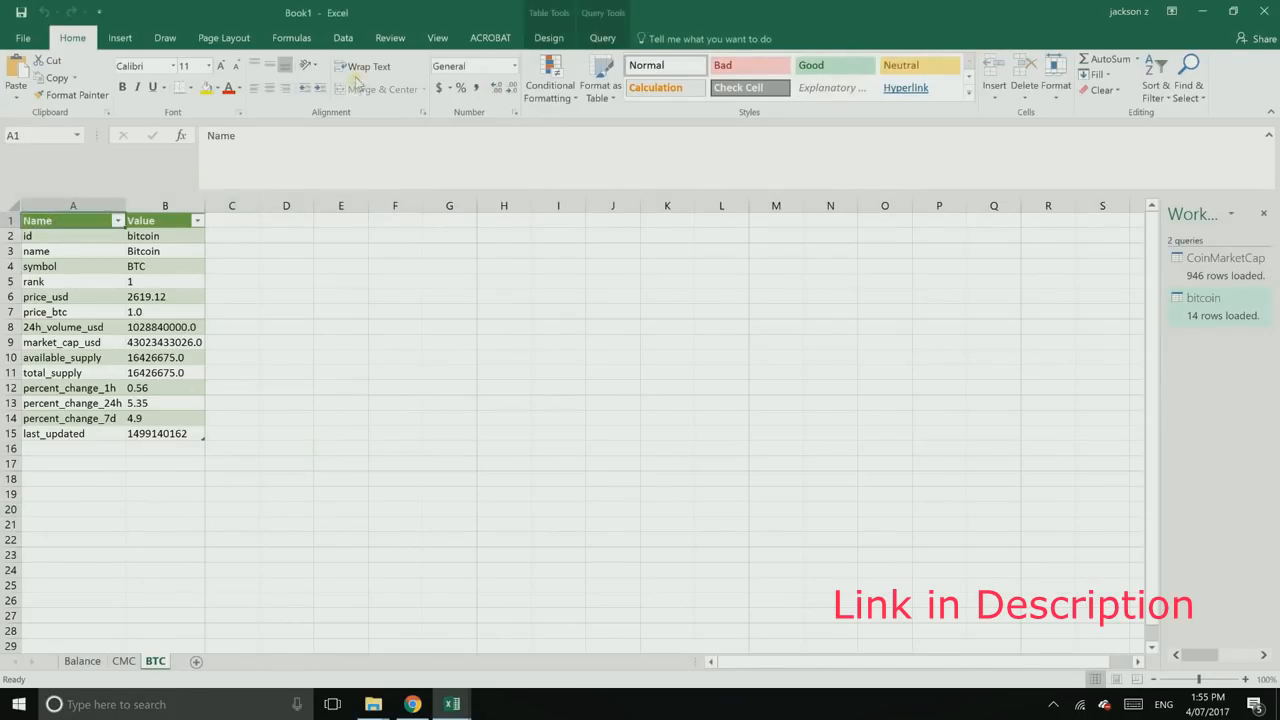
left_click(550, 40)
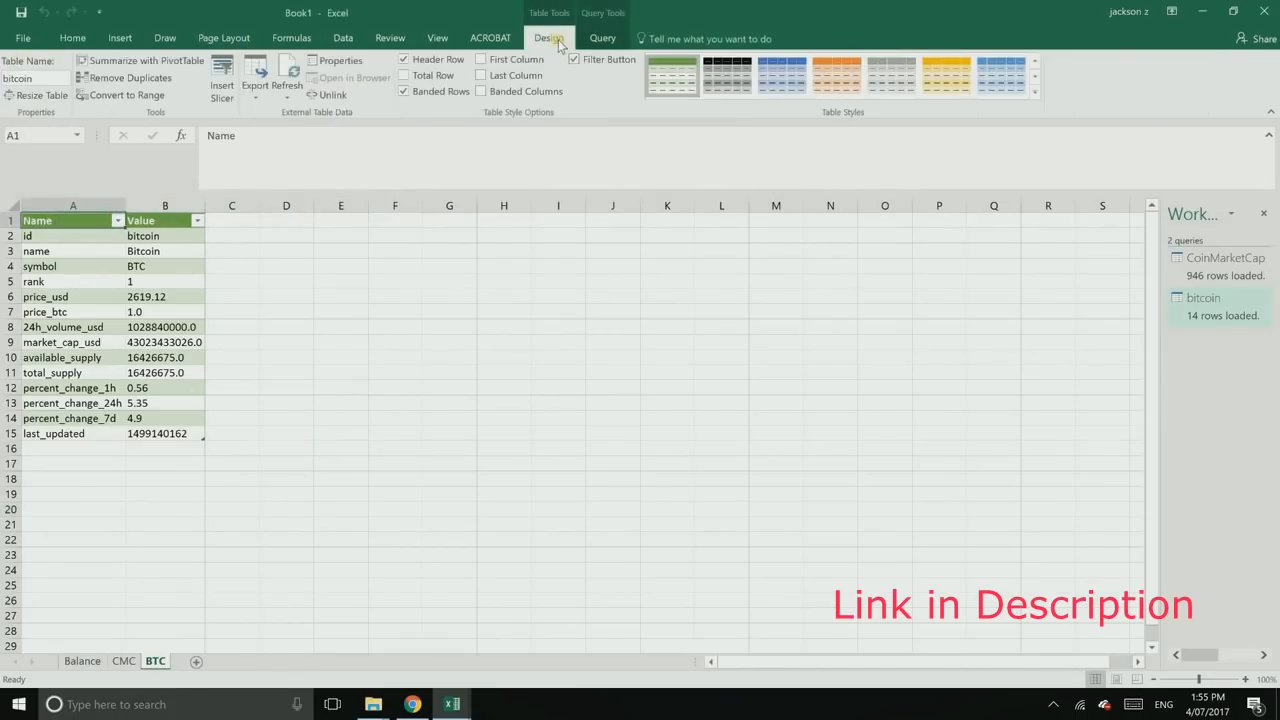
left_click(289, 101)
left_click(325, 197)
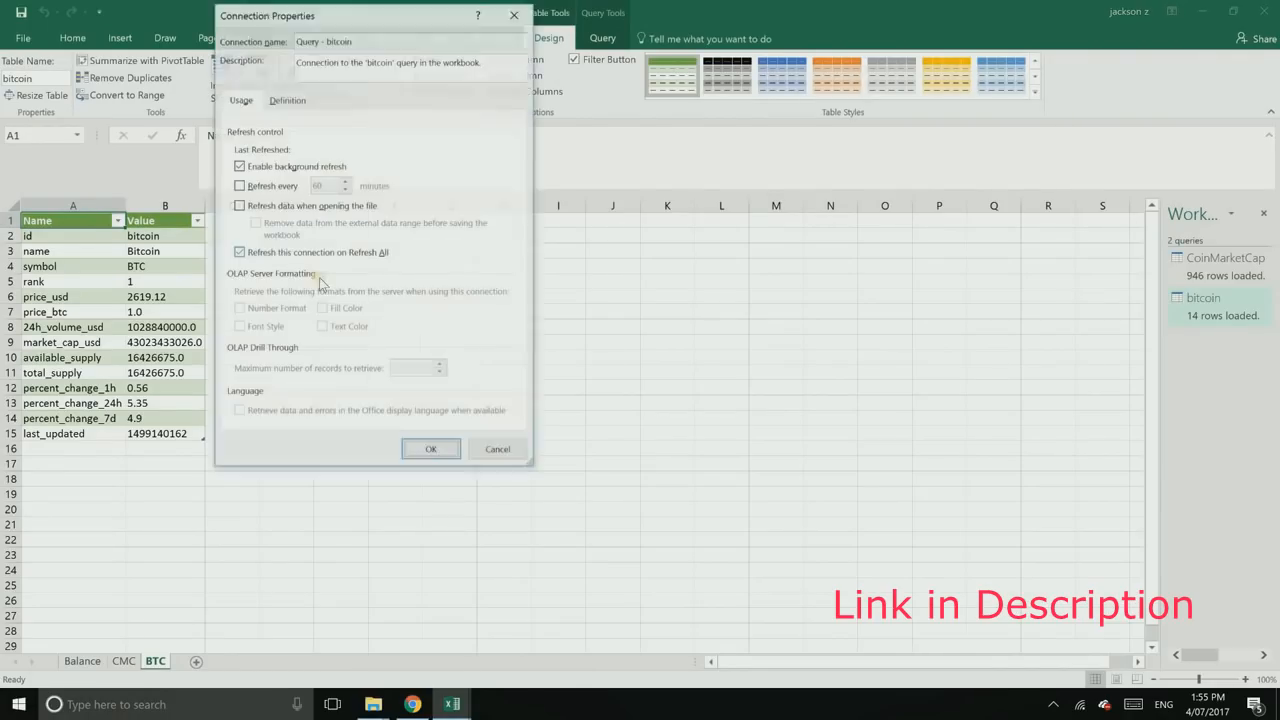
left_click(260, 186)
left_click(278, 206)
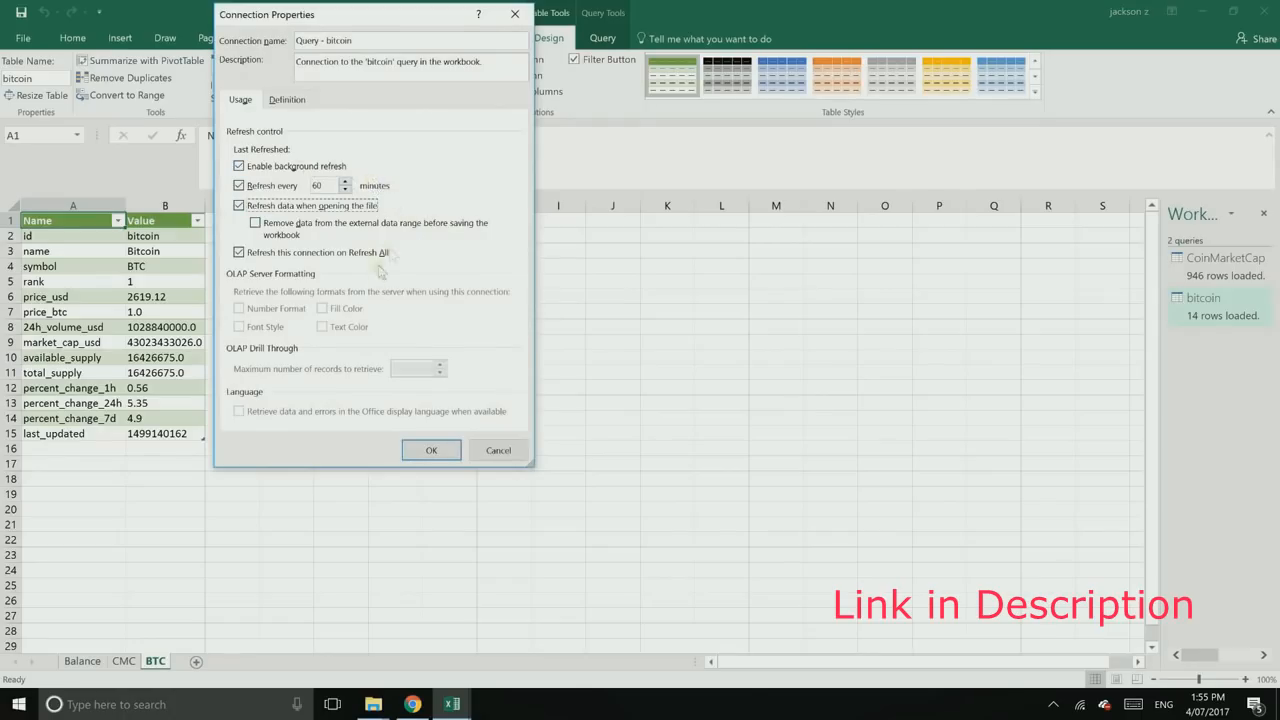
left_click(432, 451)
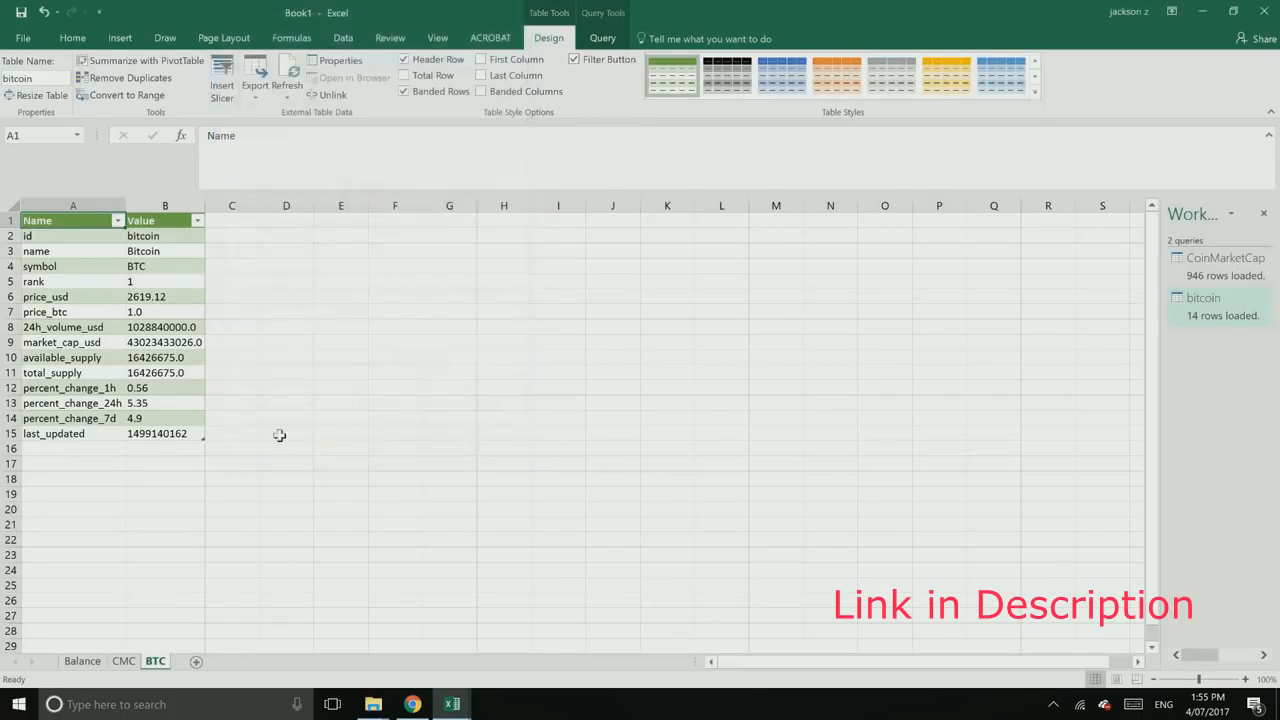
left_click(282, 444)
Step: Link the Bitcoin USD price in cell D3 of the Balance sheet to price_usd on the BTC sheet with =BTC!B6
left_click(84, 662)
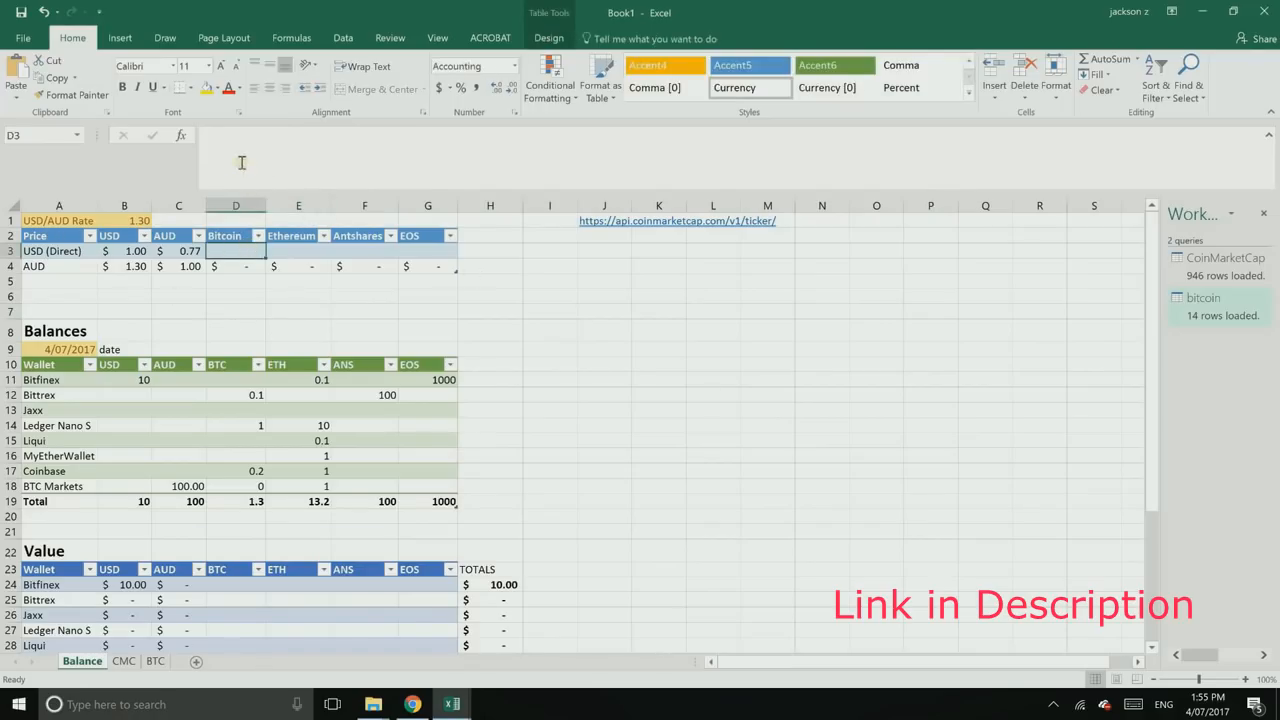
left_click(288, 167)
type("=")
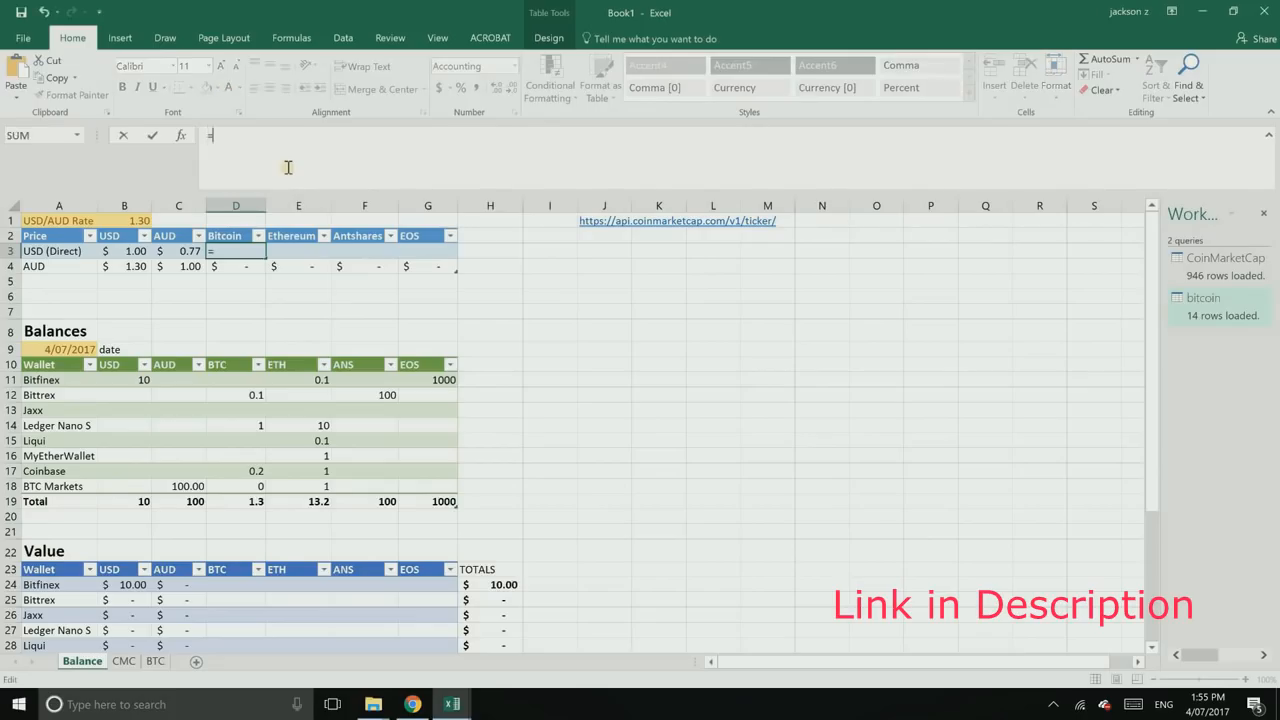
left_click(155, 661)
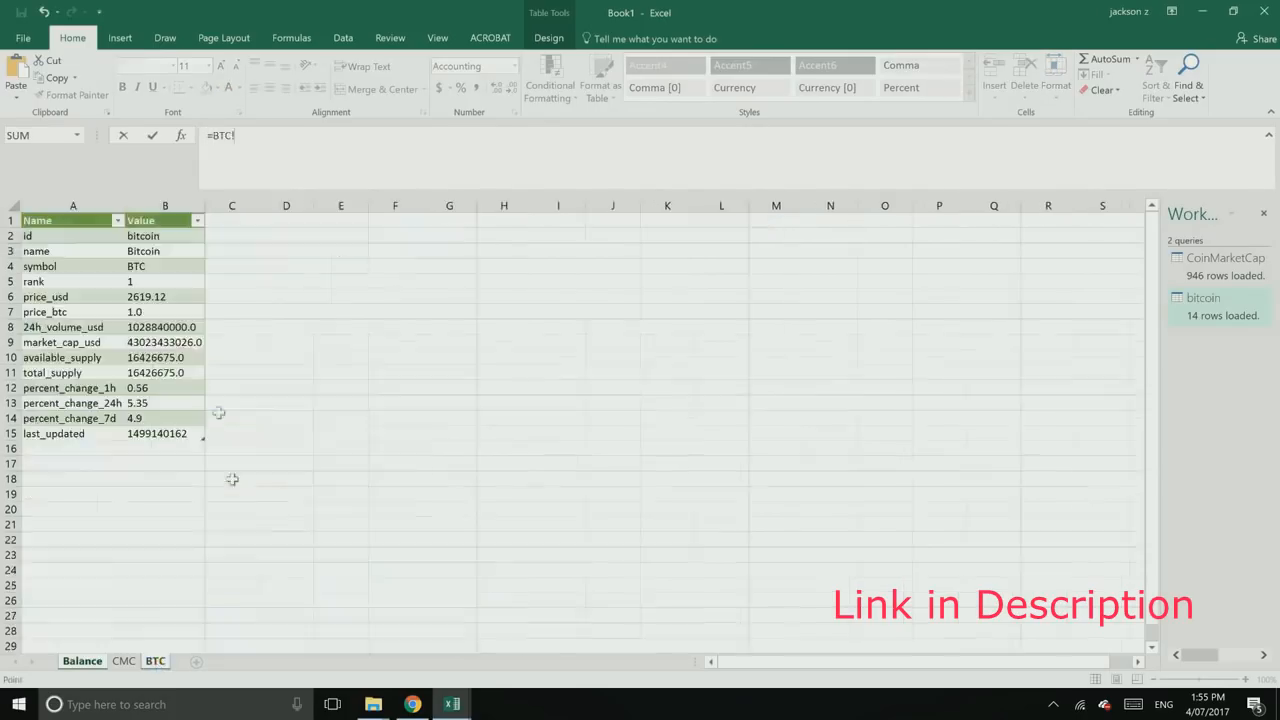
left_click(189, 298)
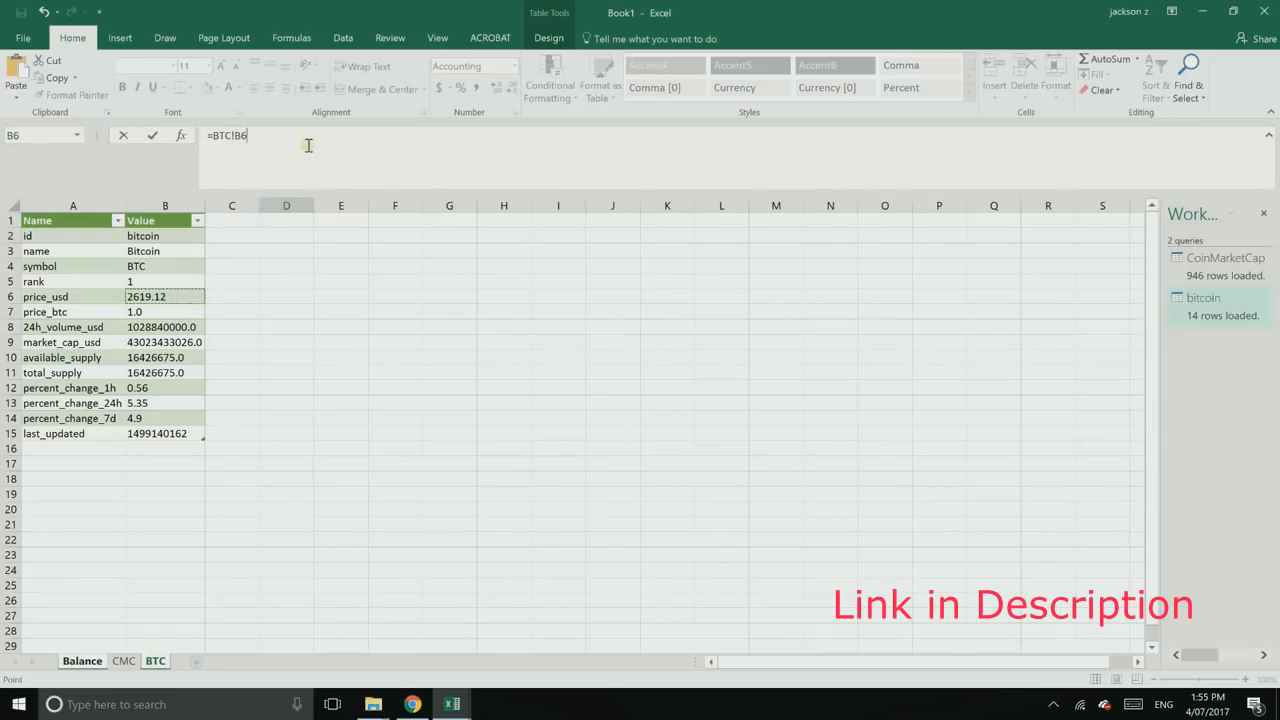
key("Return")
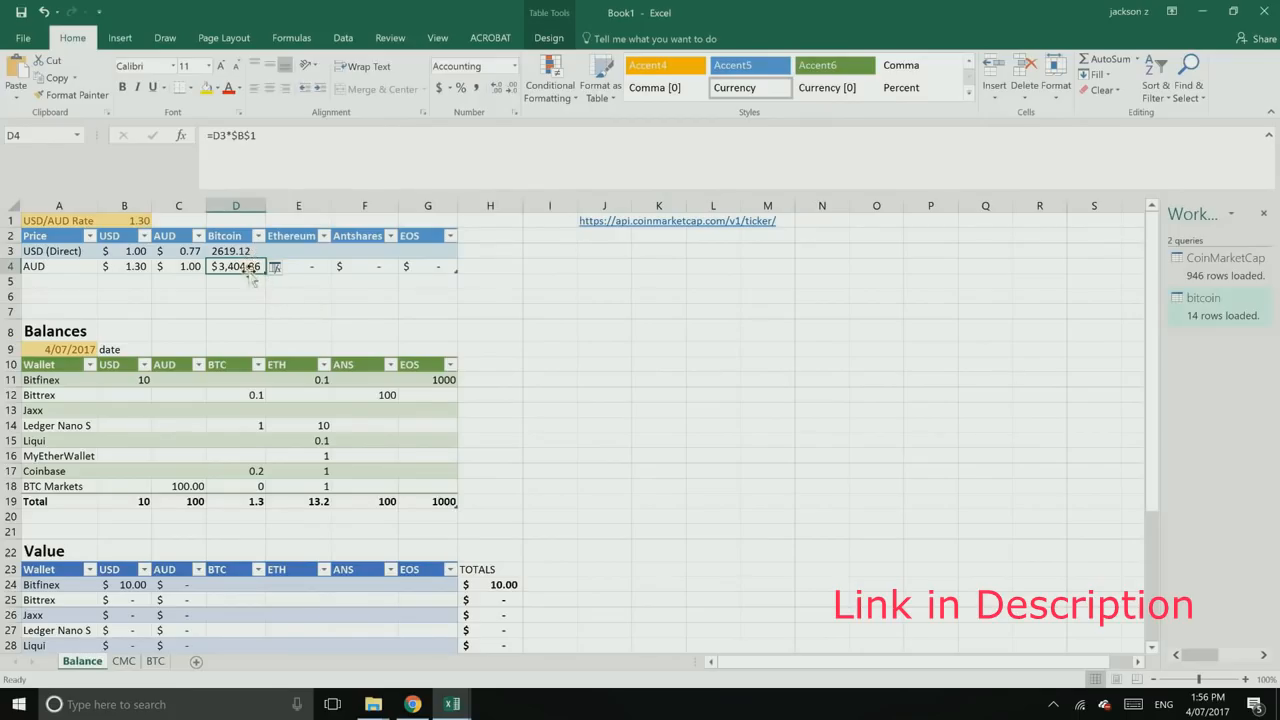
left_click_drag(270, 302, 300, 312)
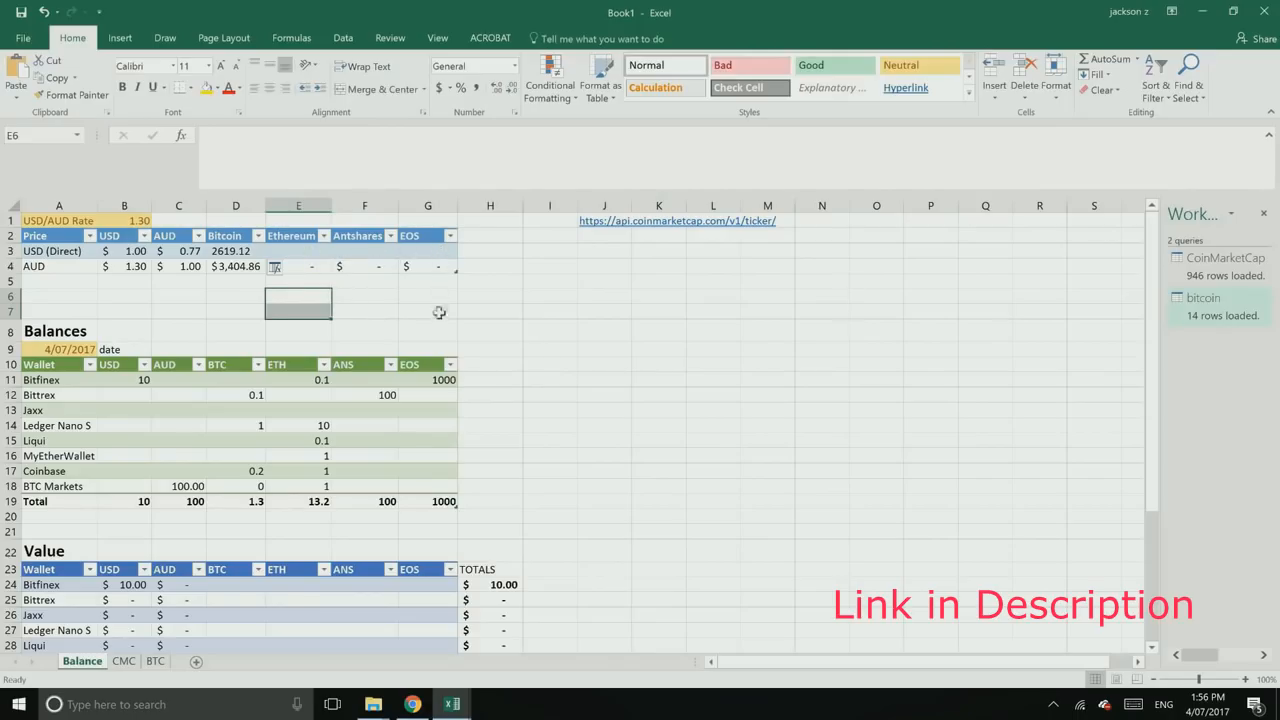
left_click(498, 331)
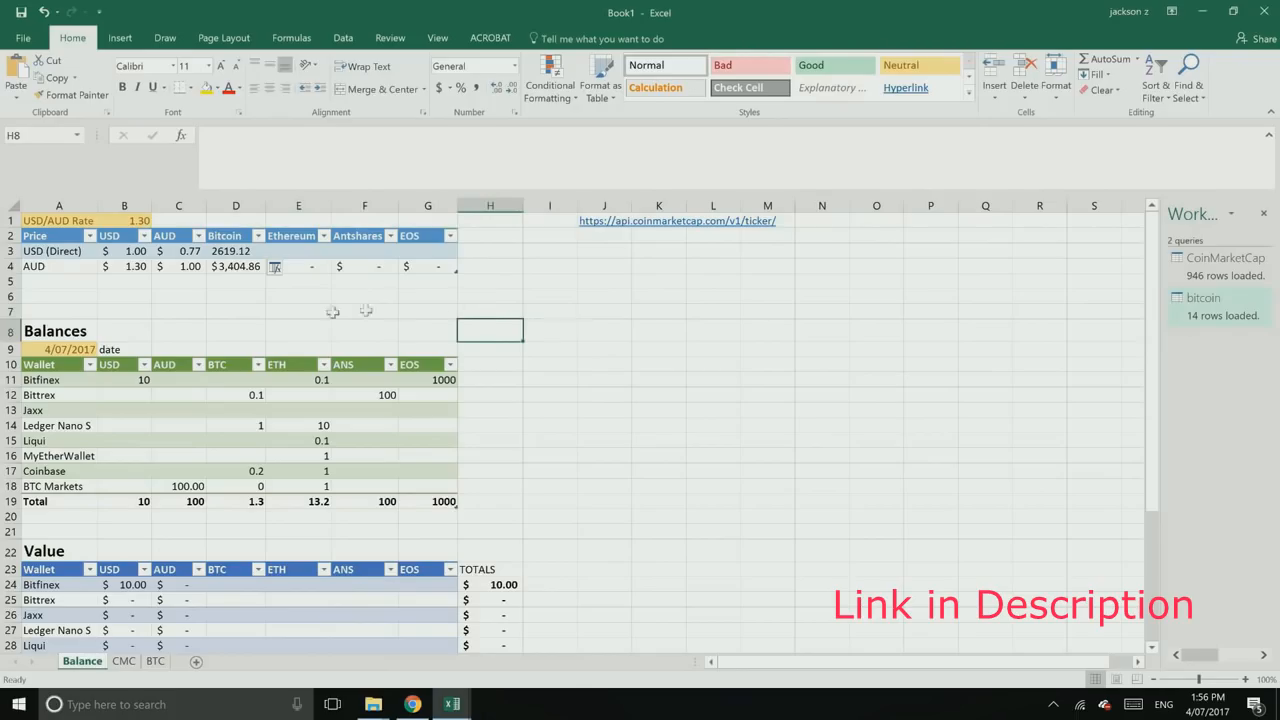
scroll(500, 312, "down", 1)
scroll(500, 312, "up", 1)
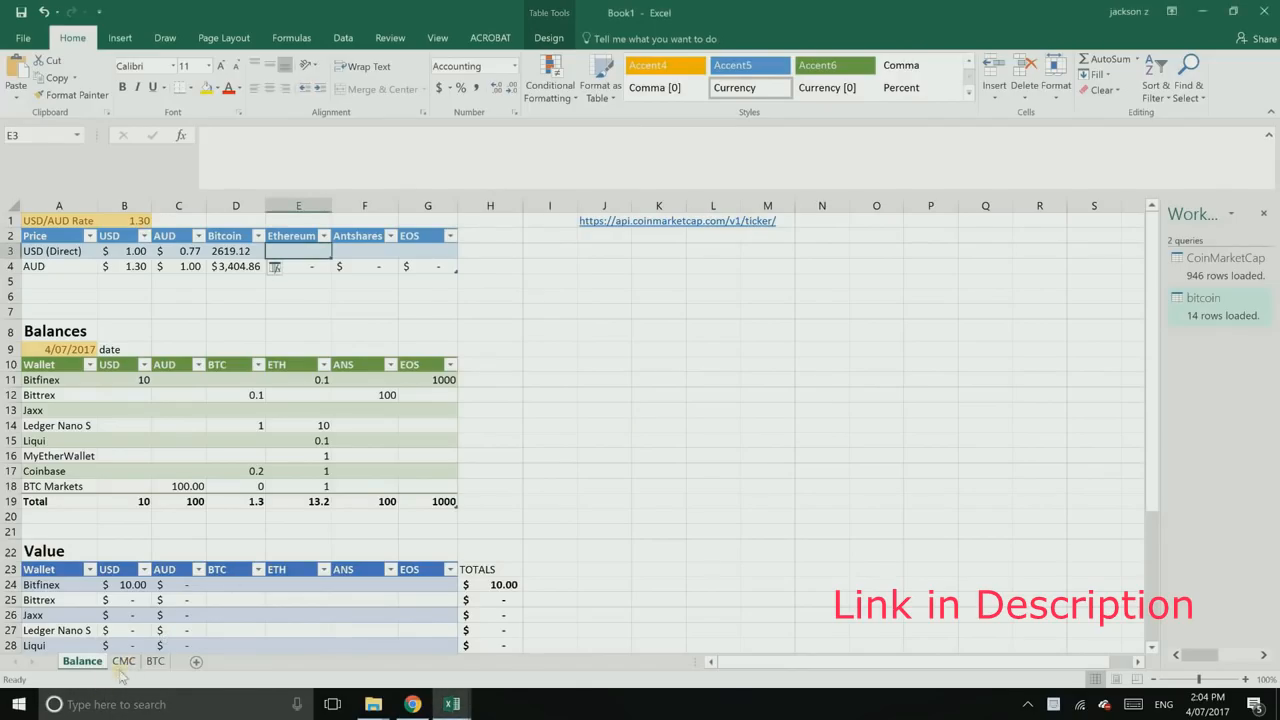
Step: Examine the CoinMarketCap.id column on the CMC sheet for the exact coin ids, such as ethereum-classic, golem-network-tokens, bytecoin-bcn and gnosis-gno
left_click(123, 661)
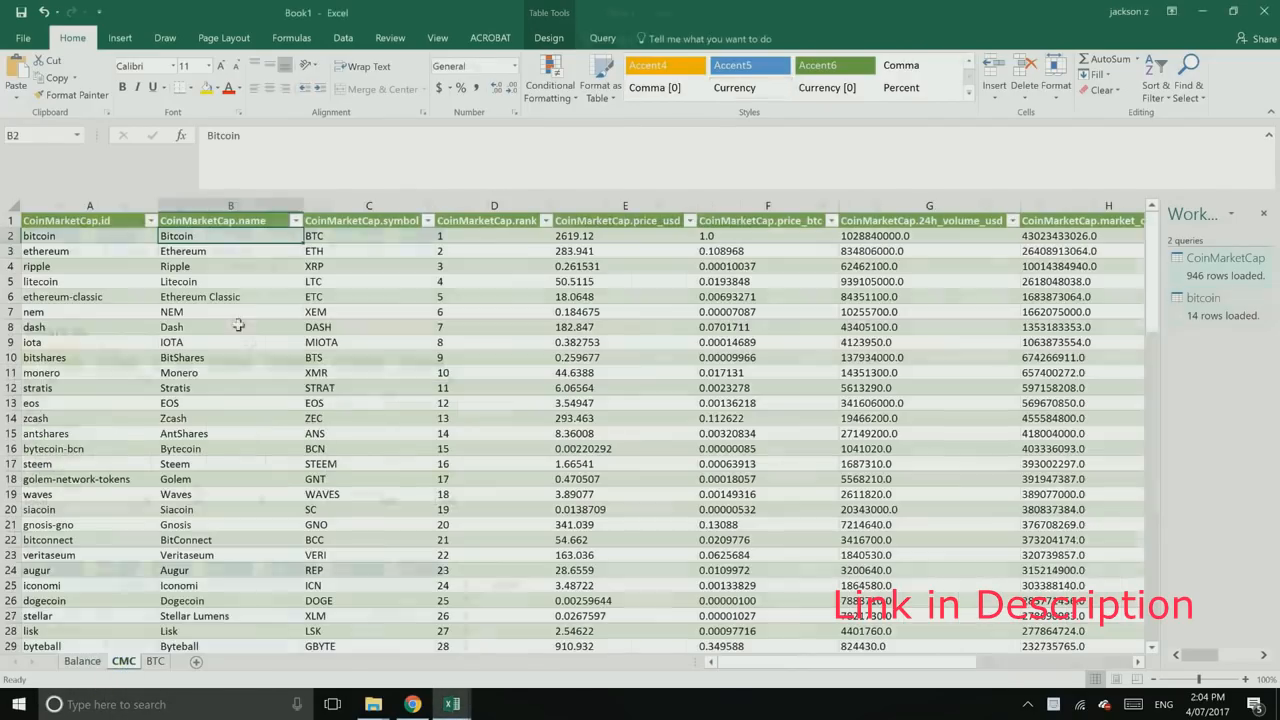
left_click(106, 207)
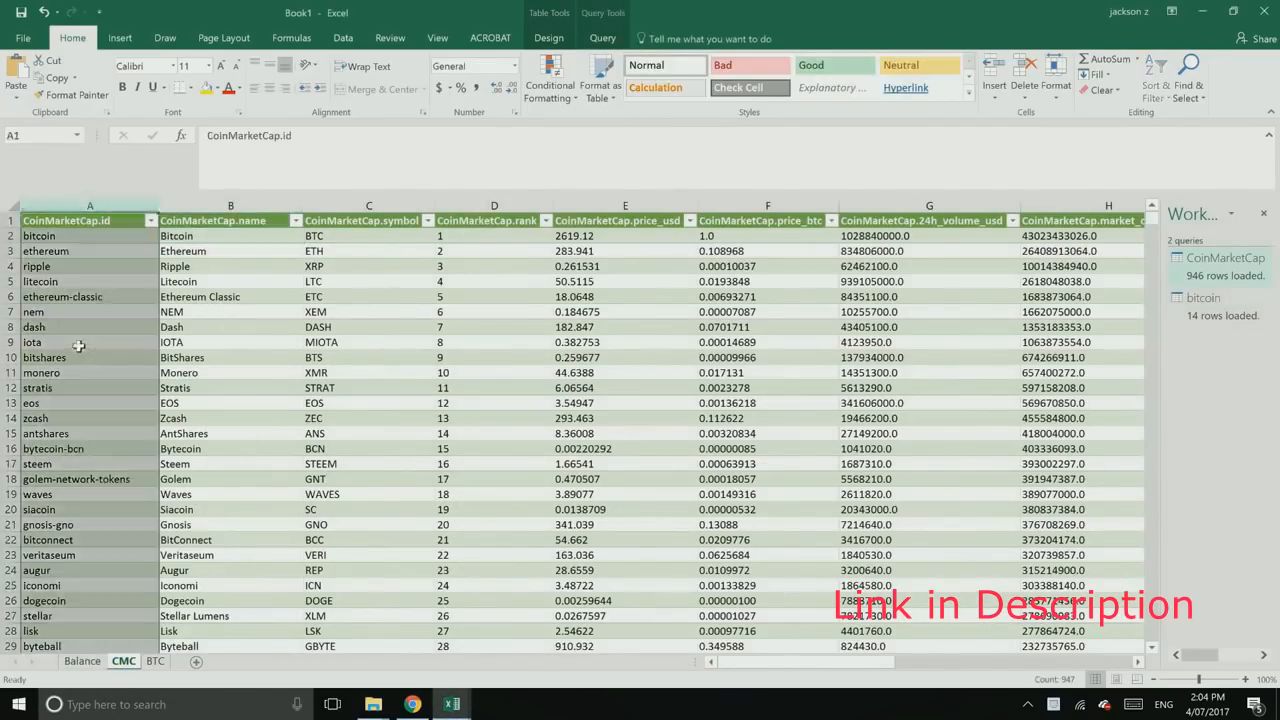
left_click(100, 266)
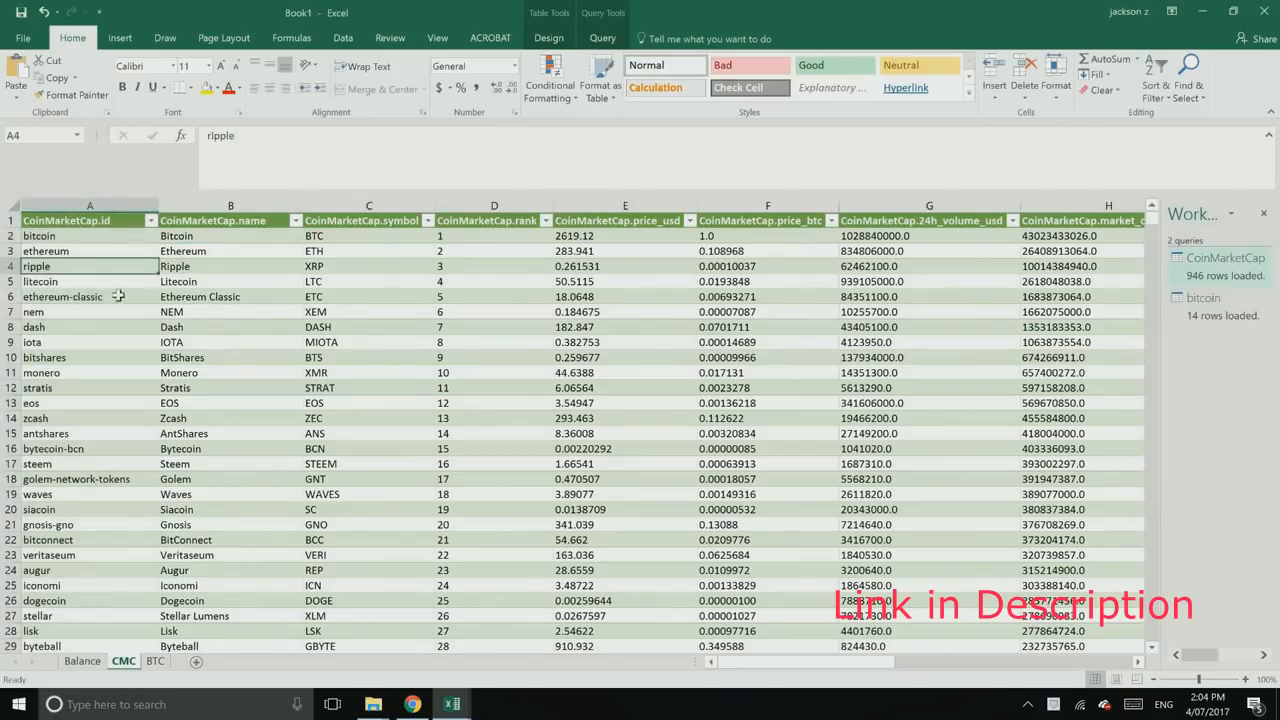
left_click(114, 296)
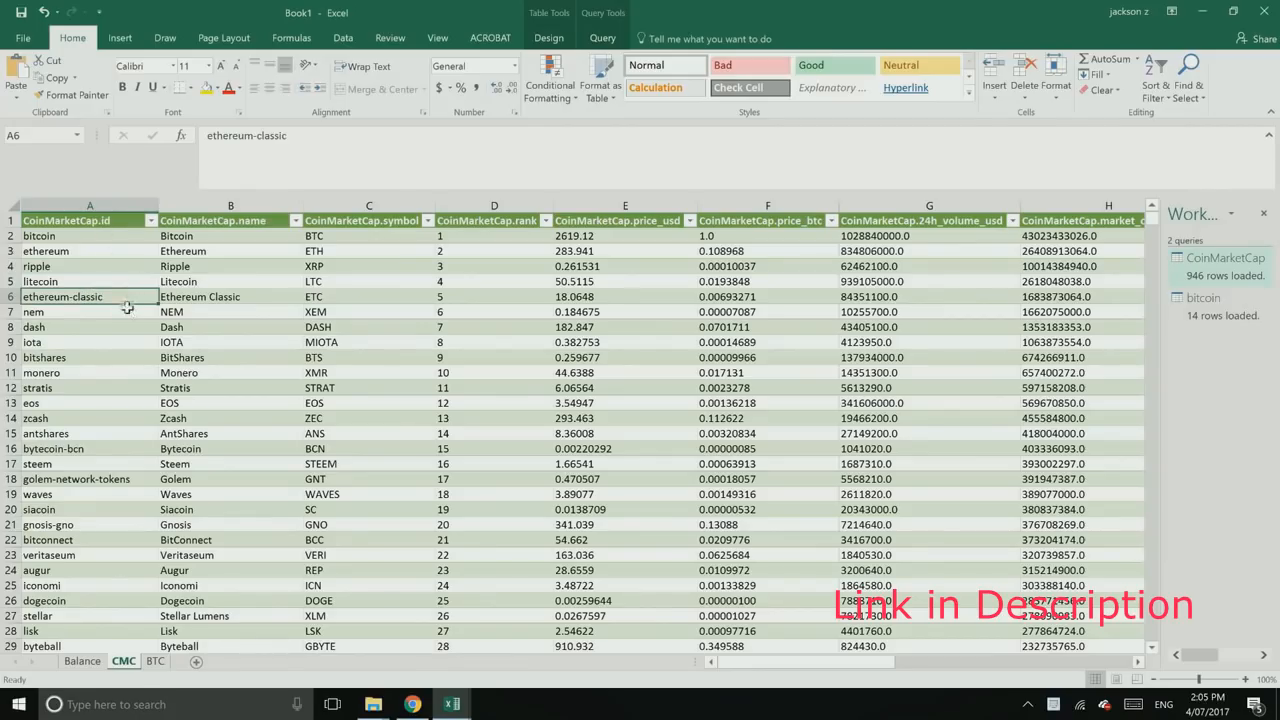
left_click_drag(311, 151, 152, 136)
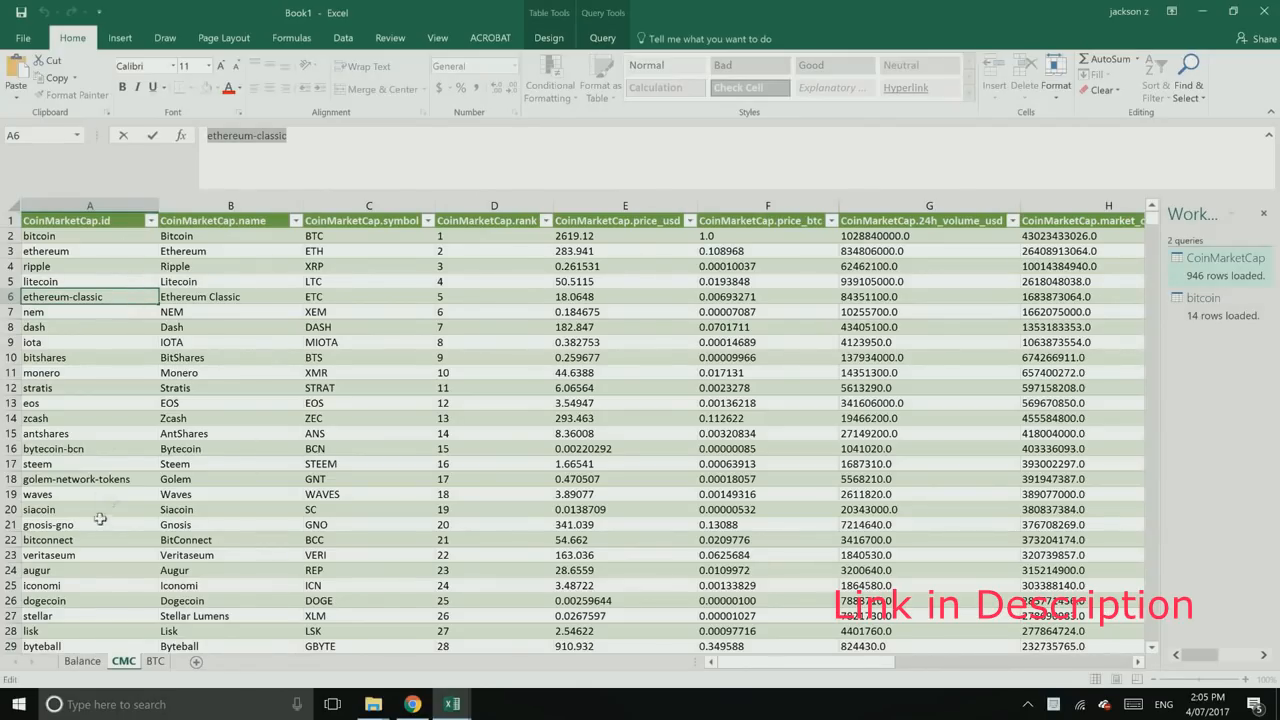
left_click(122, 481)
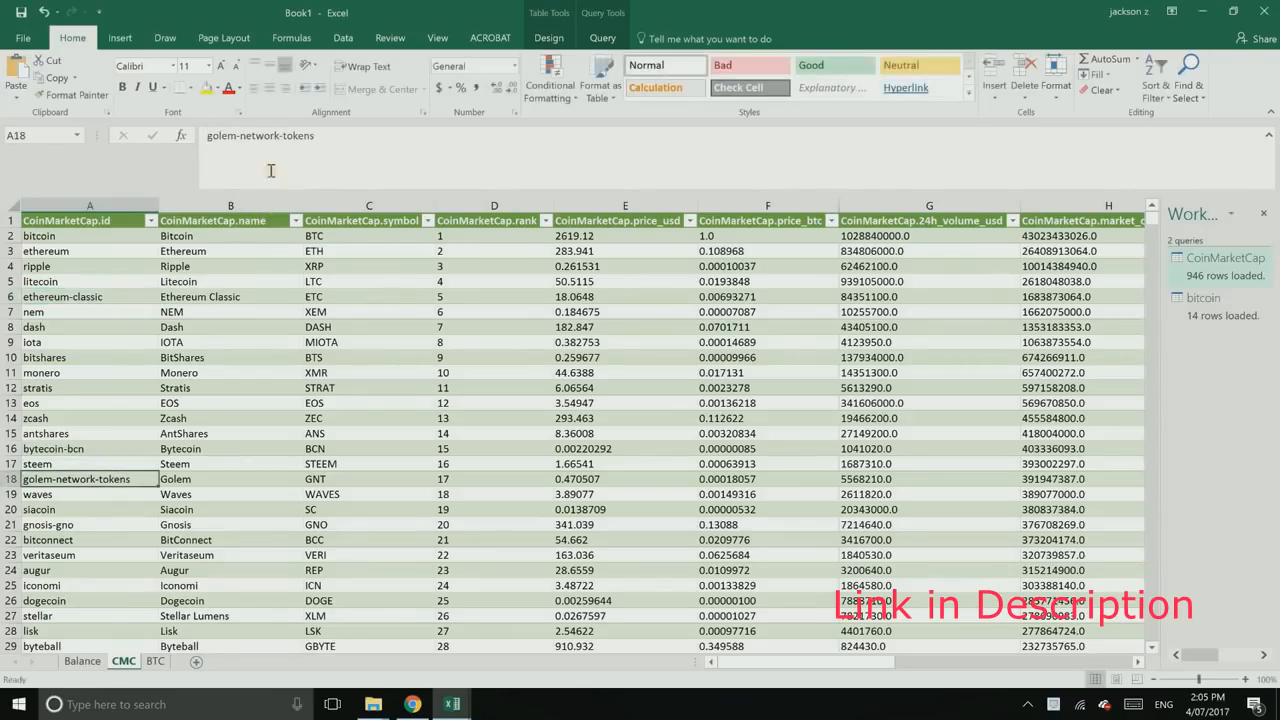
left_click(105, 446)
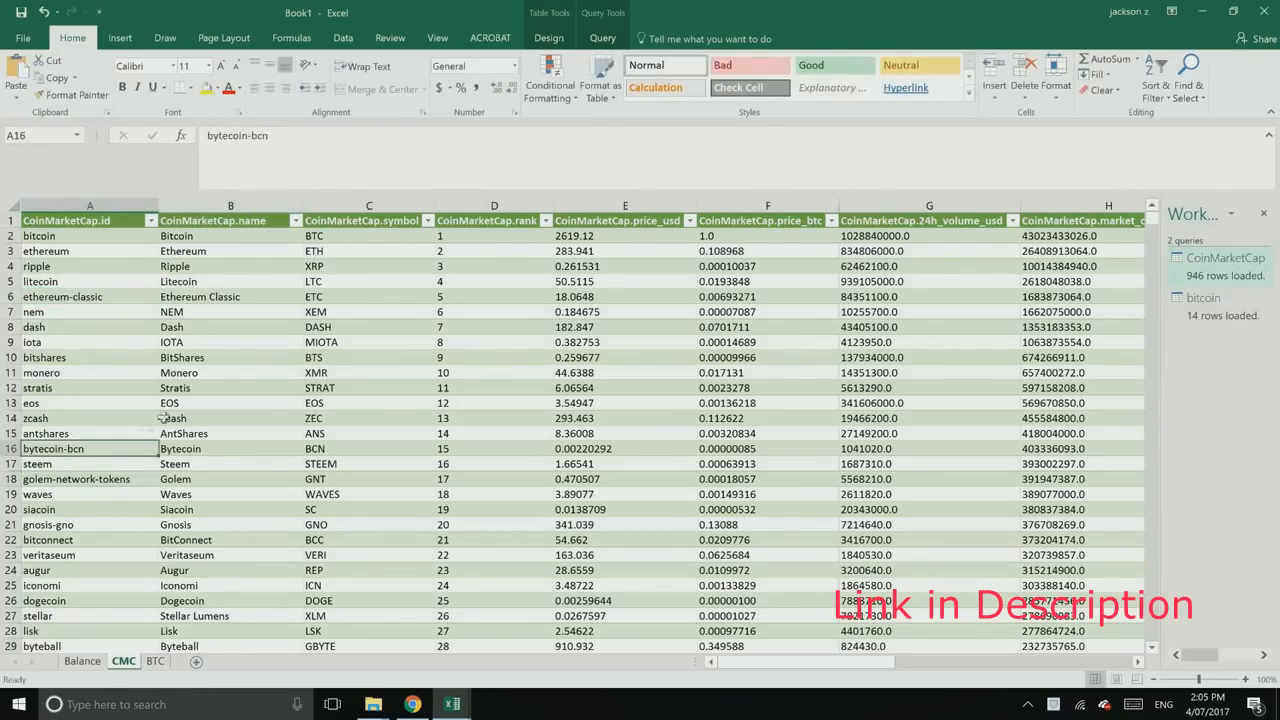
left_click(105, 525)
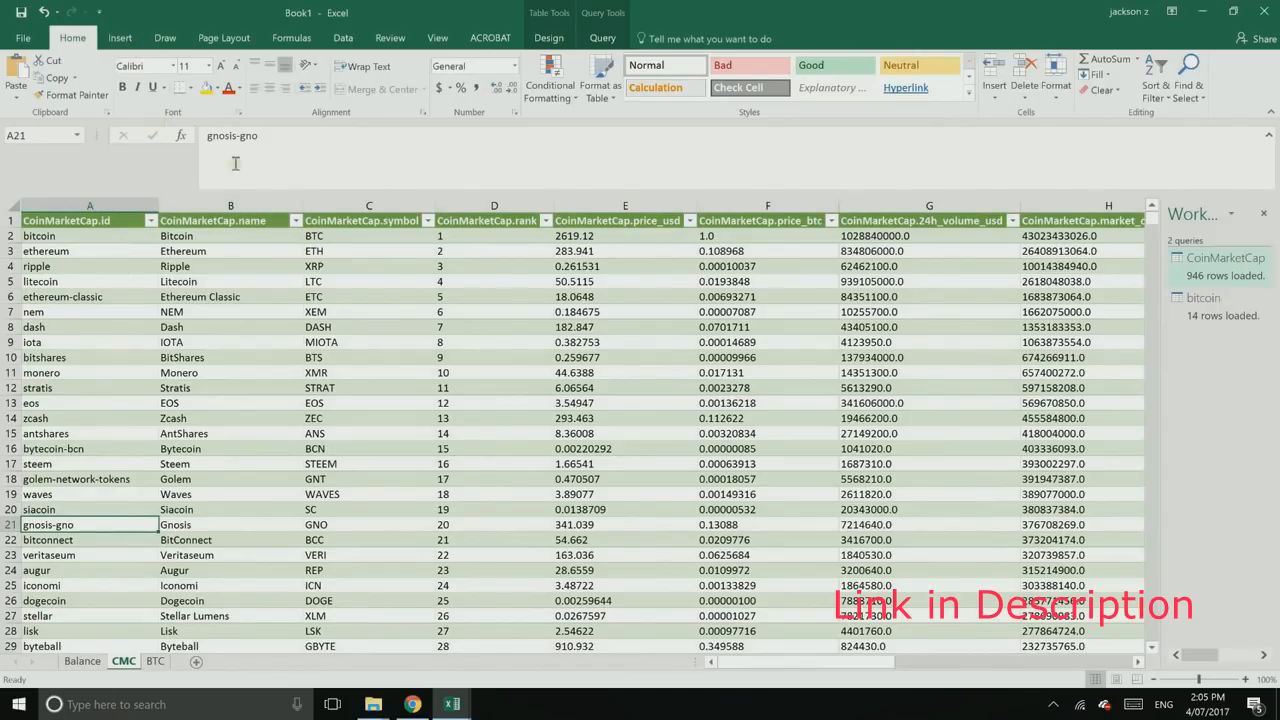
left_click(343, 38)
left_click(224, 88)
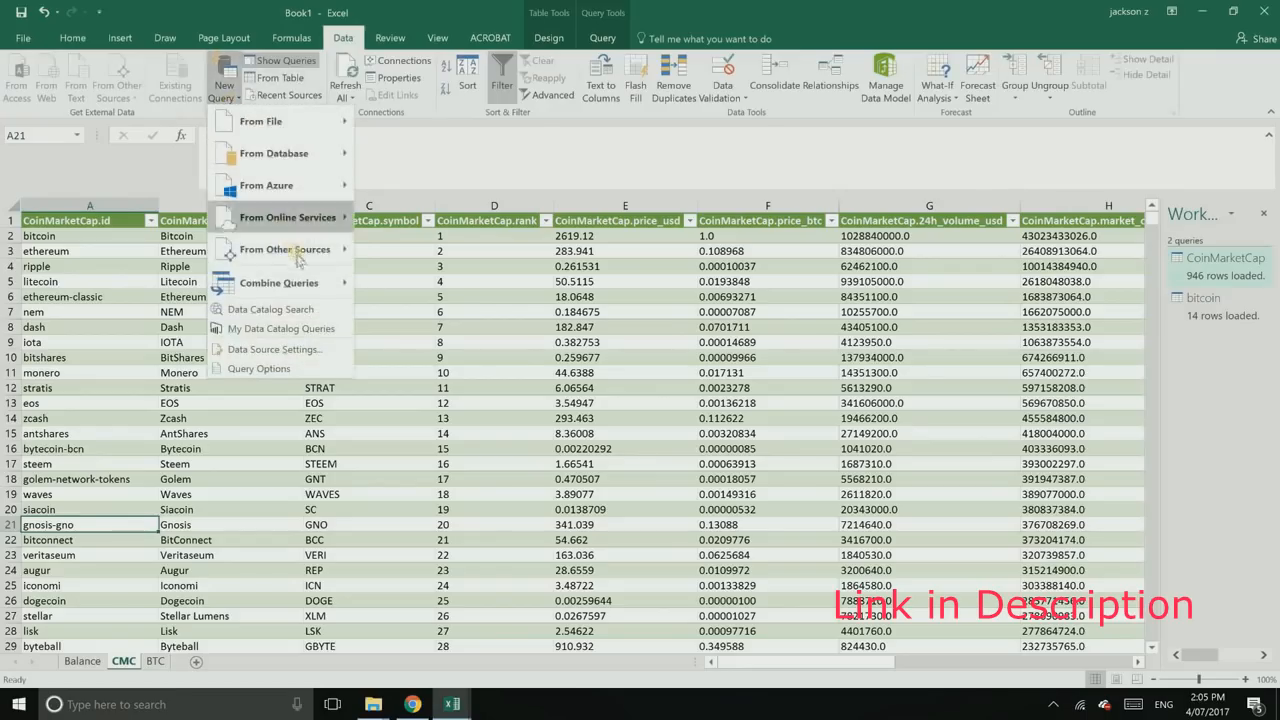
mouse_move(305, 252)
left_click(395, 251)
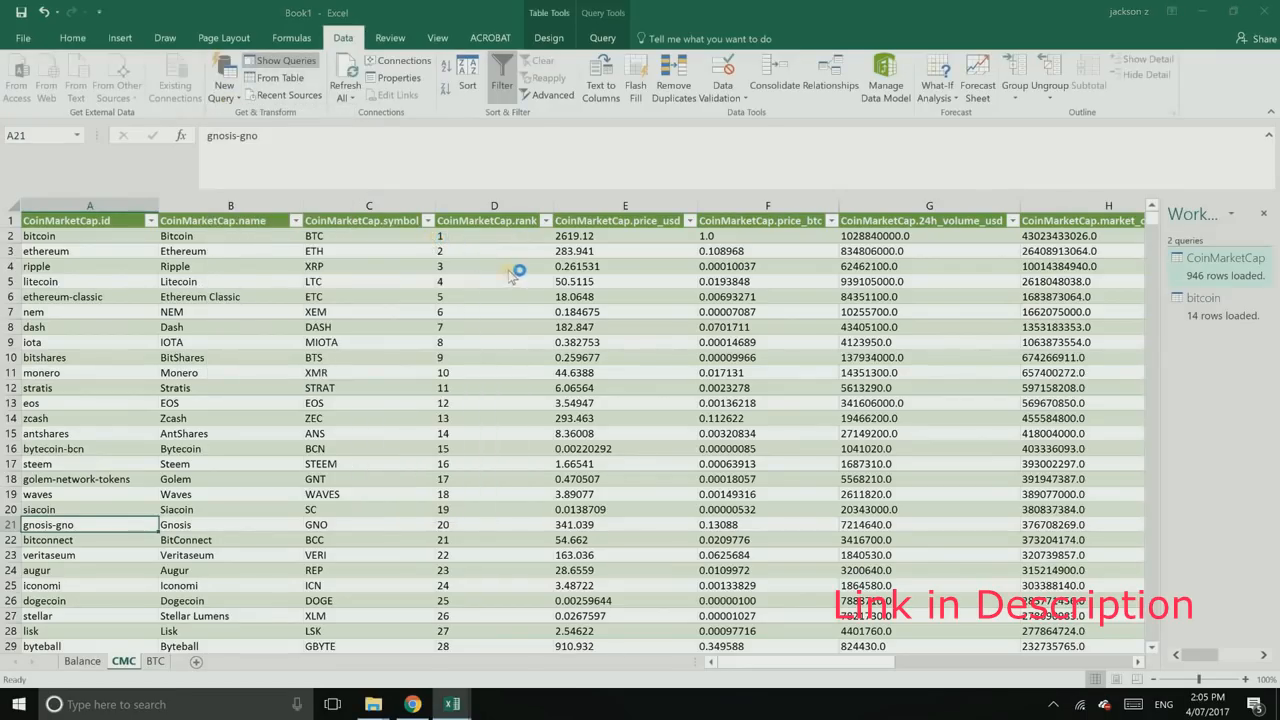
key("ctrl+v")
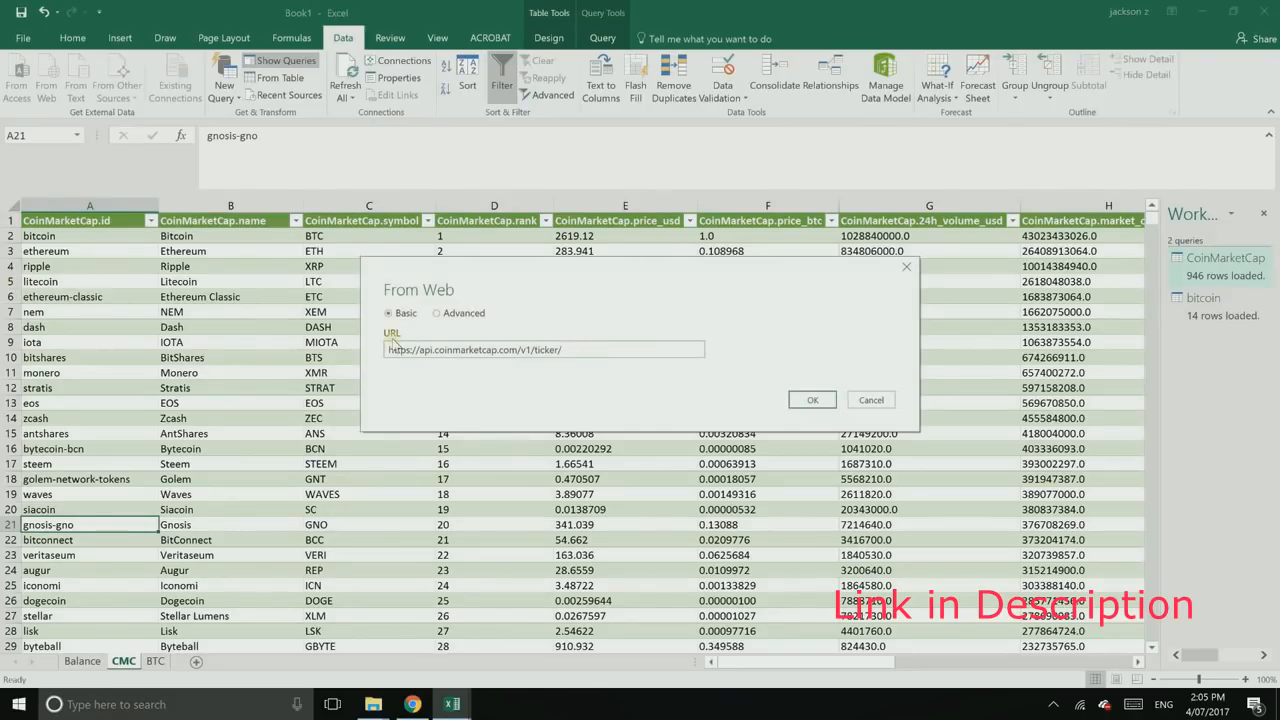
type("ethereum")
left_click(812, 400)
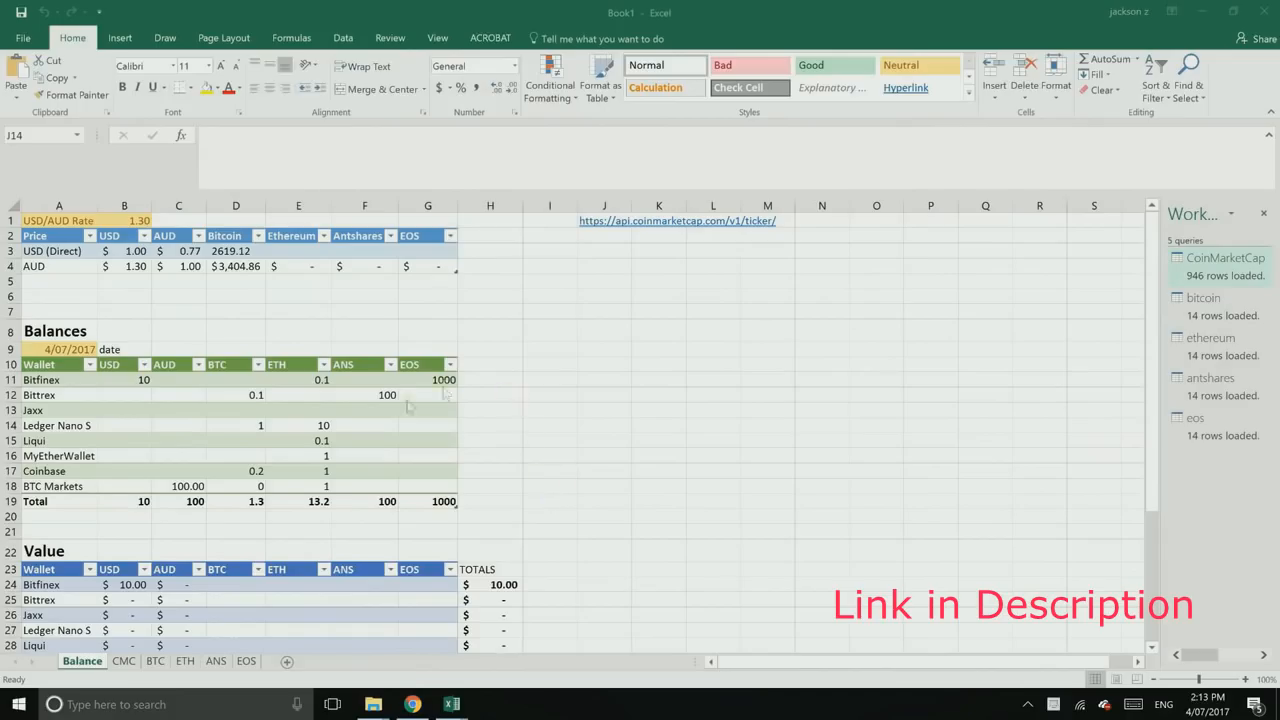
Step: Link the Ethereum USD price in cell E3 of the Balance sheet to price_usd in cell B6 of the ETH sheet
left_click(290, 156)
left_click(297, 251)
left_click(289, 155)
type("=")
left_click(184, 661)
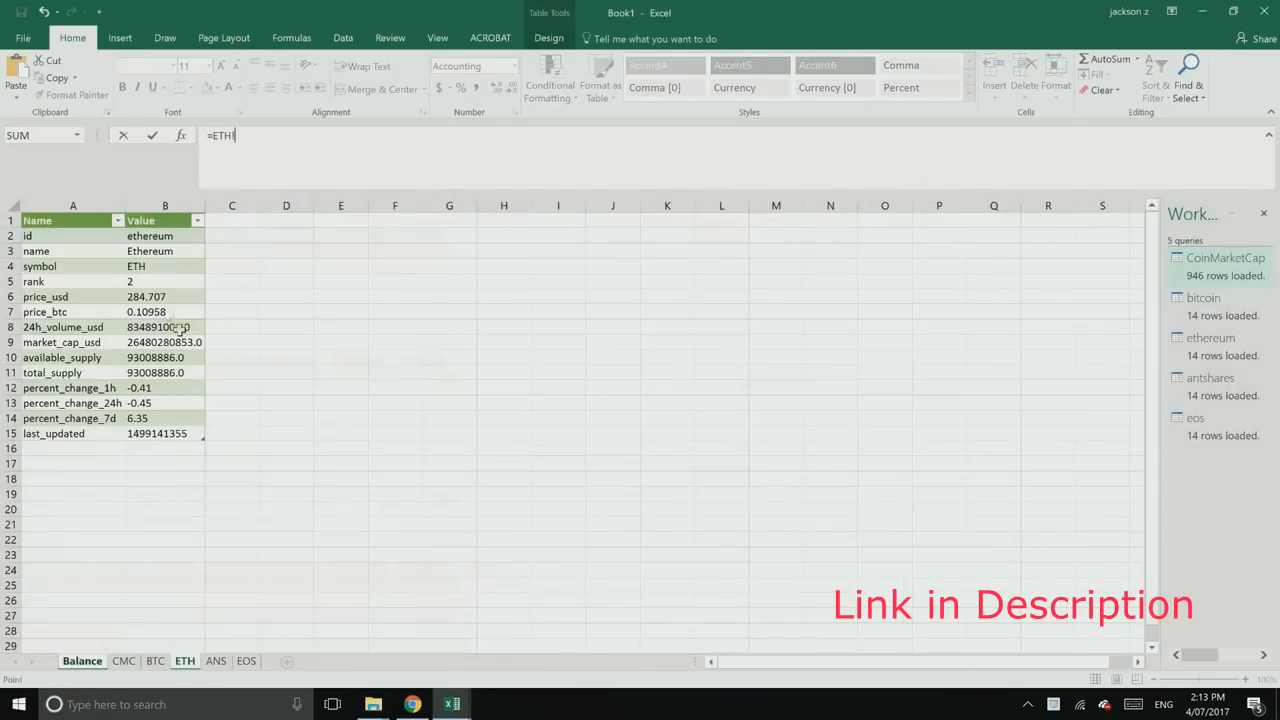
left_click(160, 299)
key("Return")
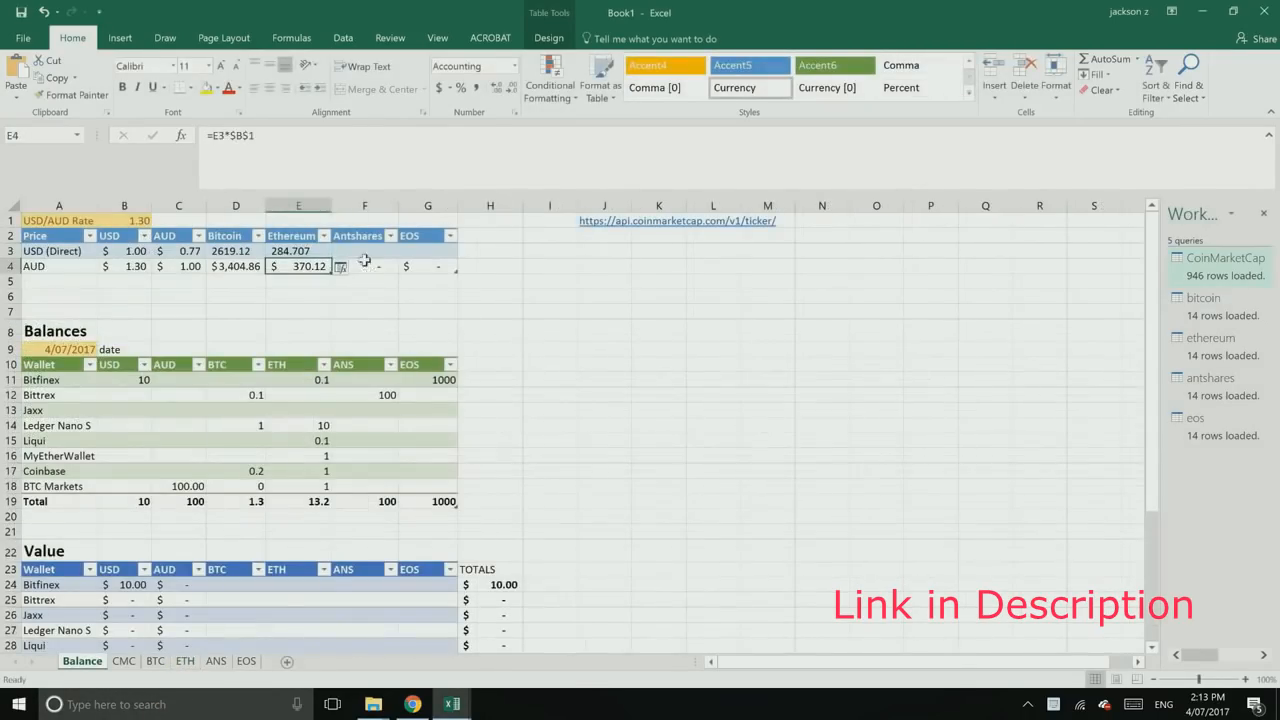
Step: Link the Antshares USD price in cell F3 of the Balance sheet to price_usd in cell B6 of the ANS sheet
left_click(364, 251)
left_click(312, 153)
type("=")
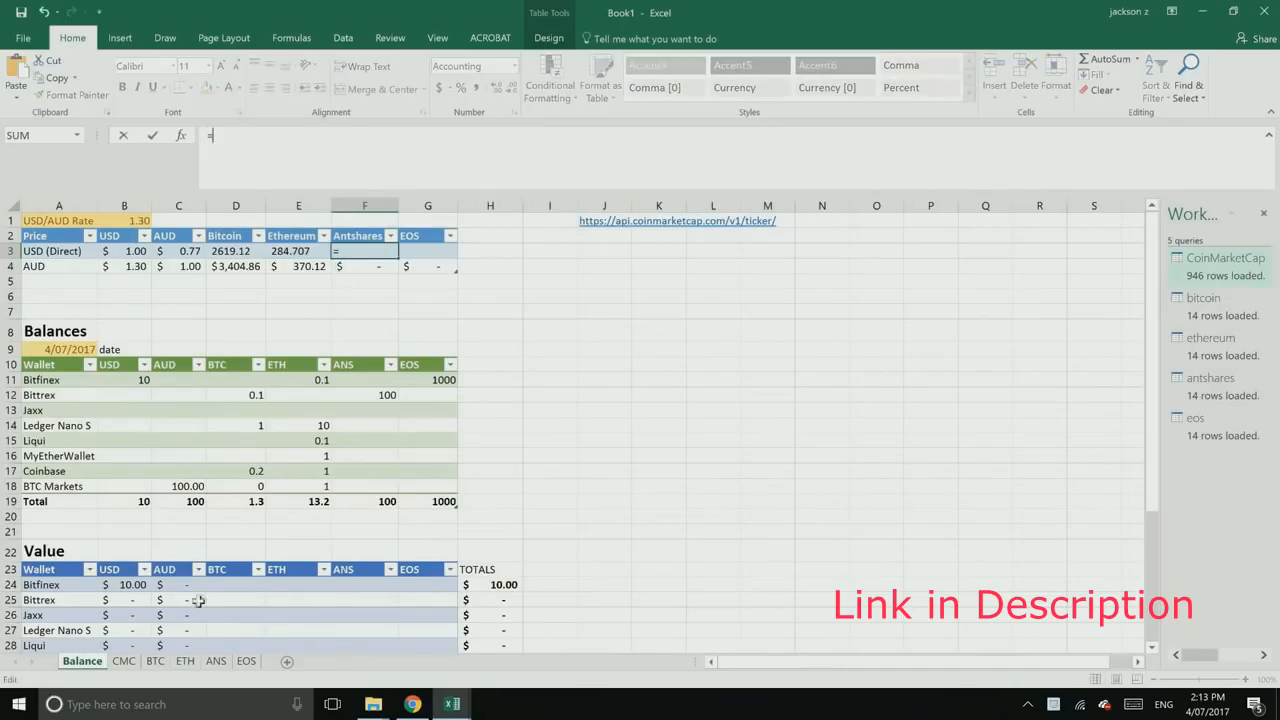
left_click(216, 661)
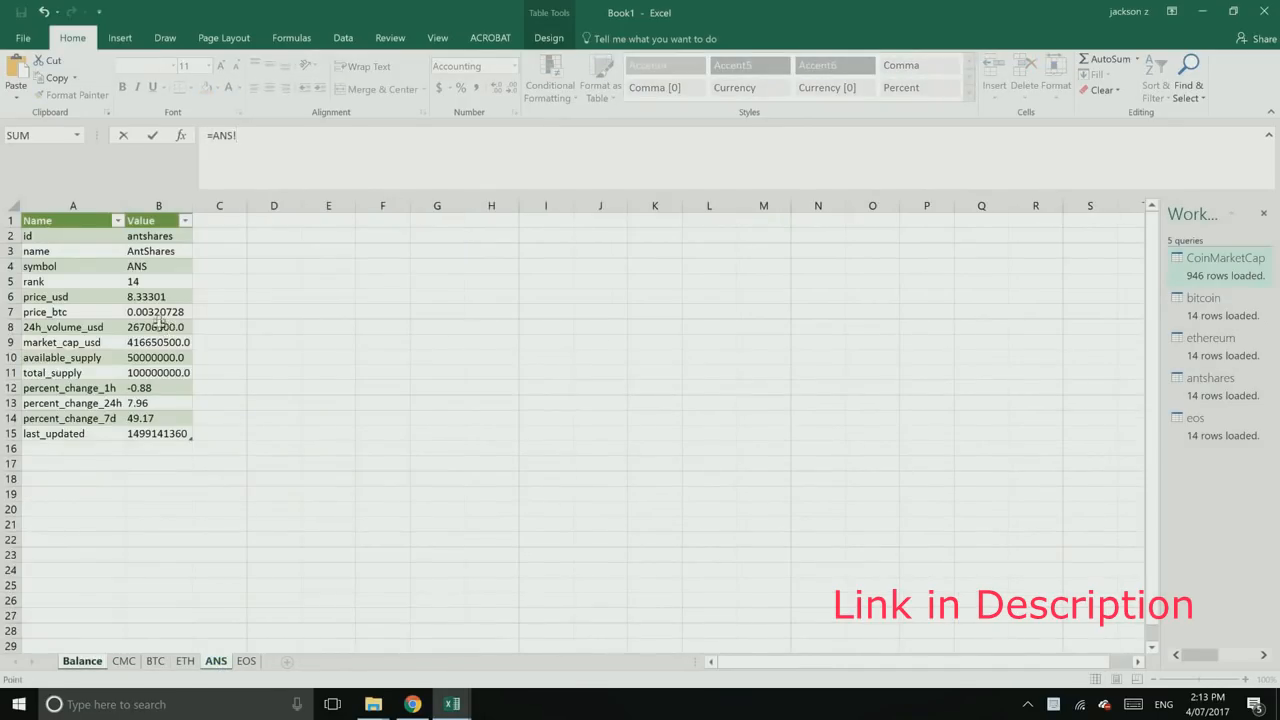
left_click(160, 327)
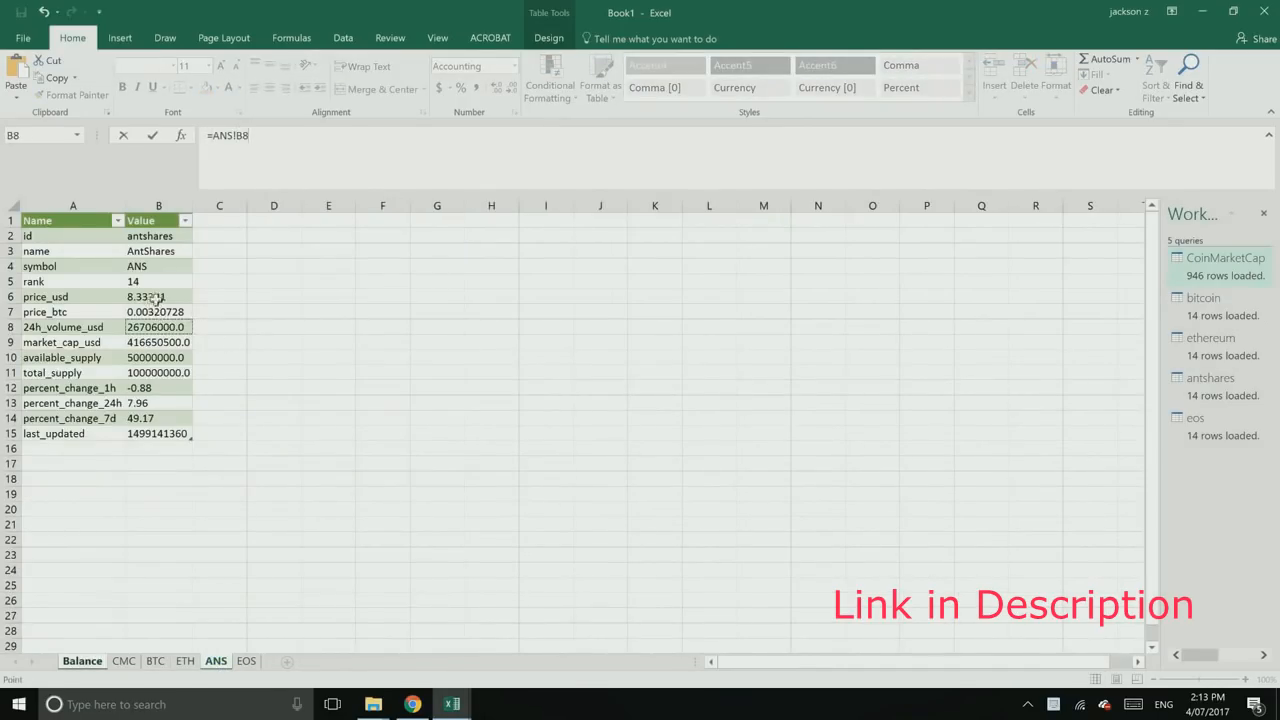
key("Up")
key("Up")
key("Return")
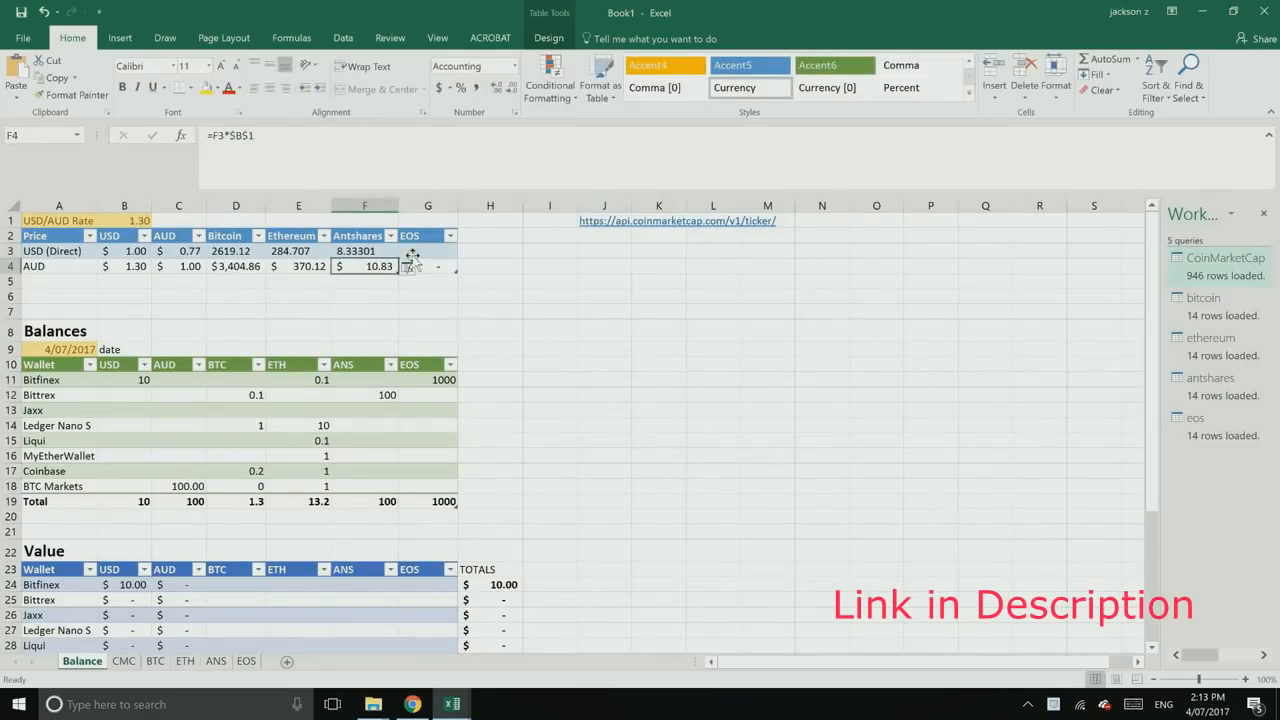
Step: Link the EOS USD price in cell G3 of the Balance sheet to price_usd in cell B6 of the EOS sheet
left_click(412, 252)
type("=EOS!")
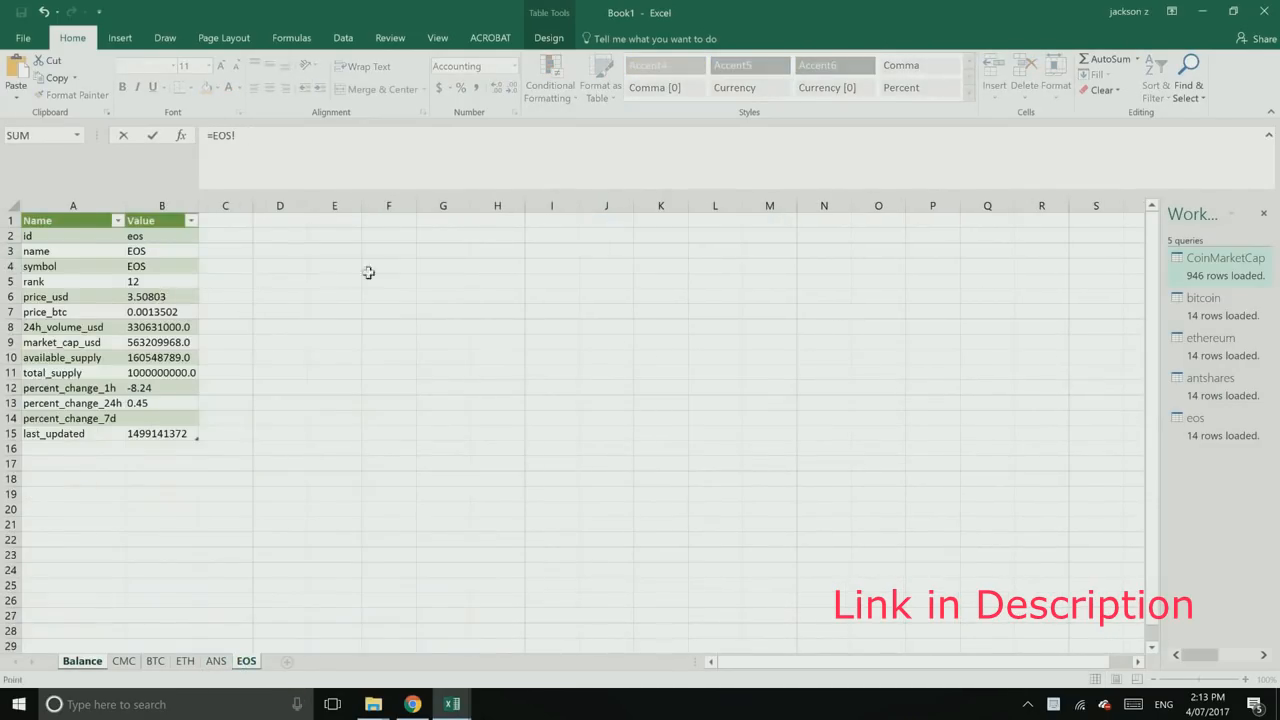
left_click(162, 297)
key("Return")
left_click(551, 350)
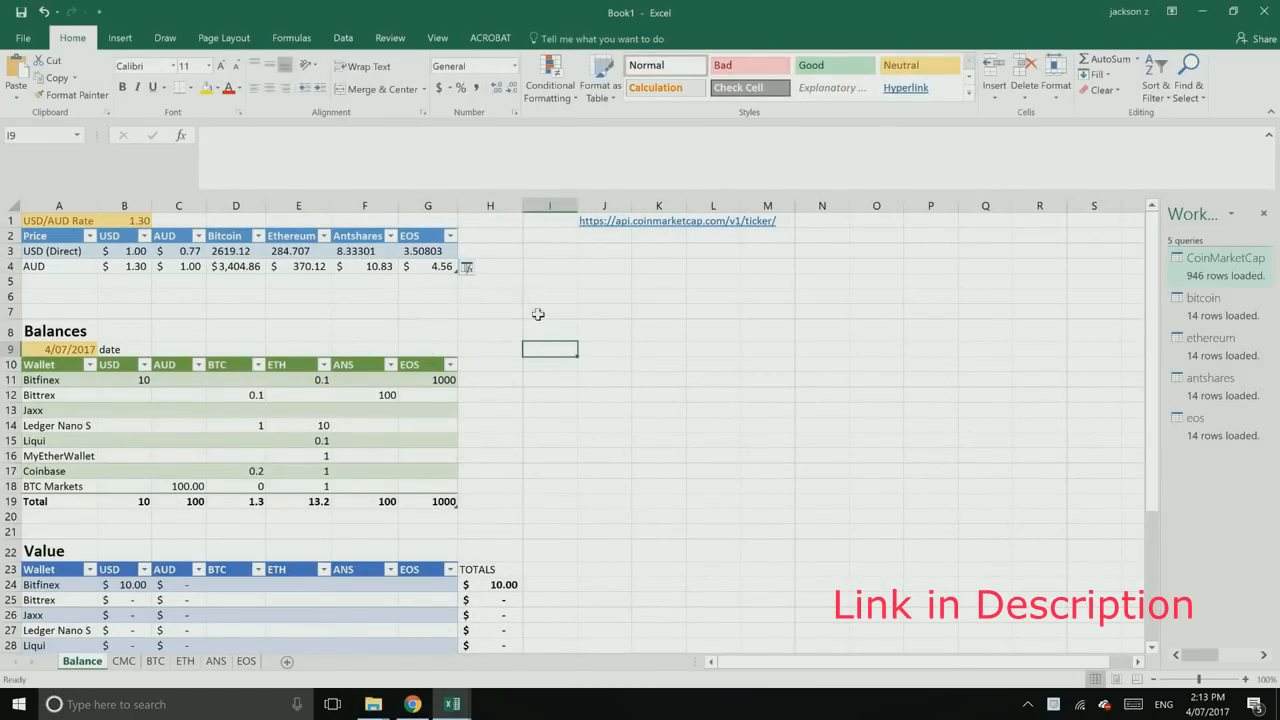
scroll(537, 323, "down", 1)
scroll(120, 390, "up", 1)
left_click_drag(422, 486, 423, 472)
left_click(623, 438)
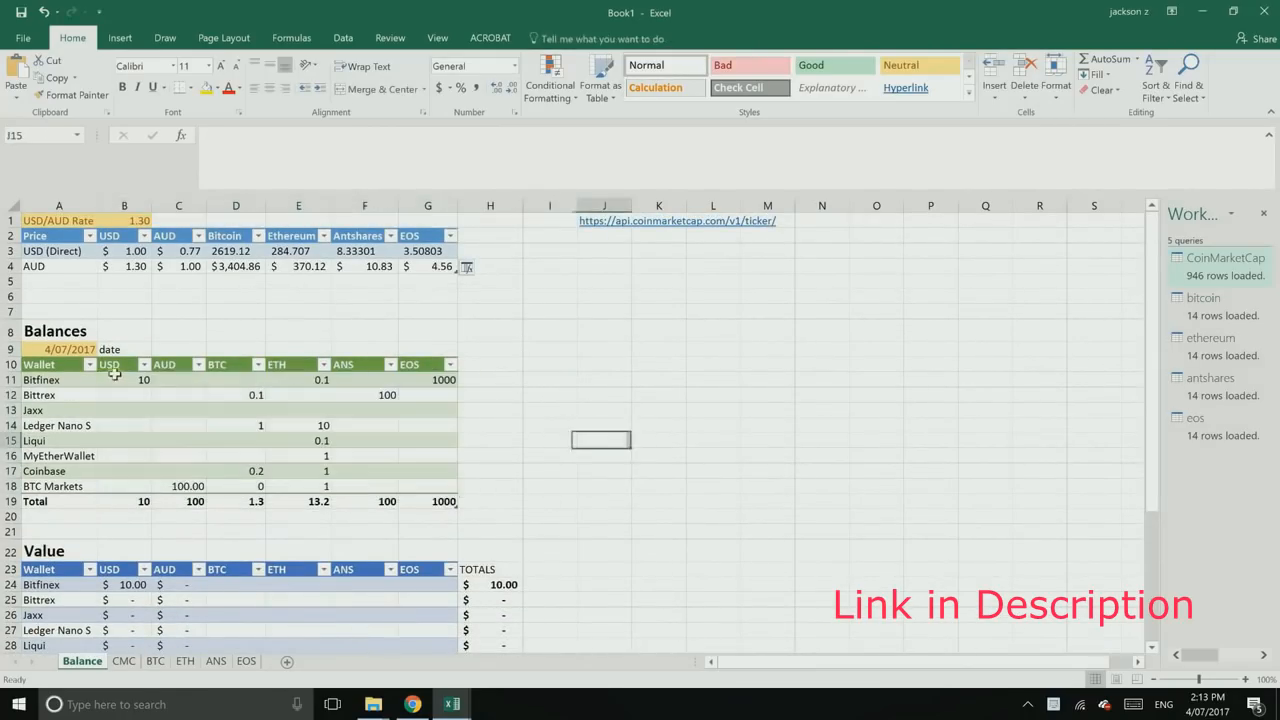
Step: Set the Bittrex BTC balance in cell D12 to 100
left_click(122, 380)
left_click(297, 411)
left_click(246, 397)
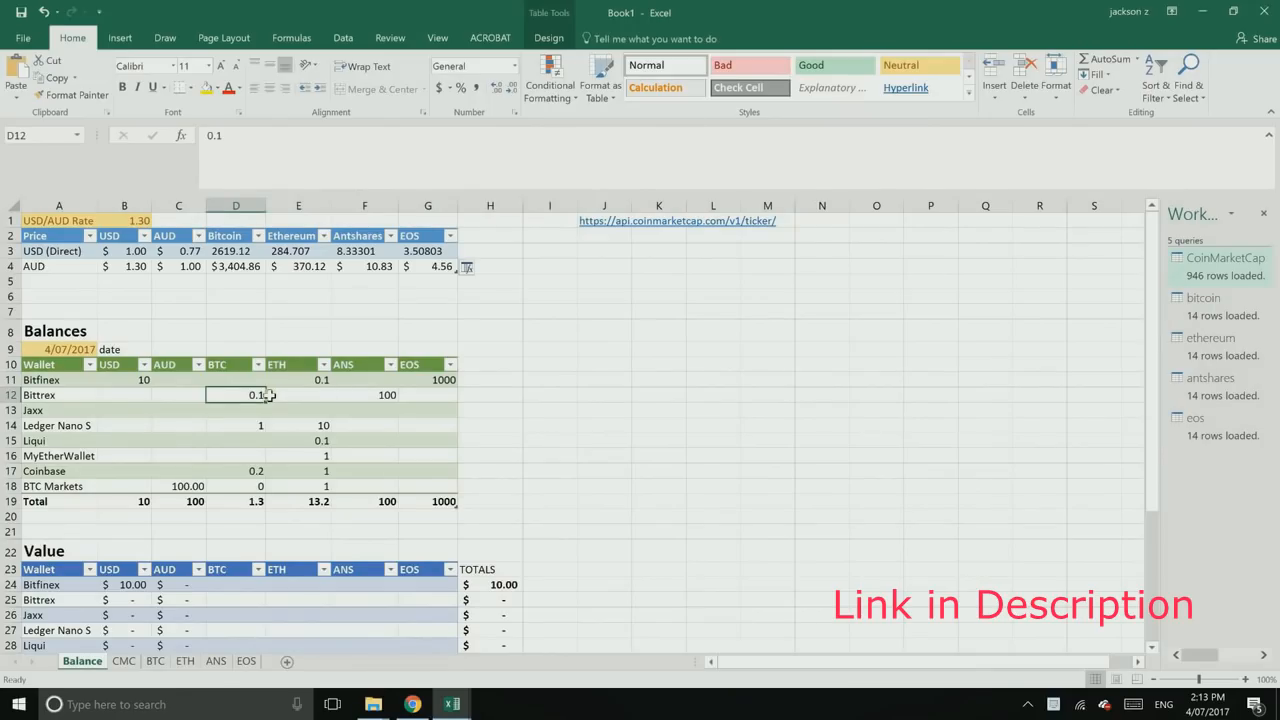
type("100")
left_click(287, 427)
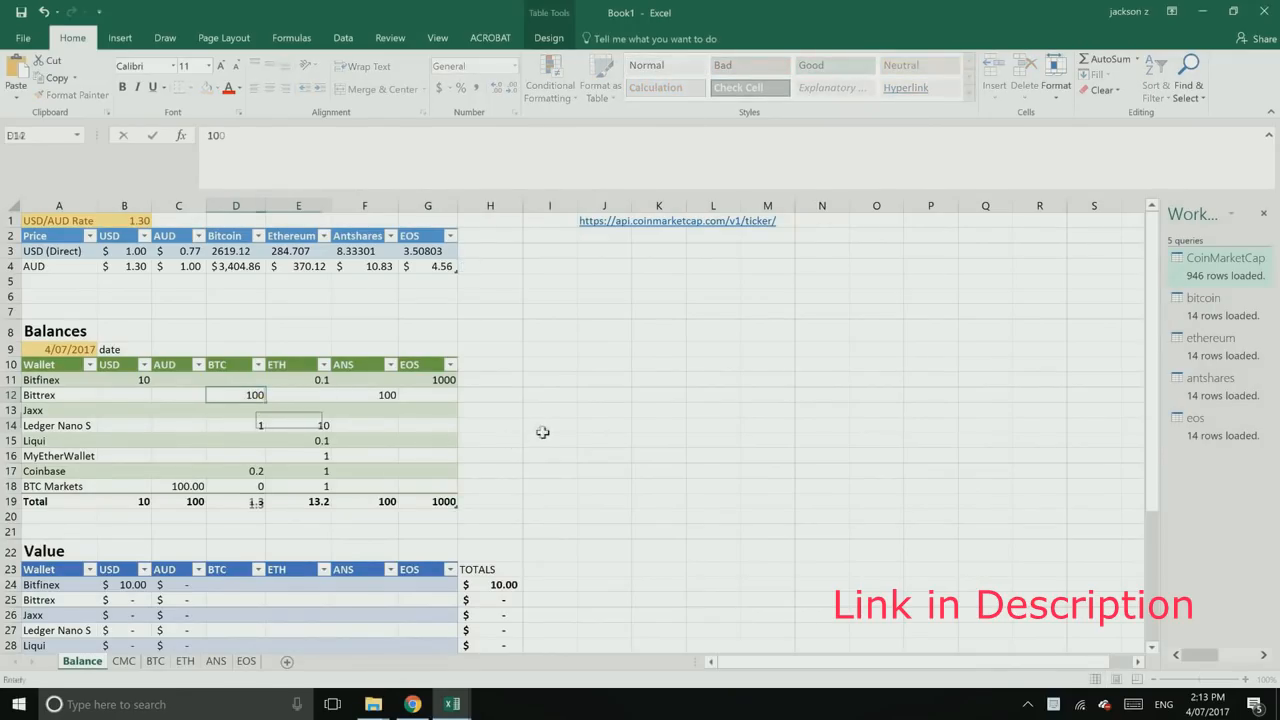
Step: Set the Bittrex BTC balance in cell D12 to 1
left_click(250, 392)
type("1")
left_click(531, 440)
Step: Calculate the Bitfinex BTC value in cell D24 of the Value table with the formula =D11*D3
scroll(366, 484, "down", 3)
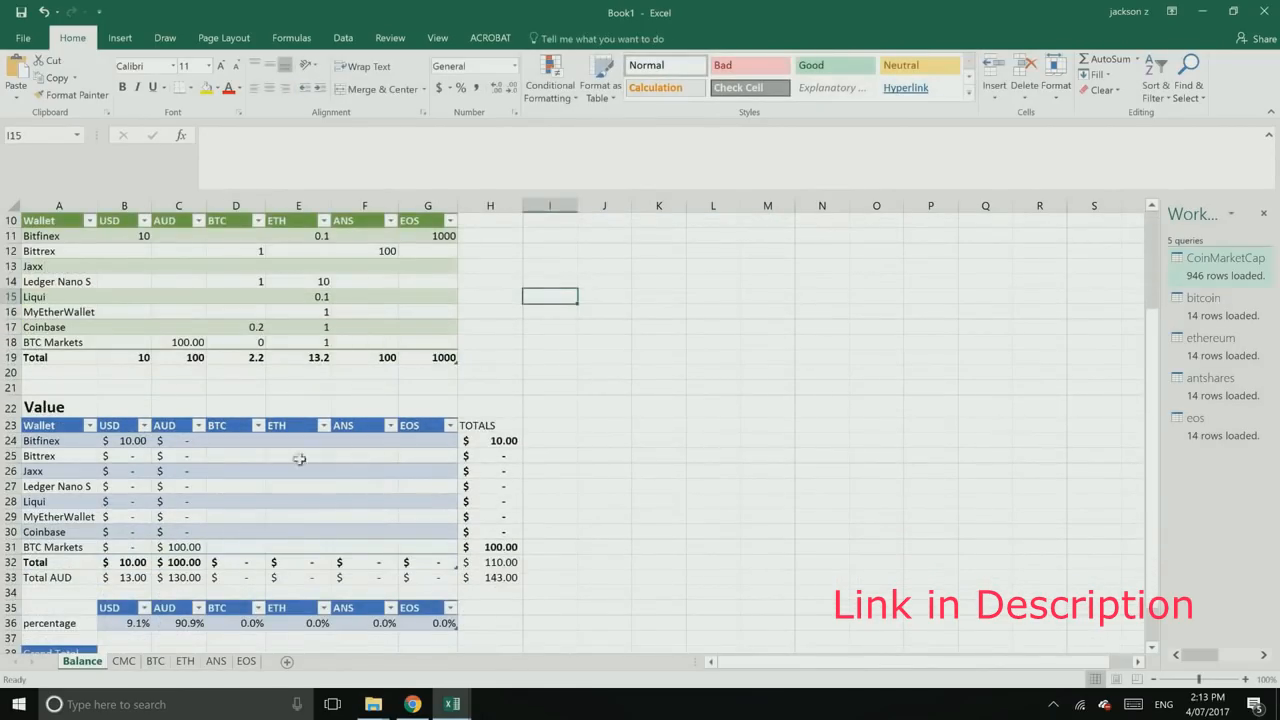
left_click(237, 440)
scroll(656, 401, "up", 1)
scroll(656, 401, "up", 2)
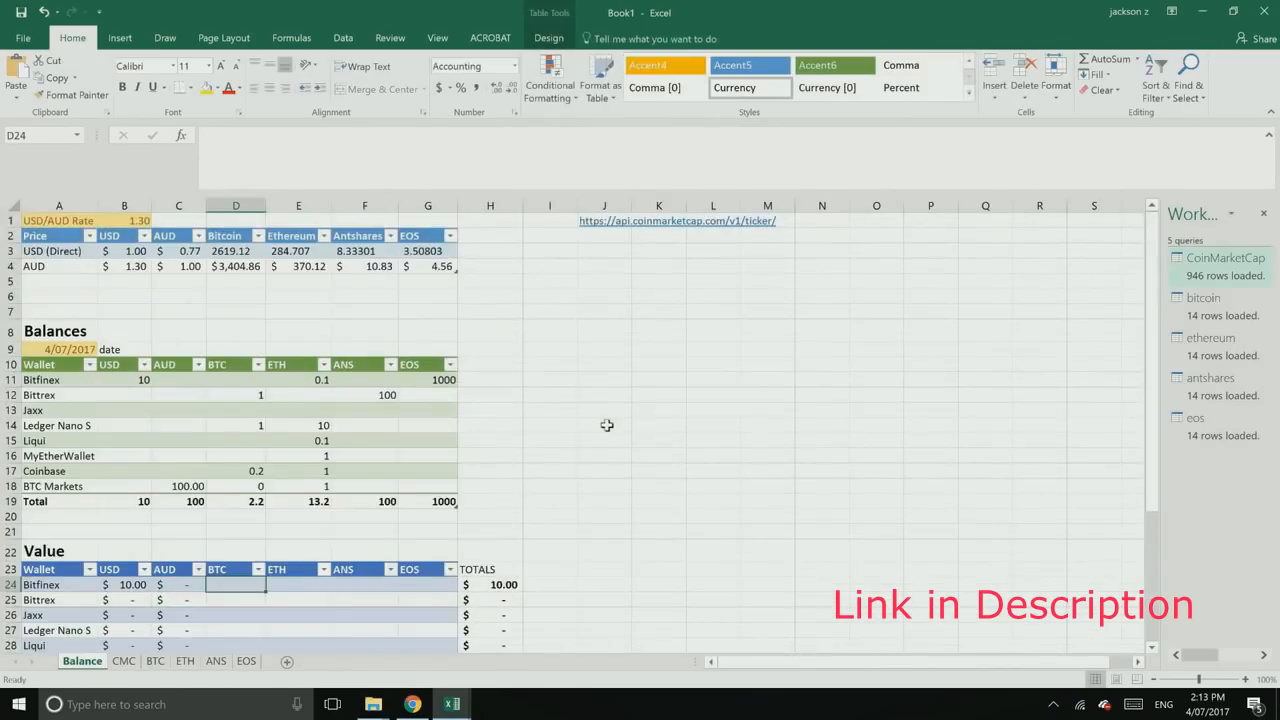
scroll(588, 423, "down", 1)
type("=")
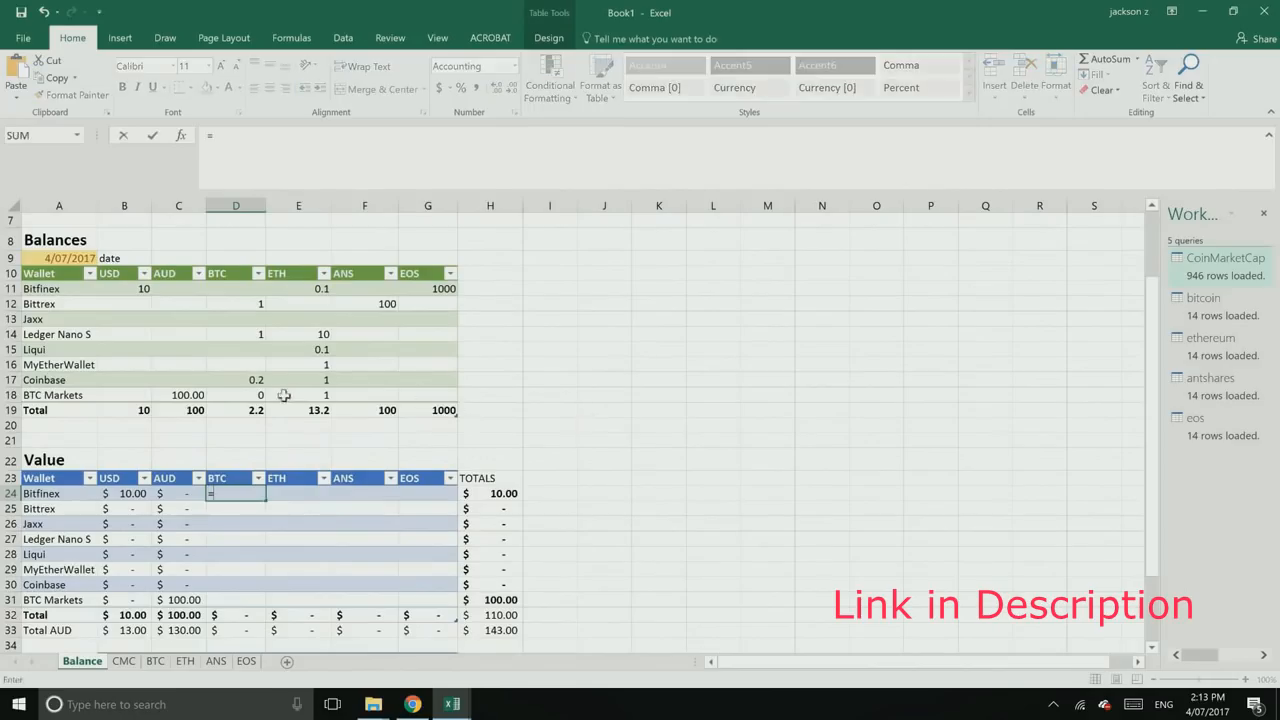
scroll(316, 347, "up", 2)
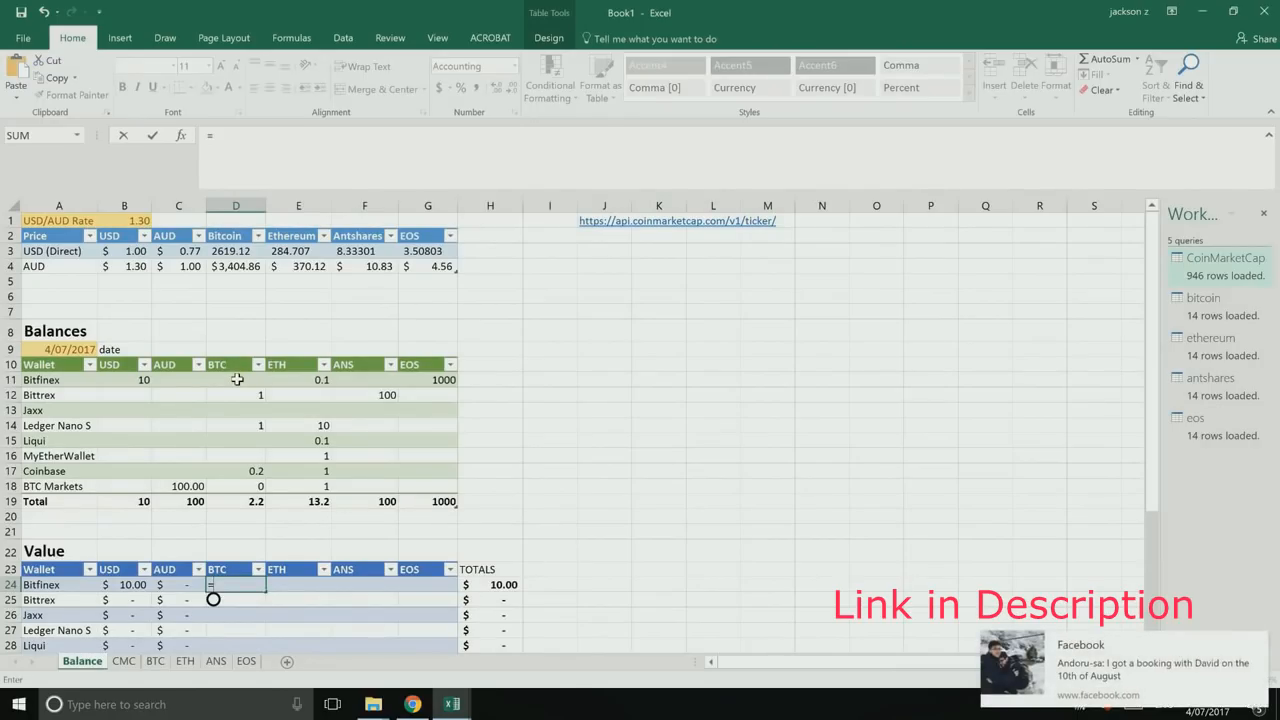
left_click(237, 379)
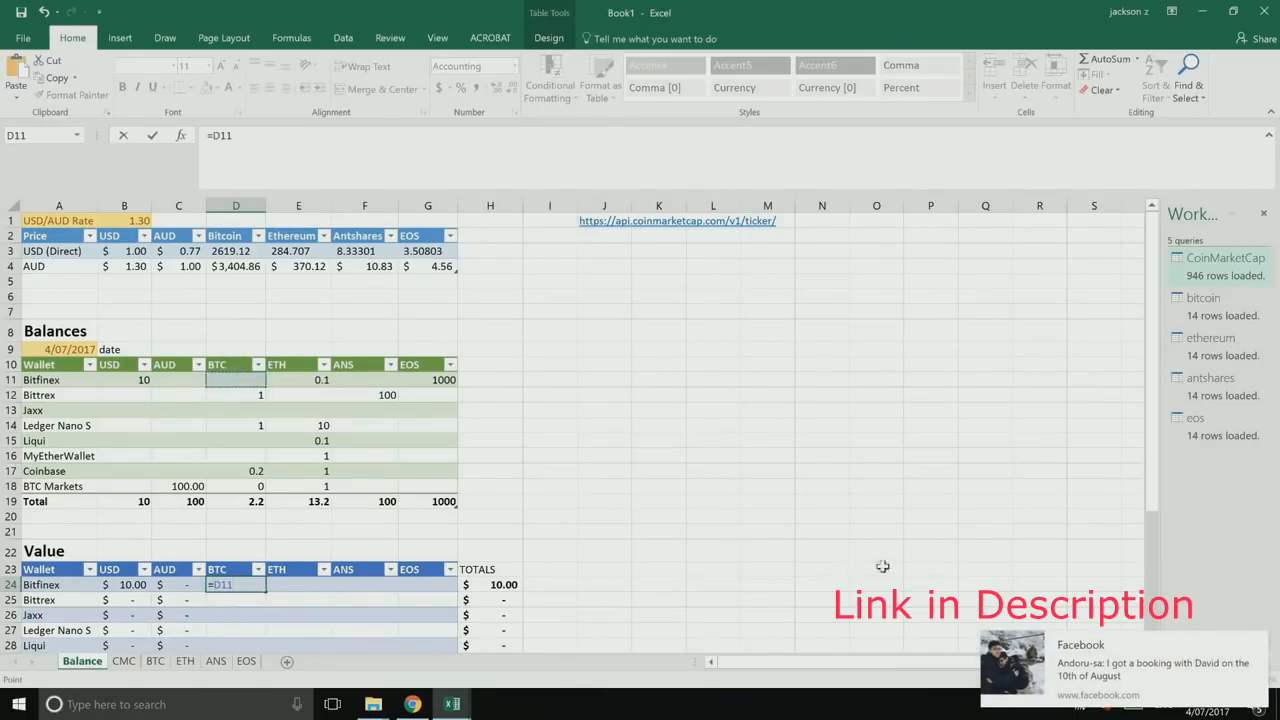
left_click(1256, 644)
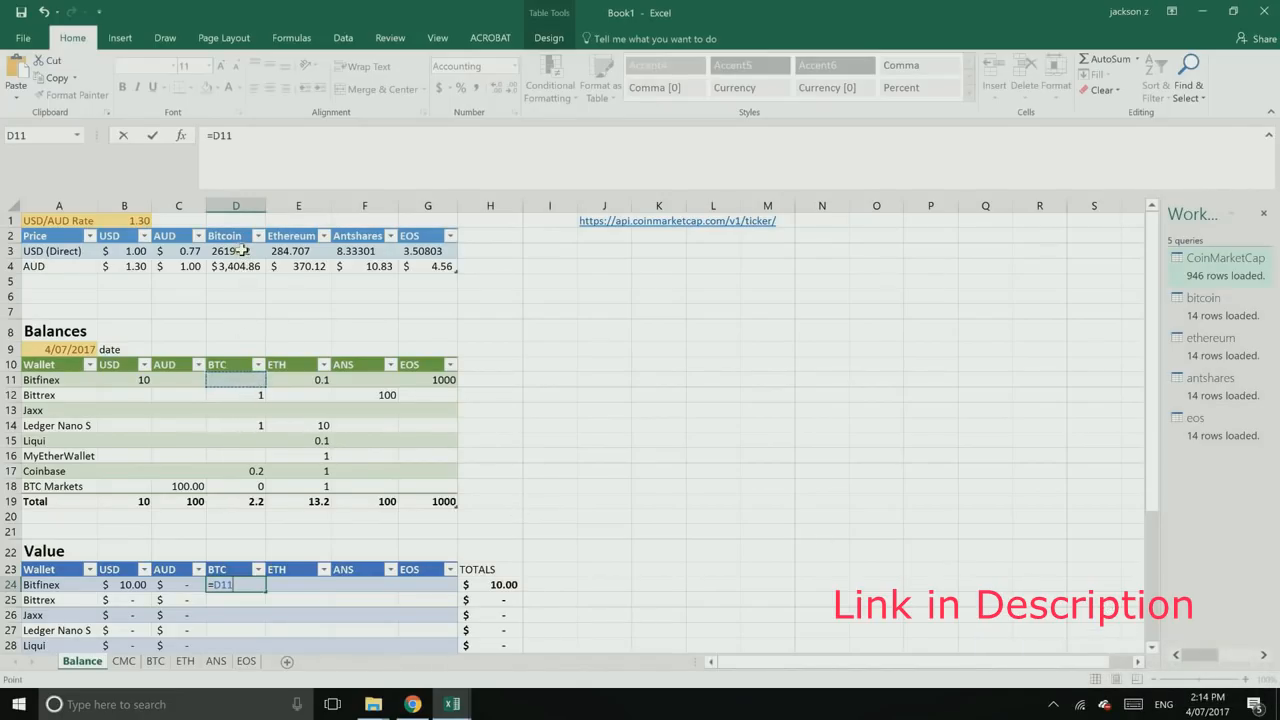
type("*")
left_click(240, 252)
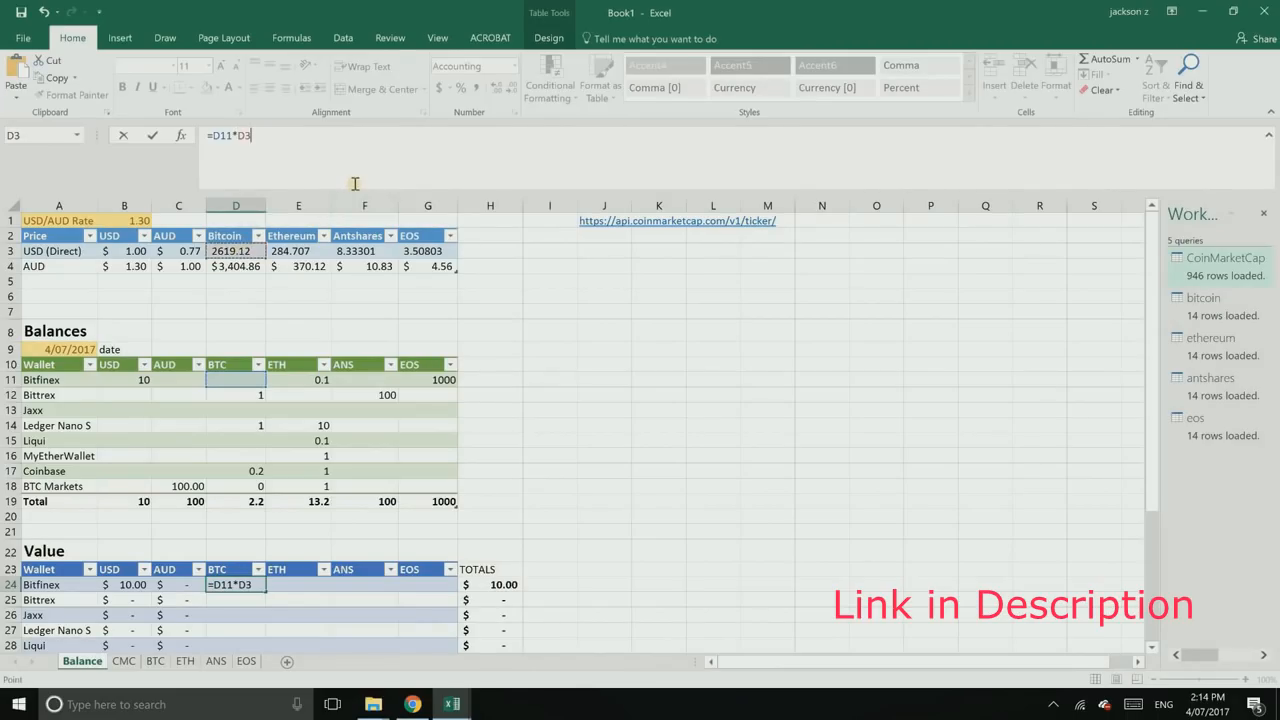
key("Return")
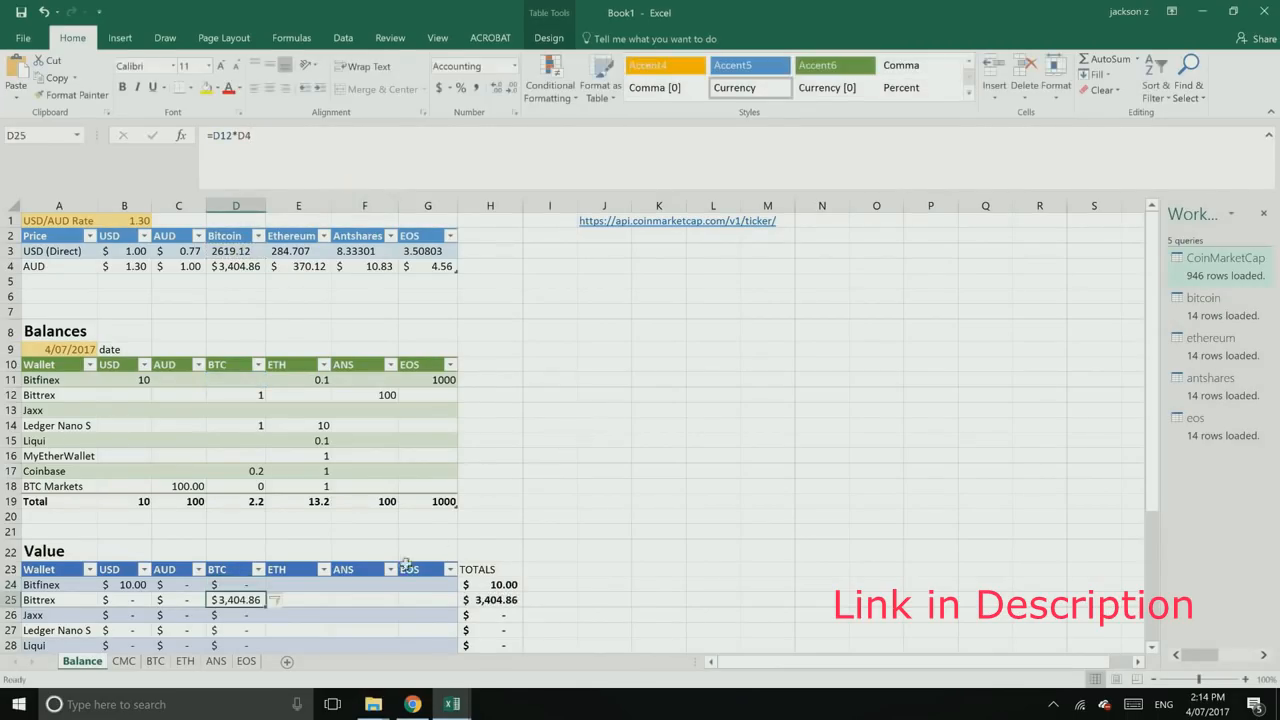
Step: Lock the price row in the Bitfinex BTC value formula in cell D24, making it =D11*D$3
scroll(440, 550, "down", 1)
scroll(480, 534, "down", 1)
key("Up")
scroll(349, 317, "up", 2)
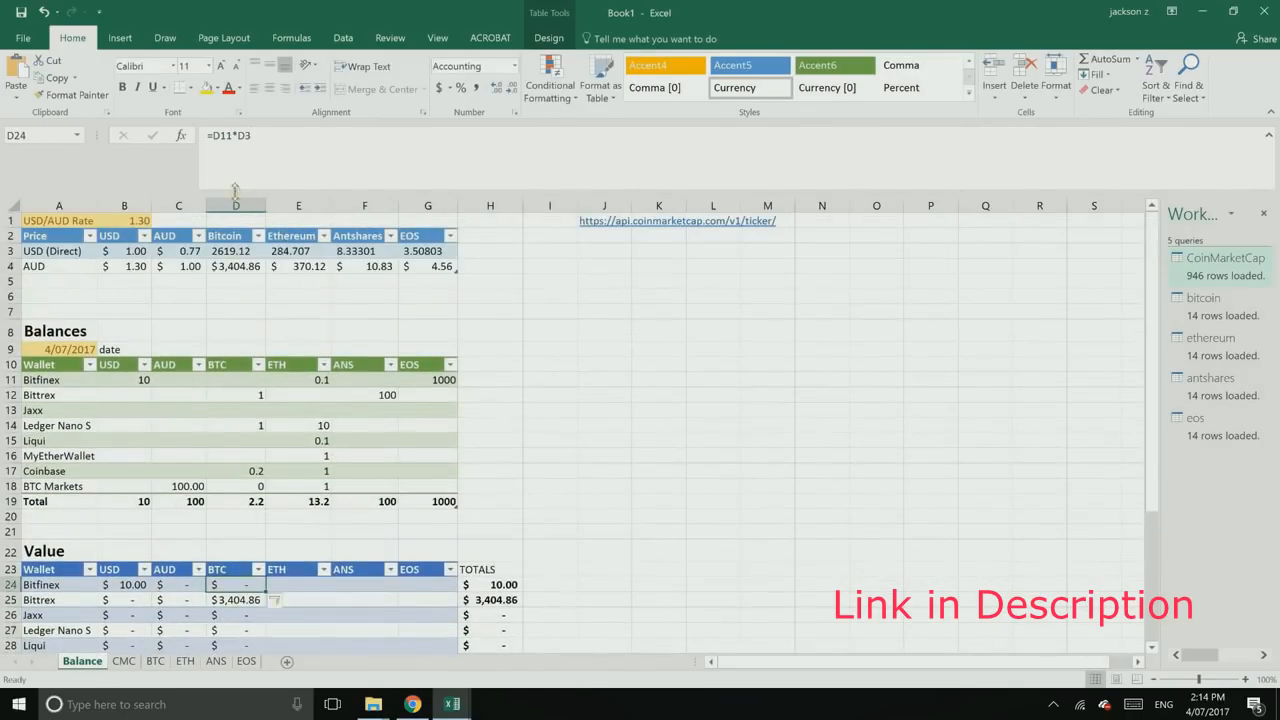
left_click(246, 137)
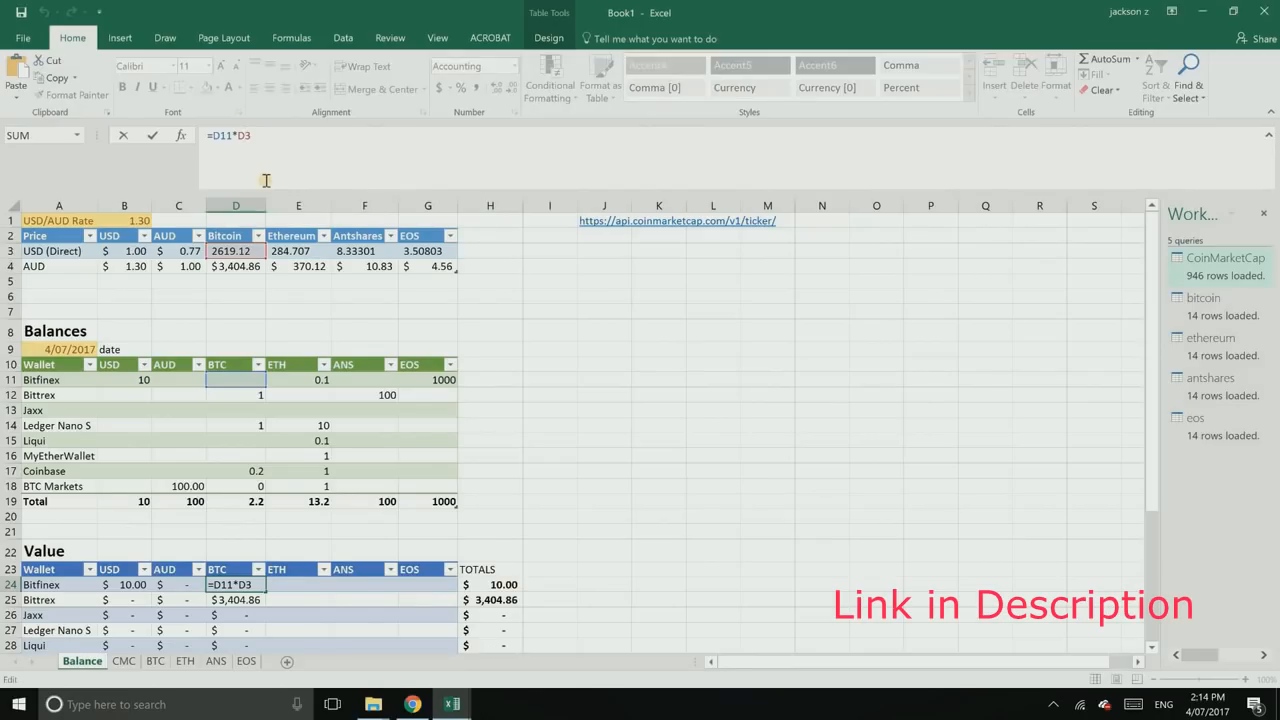
type("$")
key("Return")
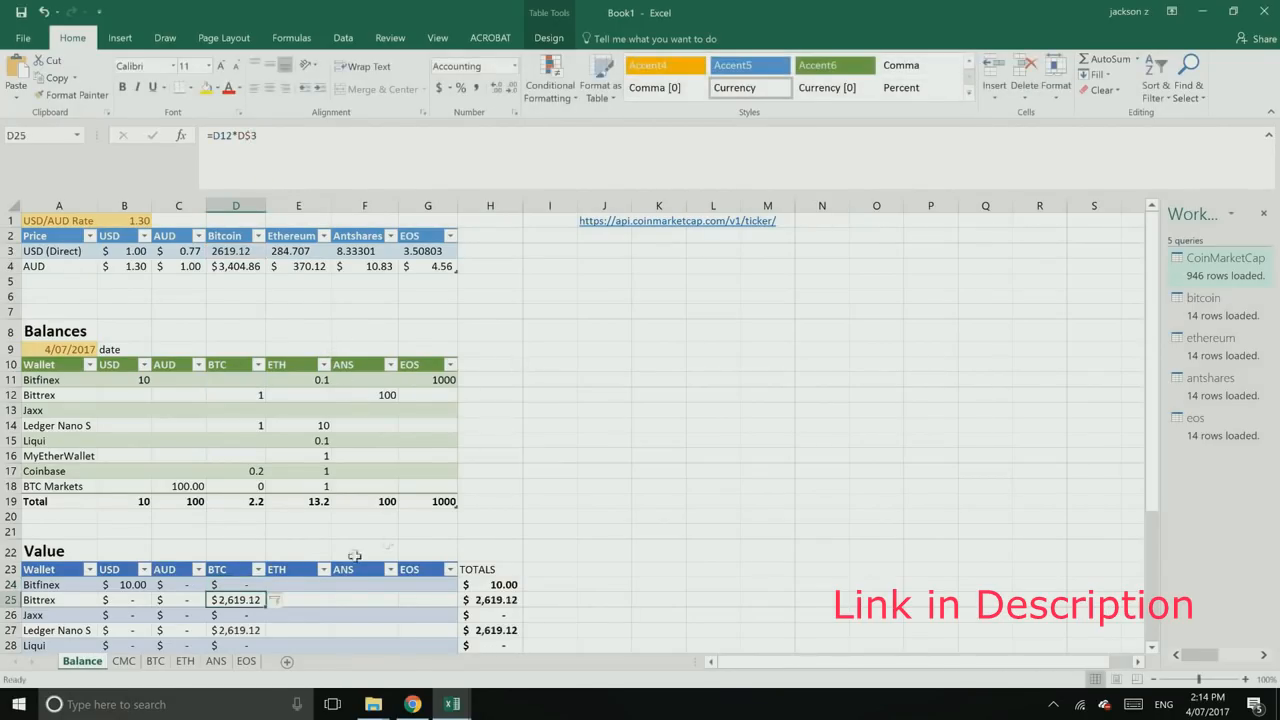
Step: Examine the formula in cell D24 and its row-locked reference to the Bitcoin USD price in D3
scroll(355, 556, "down", 1)
scroll(252, 302, "up", 1)
key("Up")
left_click(236, 254)
left_click(239, 267)
left_click(243, 282)
key("Down")
key("Down")
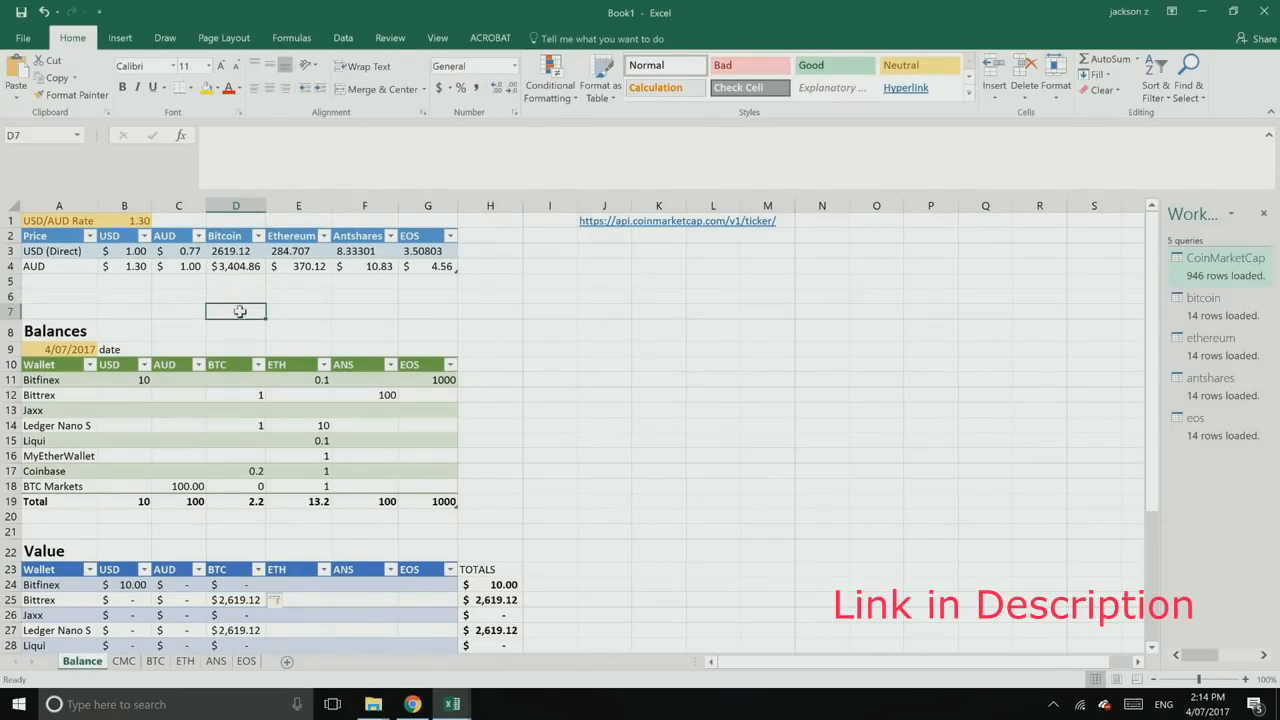
left_click_drag(240, 282, 240, 311)
left_click(333, 316)
left_click(243, 590)
left_click(266, 162)
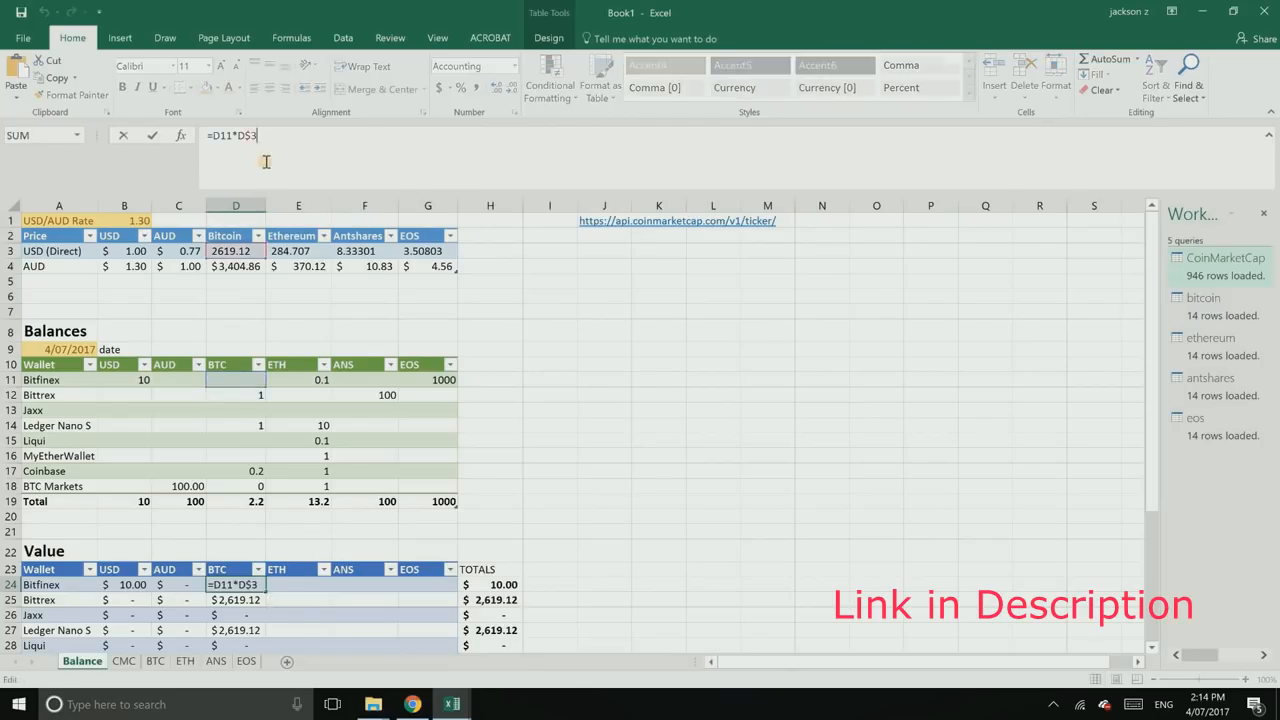
left_click_drag(253, 136, 245, 136)
left_click(232, 571)
left_click(242, 587)
Step: Copy the BTC value formula from D24 across to the EOS column and down through the BTC Markets row
scroll(700, 410, "down", 3)
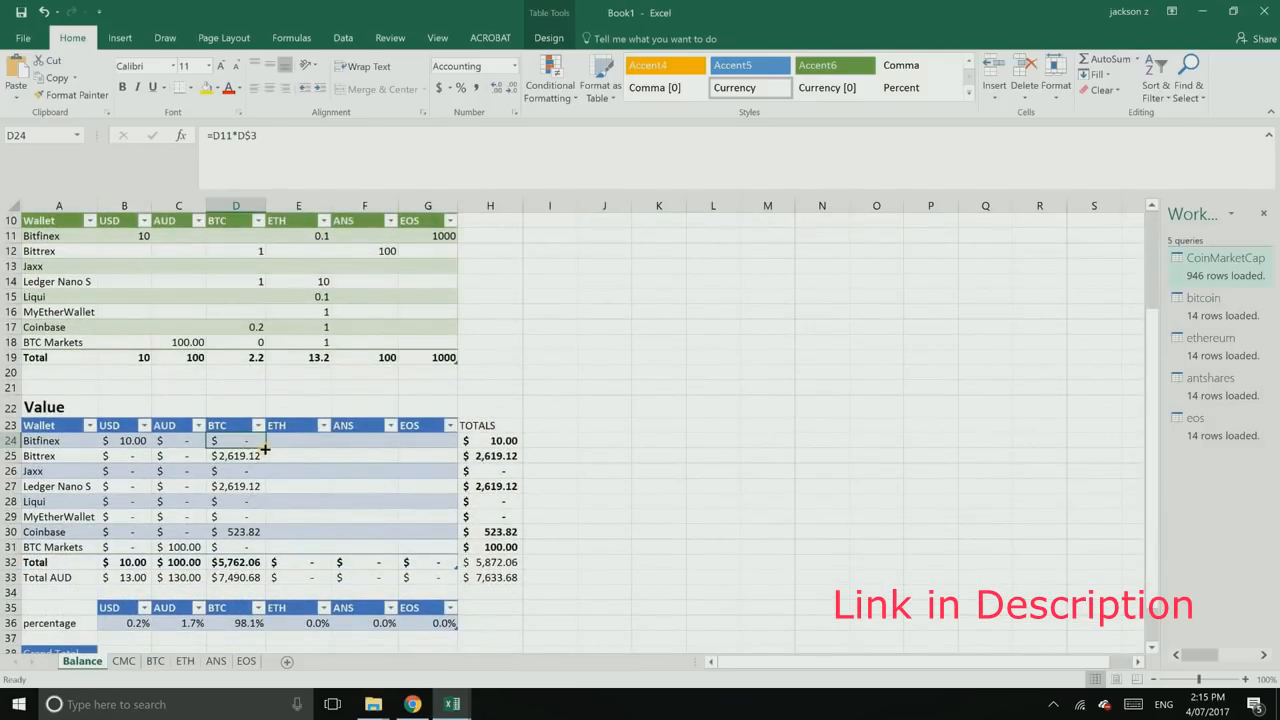
left_click_drag(265, 447, 450, 512)
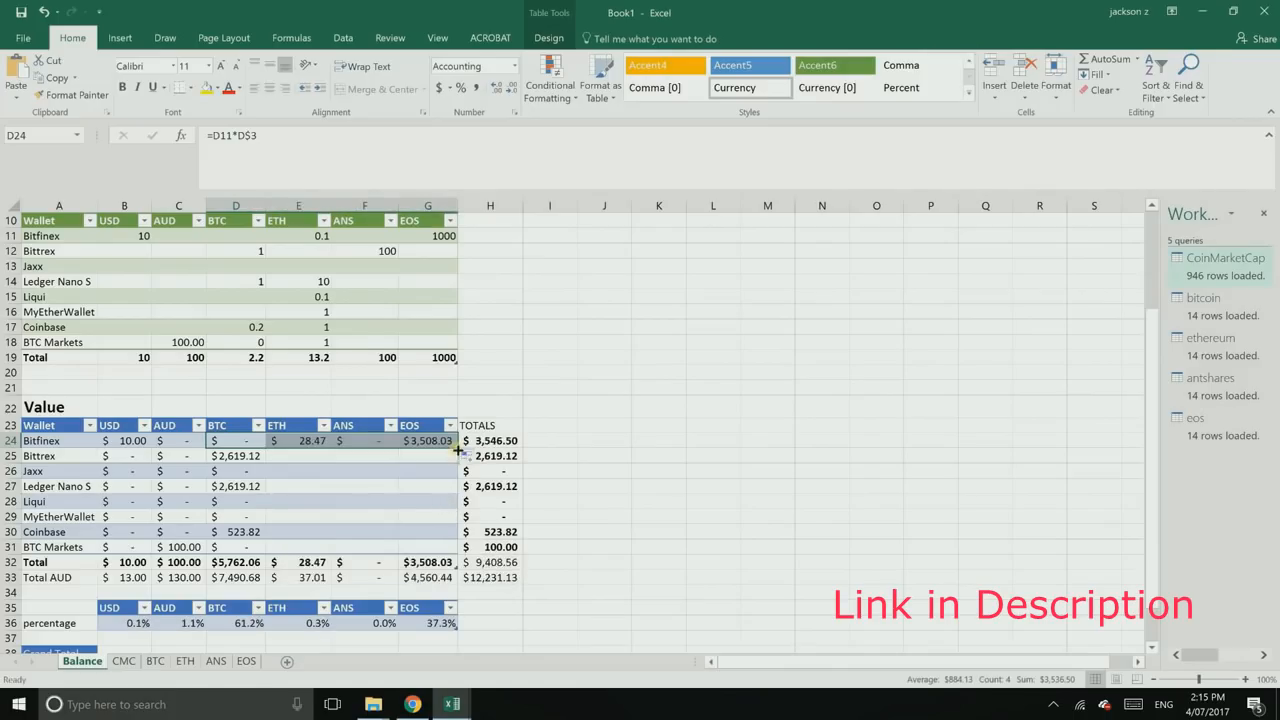
left_click(412, 469)
left_click_drag(428, 441, 235, 441)
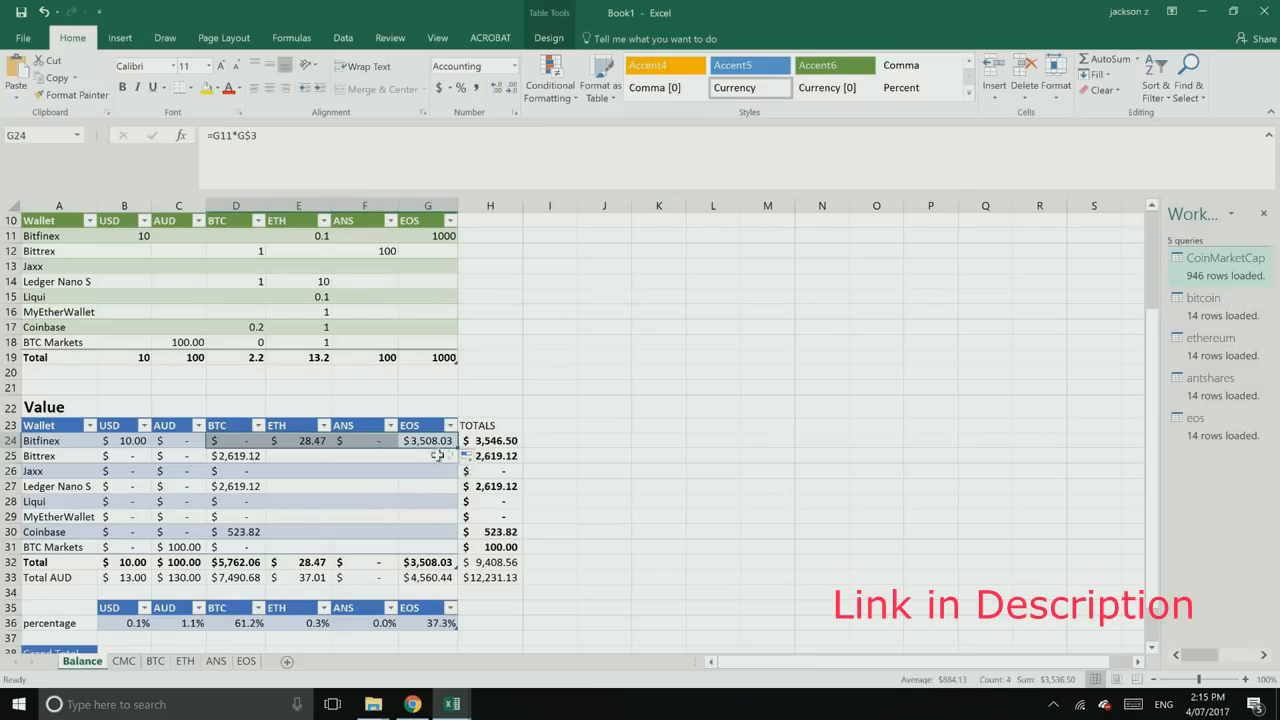
left_click_drag(458, 448, 458, 552)
left_click(586, 388)
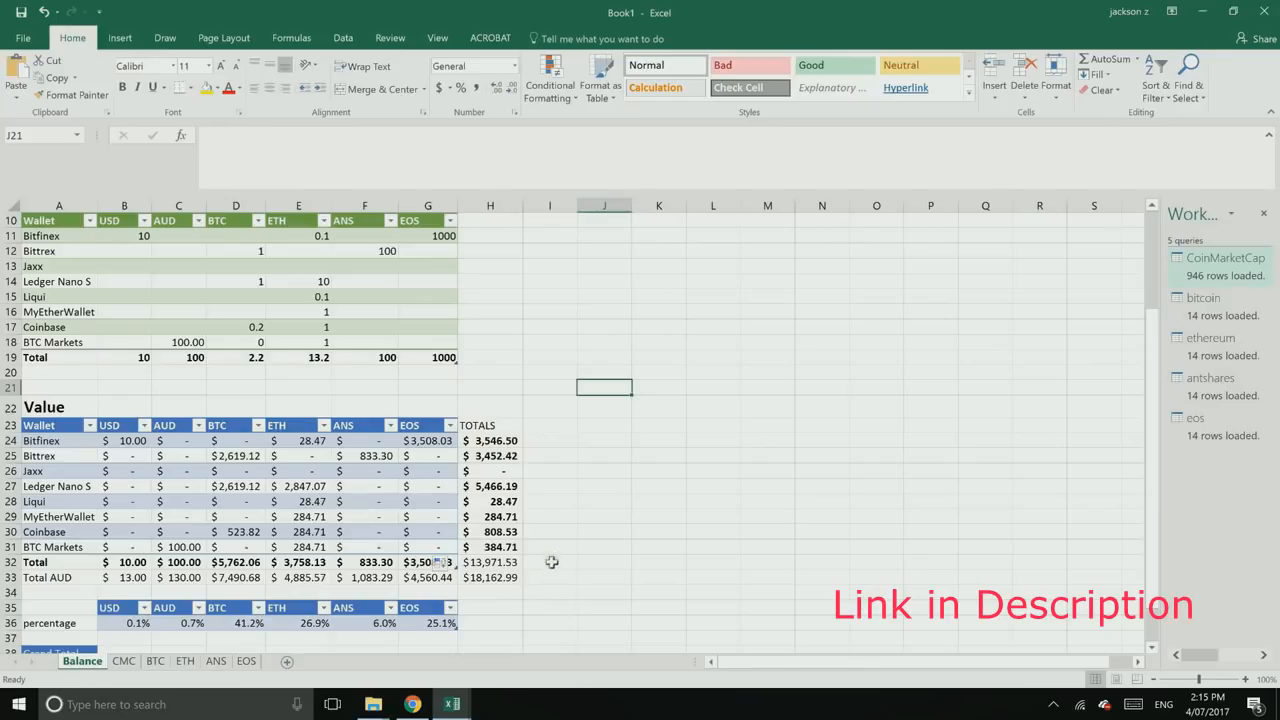
Step: Examine the value totals, the Grand Total and the percentage formula in cell B36
scroll(553, 561, "down", 2)
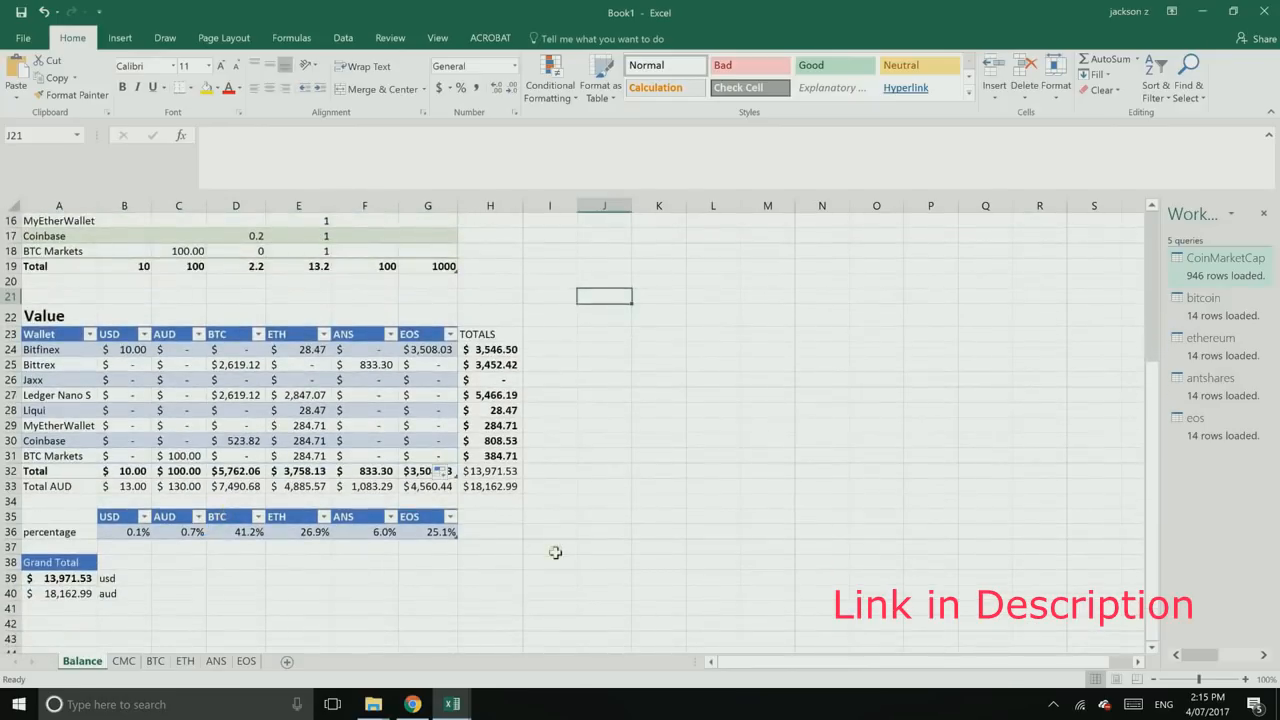
scroll(555, 552, "up", 5)
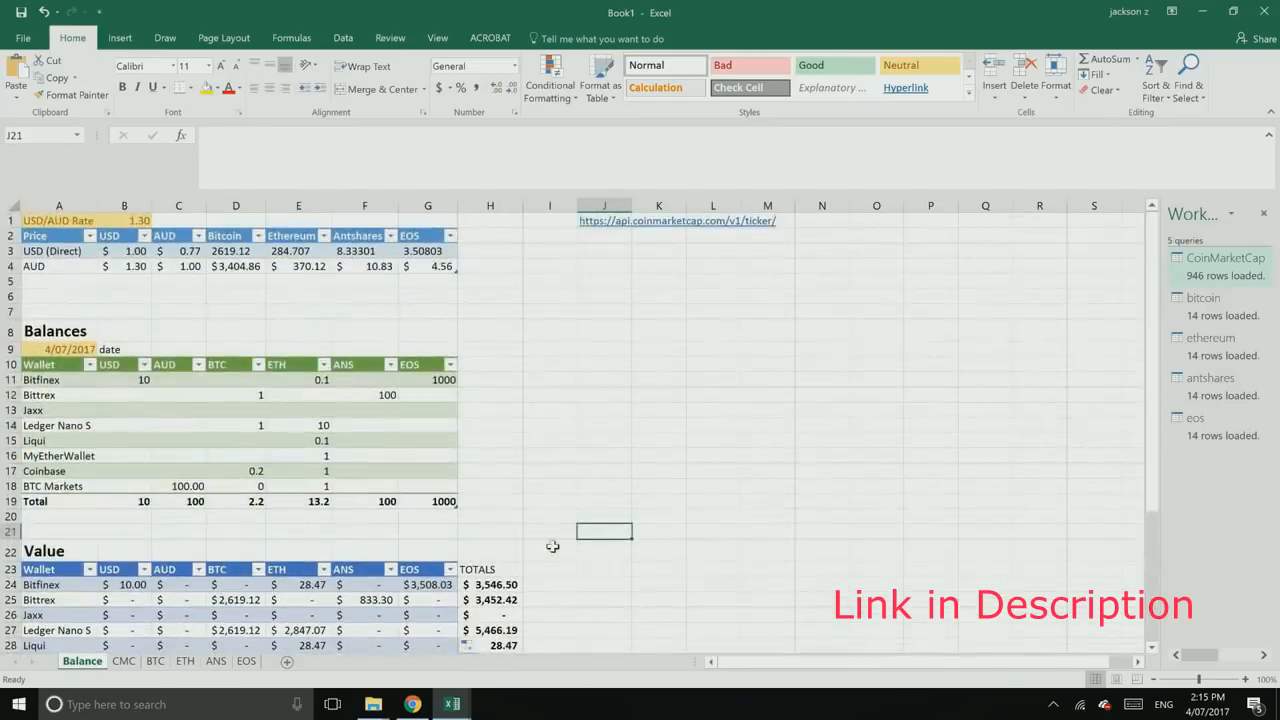
scroll(552, 550, "down", 4)
left_click(128, 577)
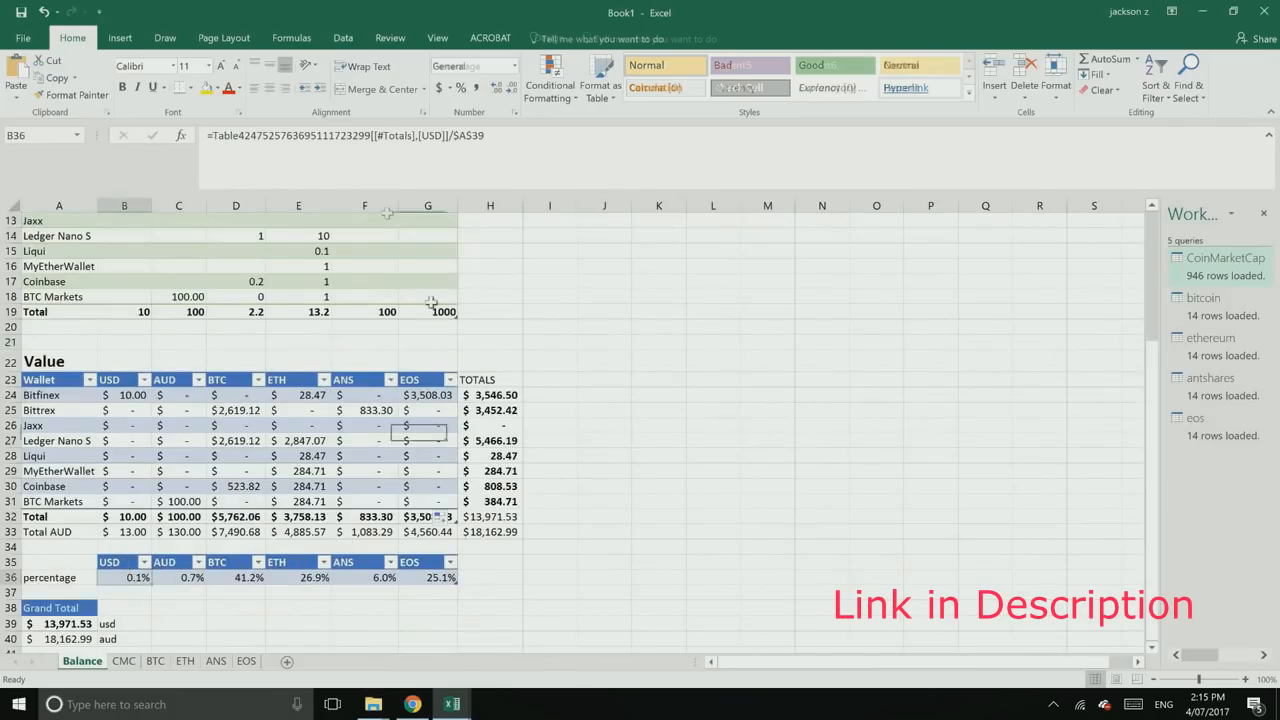
left_click(410, 164)
left_click(604, 575)
Step: Clear the Total row of the Value table in cells B32:G32
left_click_drag(130, 395, 418, 516)
left_click(131, 530)
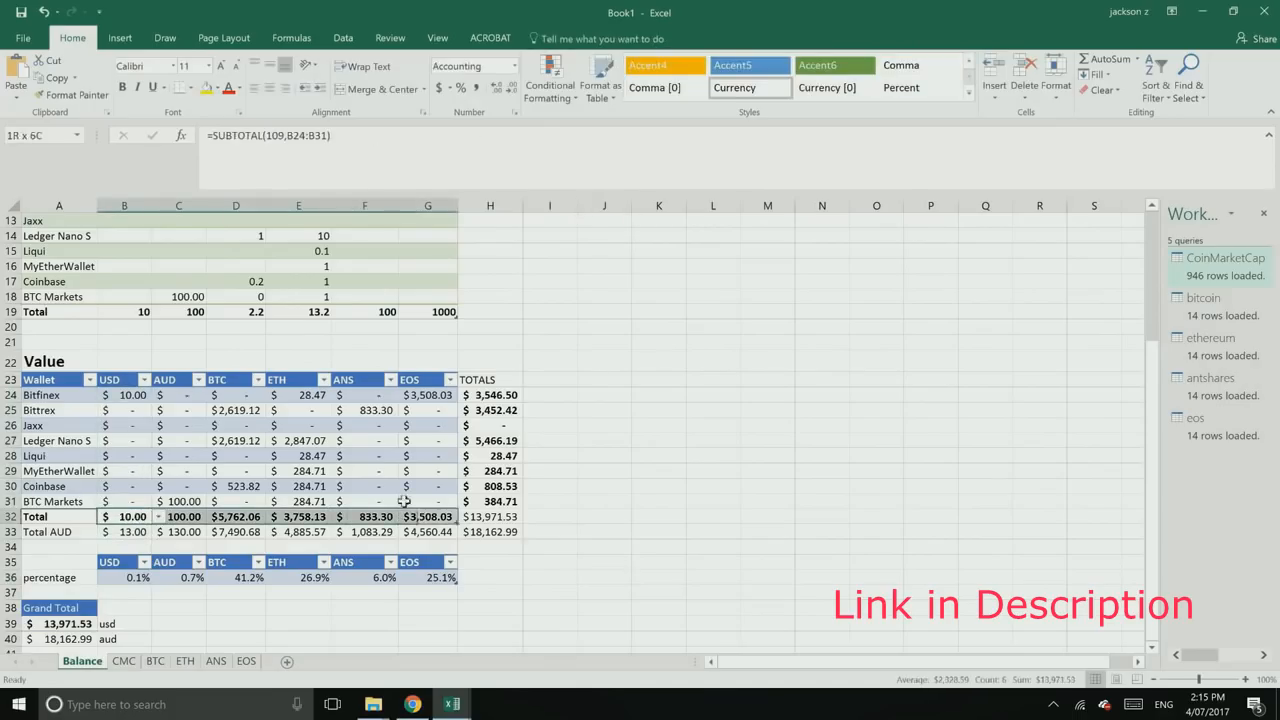
key("Delete")
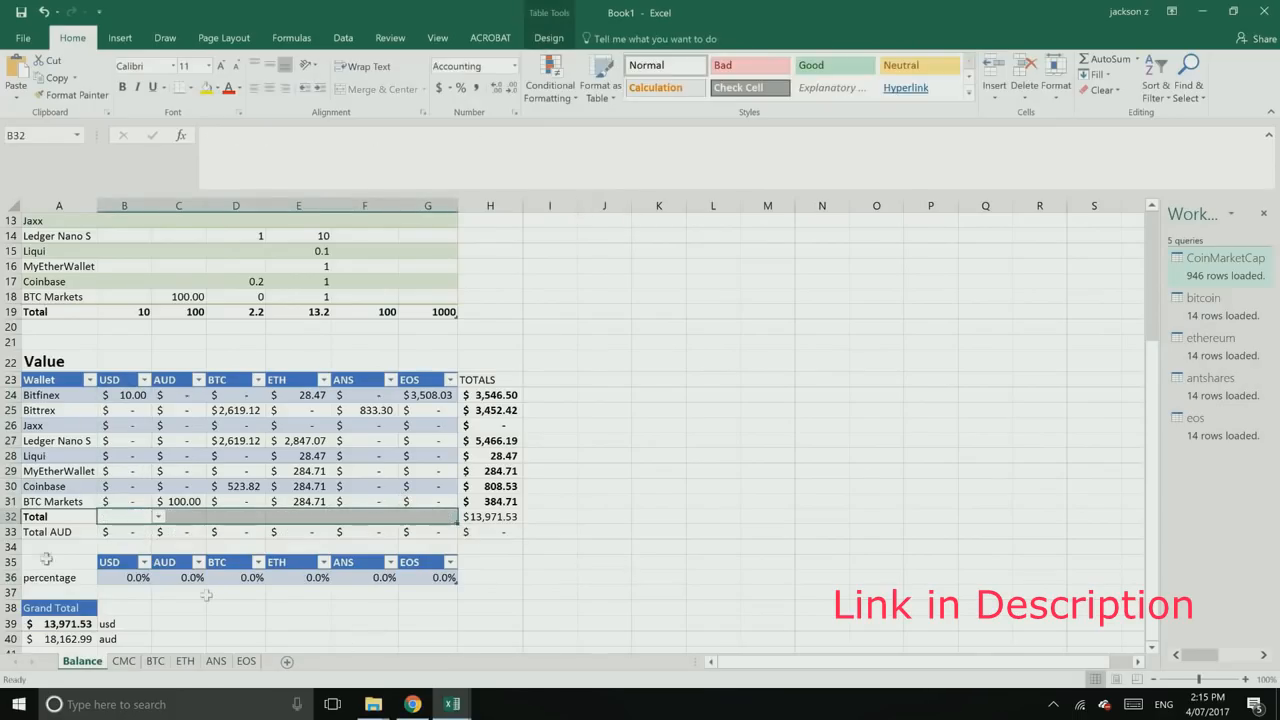
Step: Total the USD values in cell B32 with AutoSum and fill the sum across to the EOS column
left_click(124, 515)
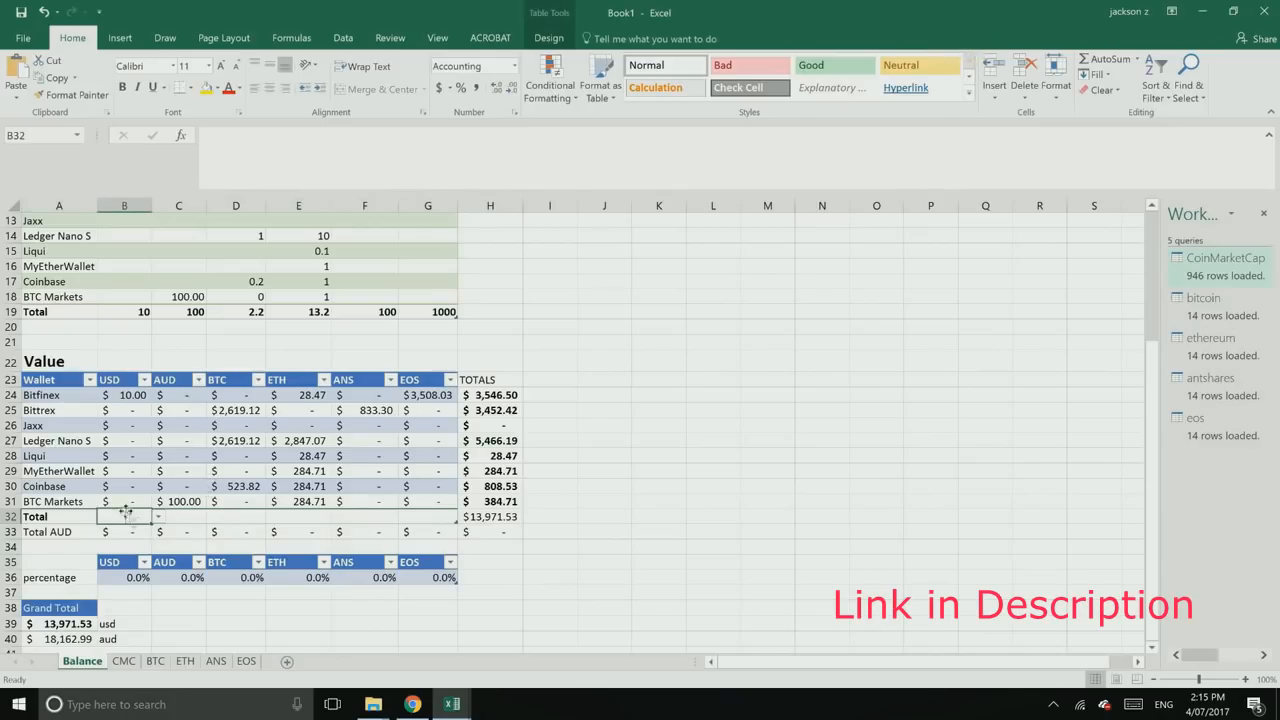
left_click(1095, 60)
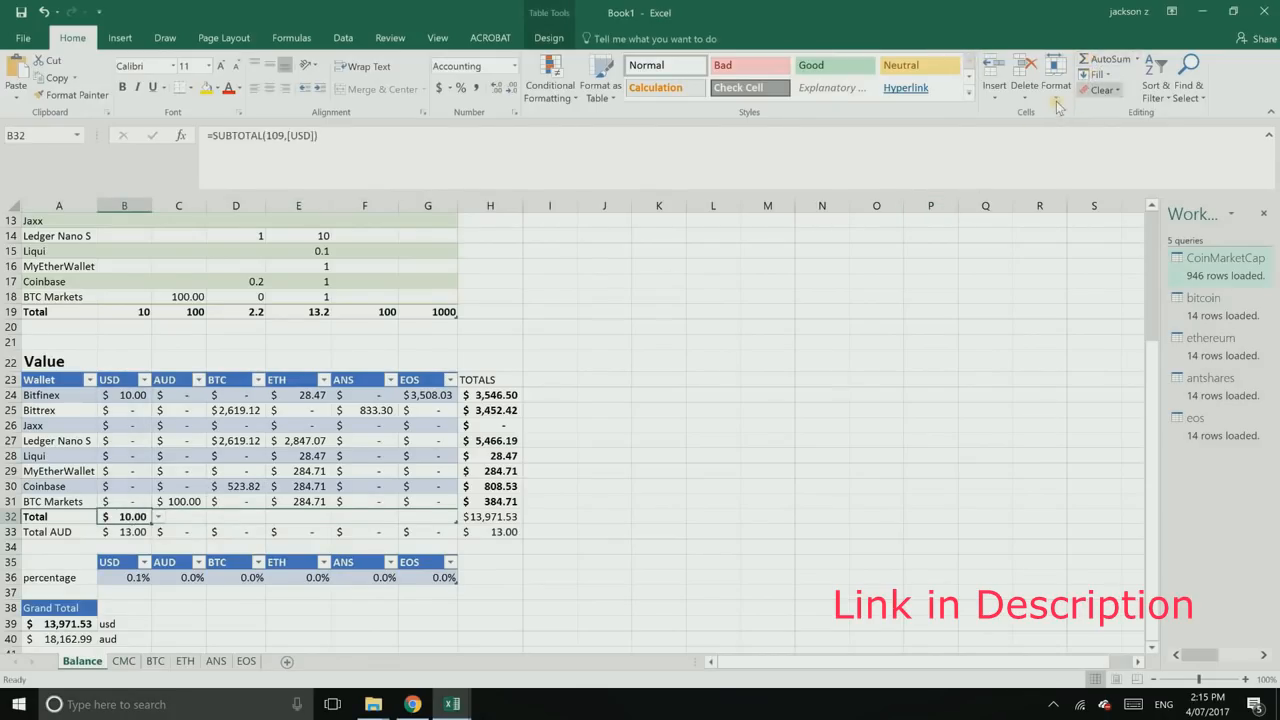
left_click_drag(160, 520, 440, 520)
left_click(569, 617)
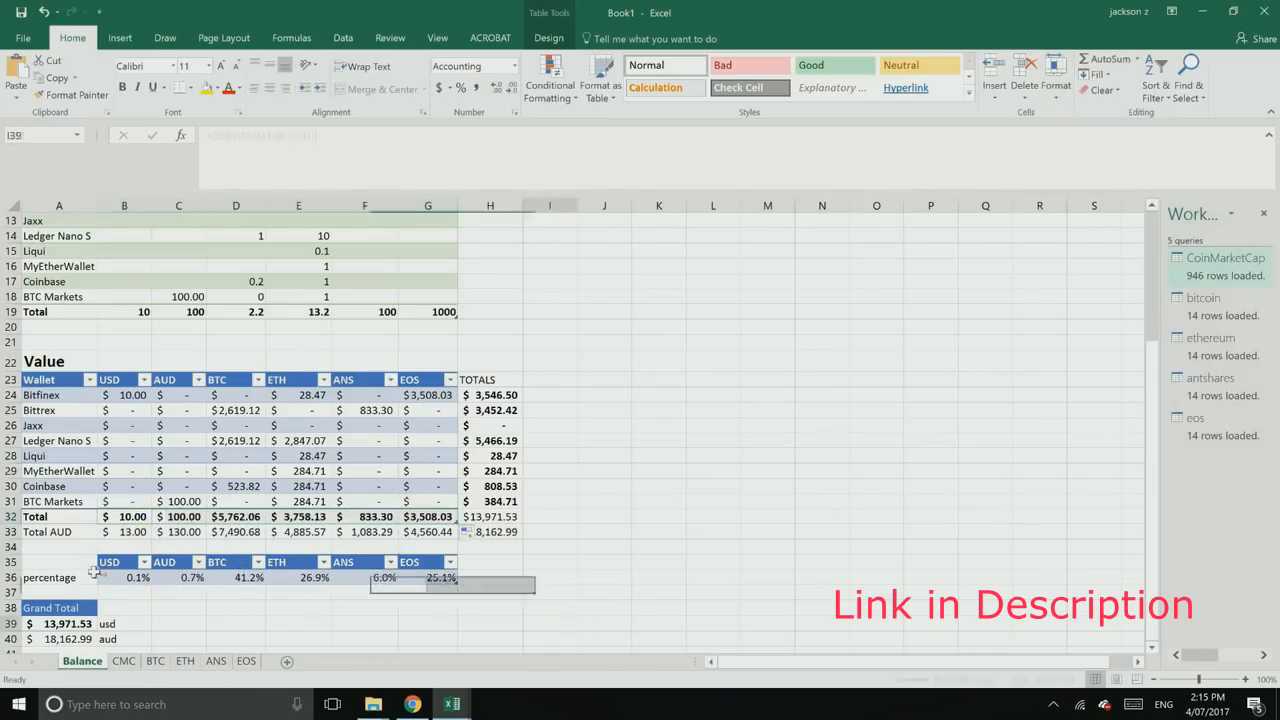
Step: Examine the Total AUD formula in cell B33 and the USD/AUD rate cell B1 that it refers to
left_click(80, 533)
key("Right")
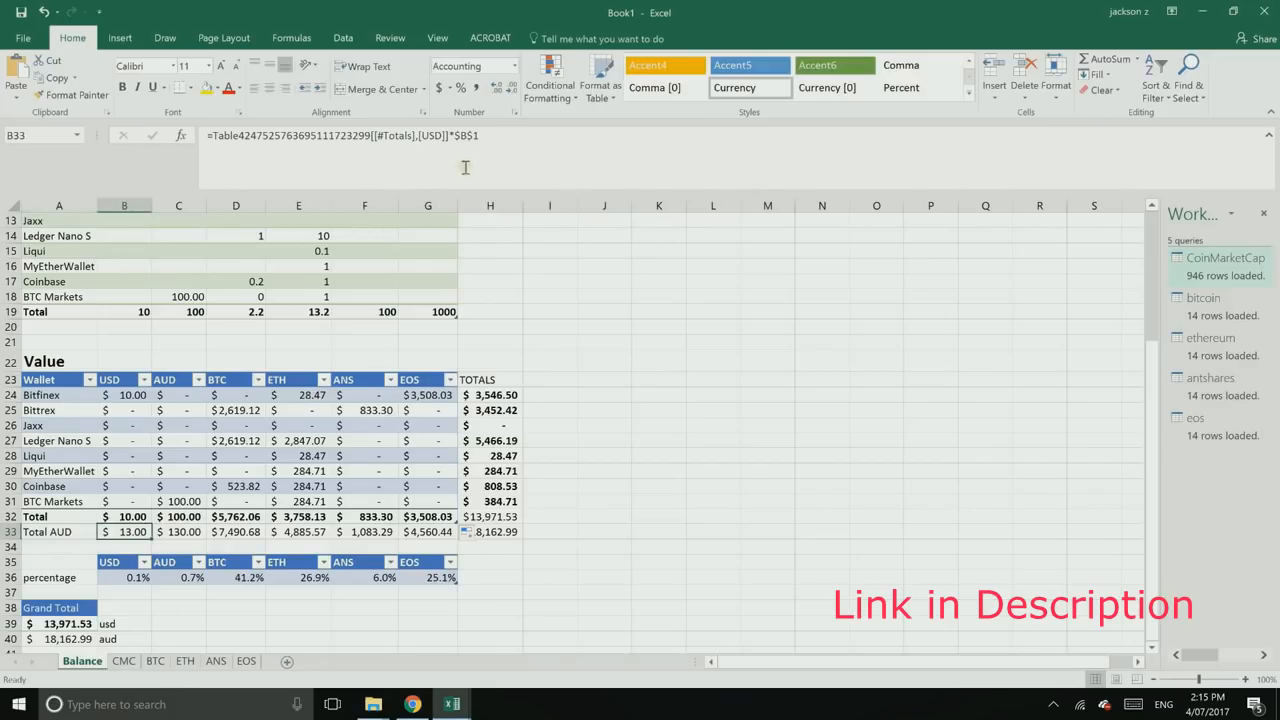
left_click(465, 163)
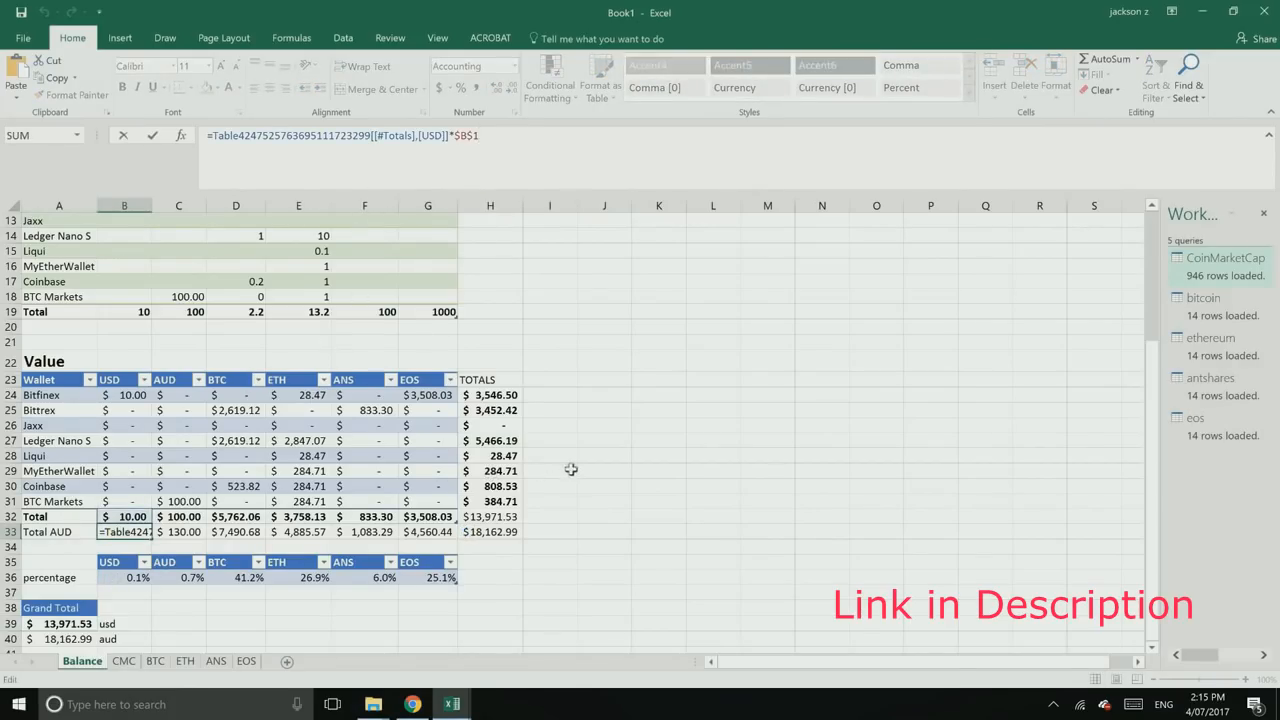
left_click_drag(1154, 488, 1141, 338)
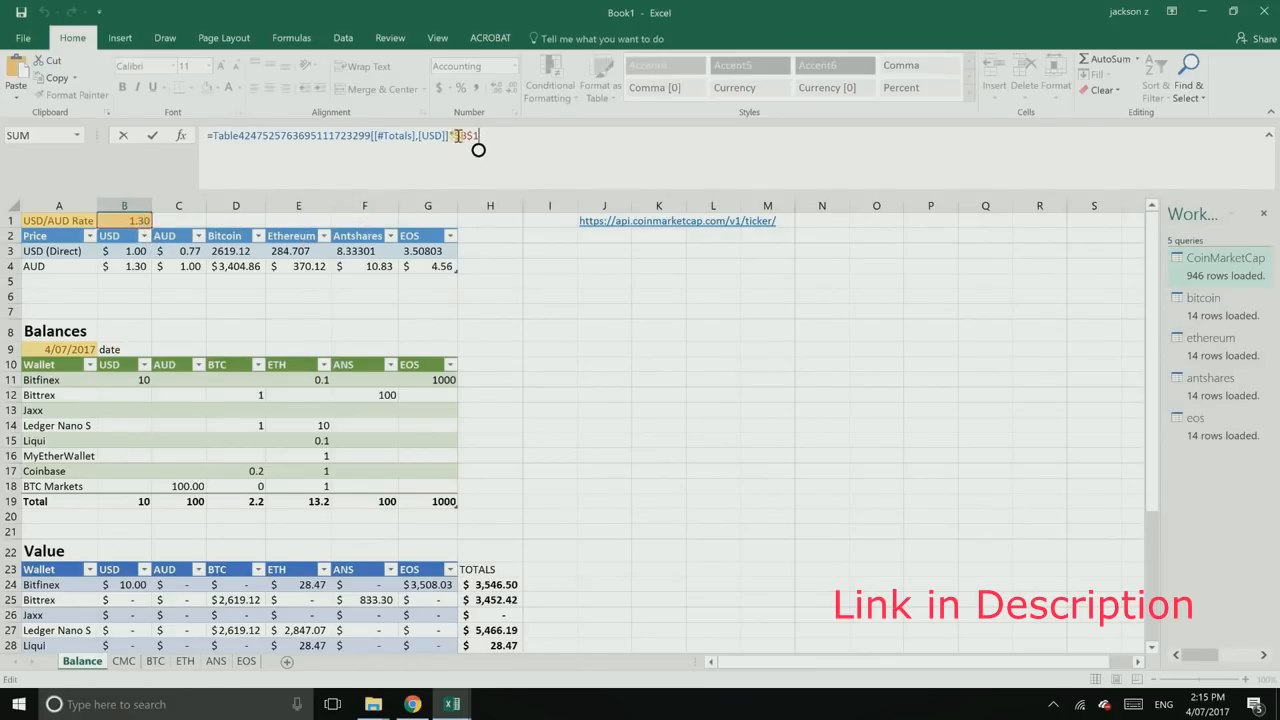
left_click_drag(1153, 390, 1139, 331)
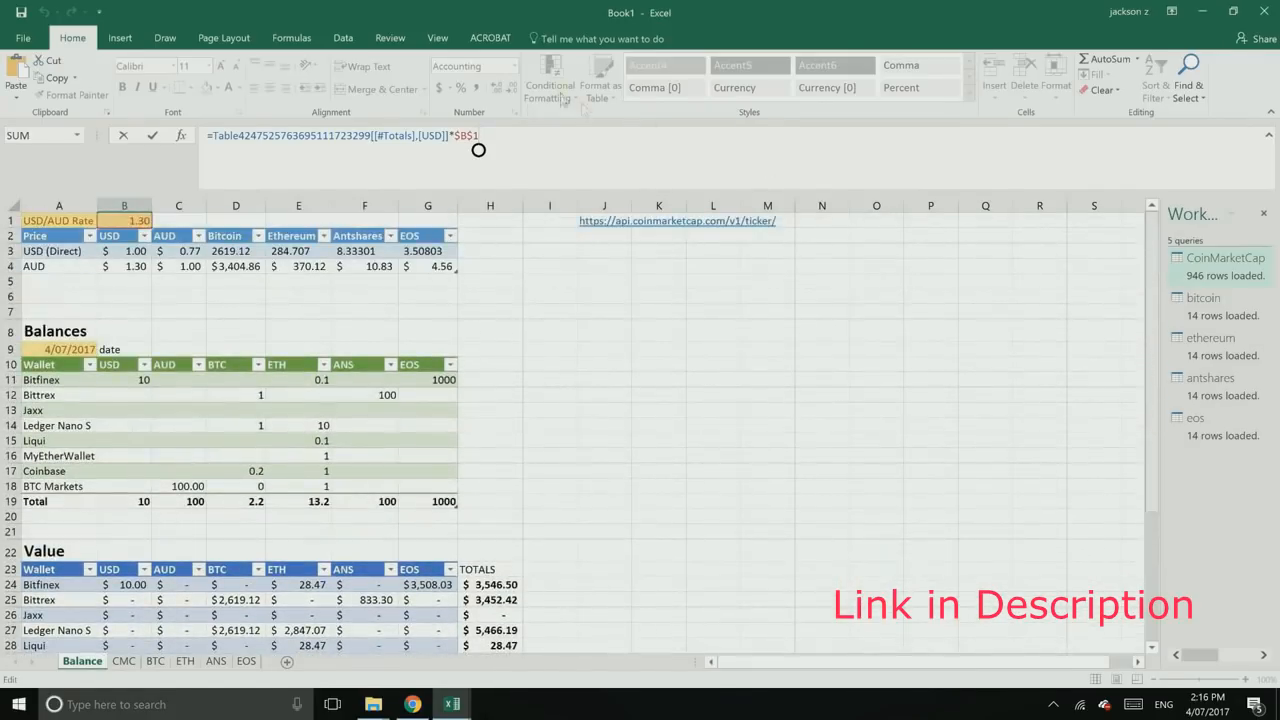
left_click_drag(461, 135, 455, 135)
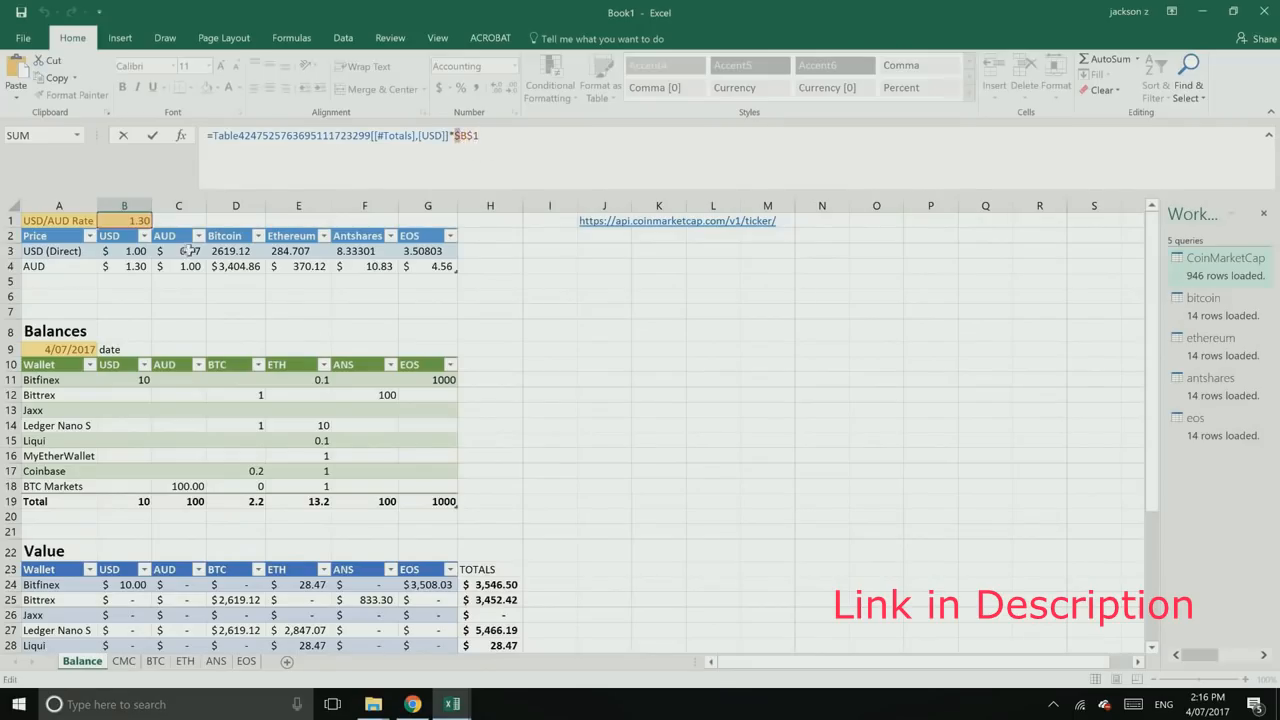
left_click(480, 153)
left_click(120, 220)
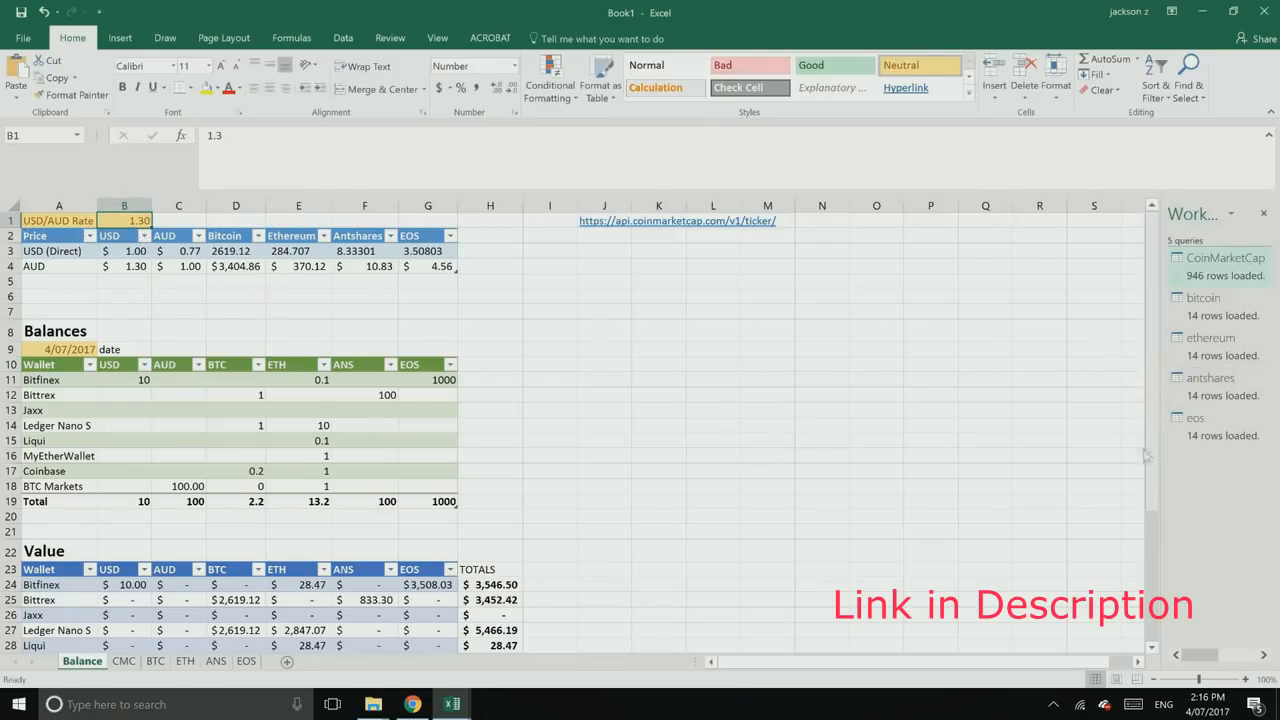
Step: Clear the Total AUD cells C33:G33 and fill the formula from B33 across to the EOS column
scroll(1145, 440, "down", 4)
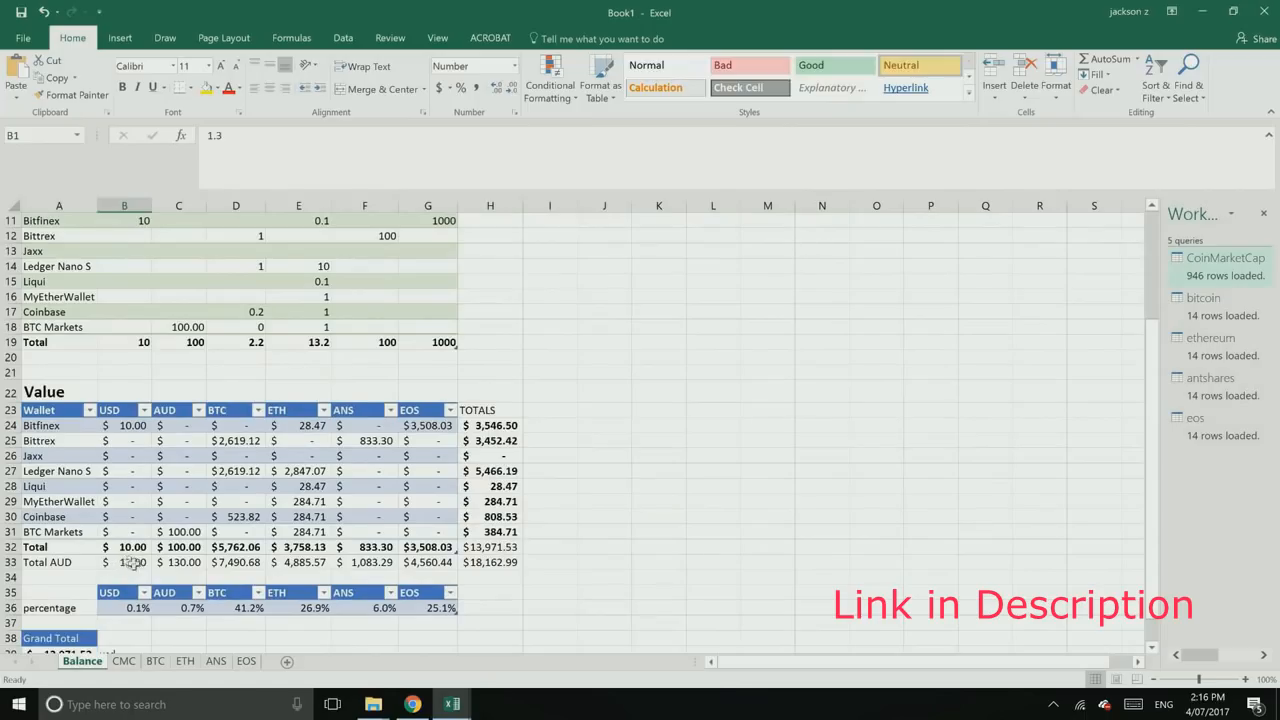
left_click(130, 562)
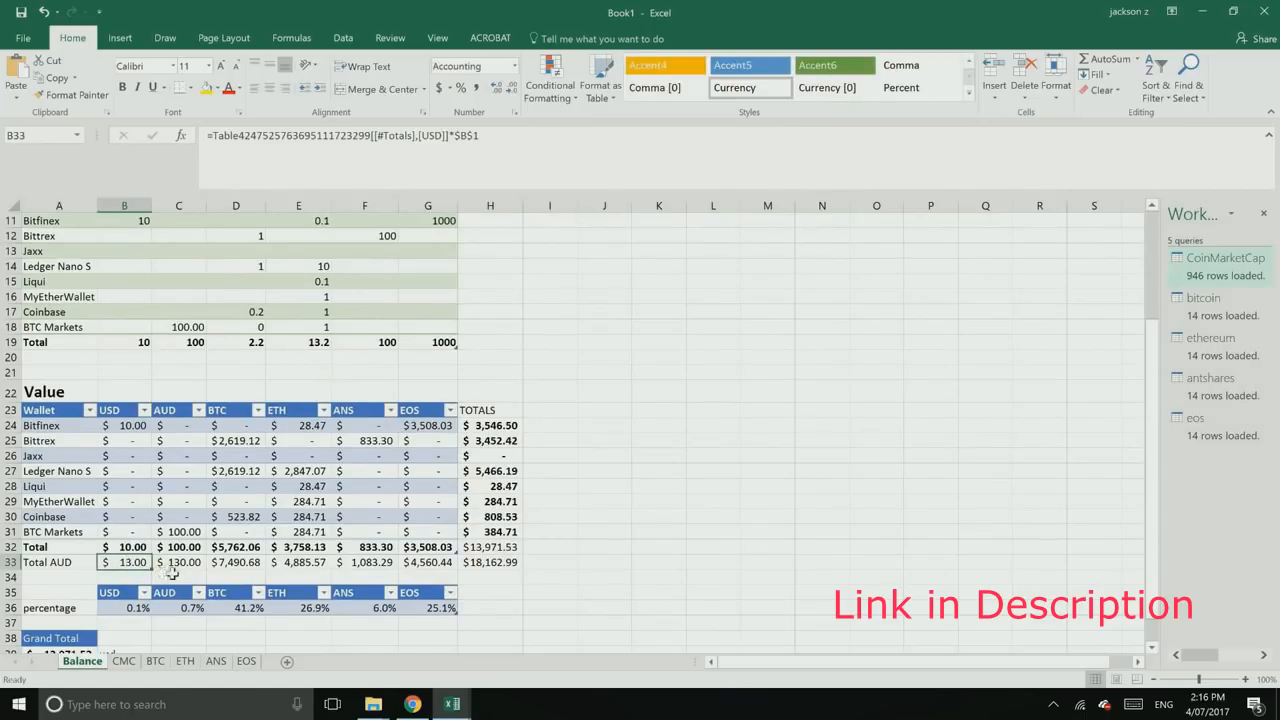
left_click_drag(175, 562, 438, 562)
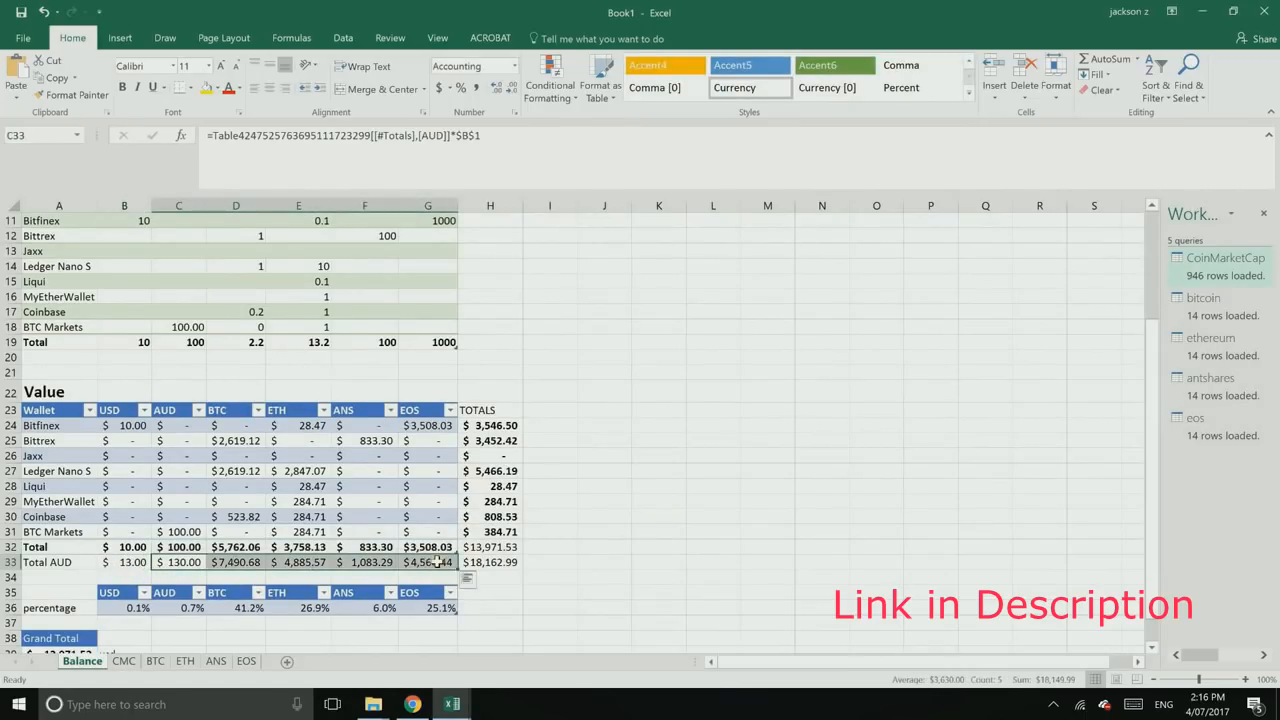
key("Delete")
left_click(135, 562)
left_click_drag(151, 569, 440, 566)
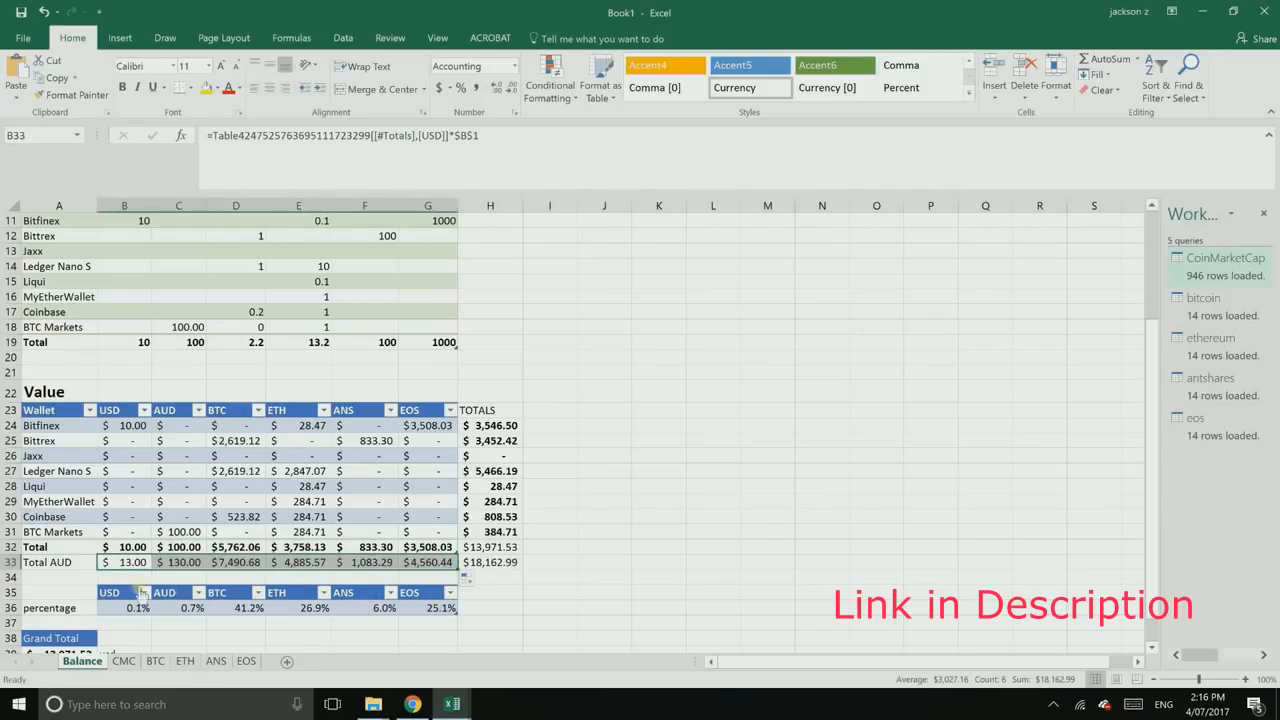
Step: Change the rate reference in B33 to the relative B1 and fill the formula across to the EOS column
left_click(124, 578)
left_click(133, 560)
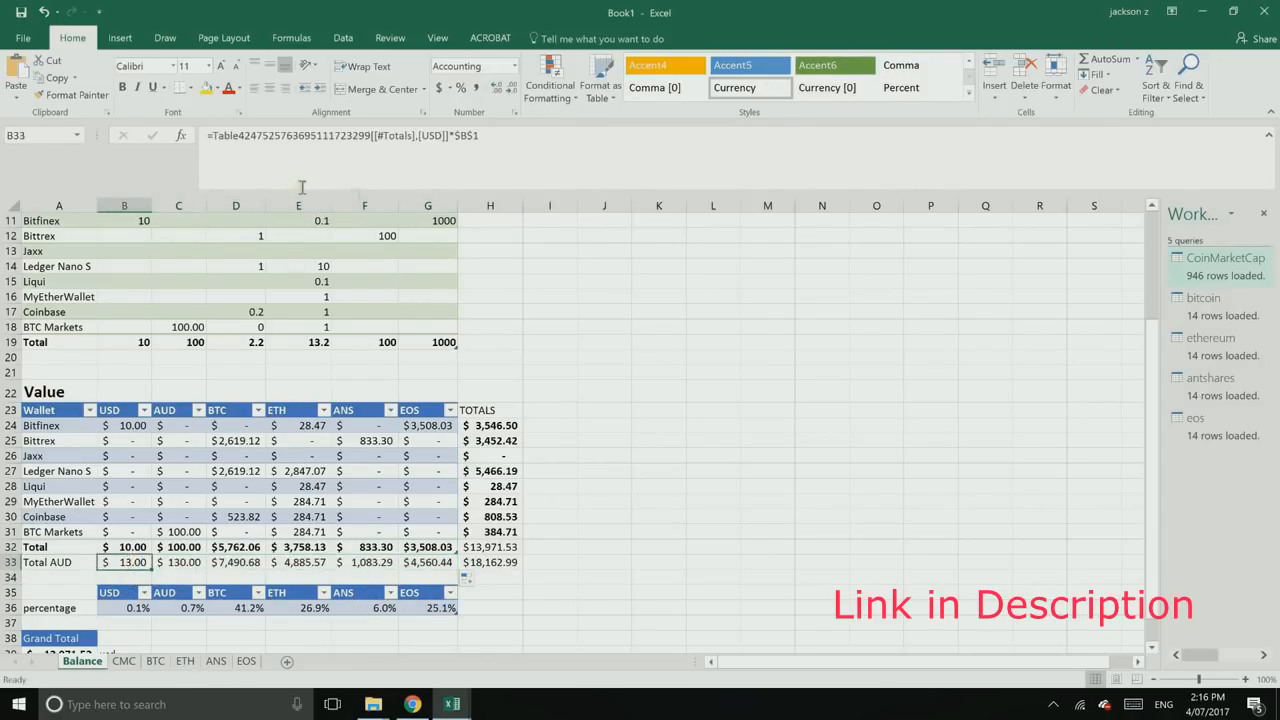
left_click(458, 134)
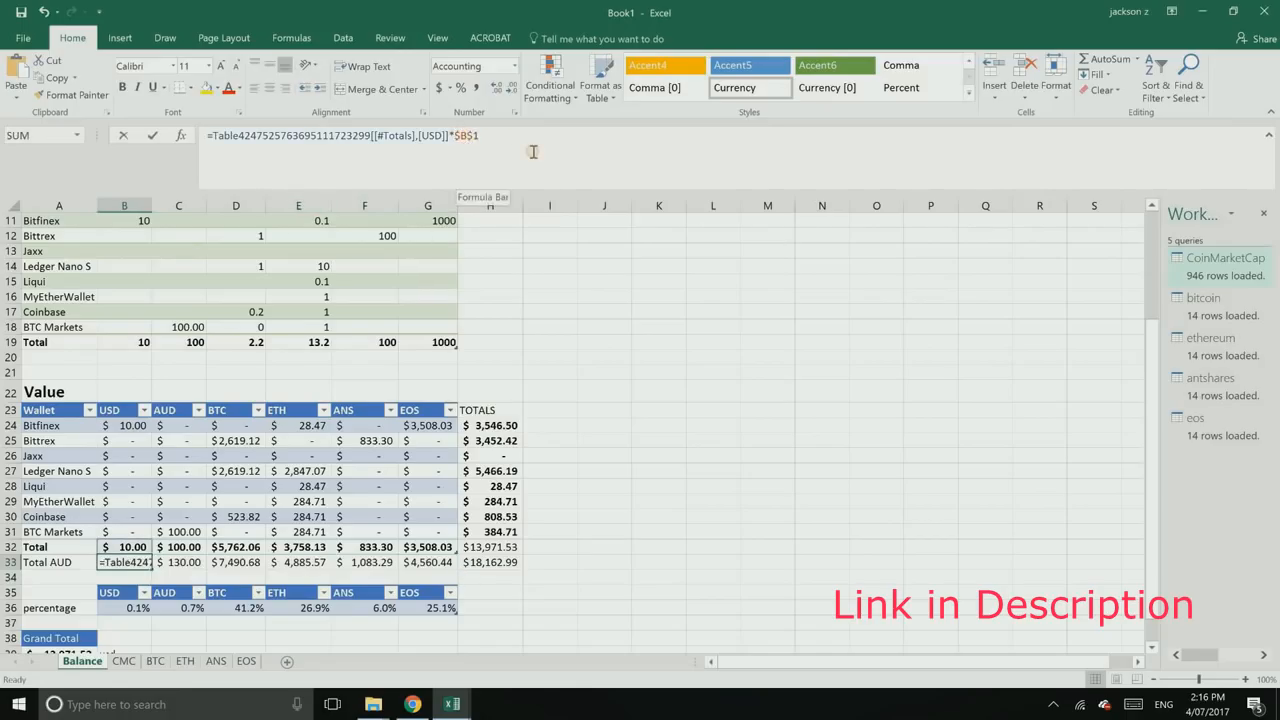
left_click(479, 136)
key("BackSpace")
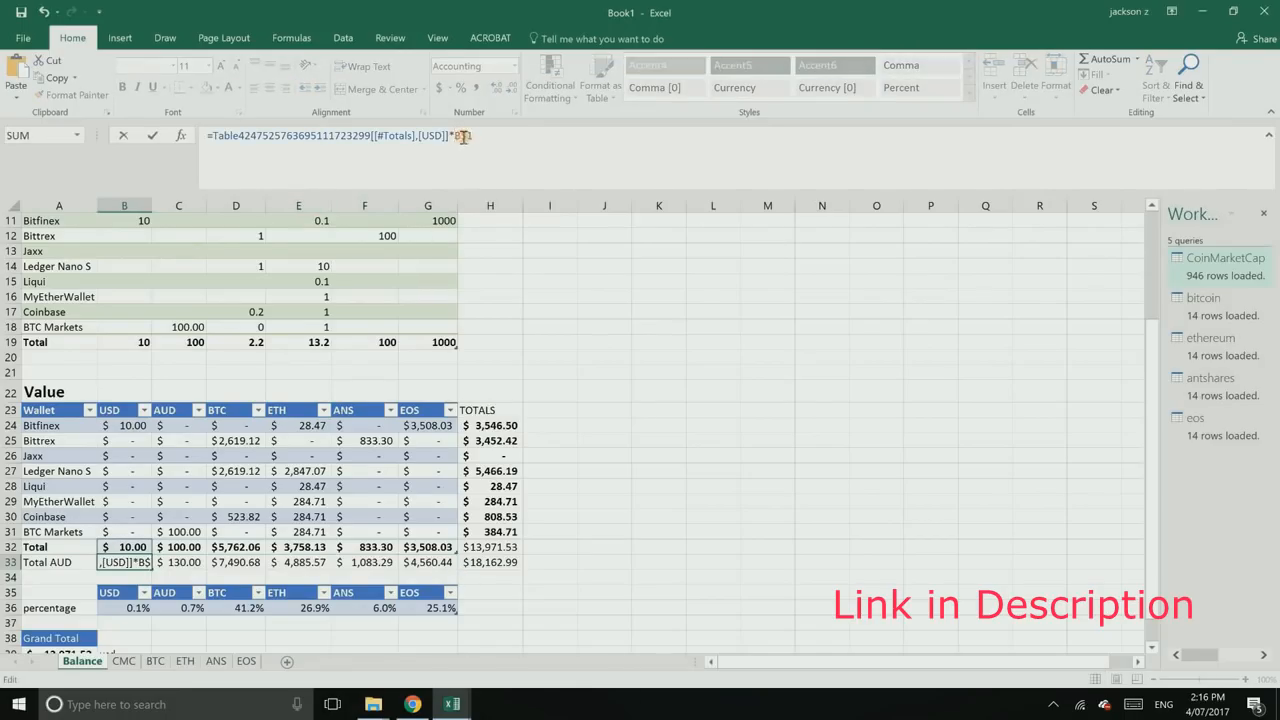
key("BackSpace")
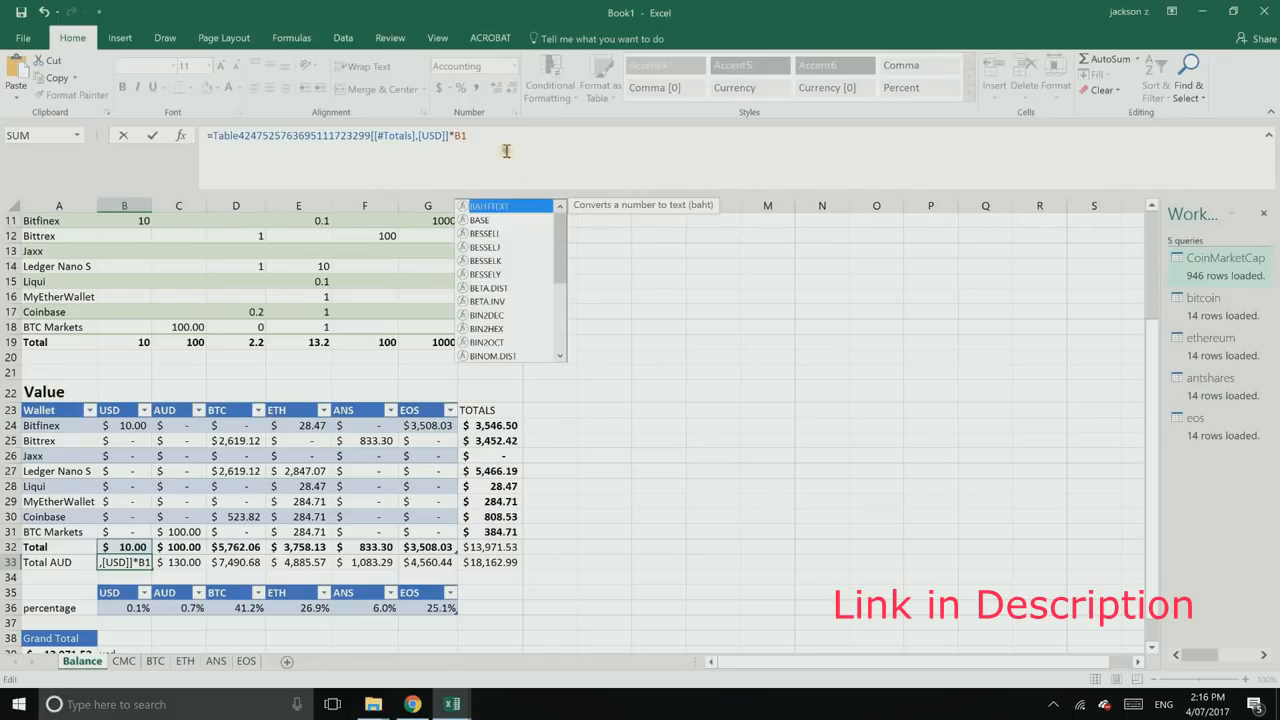
type("1")
left_click(130, 562)
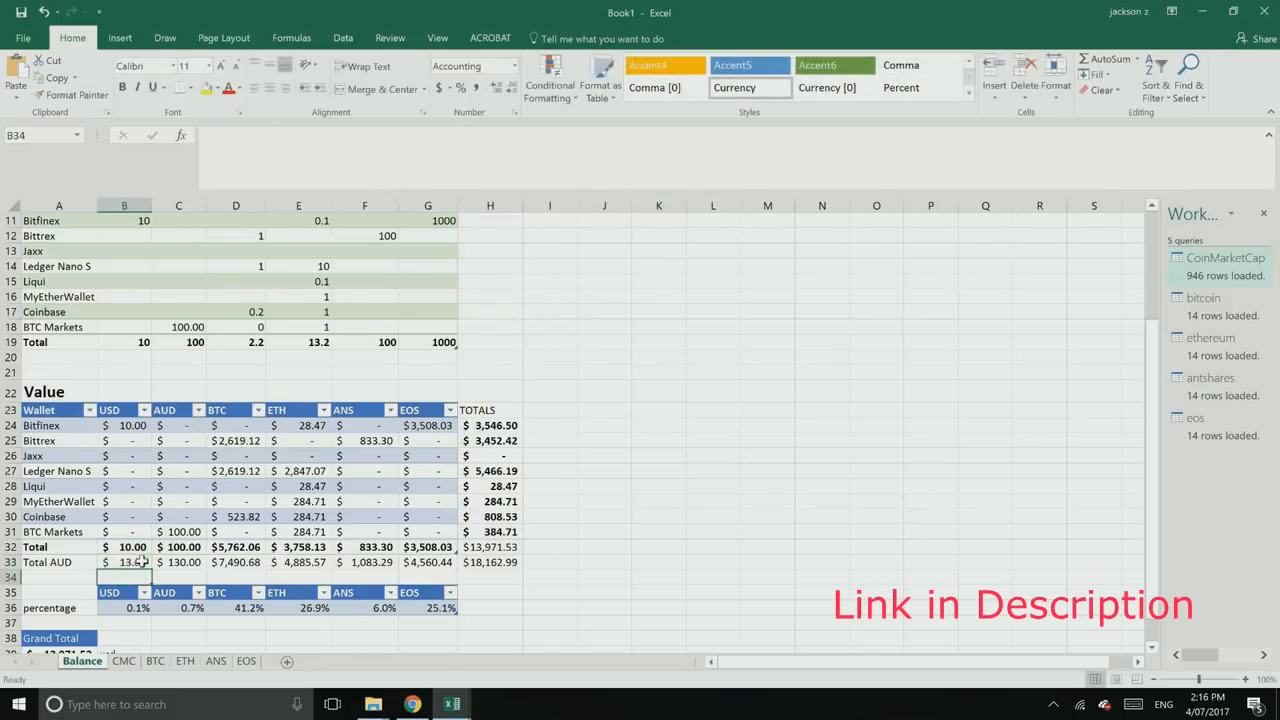
left_click_drag(151, 569, 430, 569)
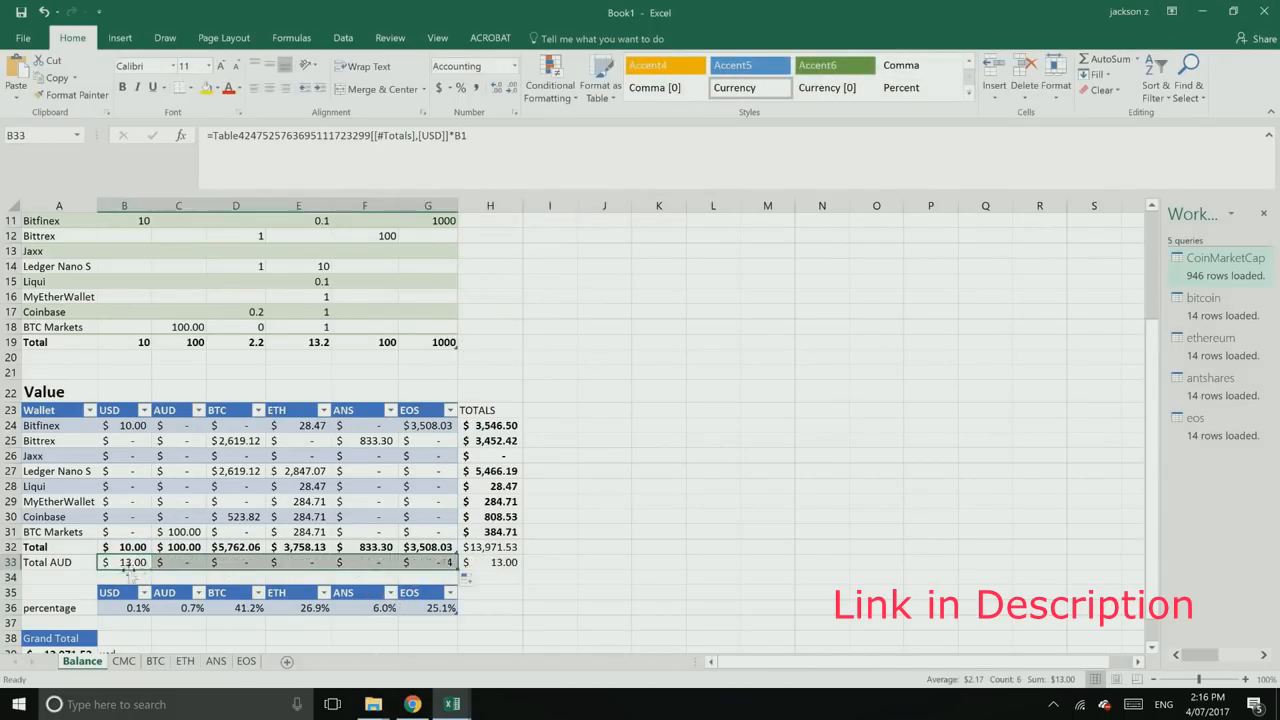
Step: Examine which rate cell the copied Total AUD formula in C33 refers to
left_click(186, 564)
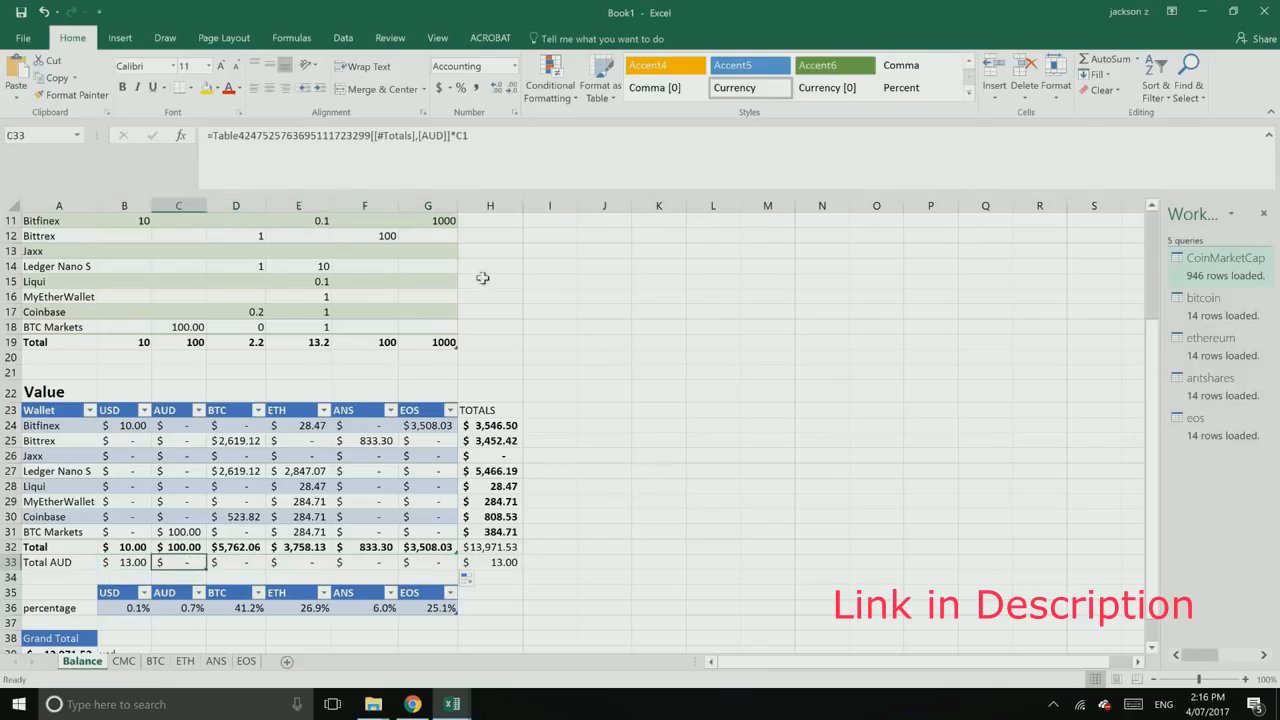
left_click(505, 175)
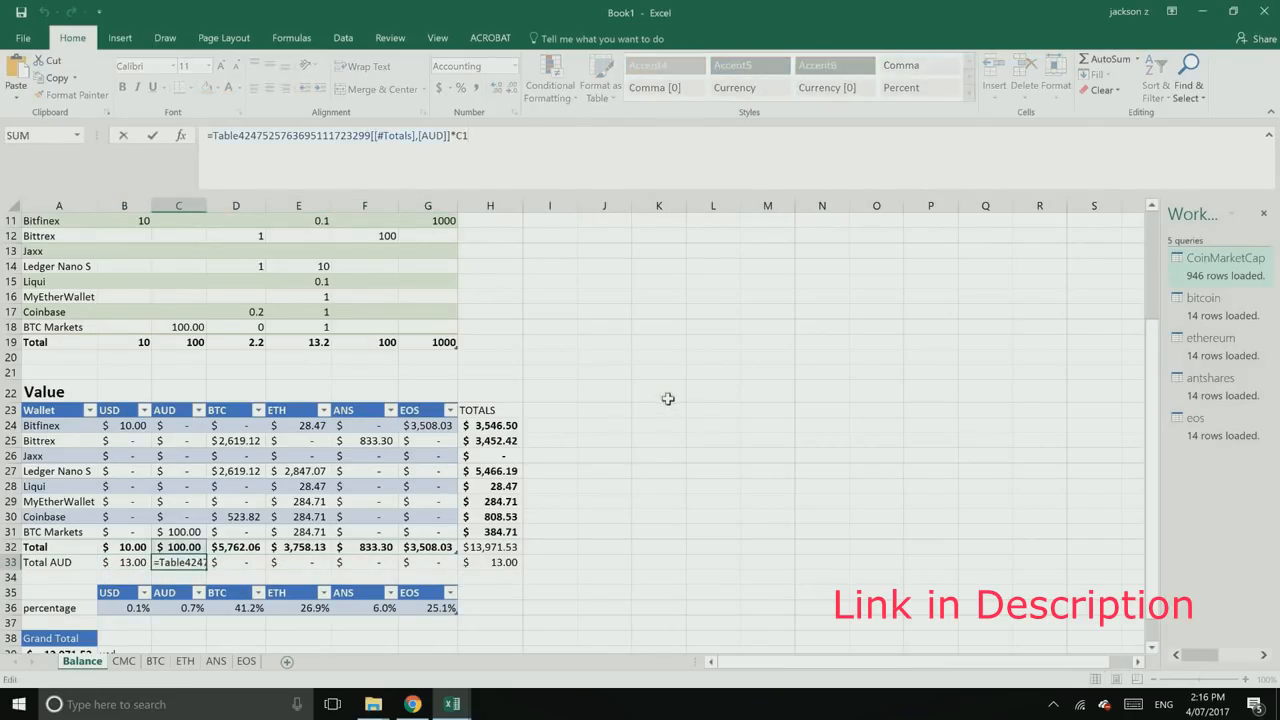
left_click_drag(1148, 547, 467, 150)
left_click(549, 428)
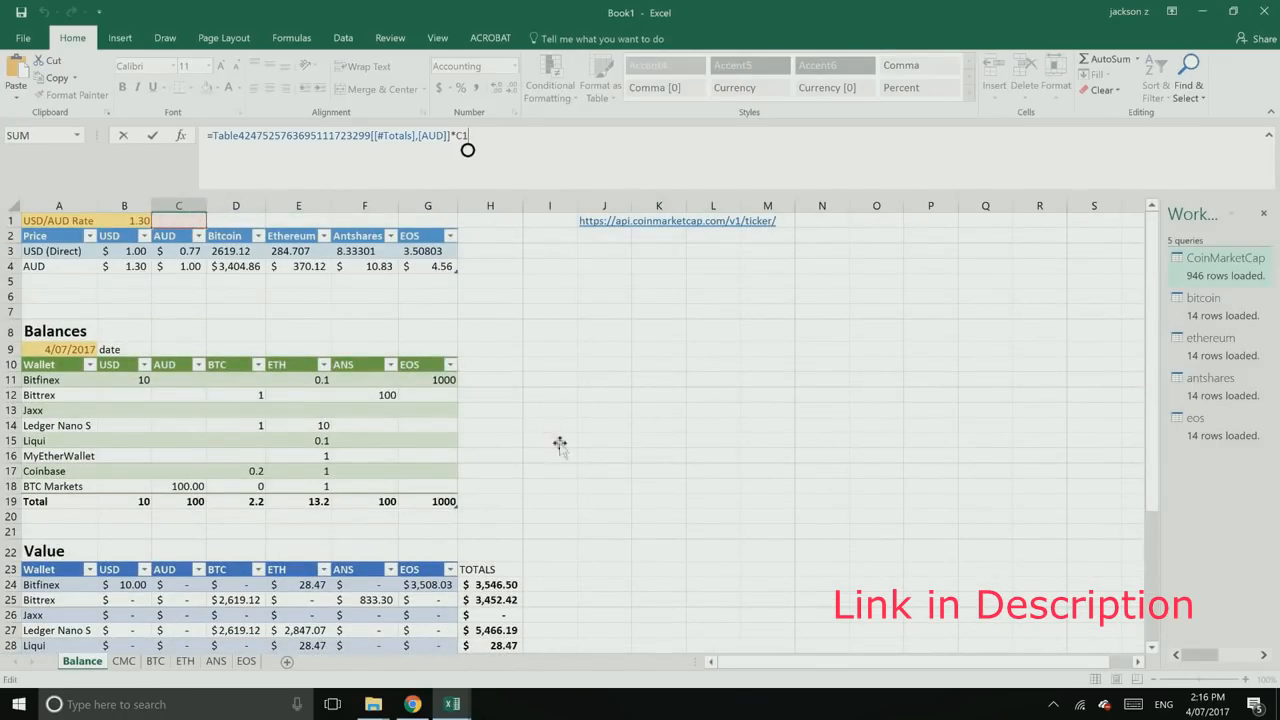
scroll(640, 495, "down", 6)
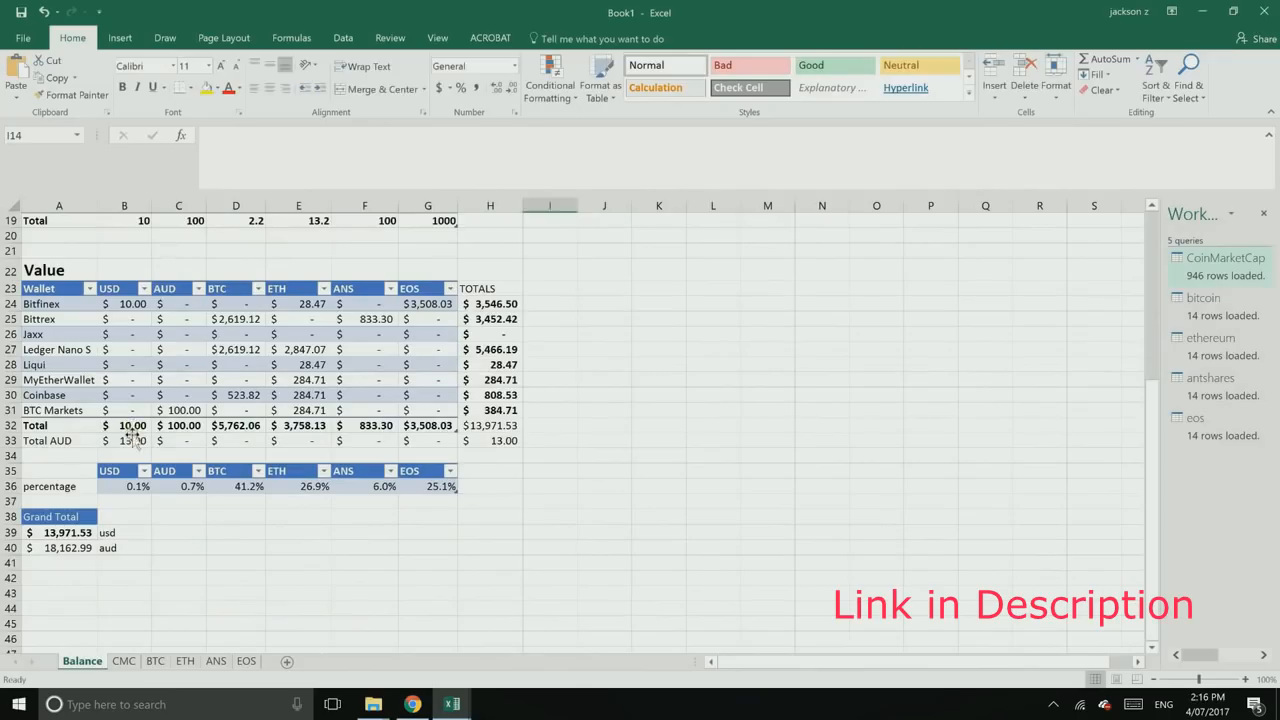
Step: Restore the absolute rate reference $B$1 in the B33 formula and refill the Total AUD row across to the EOS column
left_click(125, 426)
left_click(132, 440)
left_click(469, 152)
type("$")
key("Return")
left_click(143, 443)
left_click_drag(153, 447, 440, 443)
left_click(575, 474)
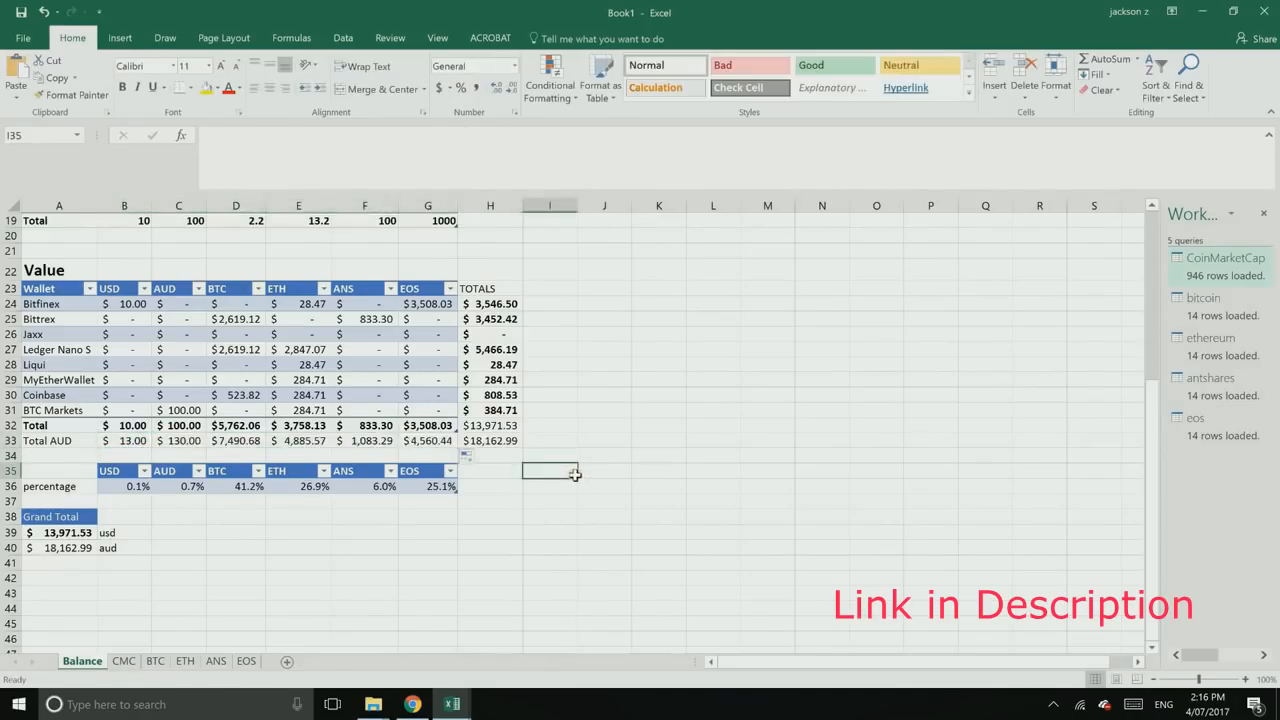
Step: Examine the sum formulas in the TOTALS column, in cells H24, H25 and H32
scroll(575, 474, "up", 1)
left_click(492, 349)
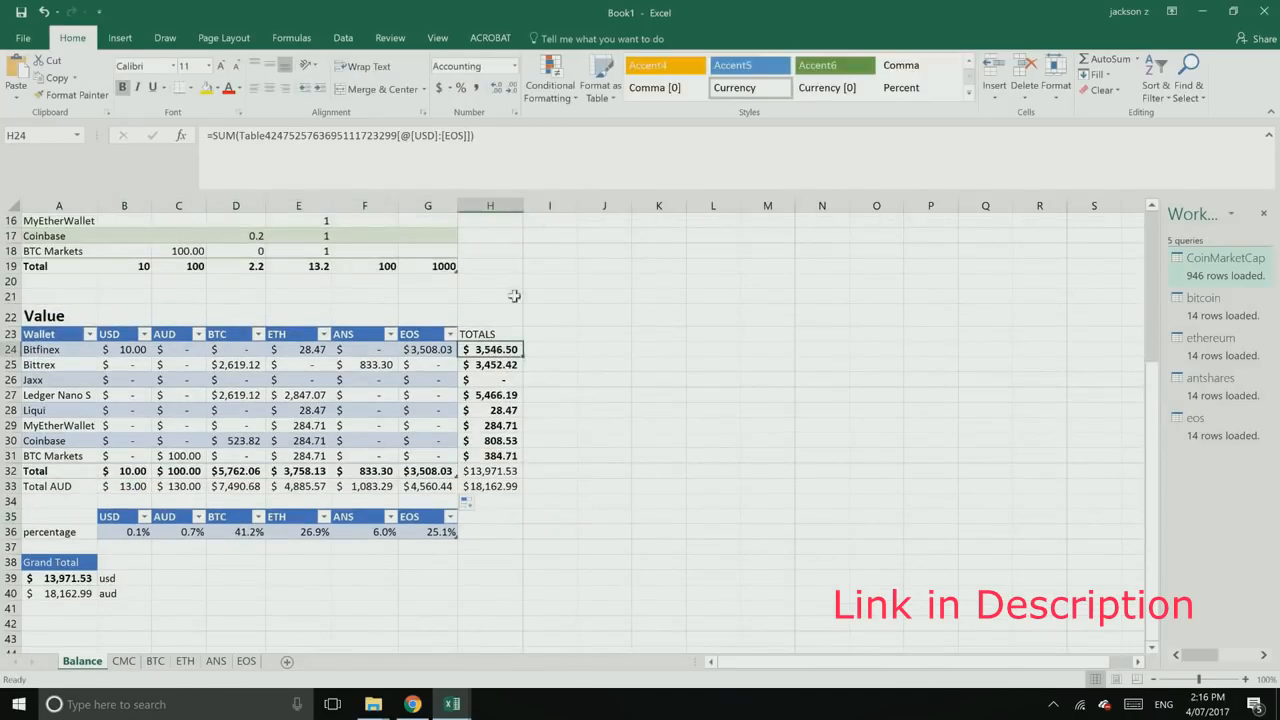
key("F2")
key("Return")
key("F2")
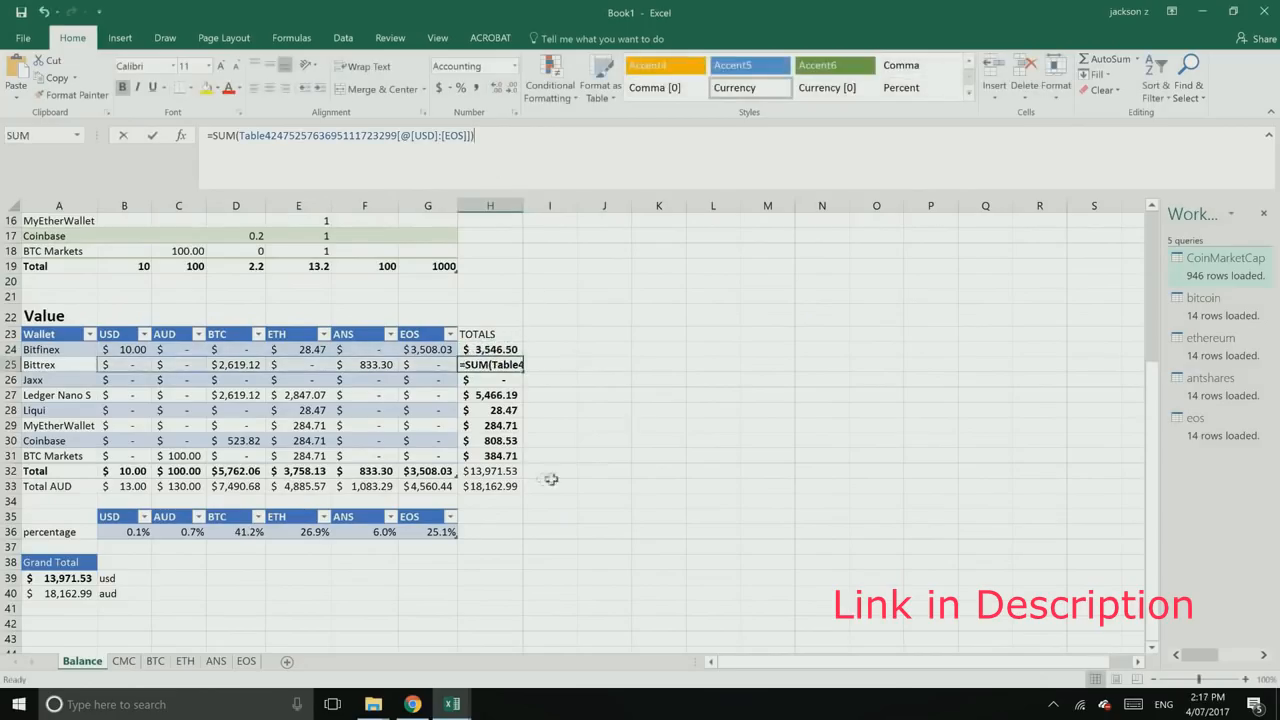
left_click(657, 410)
left_click(512, 471)
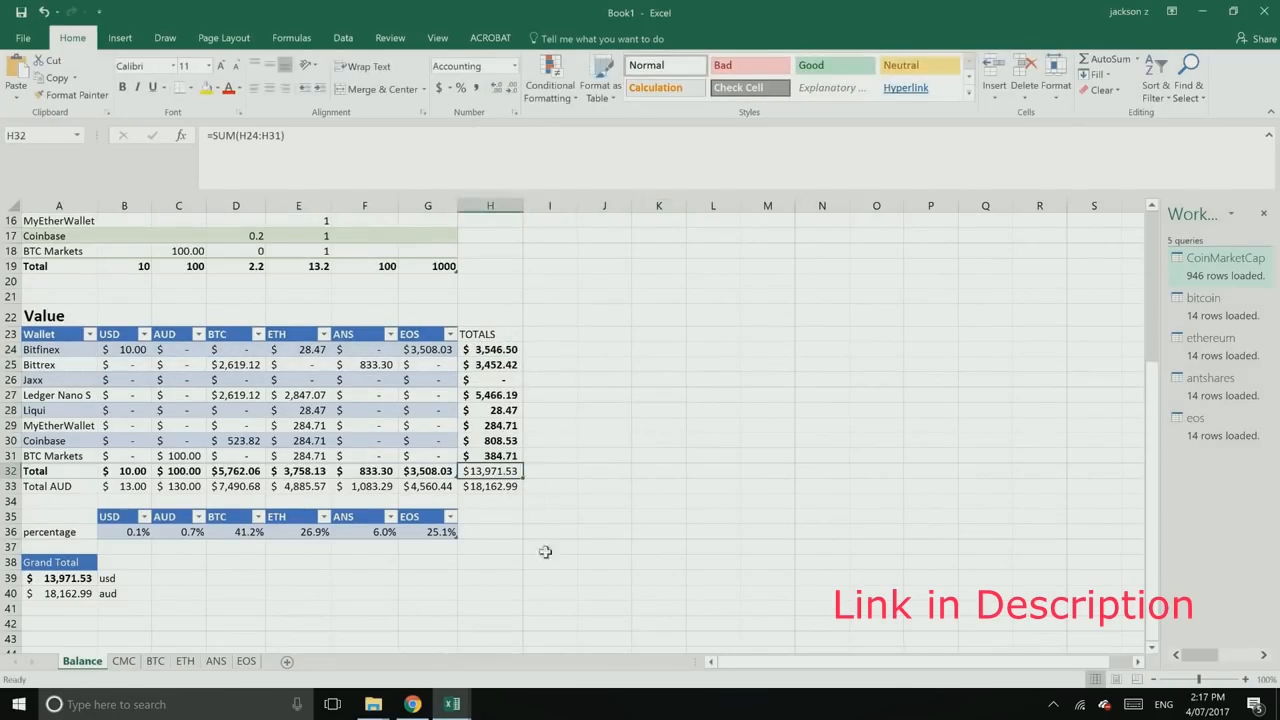
Step: Examine the percentage formula in B36, its reference to the USD Grand Total, and the percentage row
left_click(134, 531)
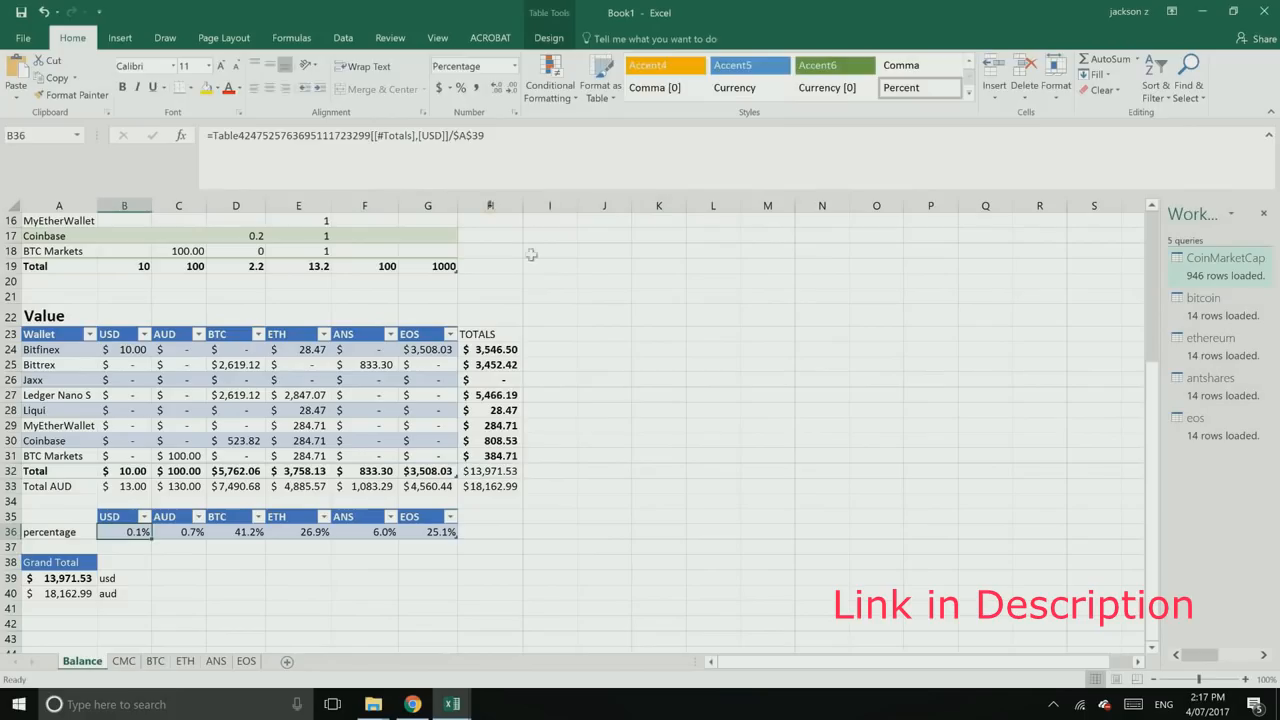
key("F2")
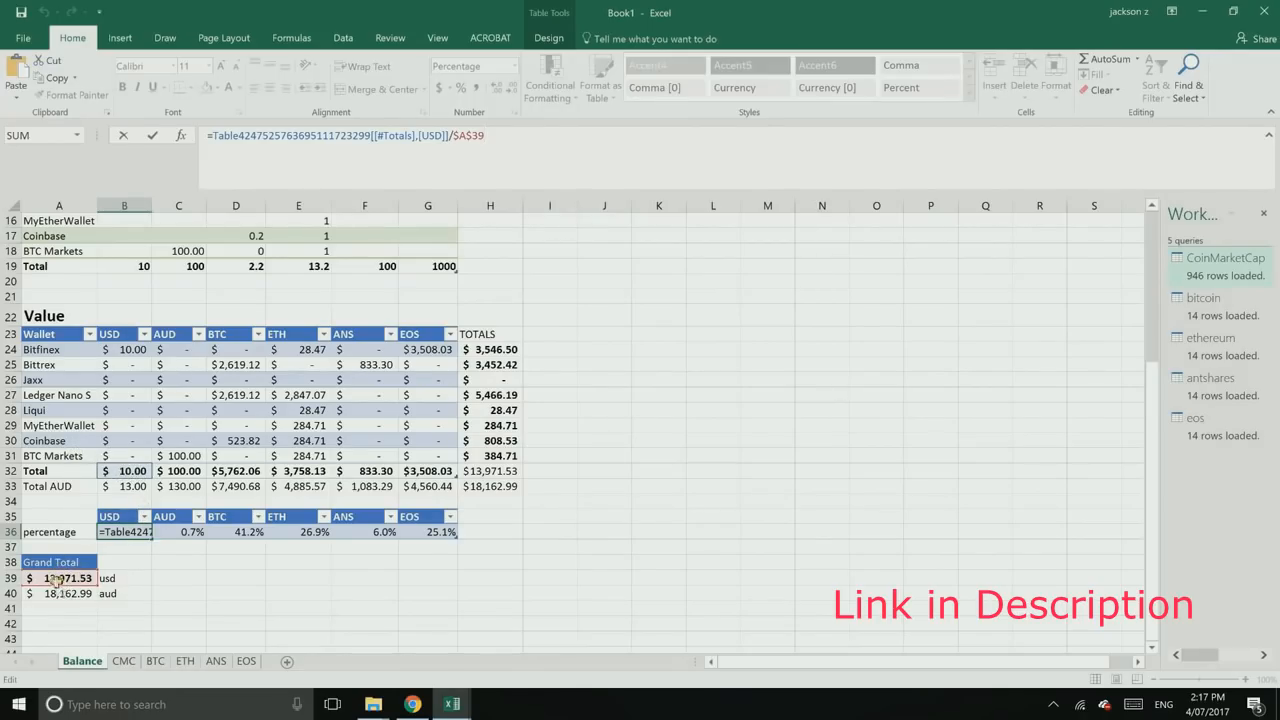
left_click(169, 591)
left_click(132, 535)
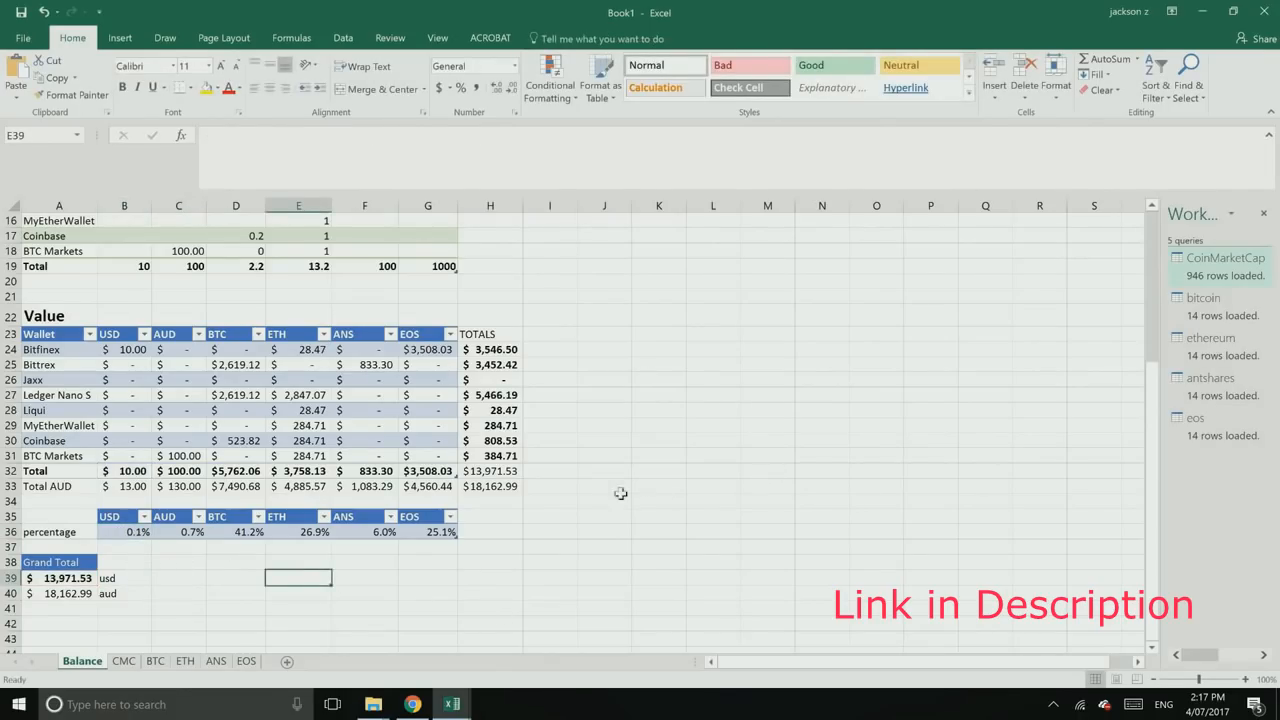
scroll(580, 508, "up", 5)
scroll(580, 508, "down", 5)
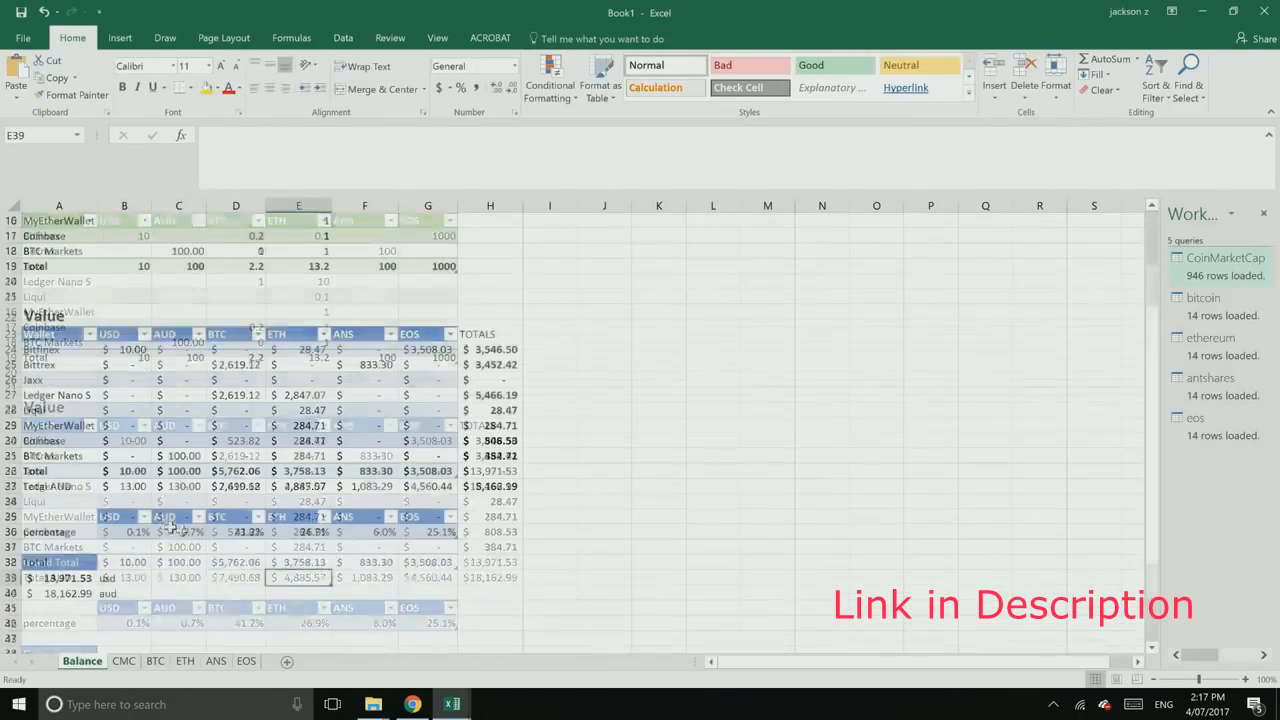
left_click_drag(132, 534, 430, 535)
left_click(295, 590)
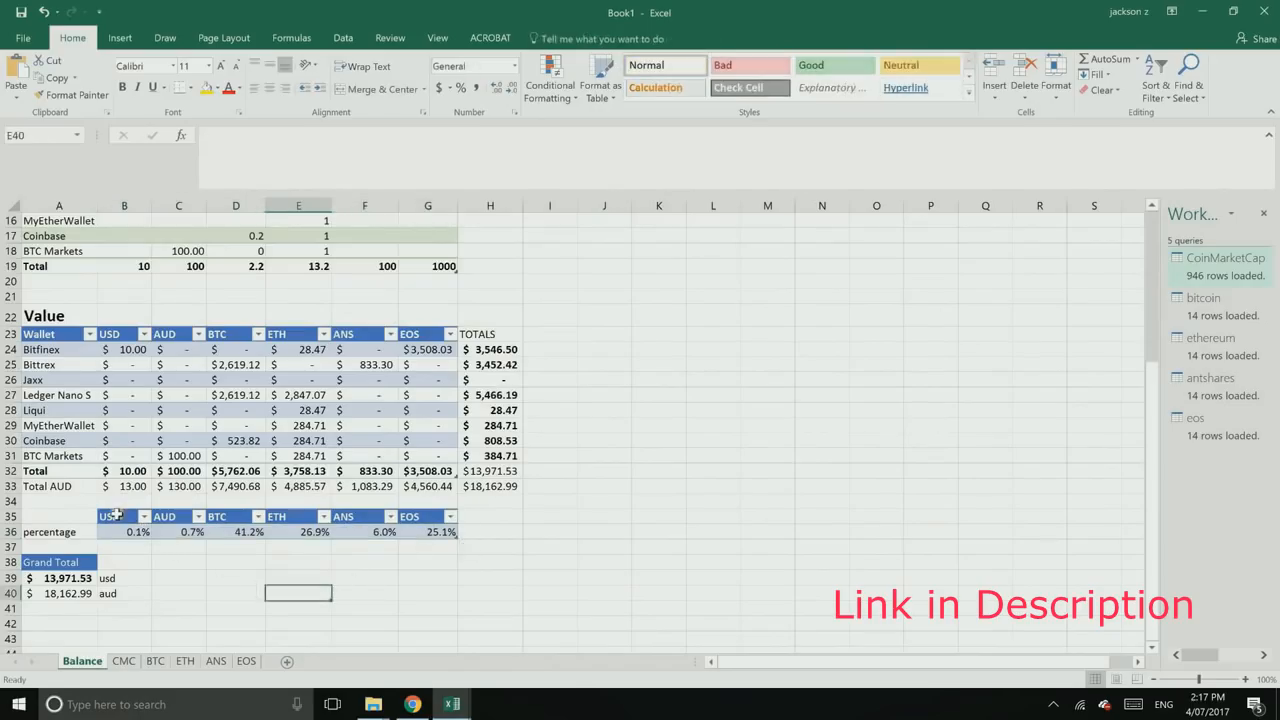
Step: Insert a pie chart of the percentage table B35:G36 and place it in the empty area beside the Value table
left_click_drag(115, 516, 440, 535)
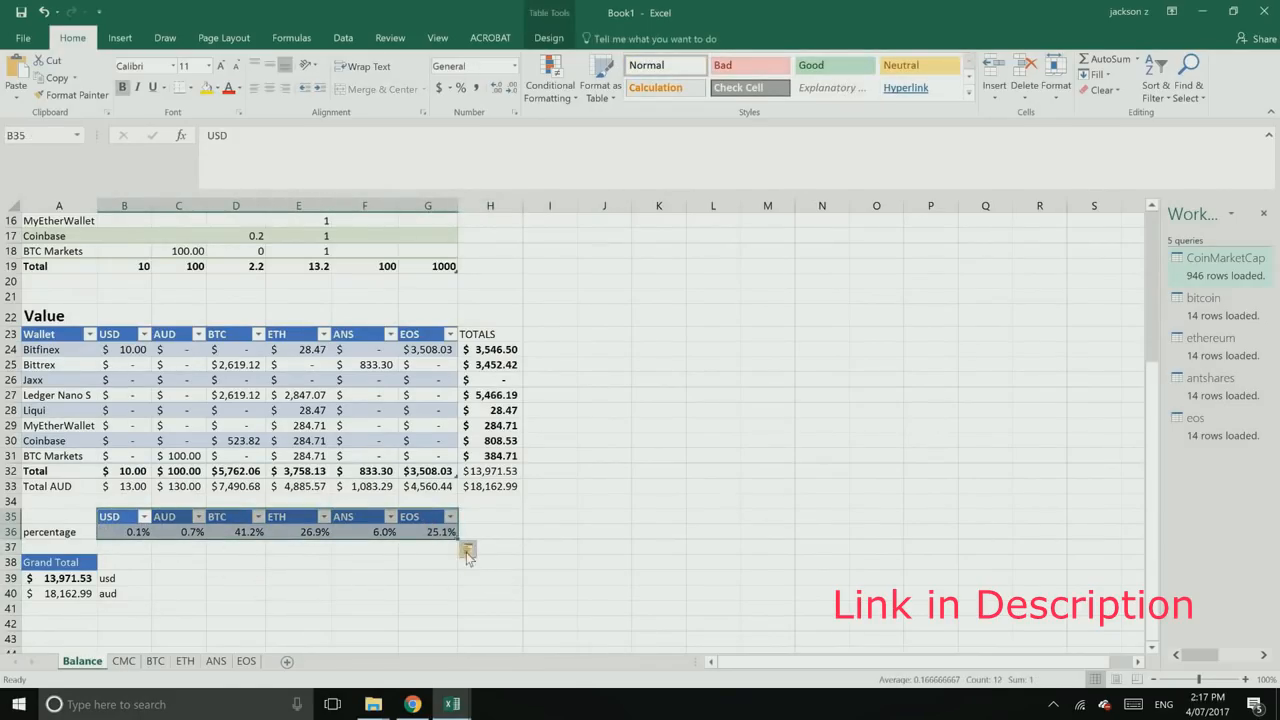
left_click(467, 553)
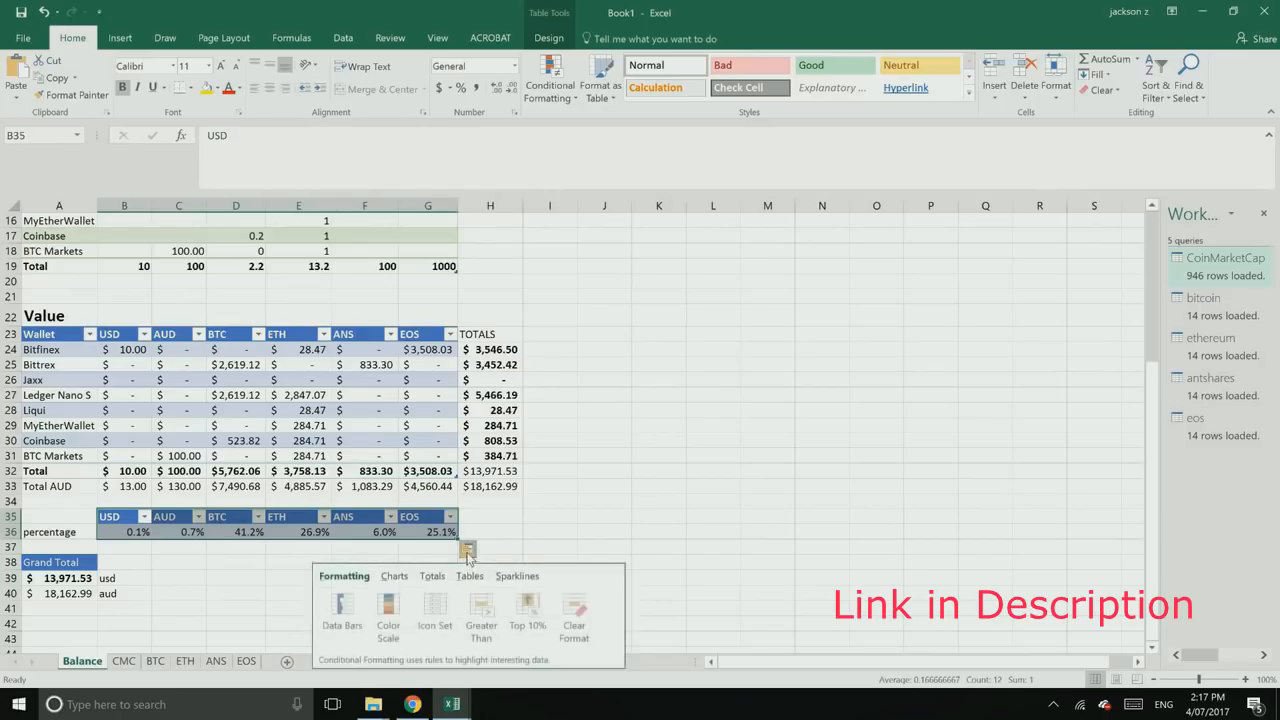
left_click(394, 576)
left_click(389, 605)
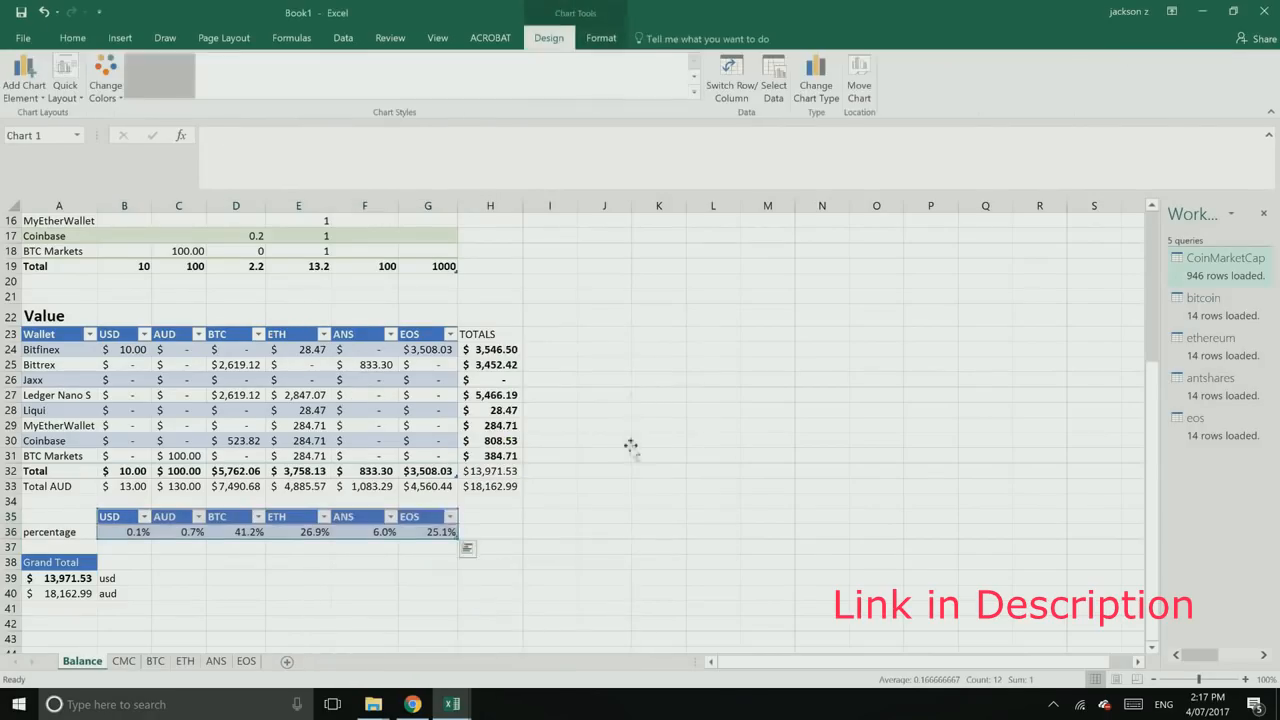
left_click_drag(678, 348, 856, 271)
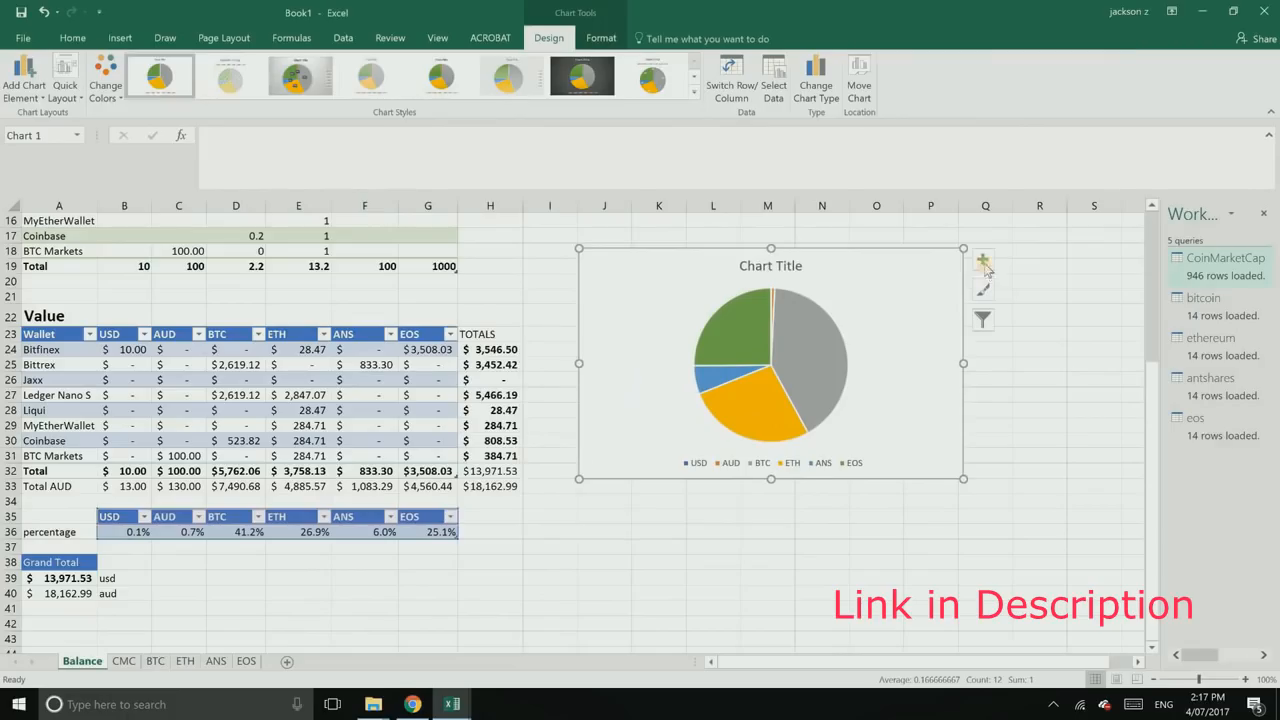
Step: Add data labels to the pie chart, title it "Money Pie" and close the side panes
left_click(984, 262)
left_click(1014, 292)
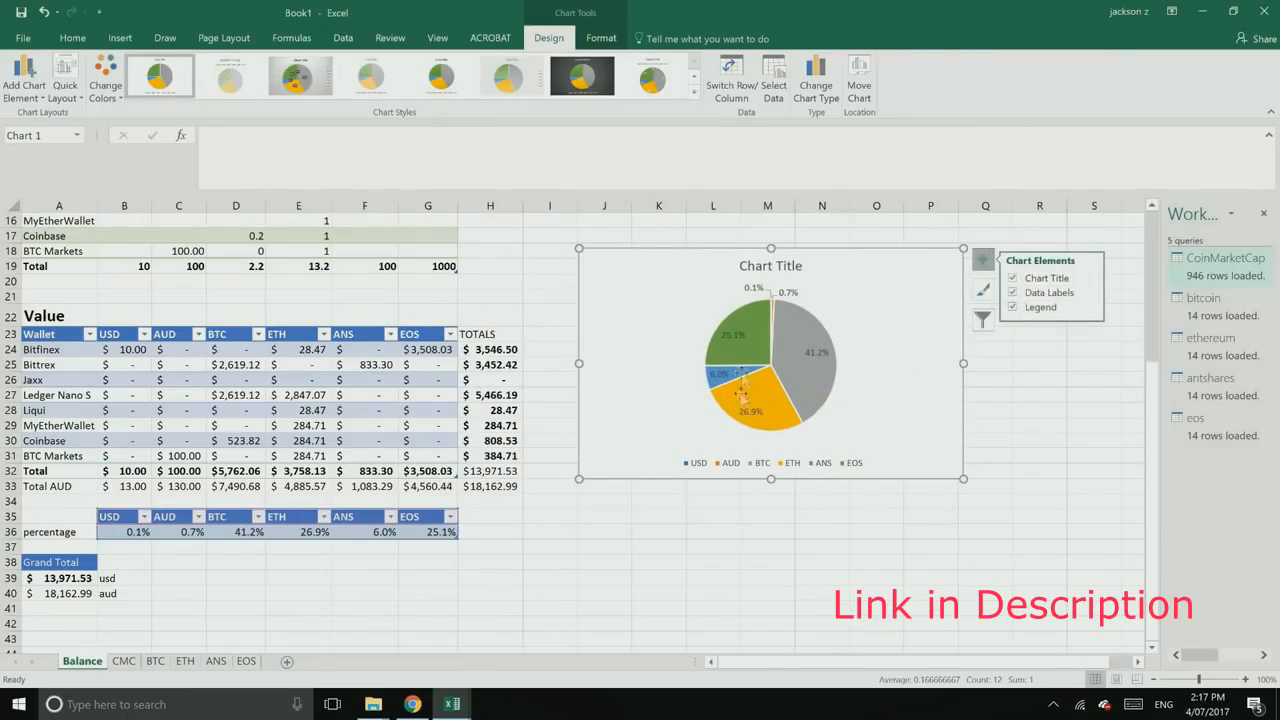
double_click(783, 266)
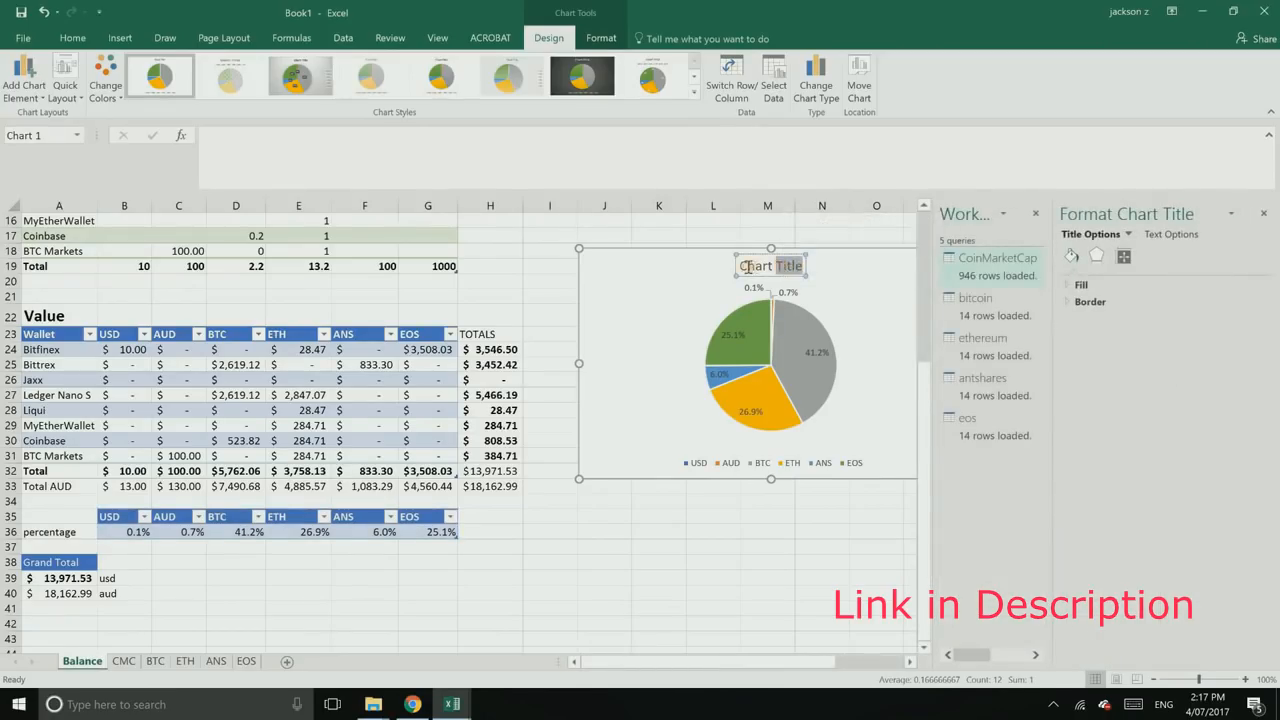
left_click_drag(742, 267, 826, 268)
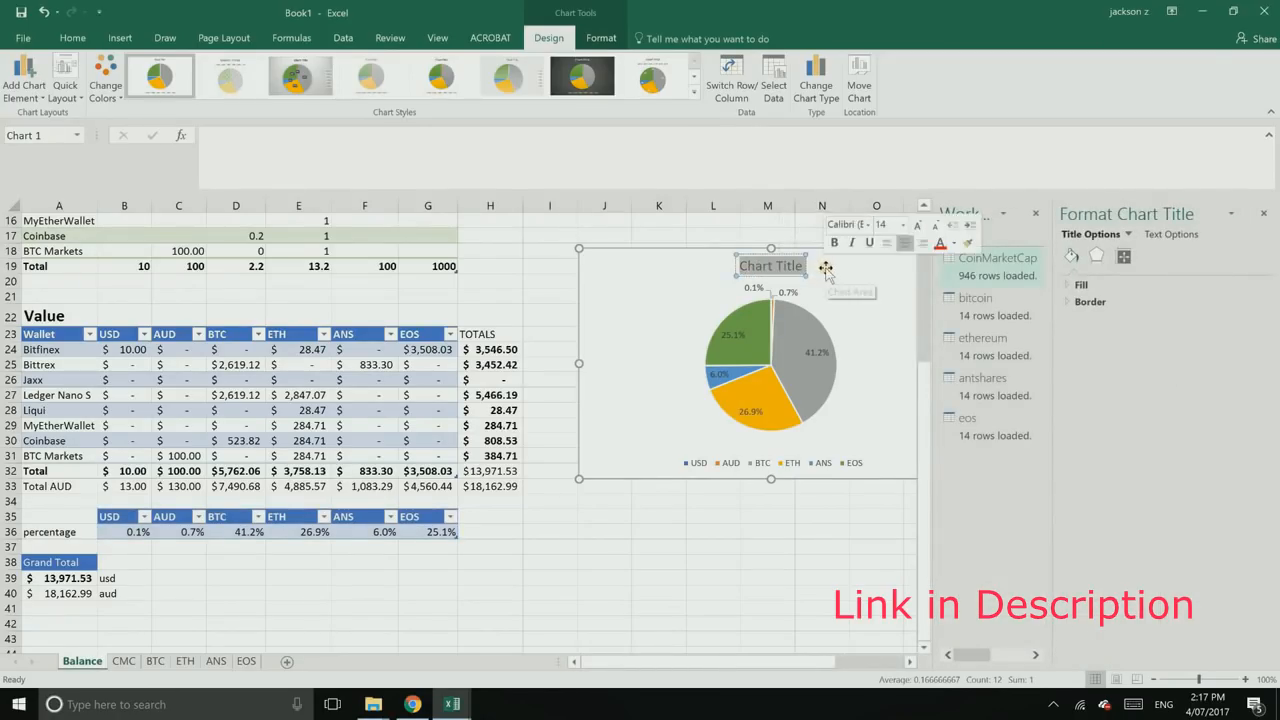
type("Money Pie")
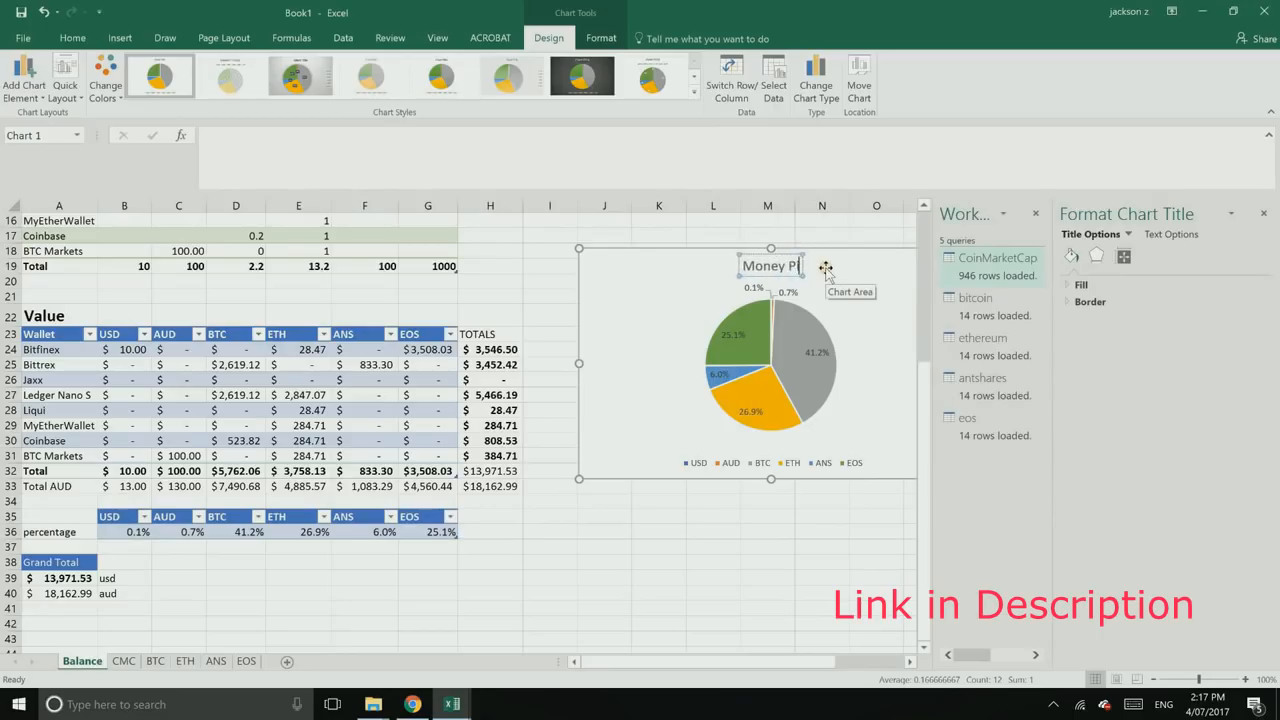
key("Return")
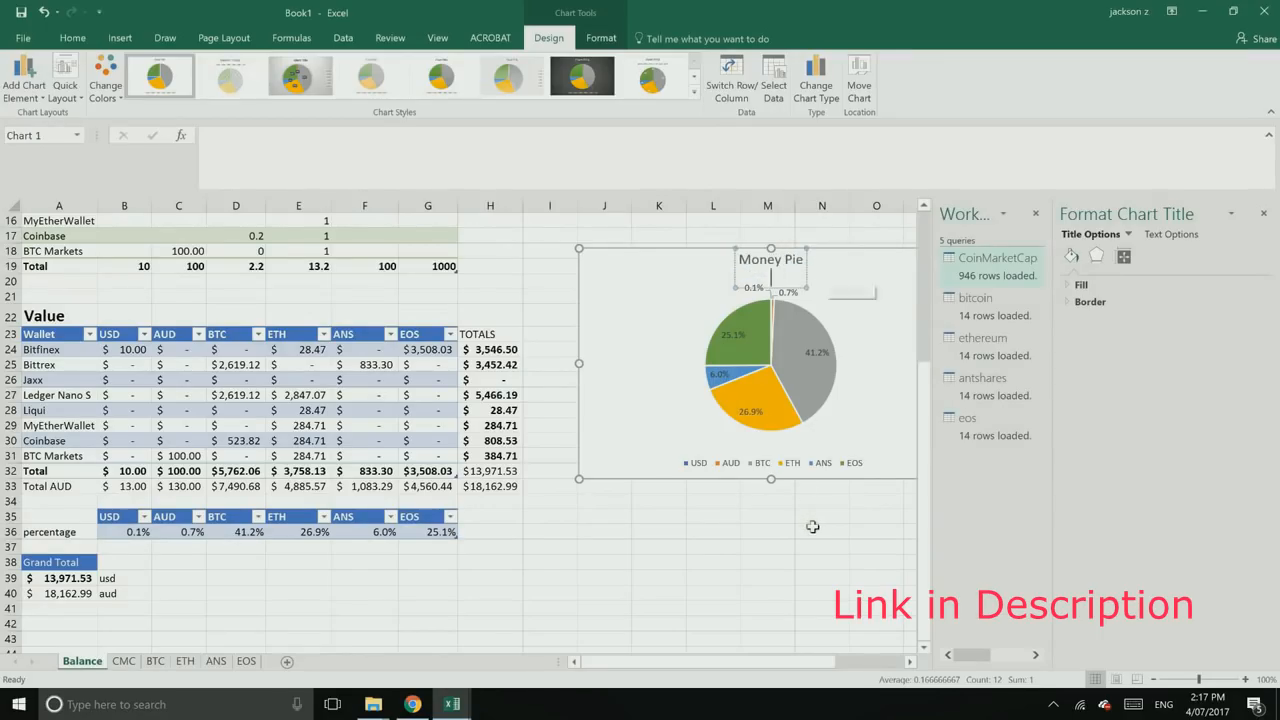
key("BackSpace")
key("BackSpace")
type("e")
left_click(815, 530)
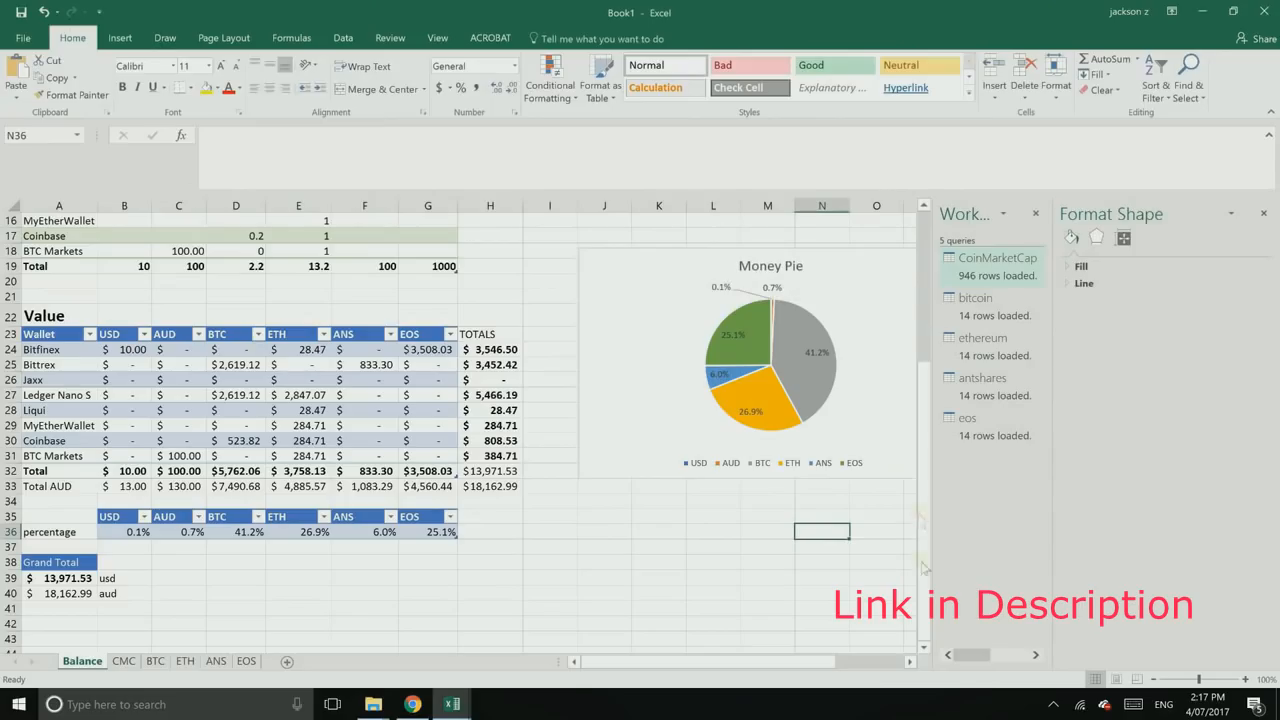
left_click(1265, 214)
left_click(1263, 213)
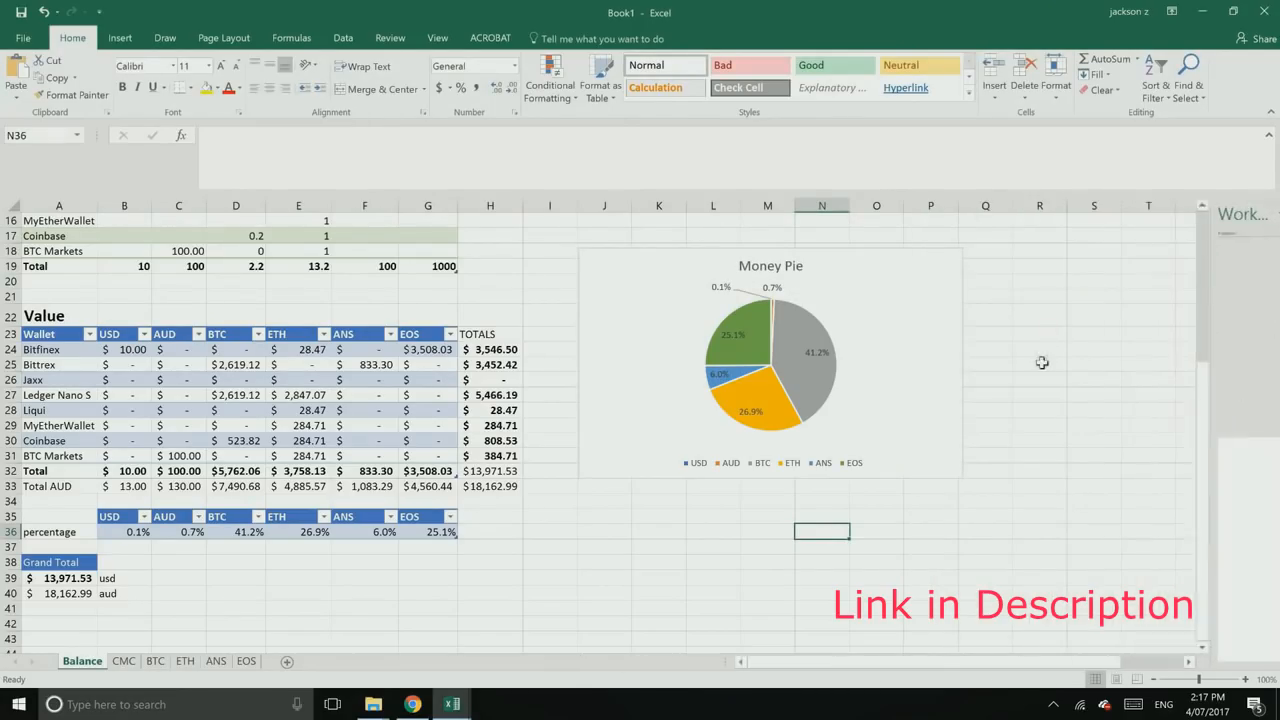
Step: Move the Money Pie chart up into the empty area beside the Price and Balances tables
left_click(1041, 362)
scroll(1043, 357, "up", 5)
scroll(921, 420, "down", 4)
scroll(909, 451, "up", 4)
left_click_drag(879, 503, 786, 263)
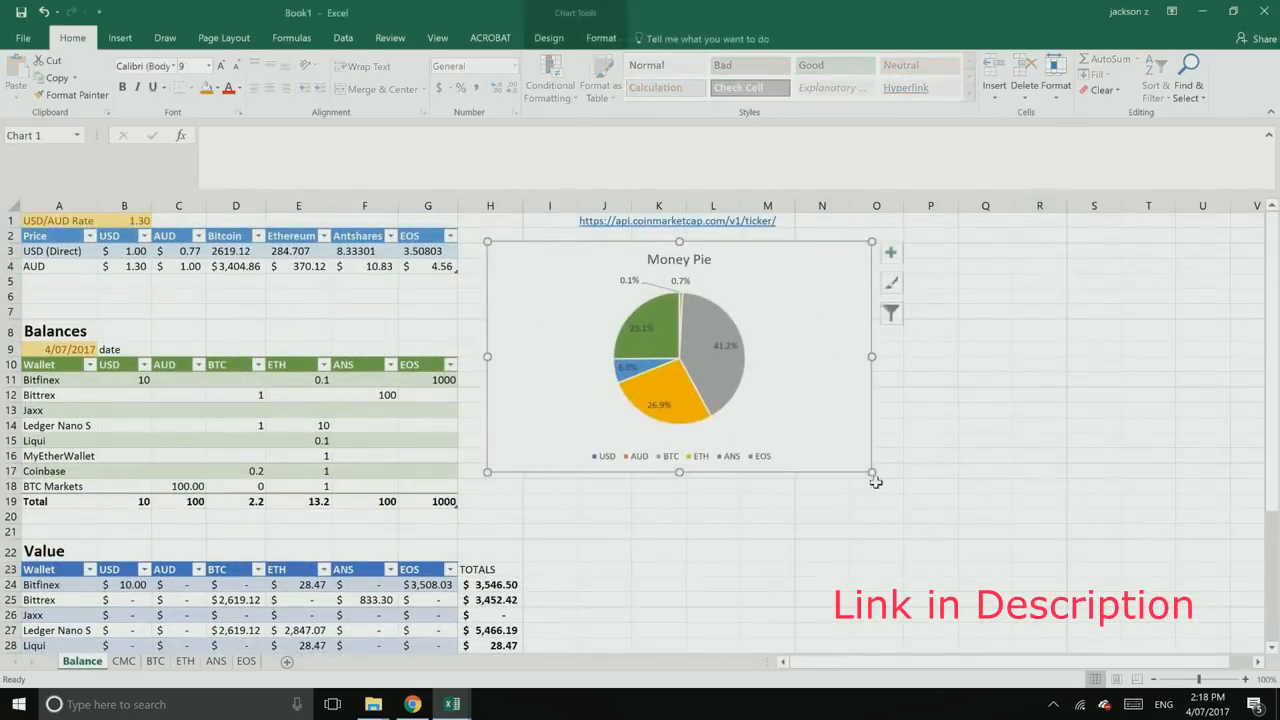
left_click(932, 531)
scroll(870, 490, "down", 4)
scroll(855, 479, "down", 2)
scroll(855, 479, "up", 6)
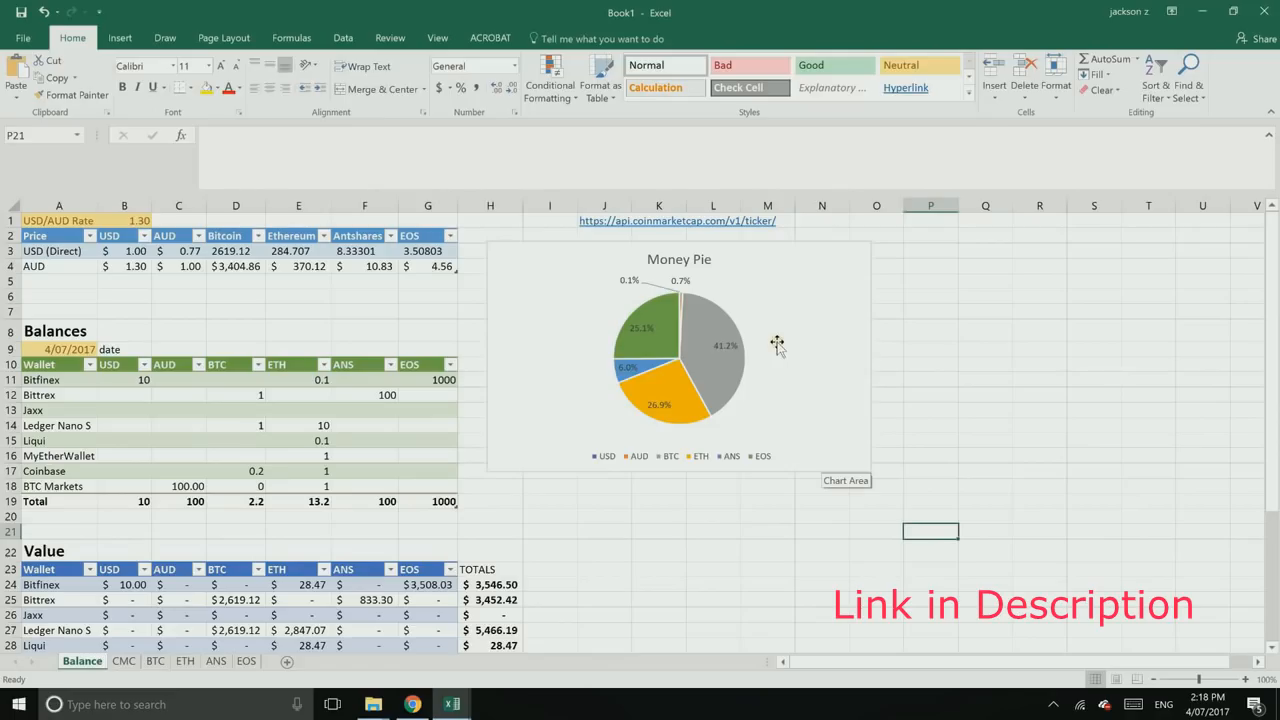
Step: Shift the pie chart to start at column I just below the API link and make it slightly narrower
left_click_drag(825, 367, 865, 358)
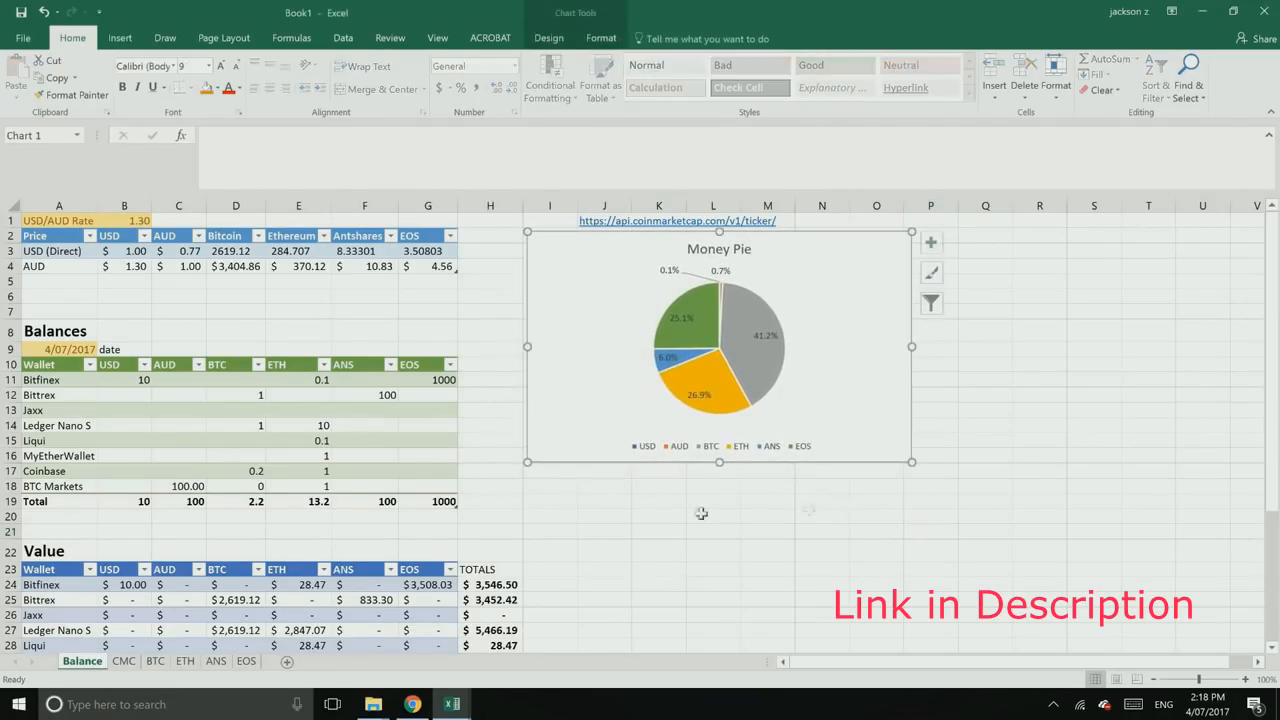
left_click_drag(566, 486, 860, 486)
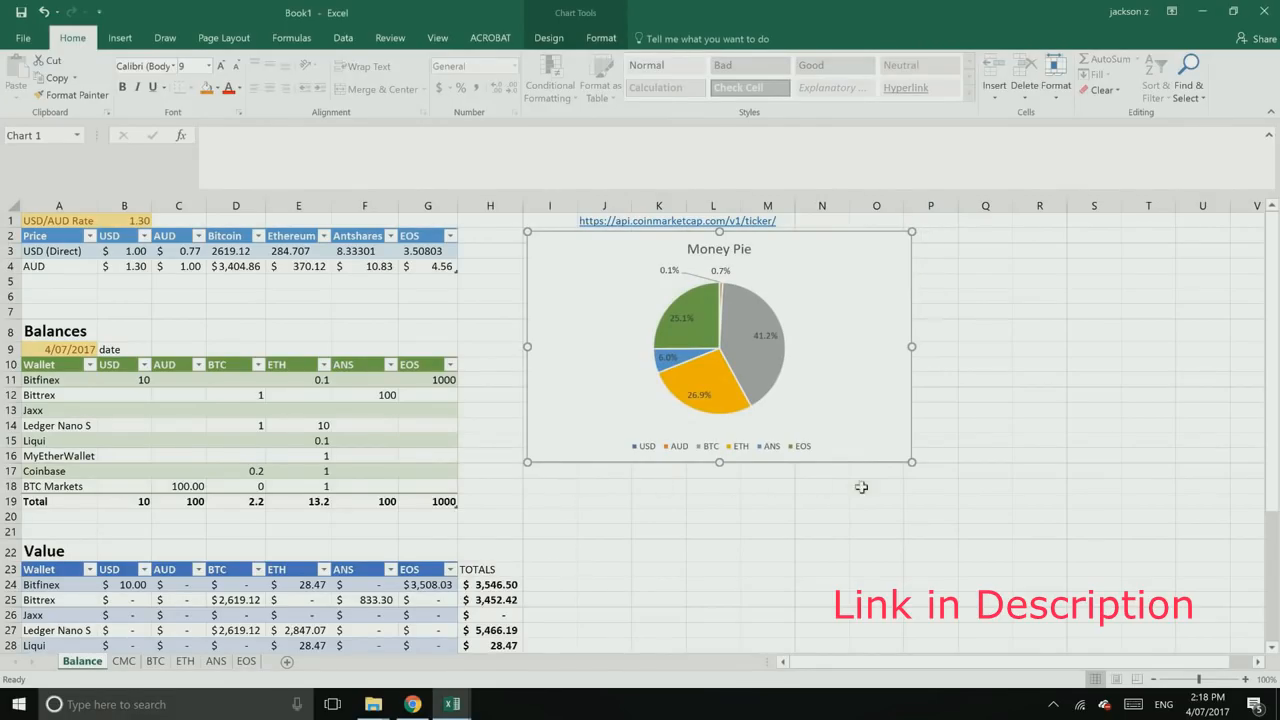
left_click(866, 399)
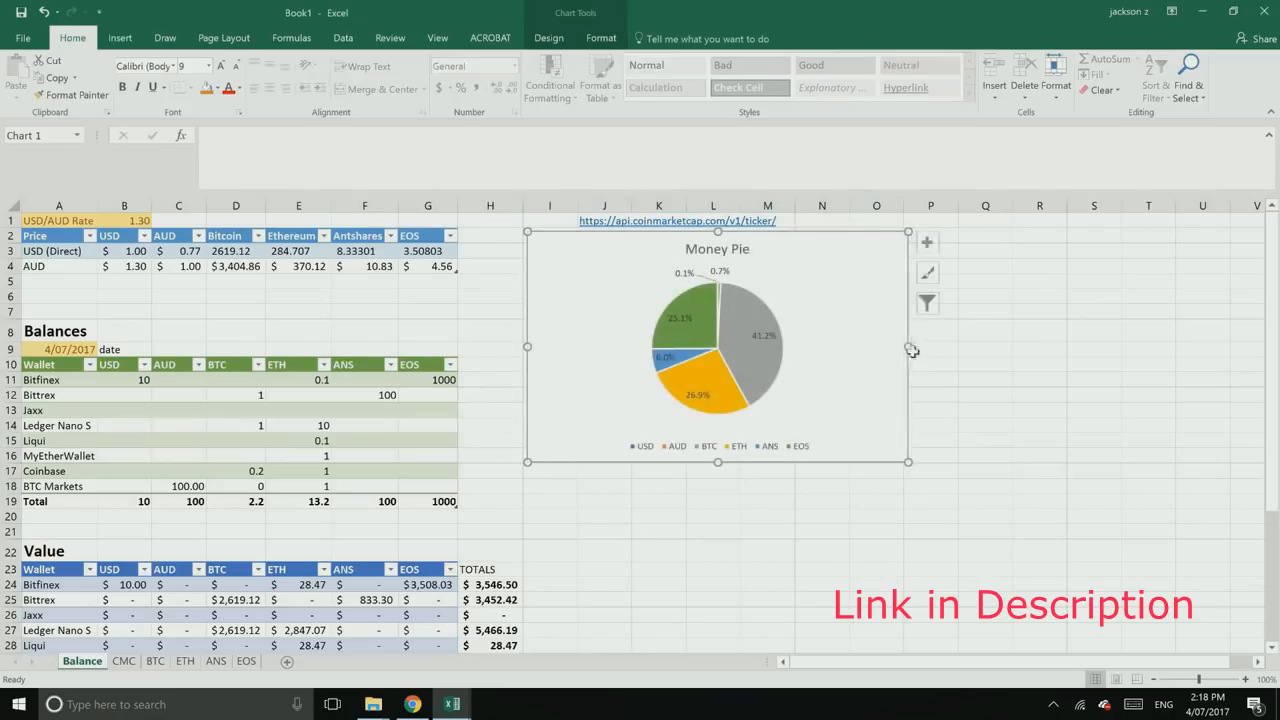
left_click_drag(907, 348, 900, 350)
left_click(968, 378)
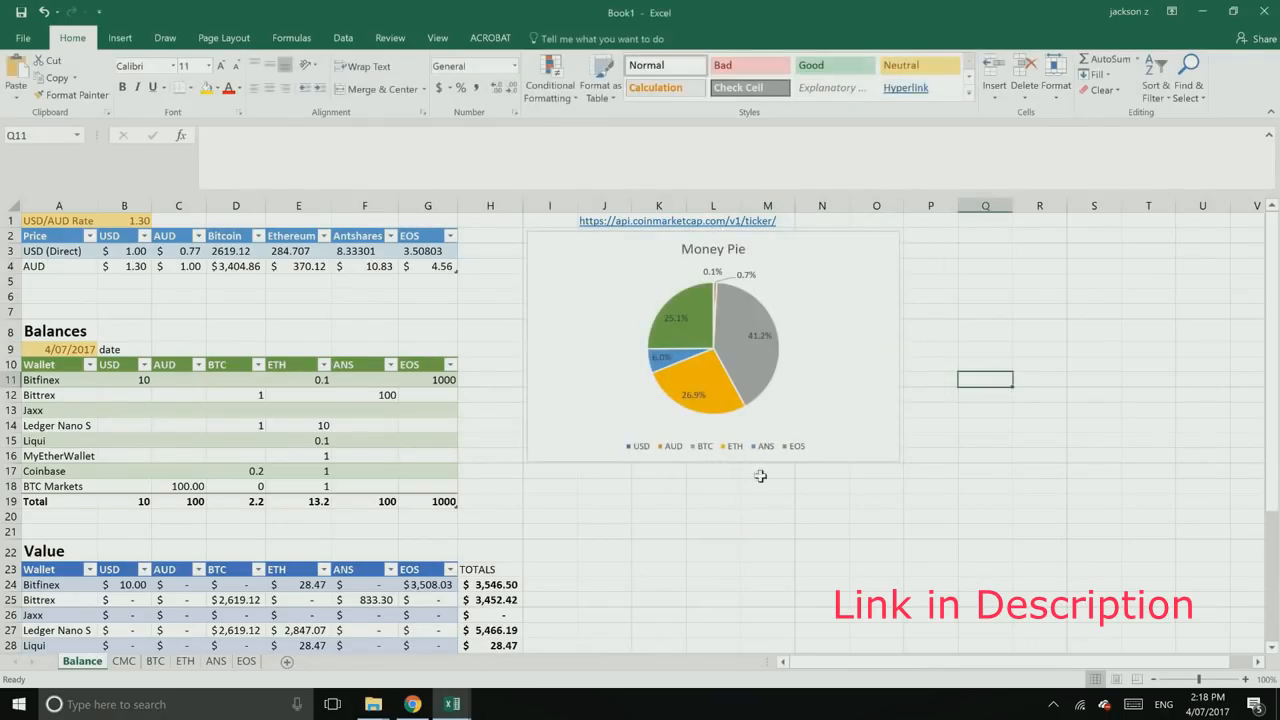
scroll(700, 514, "down", 5)
scroll(700, 514, "up", 5)
left_click(643, 507)
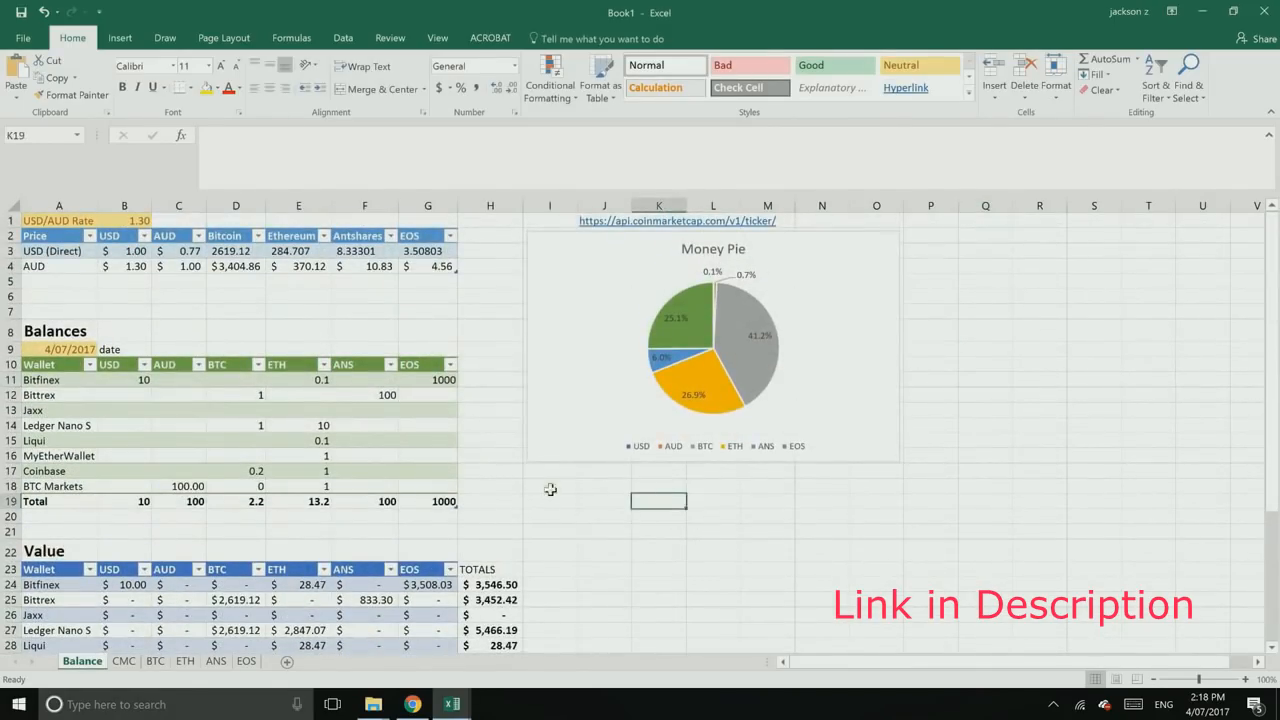
left_click_drag(550, 487, 877, 488)
left_click(843, 531)
left_click(598, 502)
mouse_move(550, 487)
left_mouse_down()
mouse_move(849, 486)
mouse_move(547, 501)
left_mouse_up()
left_click(864, 549)
left_click(550, 570)
left_click_drag(717, 489, 724, 629)
left_click(797, 568)
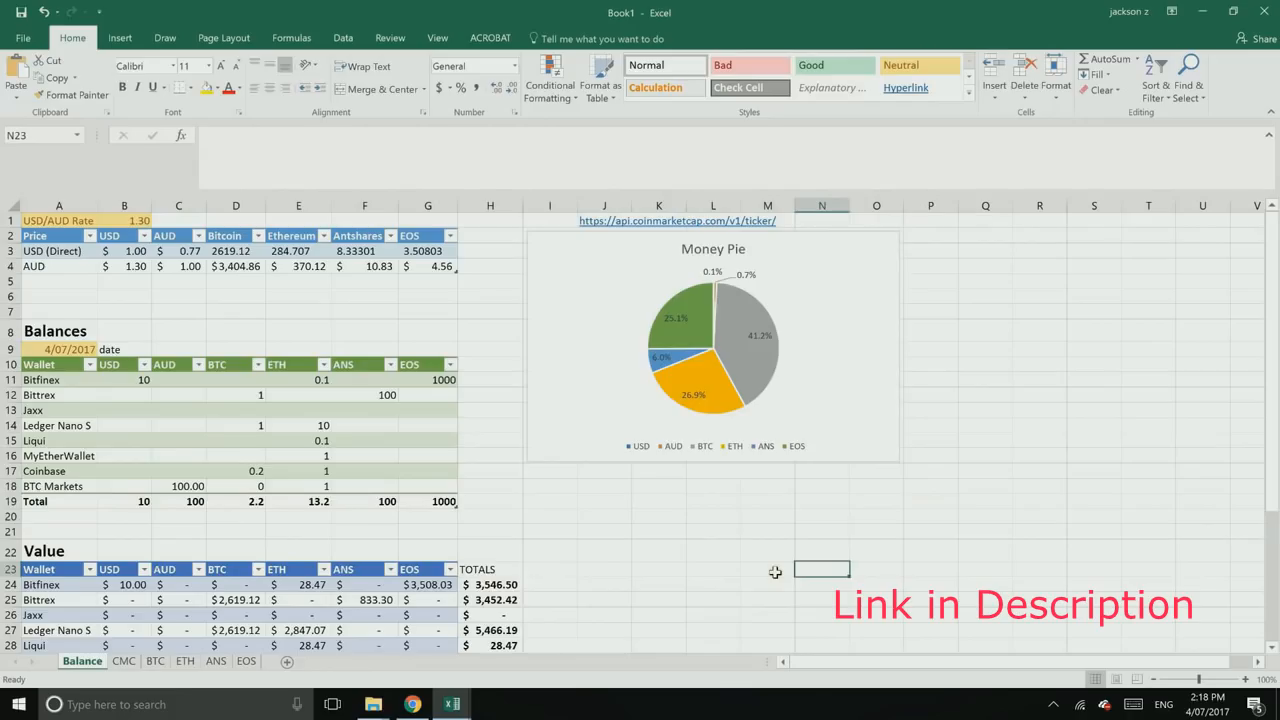
scroll(775, 571, "down", 2)
scroll(775, 571, "up", 2)
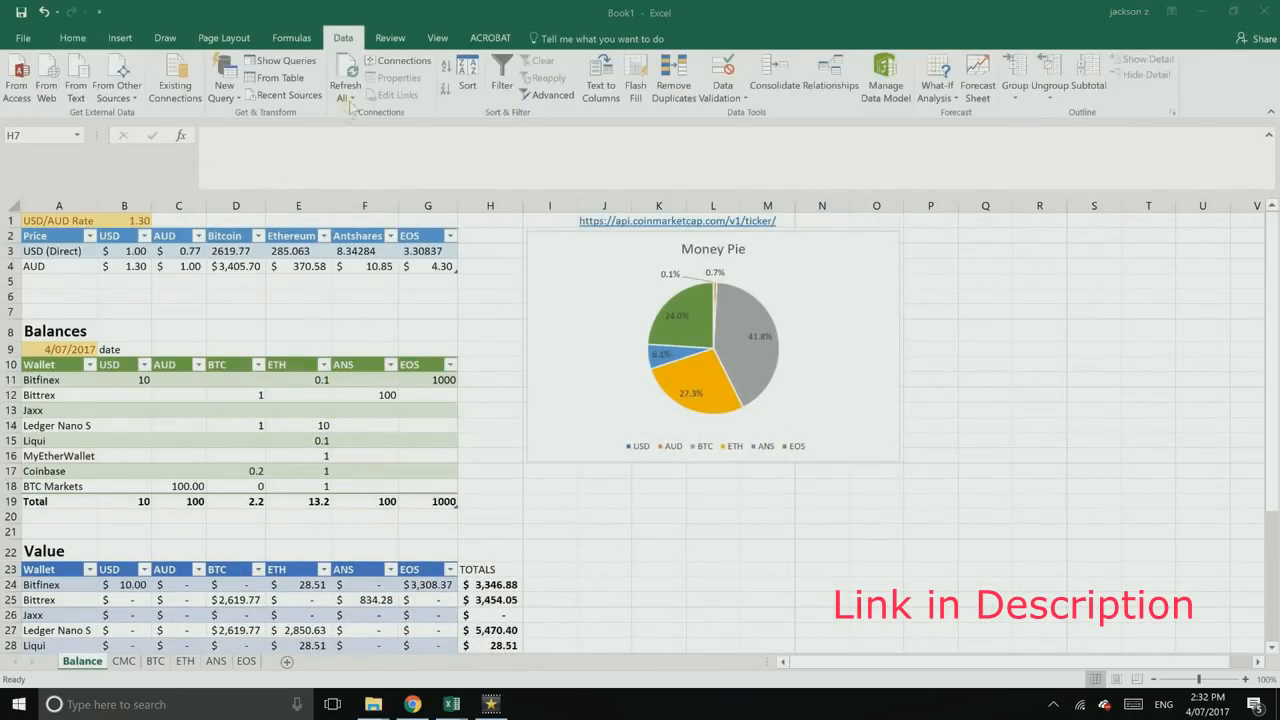
Step: Refresh all data queries so the coin prices, values and pie chart update
left_click(480, 283)
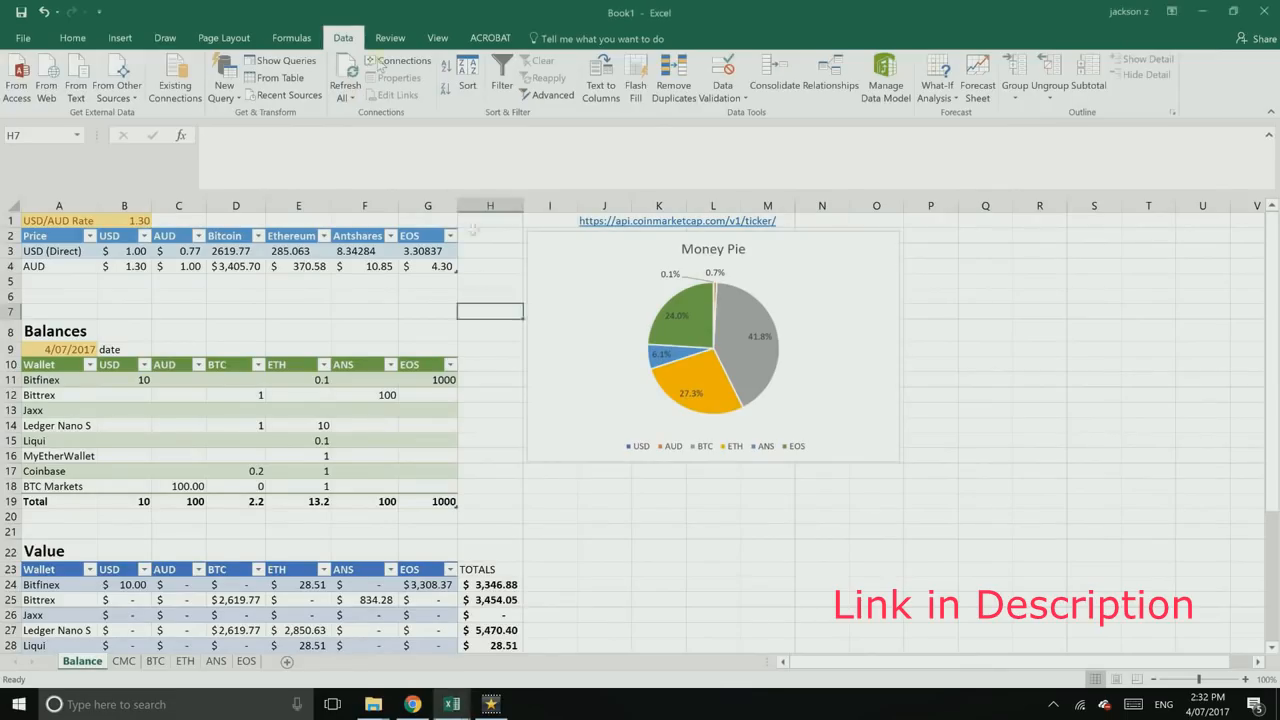
left_click(72, 38)
left_click(344, 42)
left_click(352, 72)
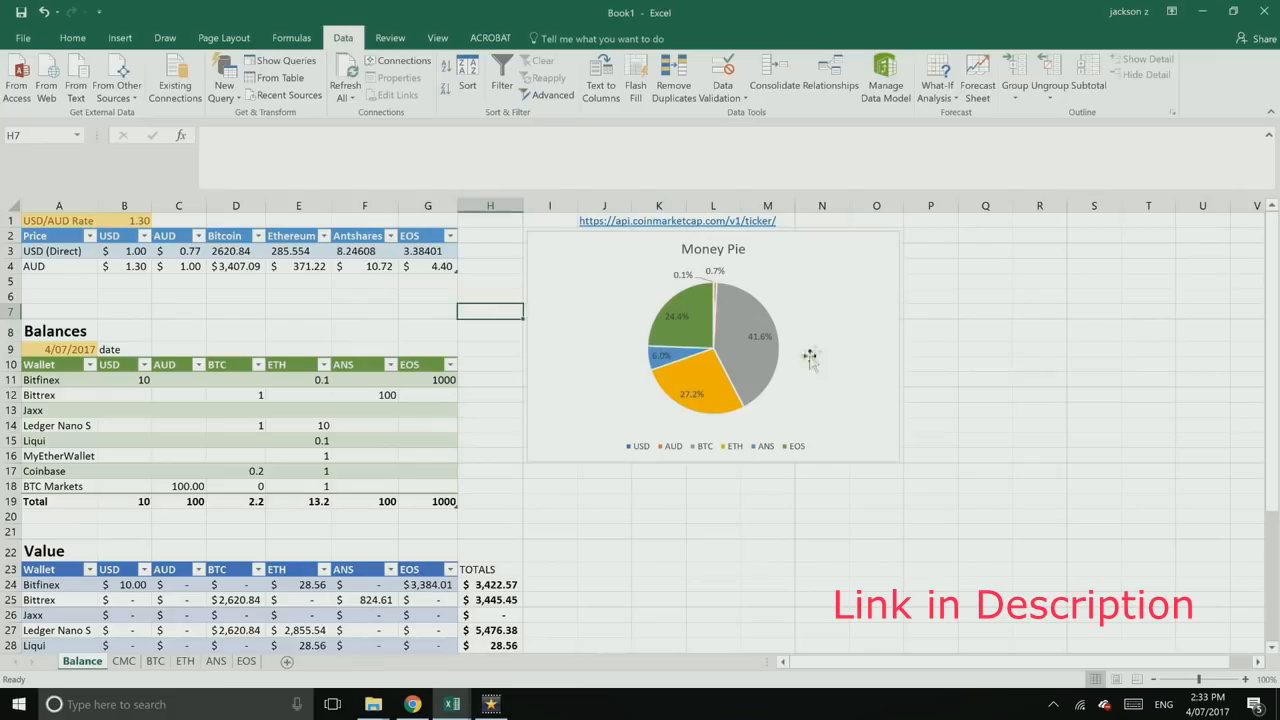
left_click(549, 342)
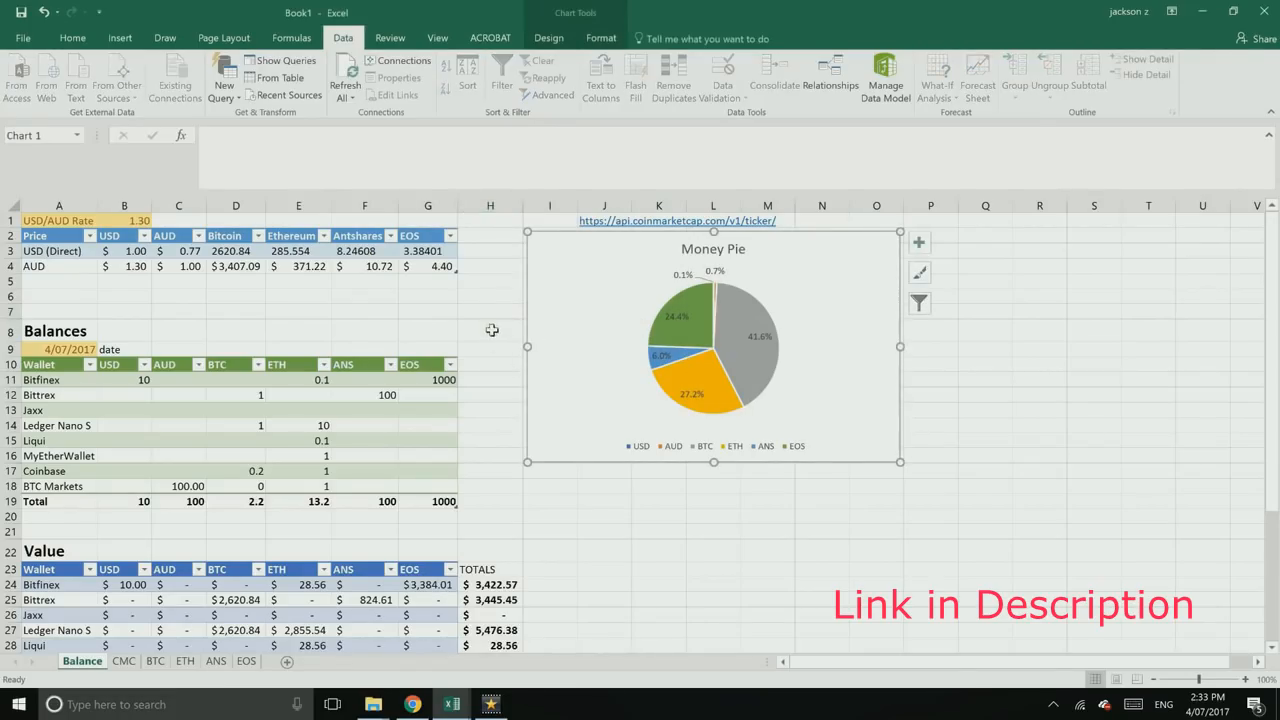
left_click(500, 484)
left_click_drag(496, 485, 492, 350)
left_click(490, 299)
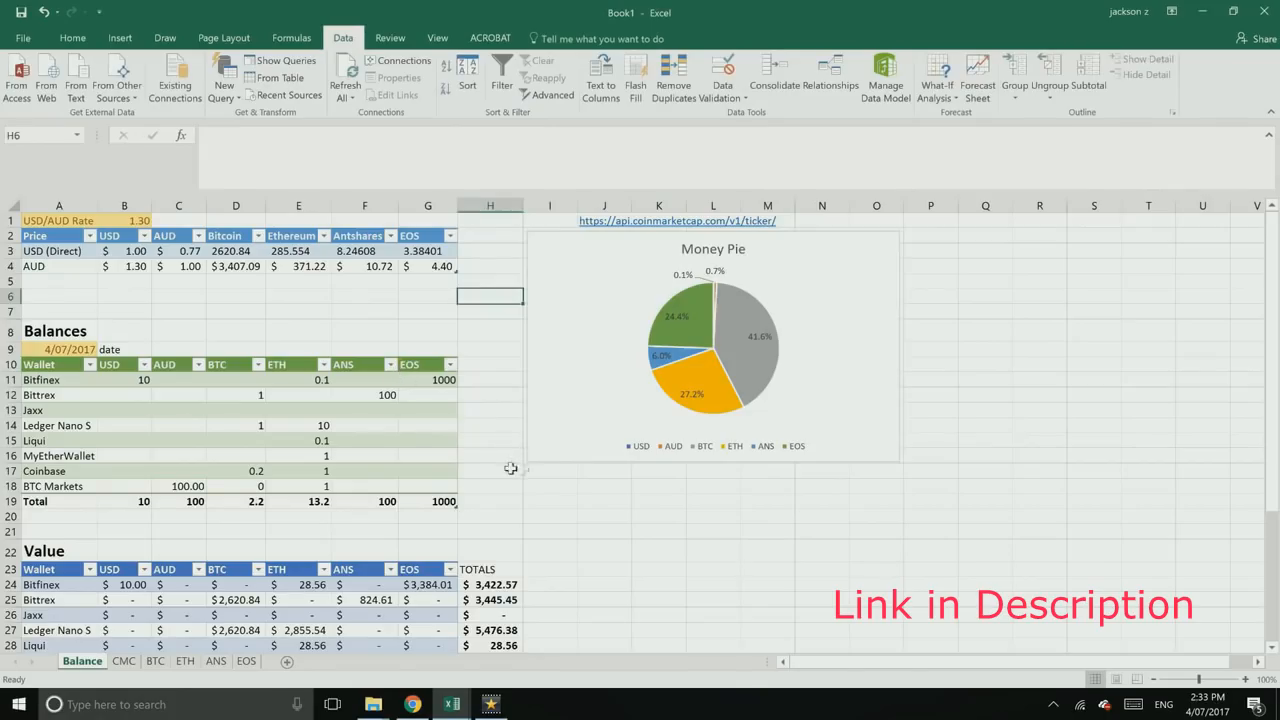
scroll(510, 468, "down", 4)
scroll(571, 466, "up", 4)
Step: Add a row labelled BTC in A5, directly below the AUD row of the Price table
left_click(84, 282)
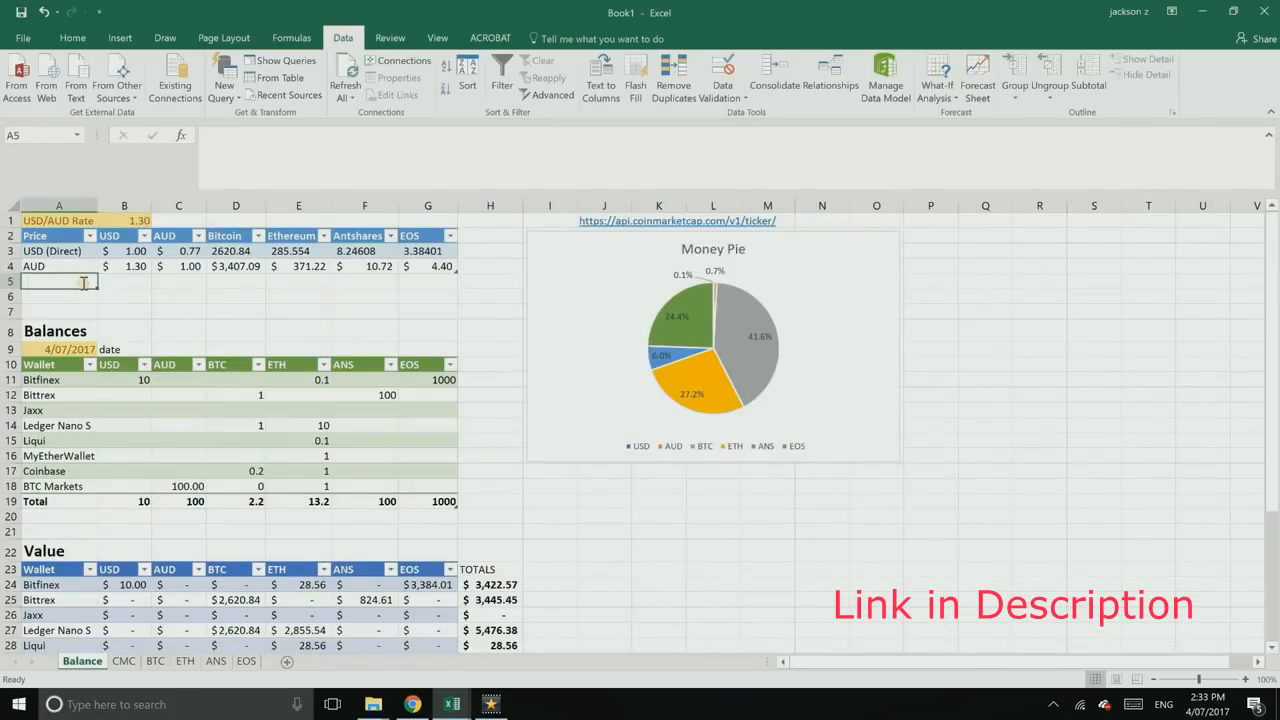
type("BTC")
key("Return")
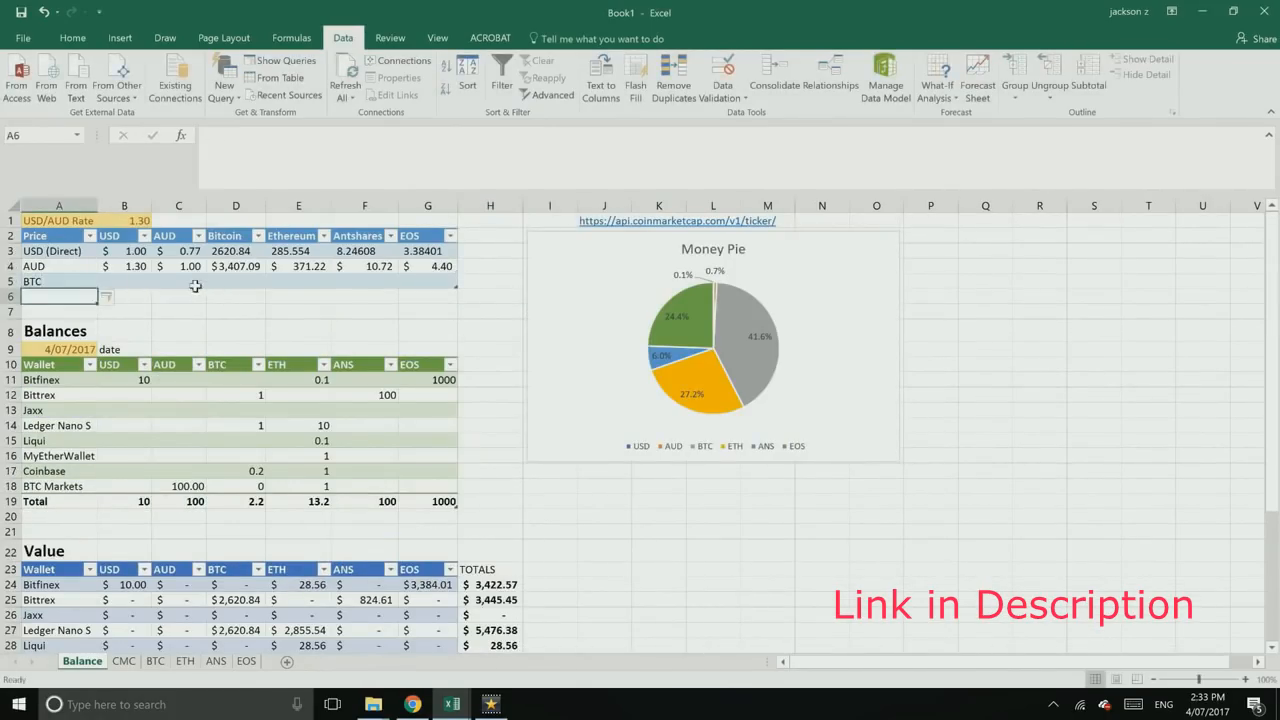
Step: Link cell C5 in the BTC row to the price_btc value on the BTC sheet with =BTC!B7
left_click(179, 282)
left_click(242, 165)
type("=")
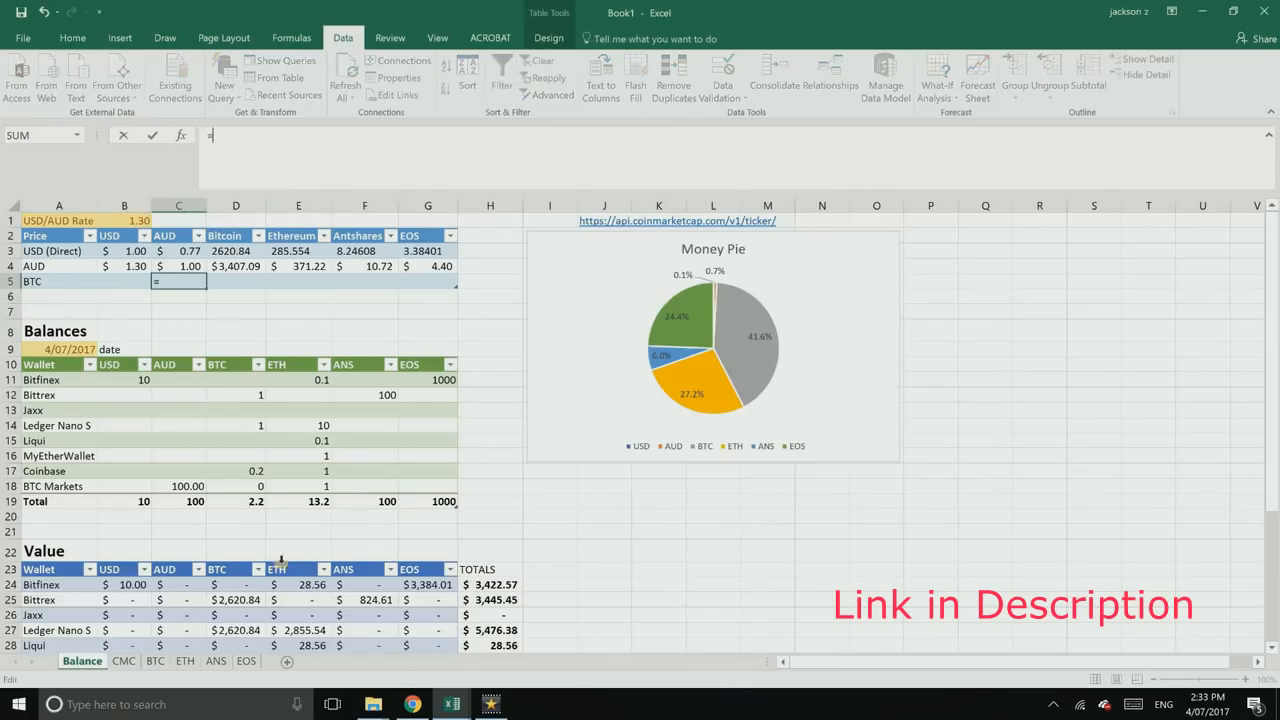
left_click(155, 661)
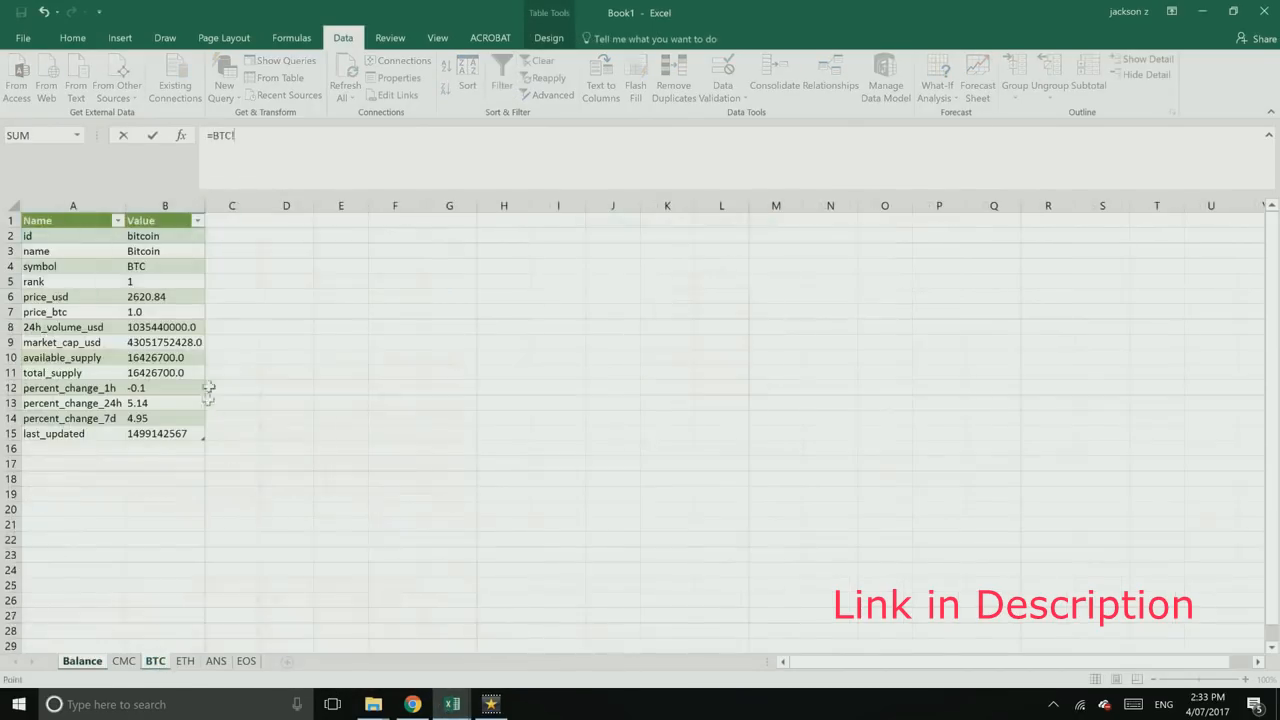
left_click(161, 313)
key("Return")
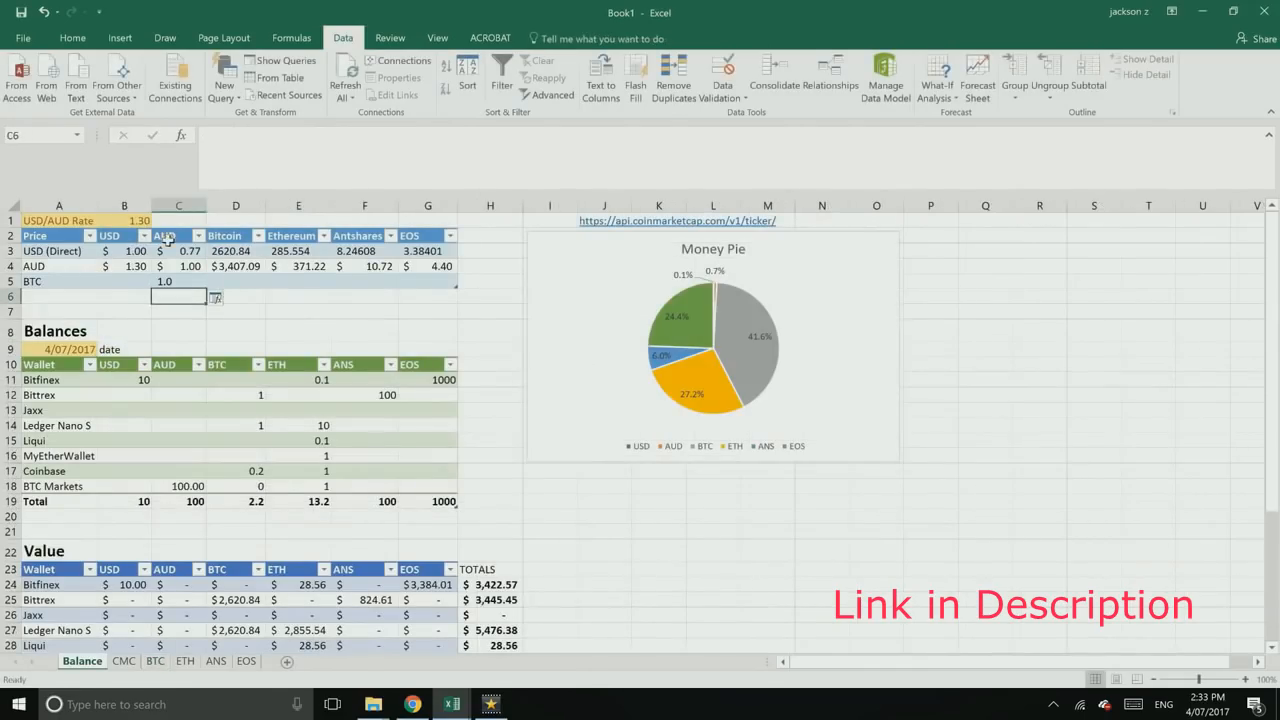
Step: Move the =BTC!B7 formula from C5 to D5, under the Bitcoin column
left_click(185, 283)
left_click_drag(264, 146, 200, 155)
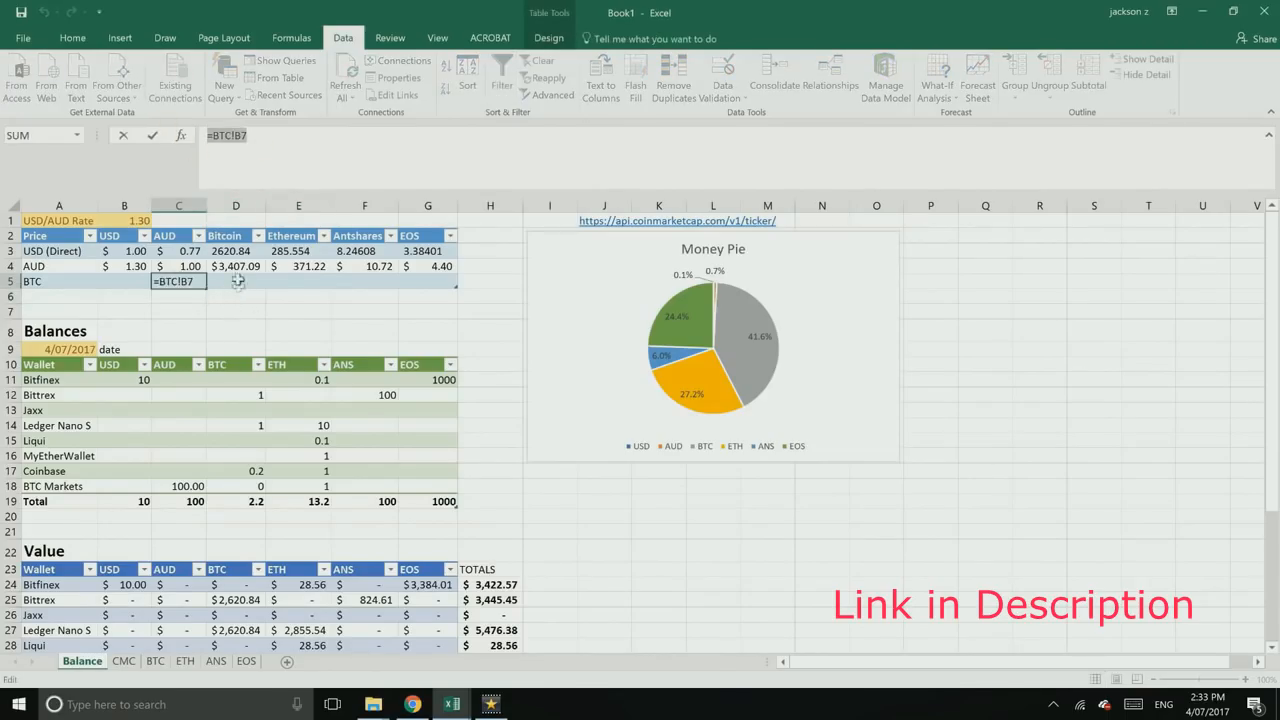
key("ctrl+x")
key("Tab")
left_click(271, 150)
key("ctrl+v")
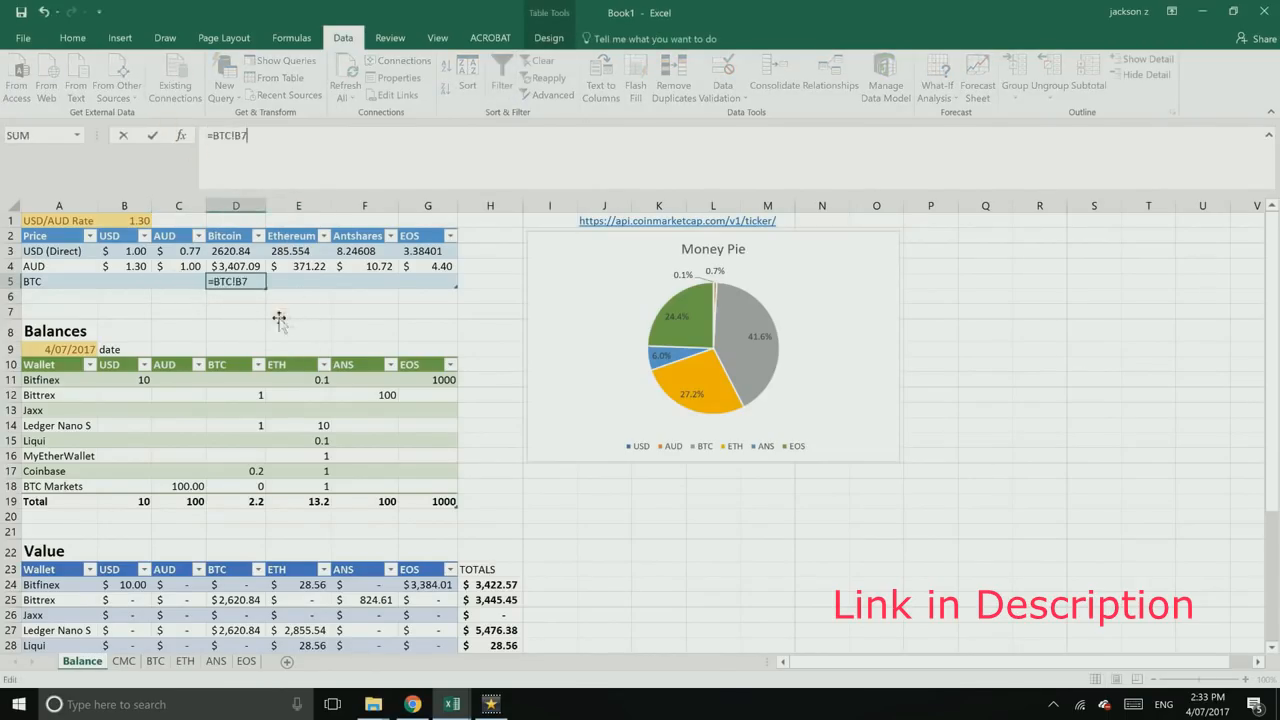
left_click(279, 317)
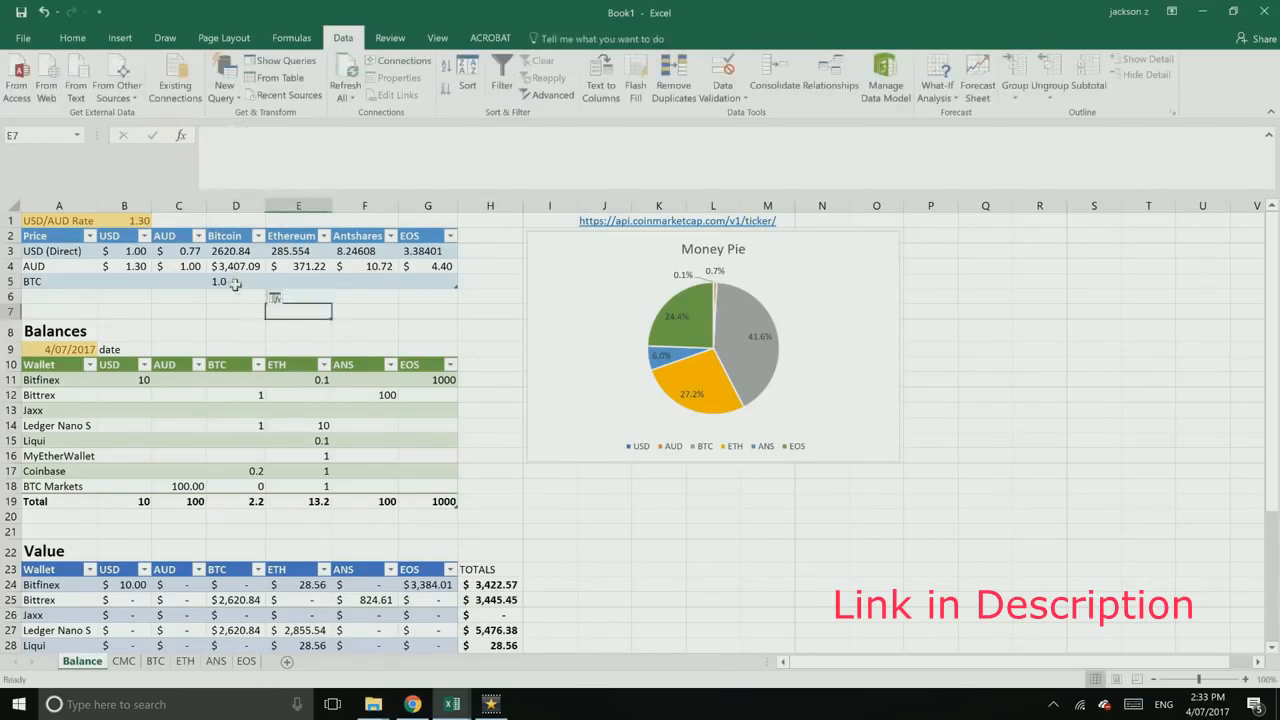
Step: Link Ethereum's BTC price in E5 to the price_btc value on the ETH sheet with =ETH!B7
left_click(286, 283)
type("=")
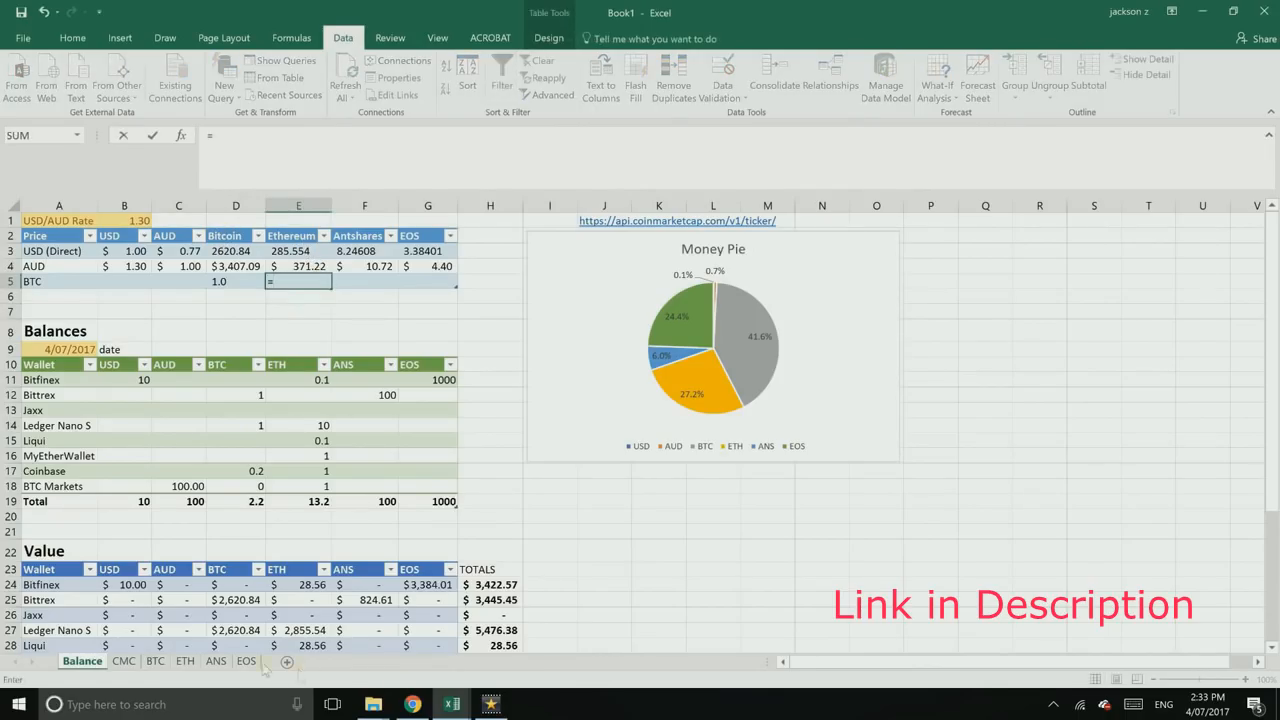
left_click(190, 661)
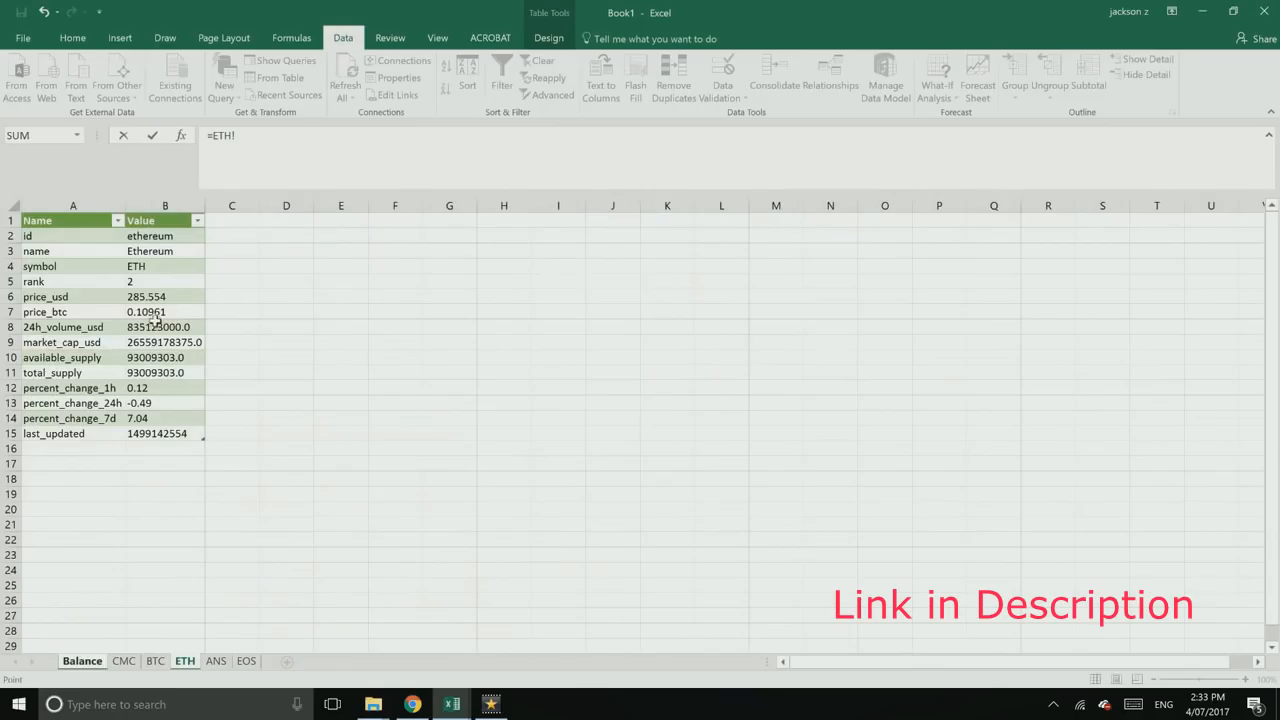
left_click(166, 312)
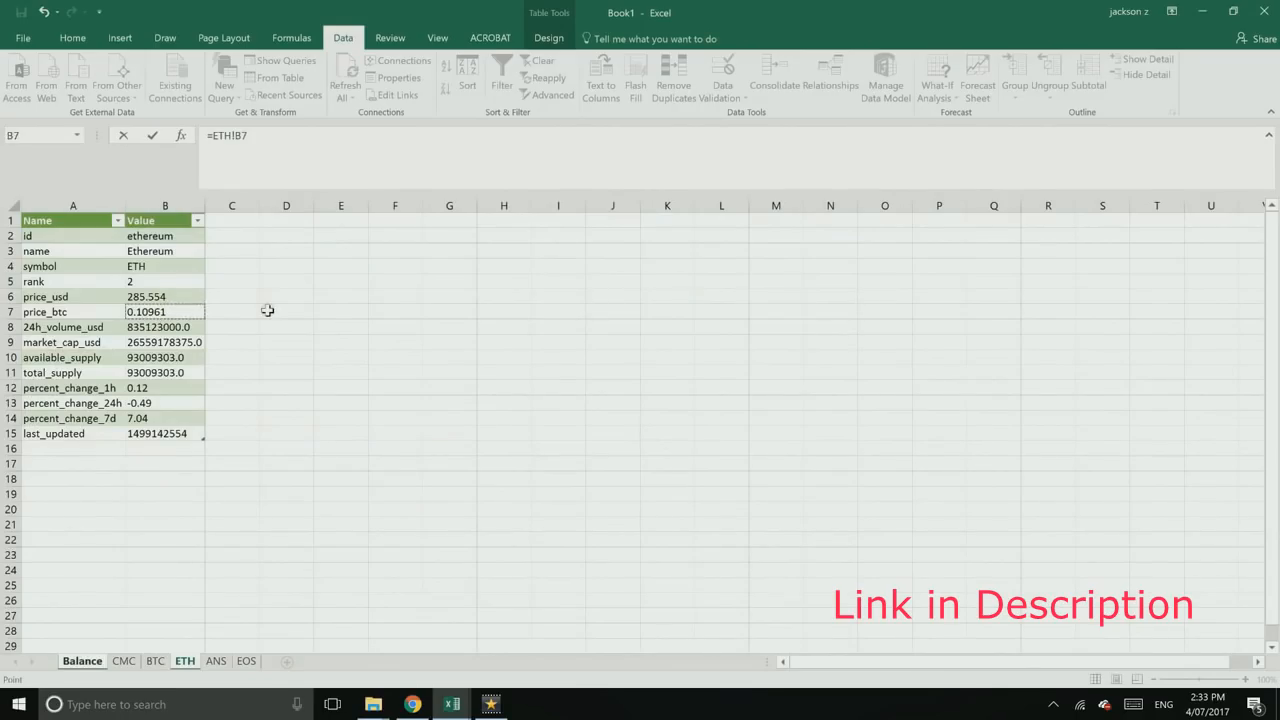
key("Return")
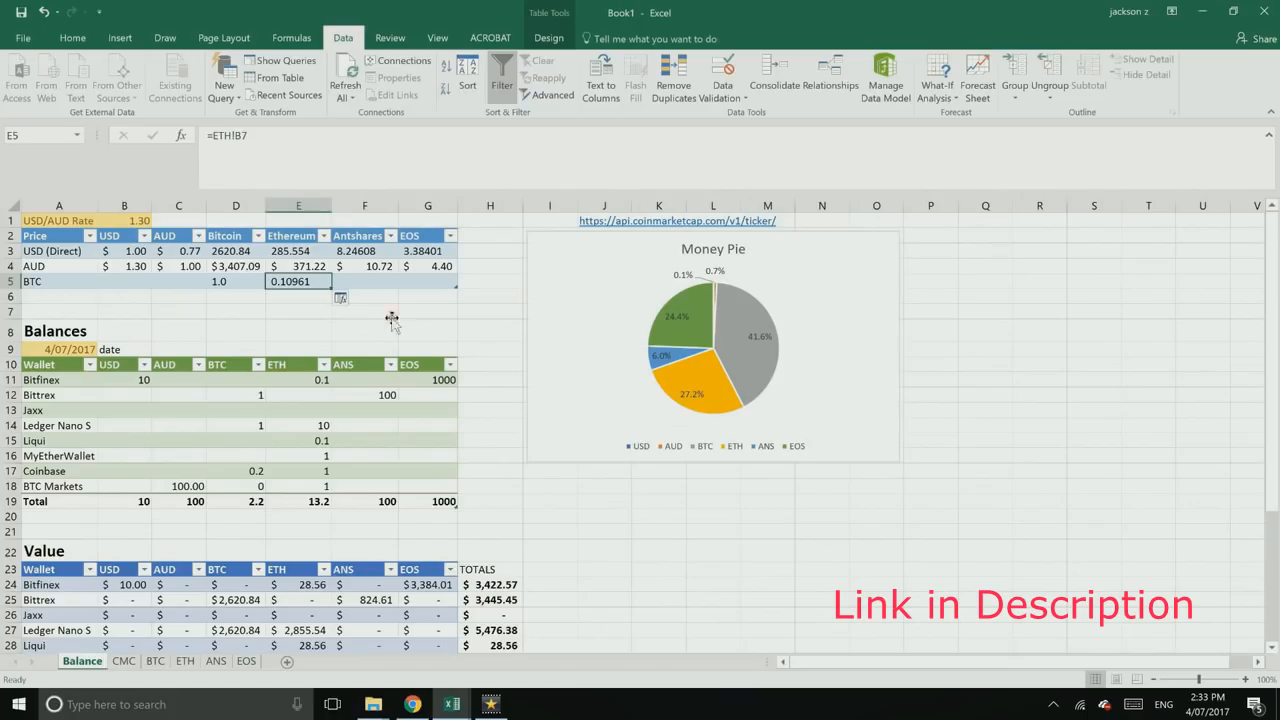
left_click(435, 309)
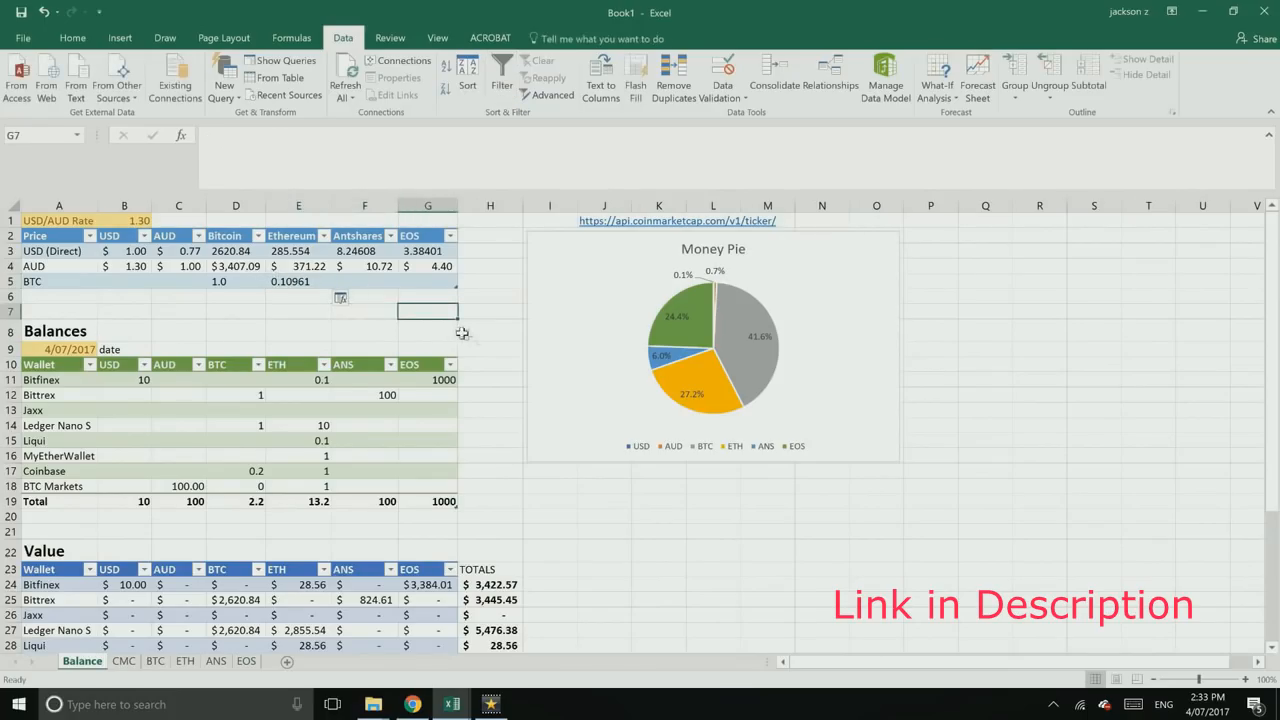
scroll(482, 341, "down", 2)
scroll(480, 340, "up", 2)
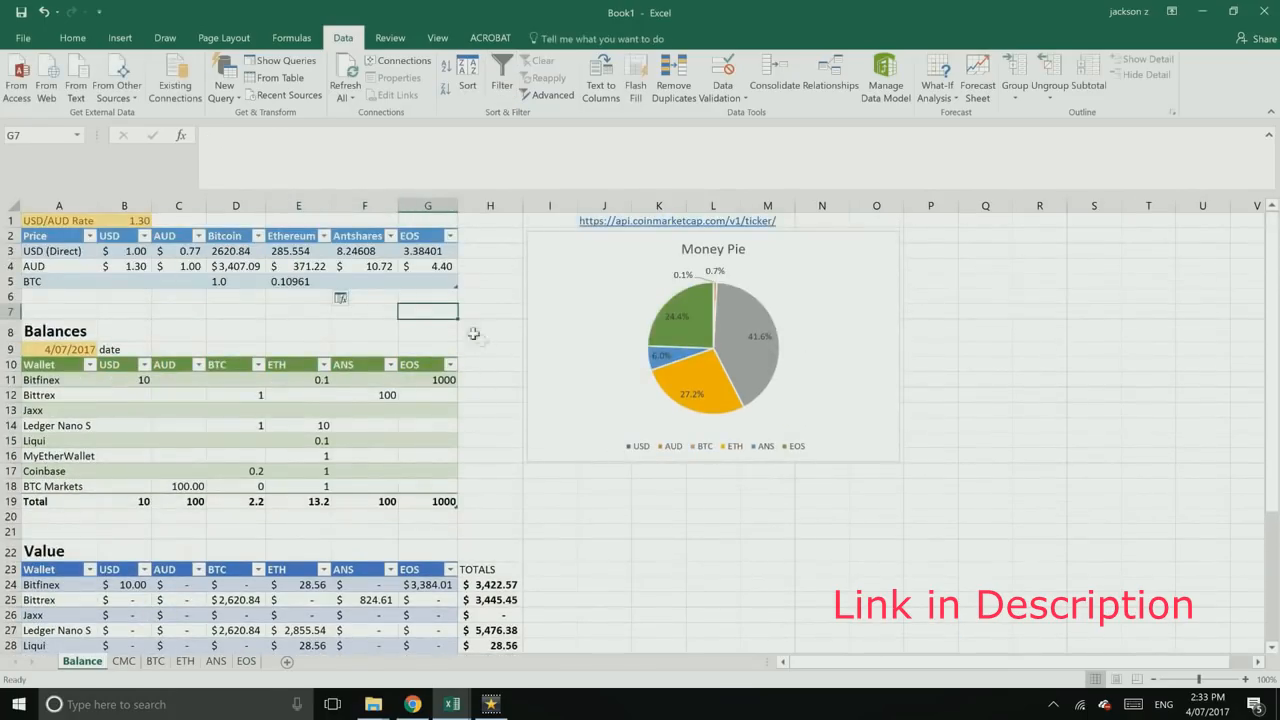